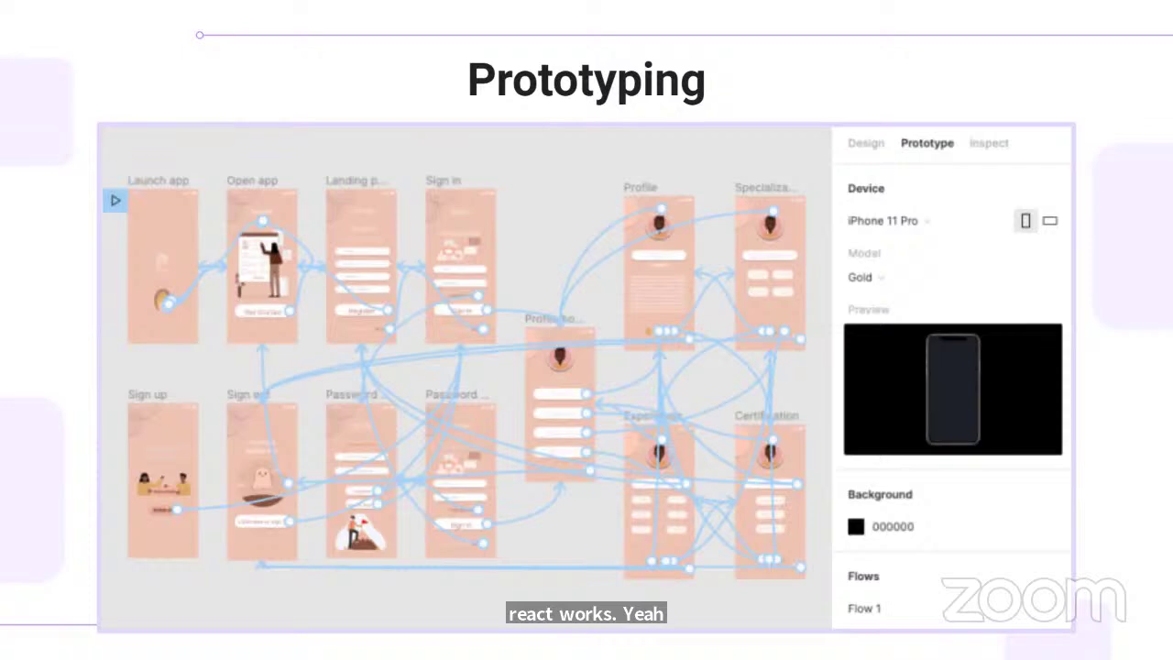
Step: Advance the slideshow past the Alternatives slide to the Demo time slide and exit presentation mode
key("Right")
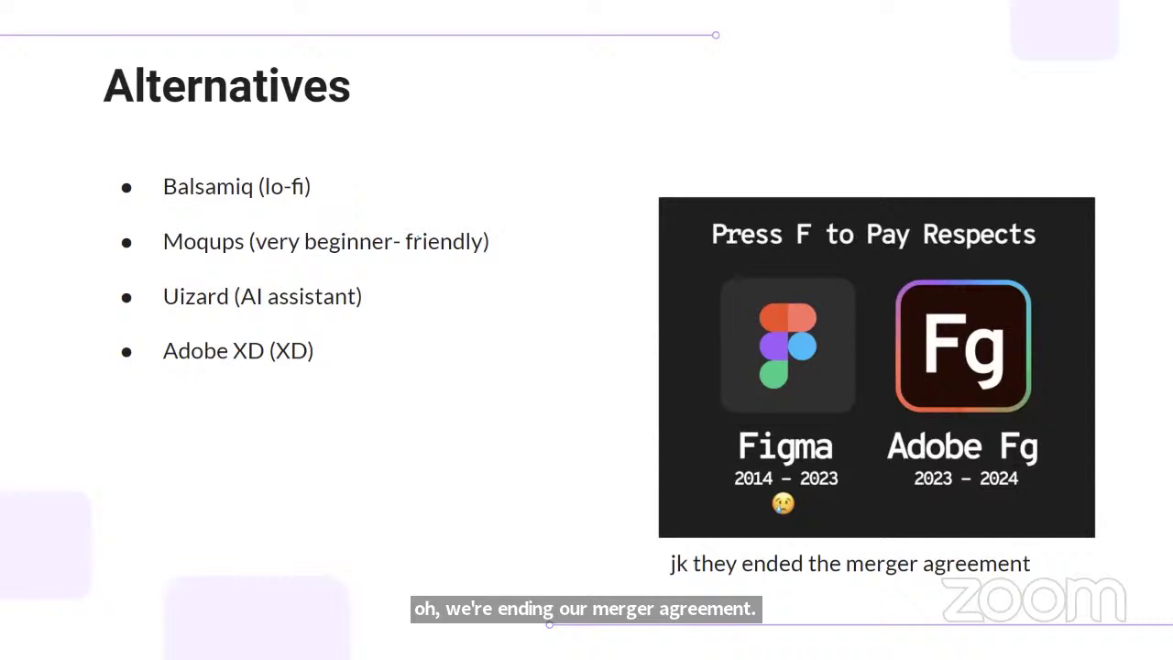
key("Right")
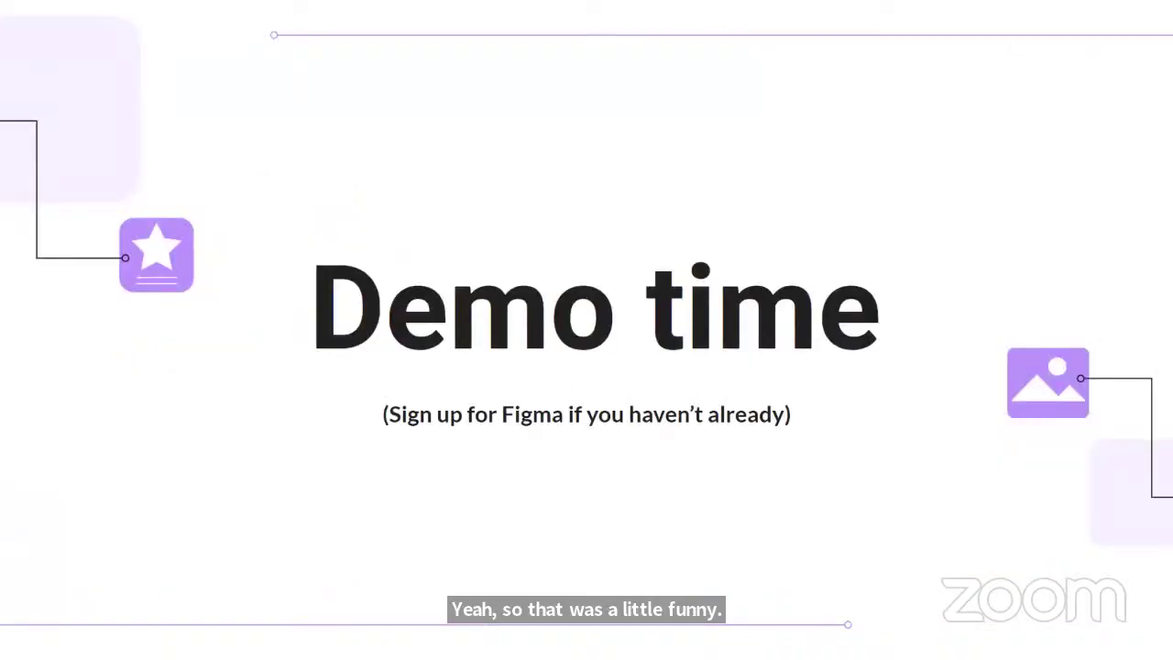
key("Escape")
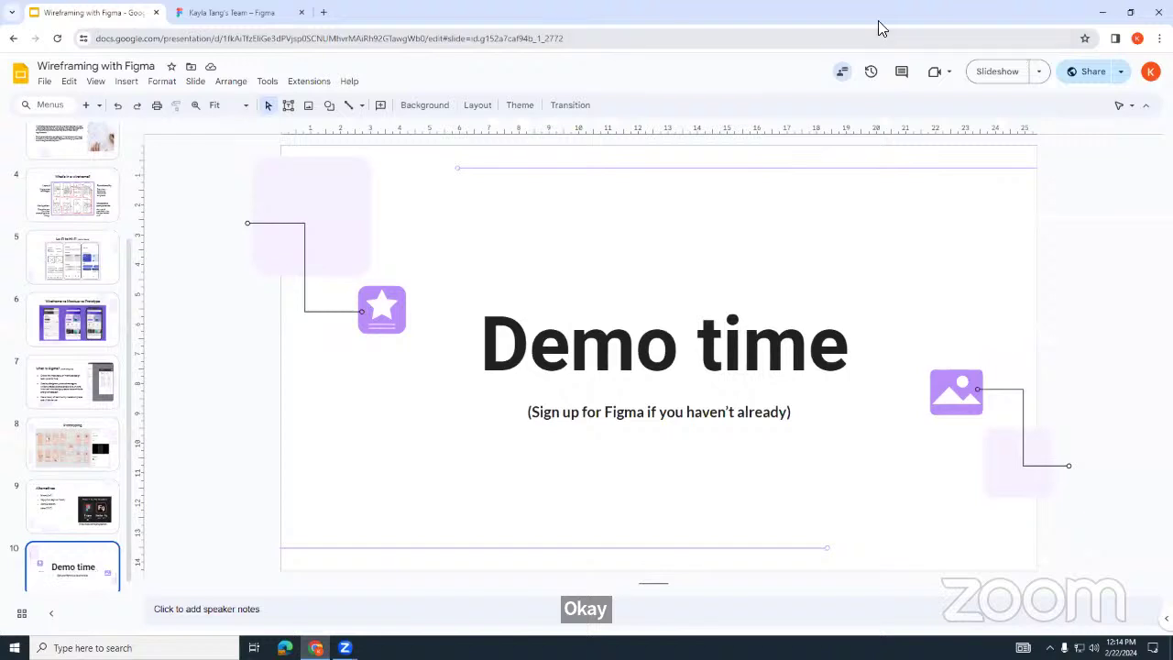
scroll(96, 414, "down", 1)
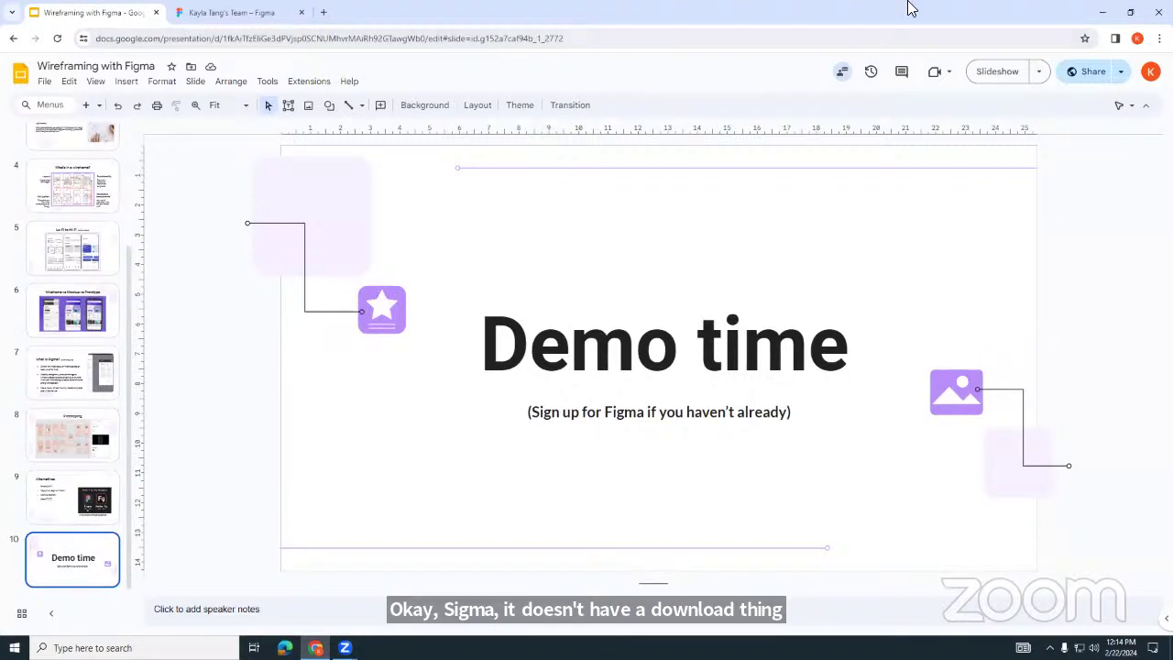
Step: Switch to Figma and create a new blank design file in the Design System project
left_click(229, 12)
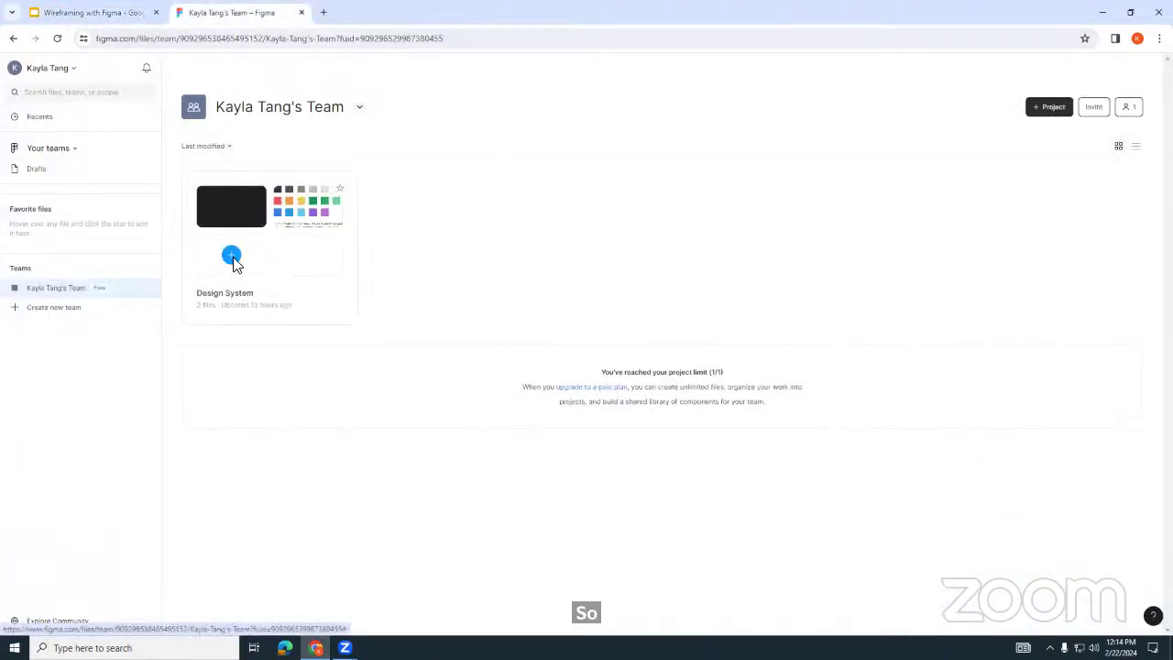
left_click(231, 258)
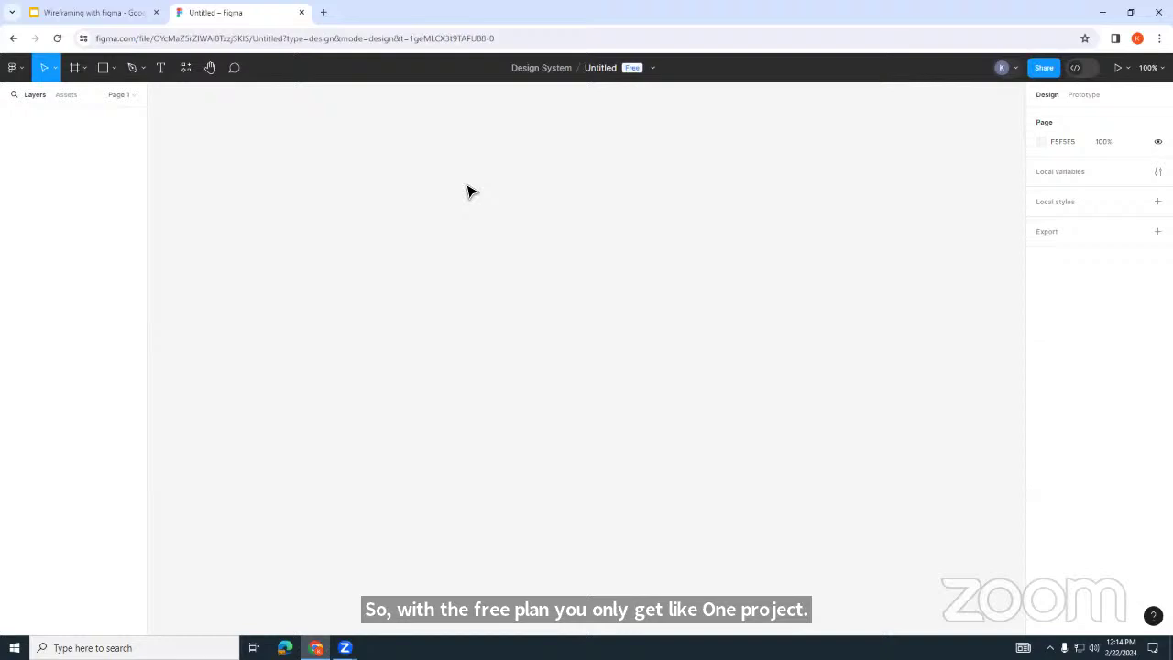
Step: Add an iPhone 14 & 15 Pro Max frame to the canvas from the phone frame presets
left_click(81, 74)
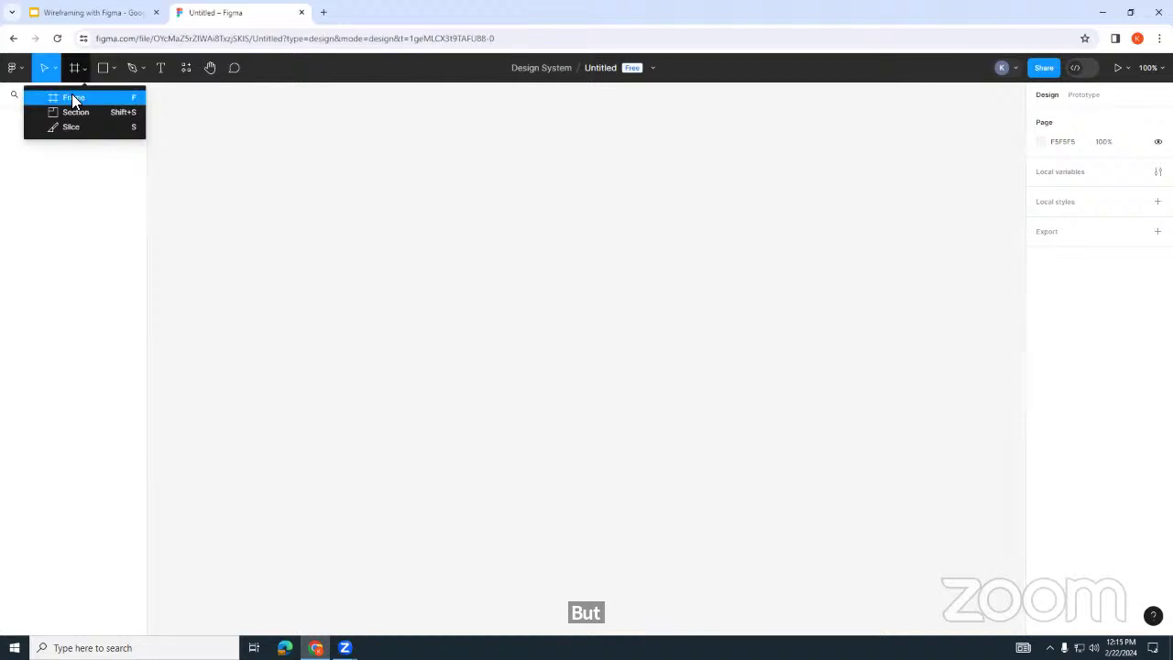
left_click(74, 98)
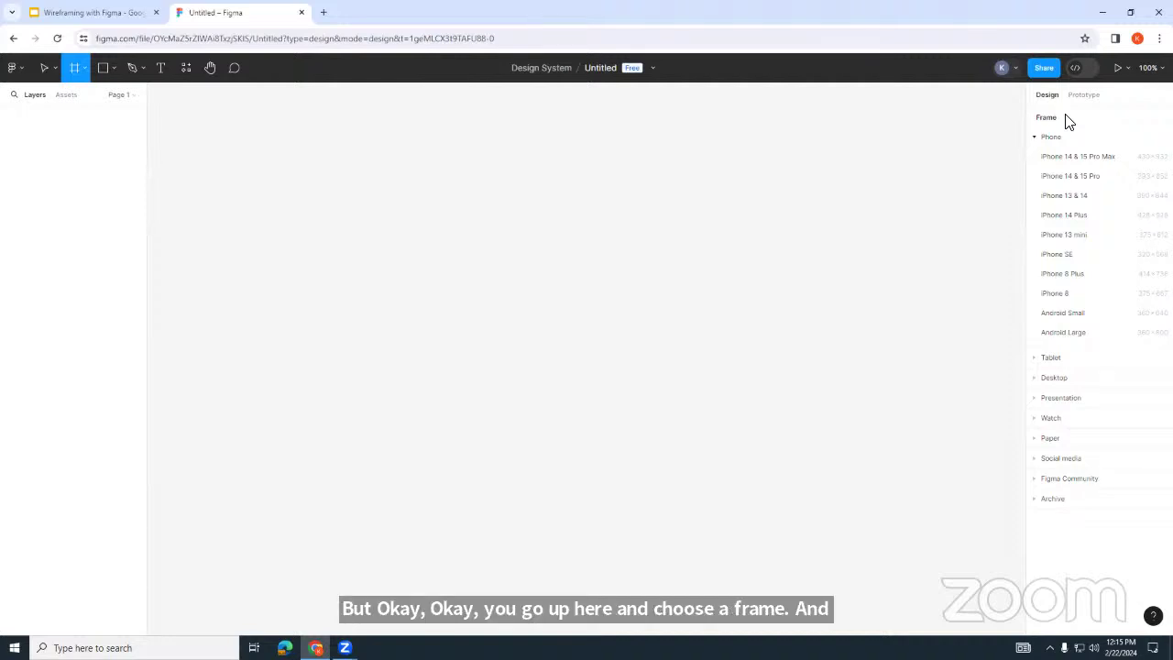
left_click(1043, 358)
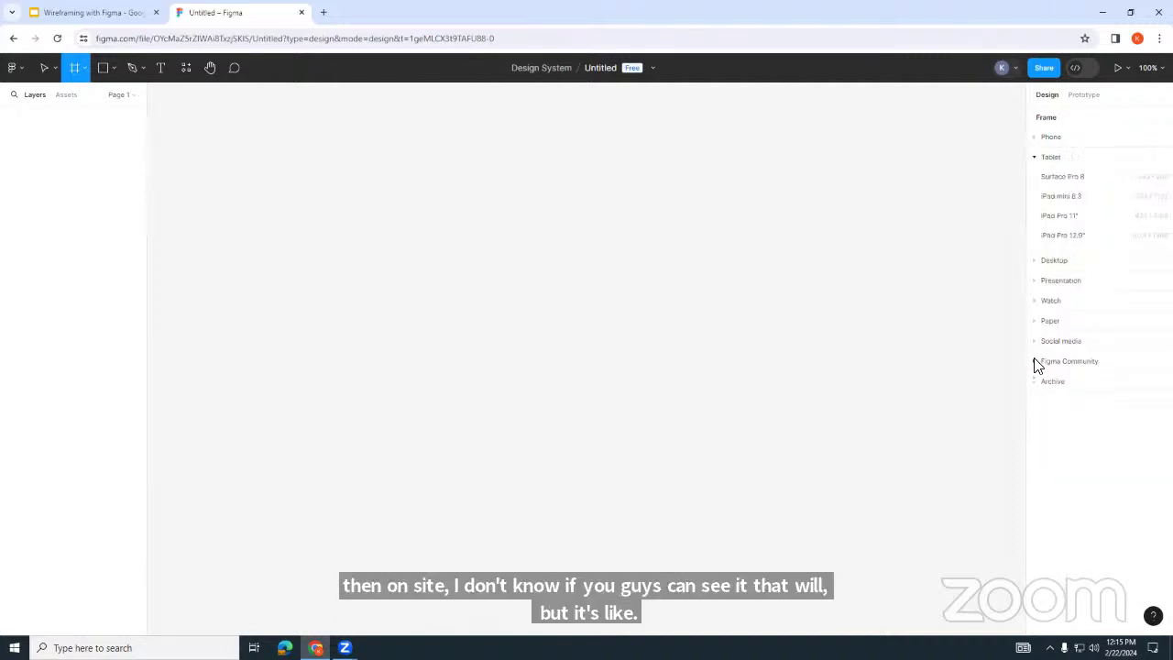
left_click(1032, 263)
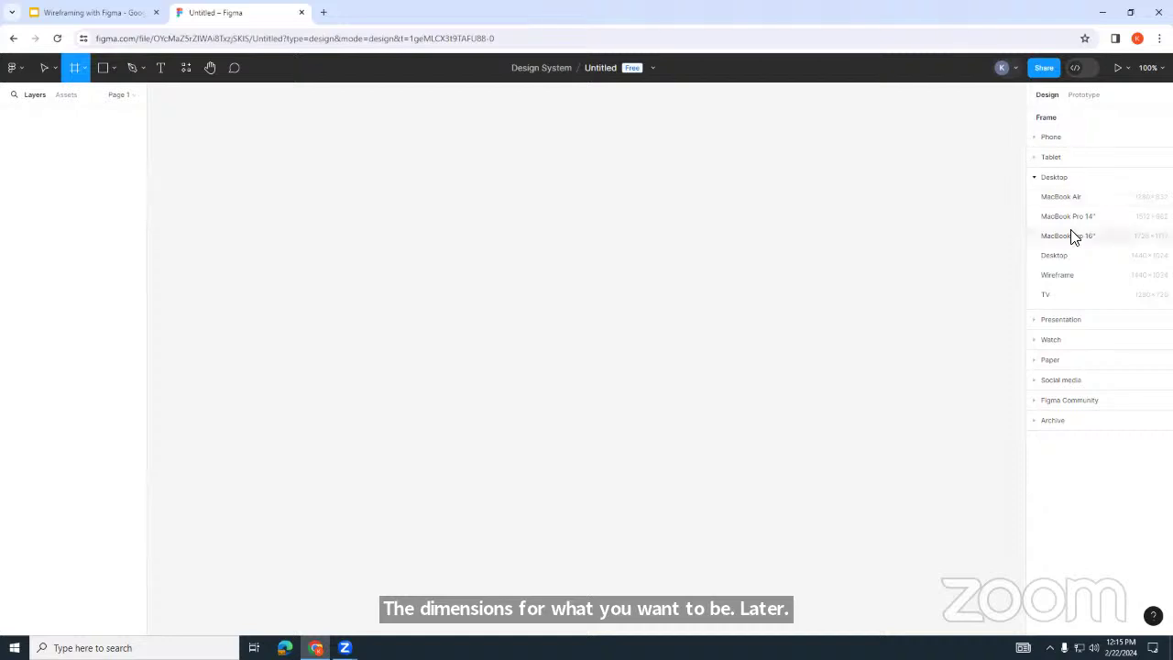
left_click(1042, 138)
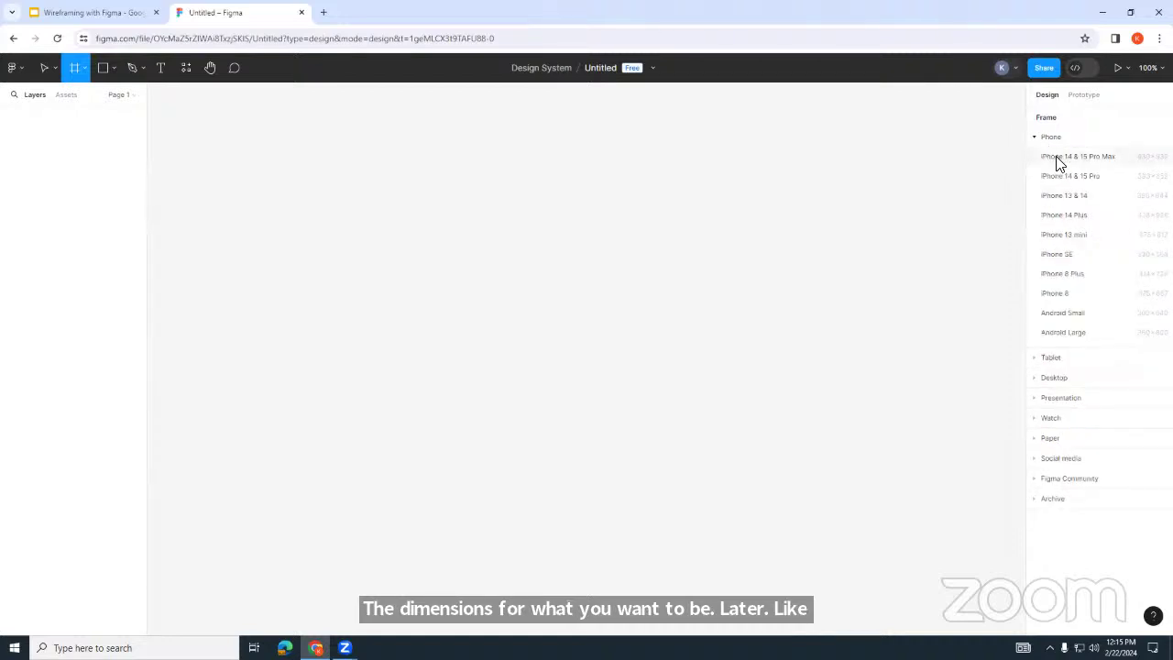
left_click(1058, 158)
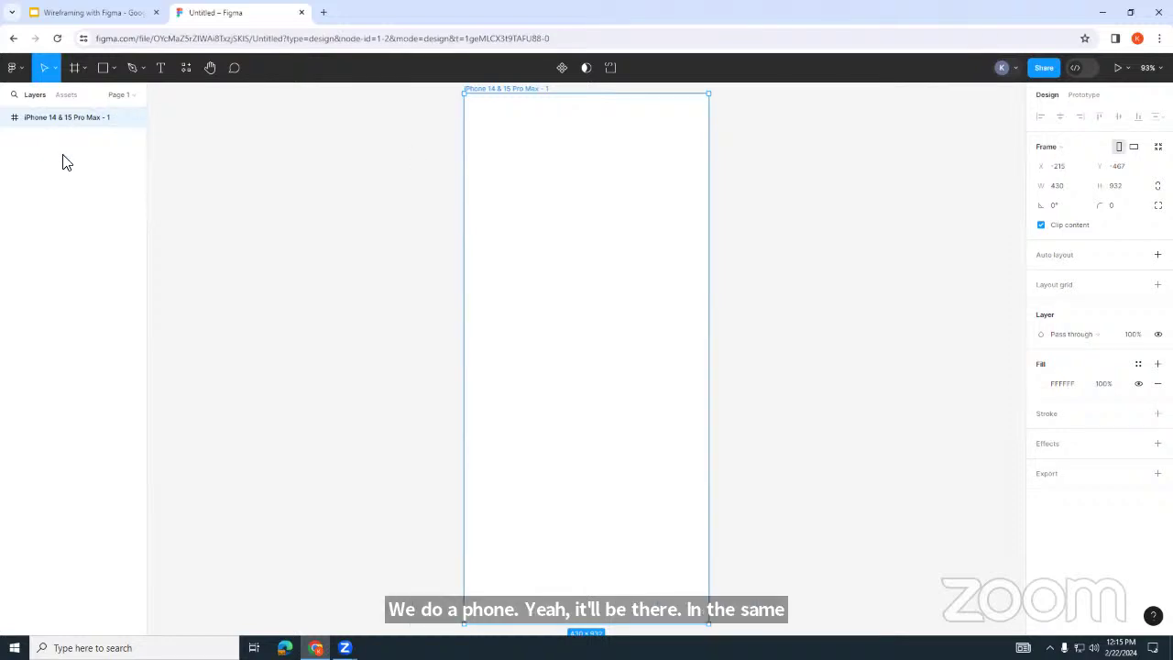
Step: Draw a full-width header rectangle about 430 × 256 at the top of the phone frame
left_click(111, 70)
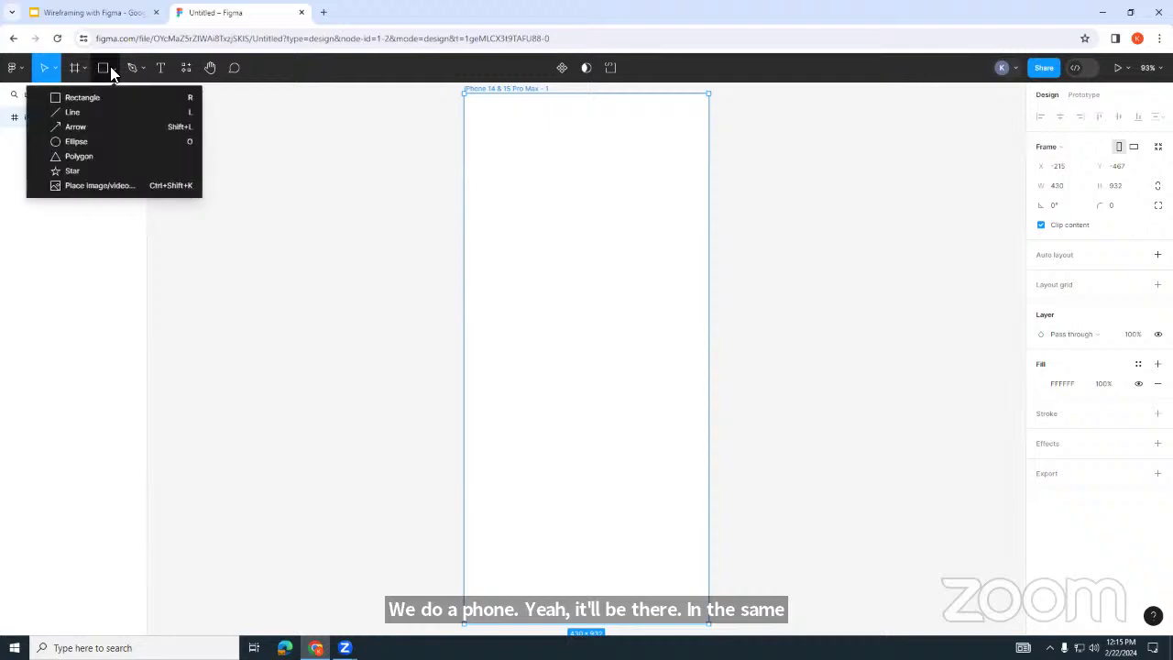
left_click(98, 96)
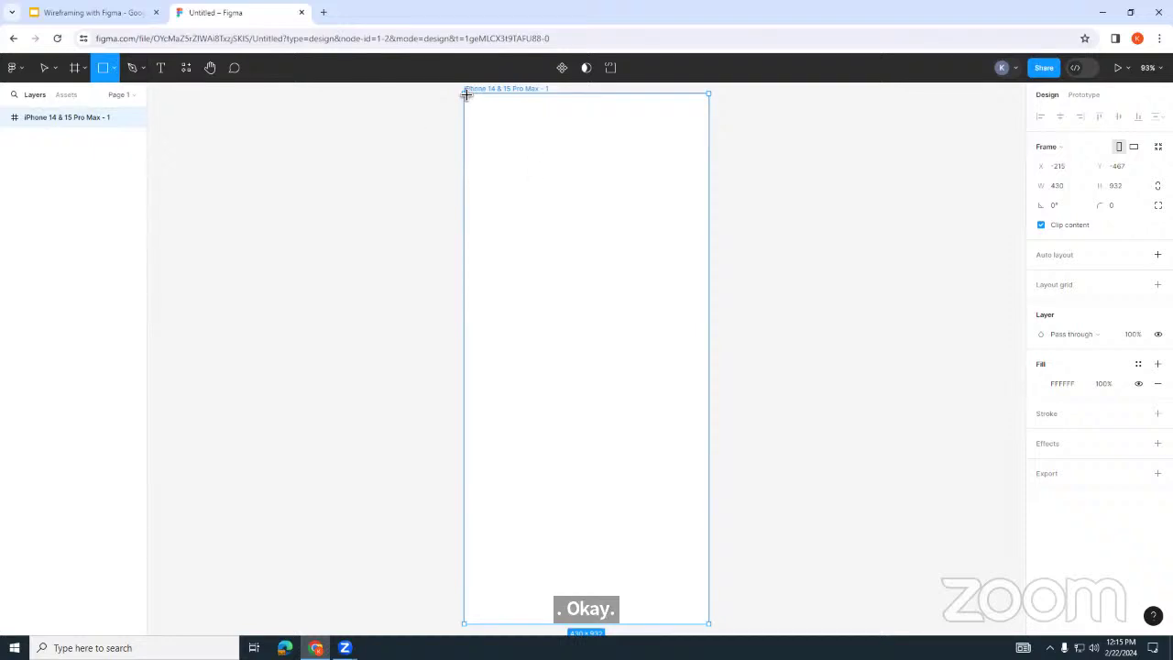
left_click_drag(466, 94, 708, 245)
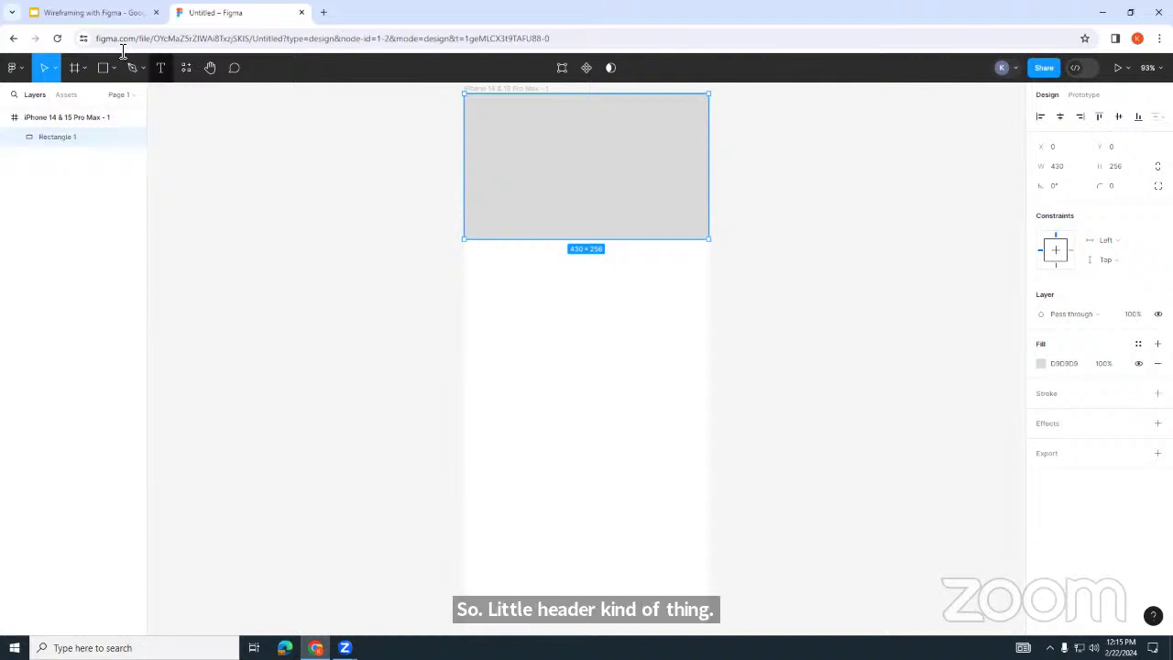
Step: Add the text "Sign in" at size 40 in the header's lower left corner and enlarge its text box to about 231 × 55
left_click(161, 68)
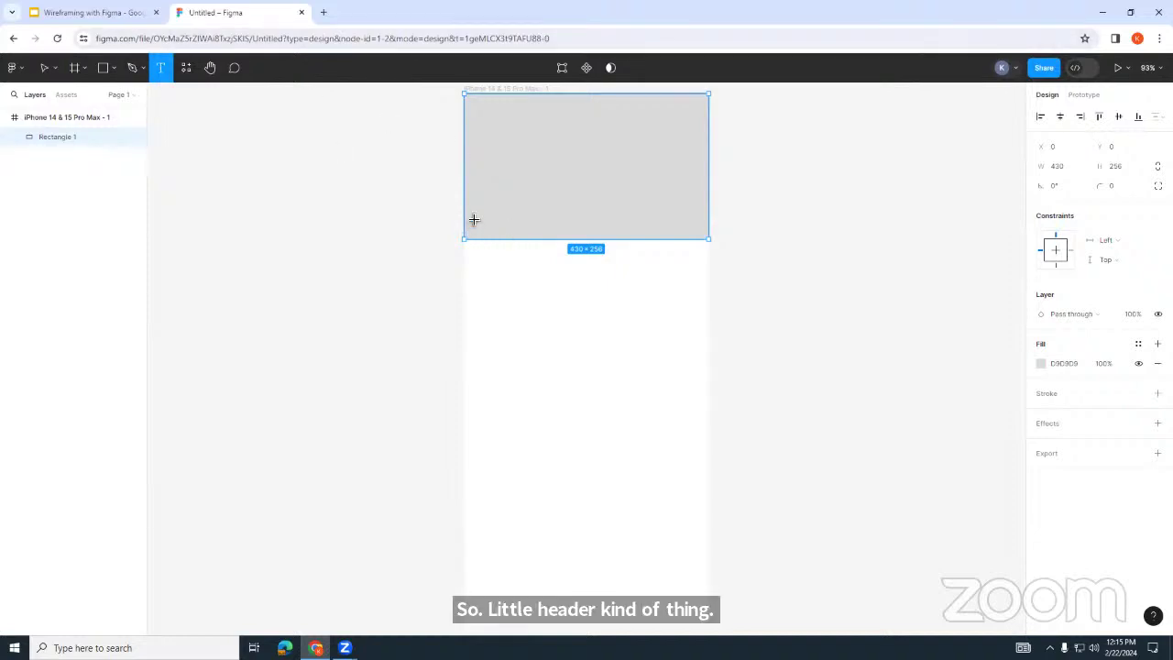
left_click_drag(469, 217, 605, 238)
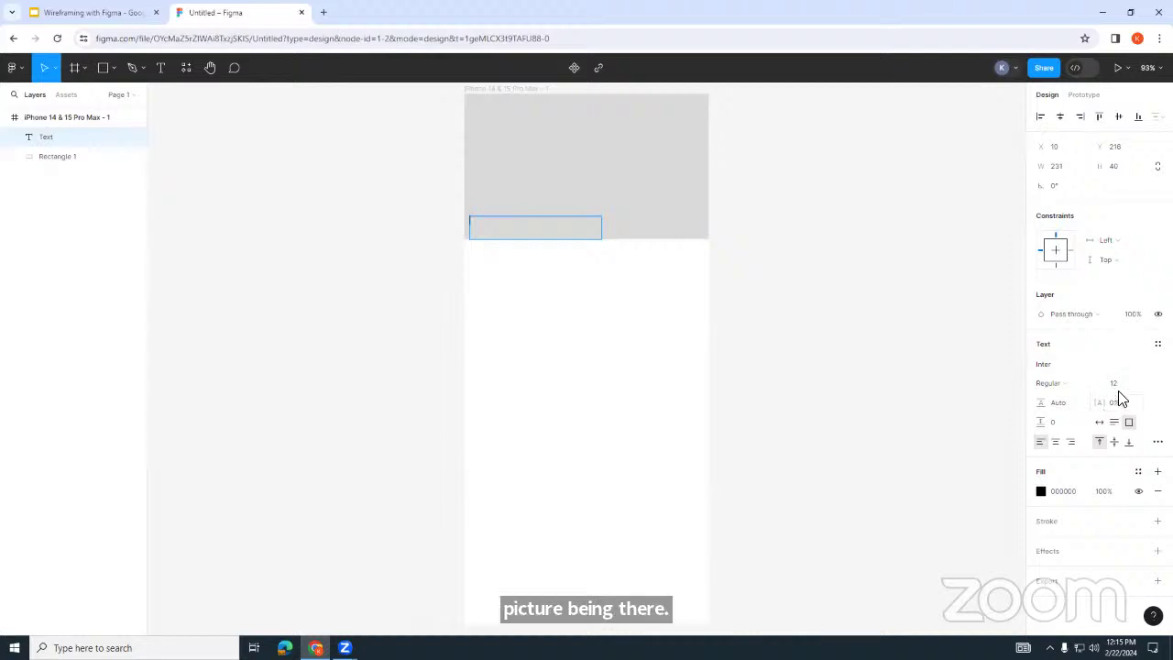
left_click(1144, 385)
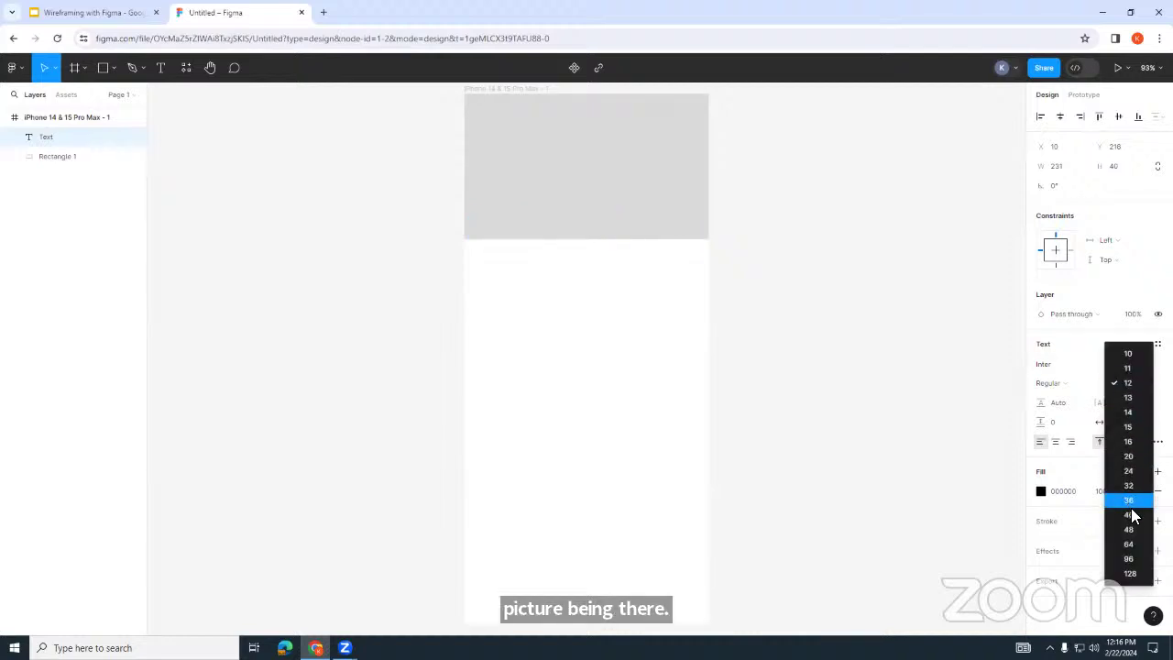
left_click(1127, 513)
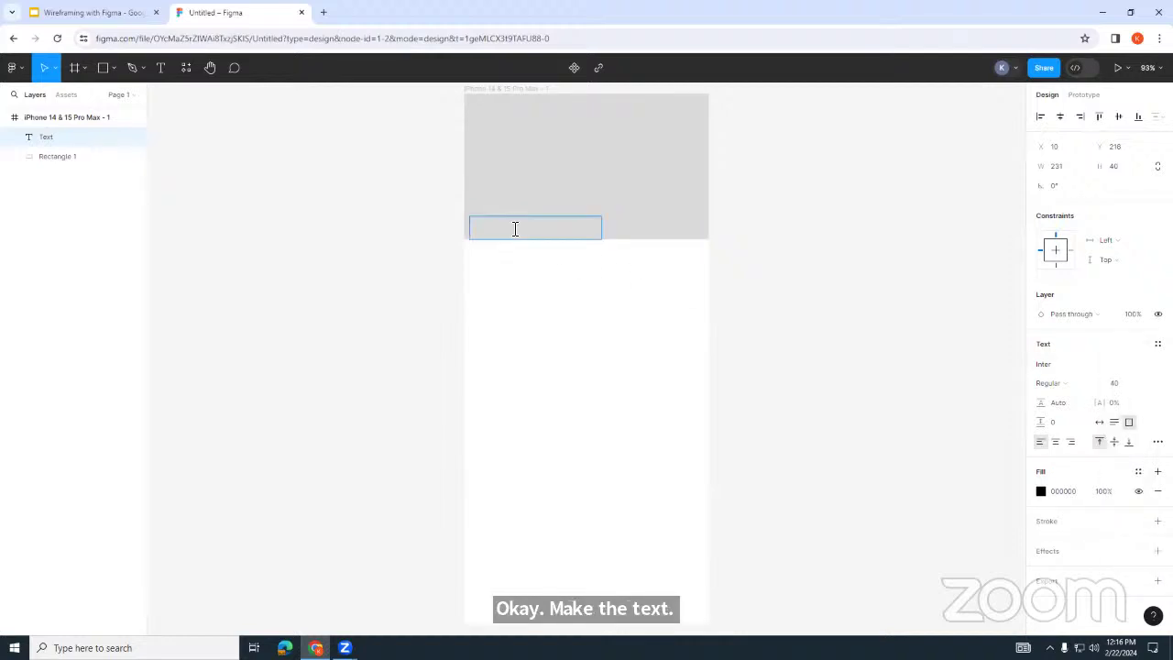
type("Sign in")
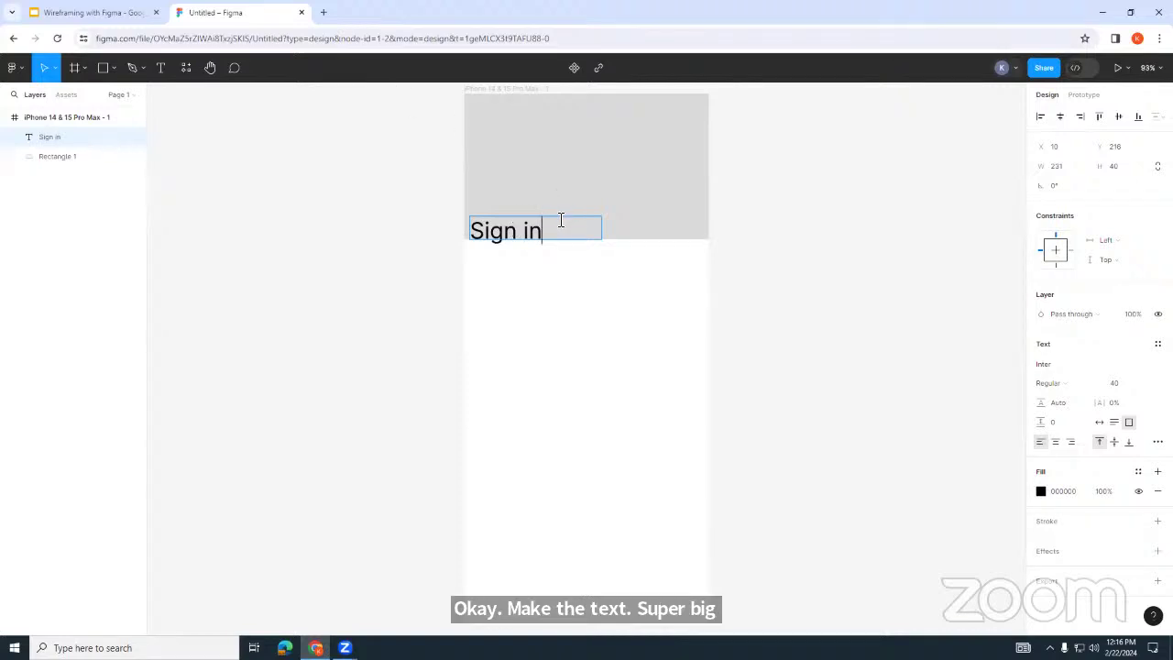
key("Escape")
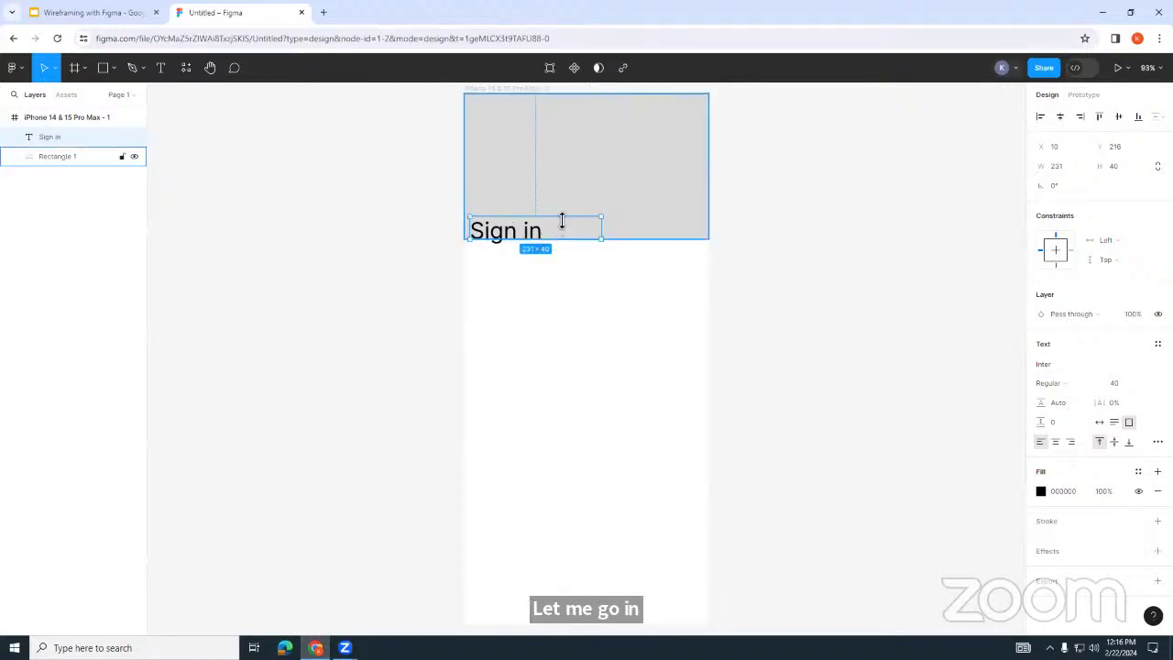
left_click_drag(556, 216, 557, 209)
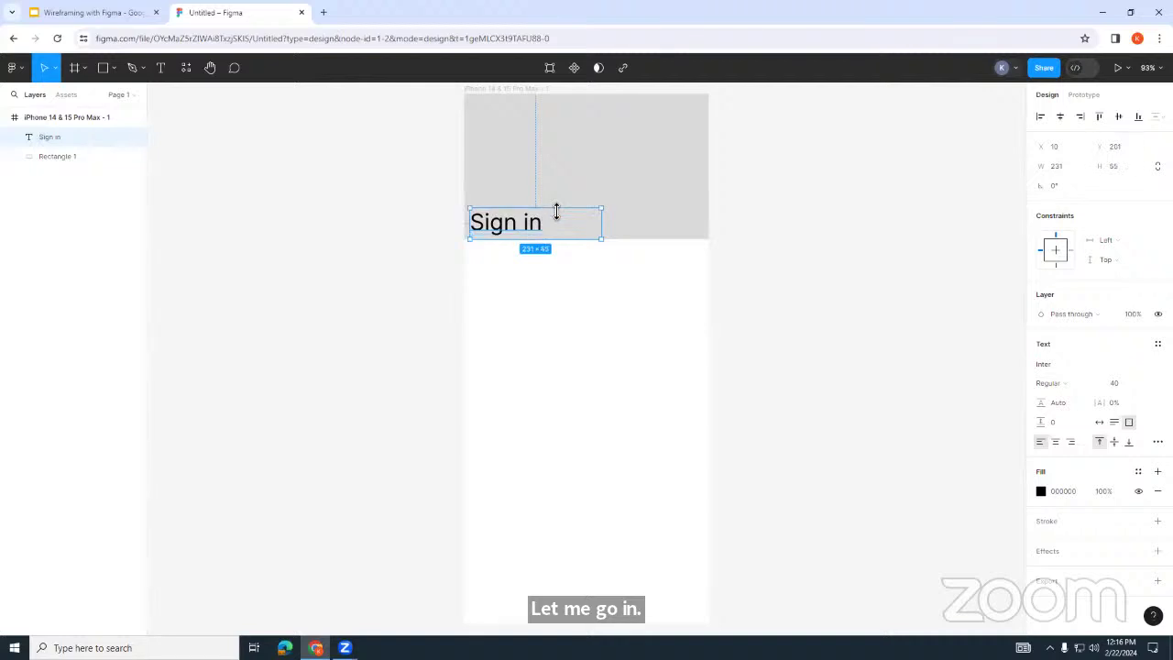
Step: Draw an input field rectangle about 378 × 61 below the header and centre it horizontally in the frame
left_click(113, 71)
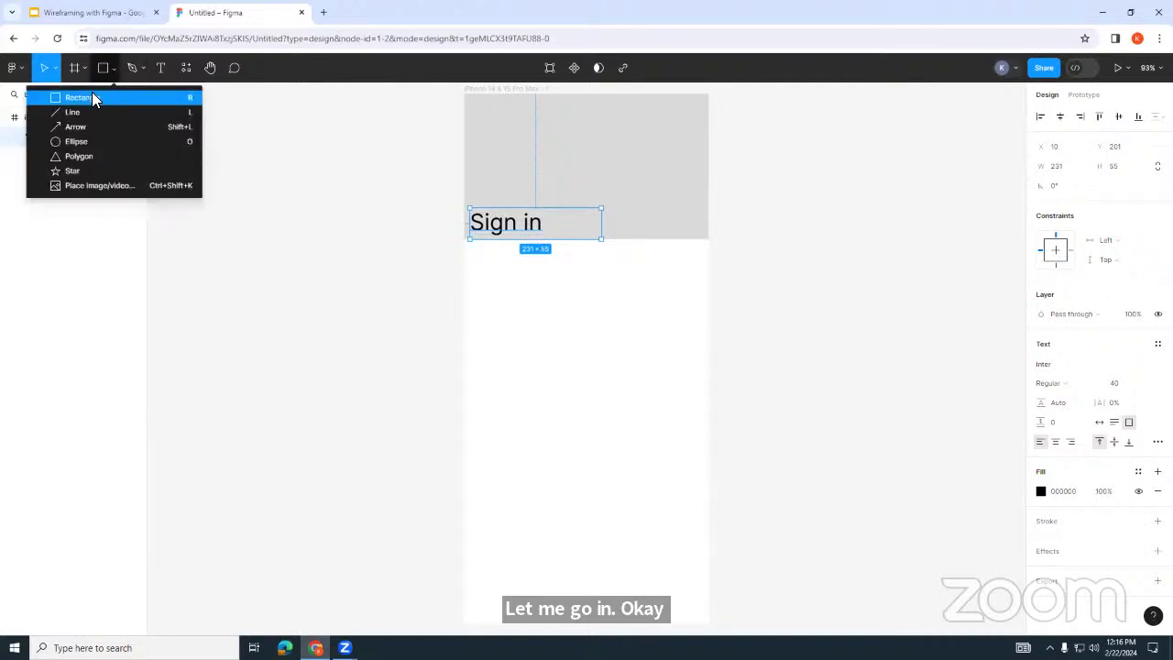
left_click(92, 98)
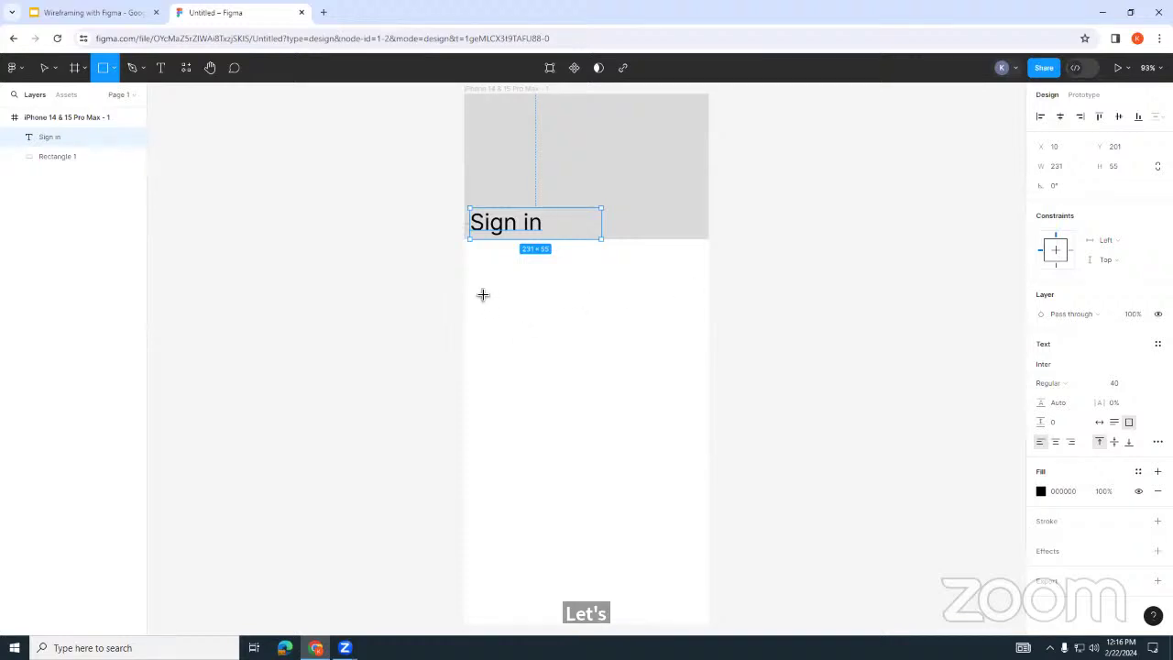
left_click_drag(475, 280, 691, 314)
left_click_drag(599, 312, 604, 313)
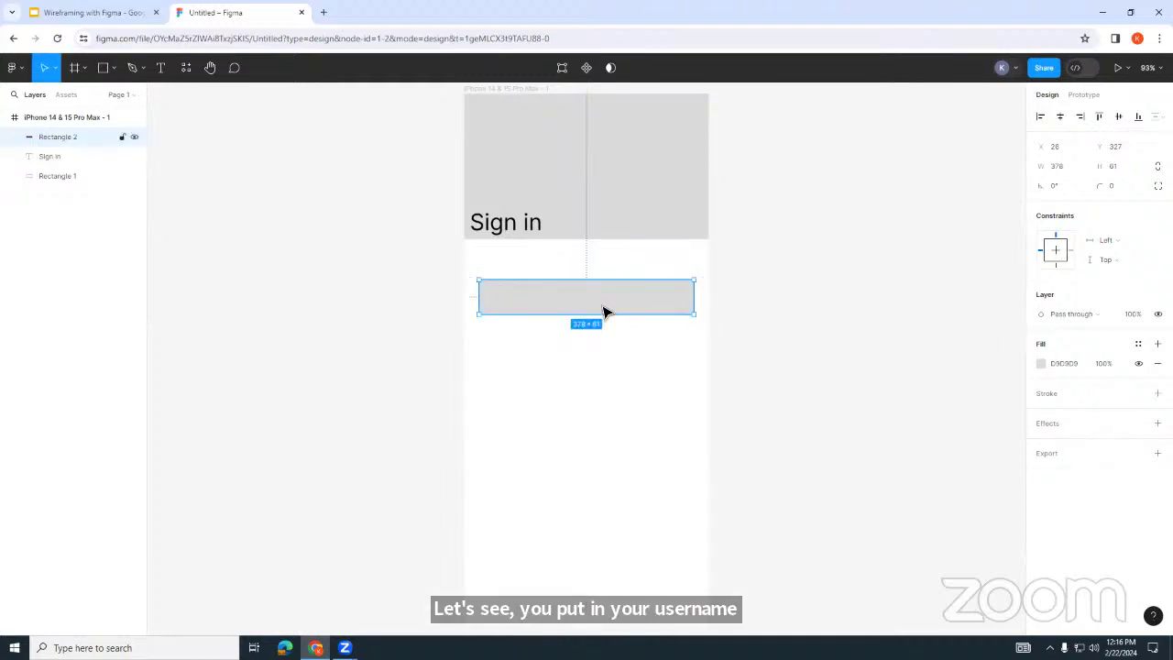
left_click(114, 61)
left_click(99, 91)
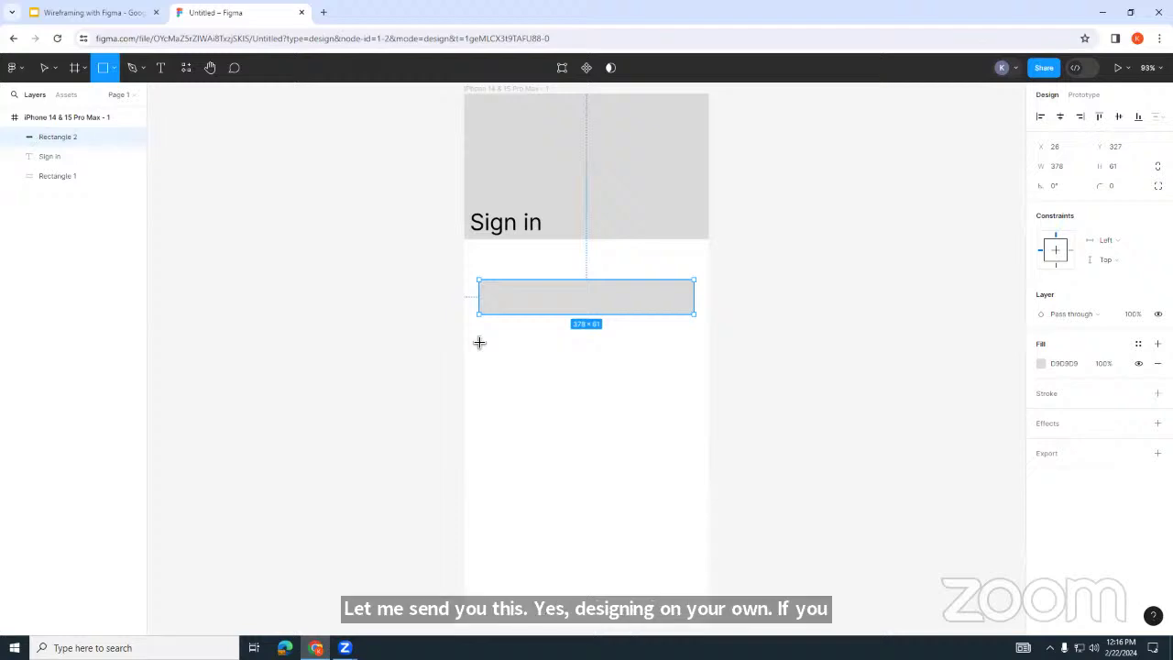
left_click_drag(478, 340, 536, 374)
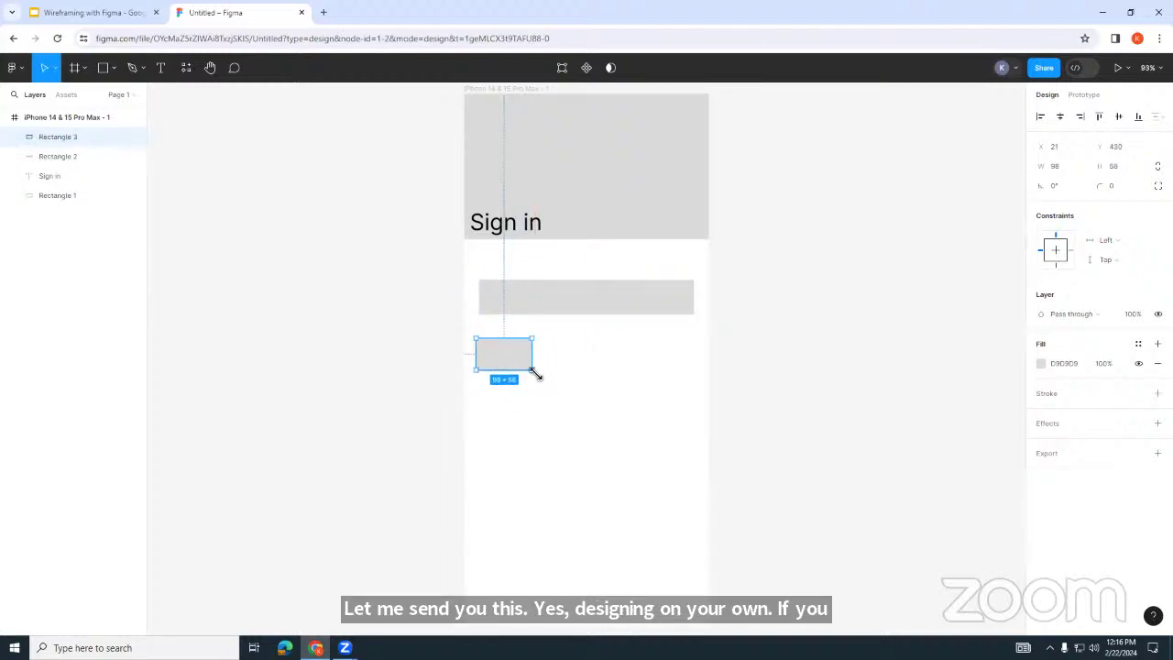
key("Delete")
Step: Duplicate the input field rectangle and place the copy directly below the original with a small gap
left_click(572, 311)
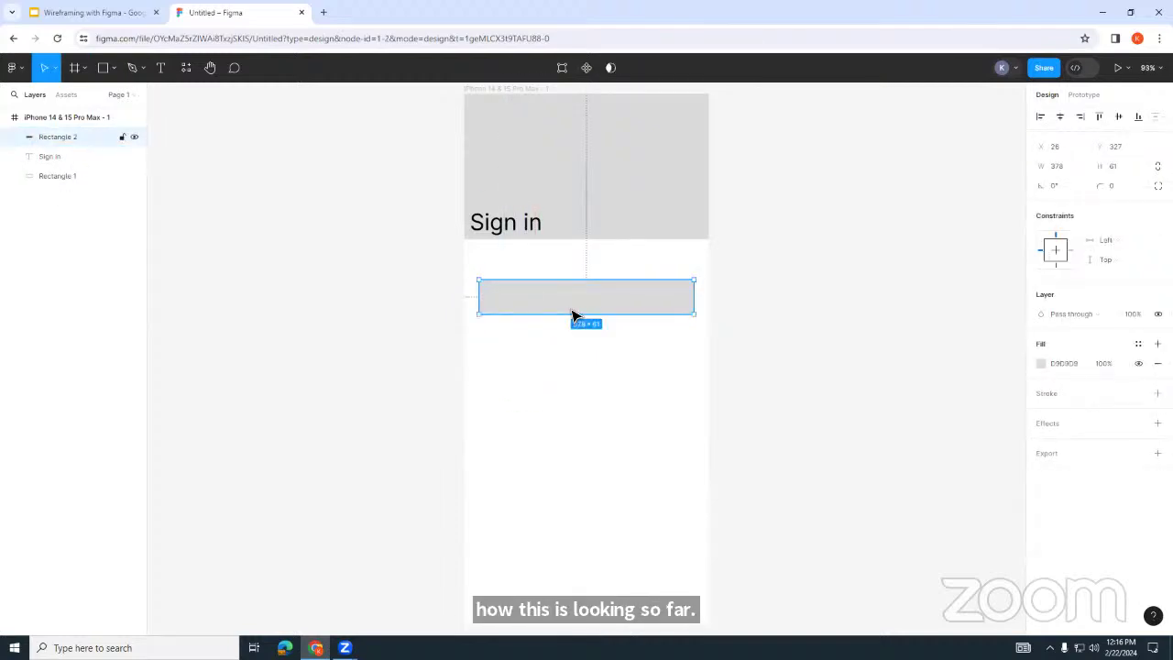
key("ctrl+d")
left_click_drag(580, 321, 585, 370)
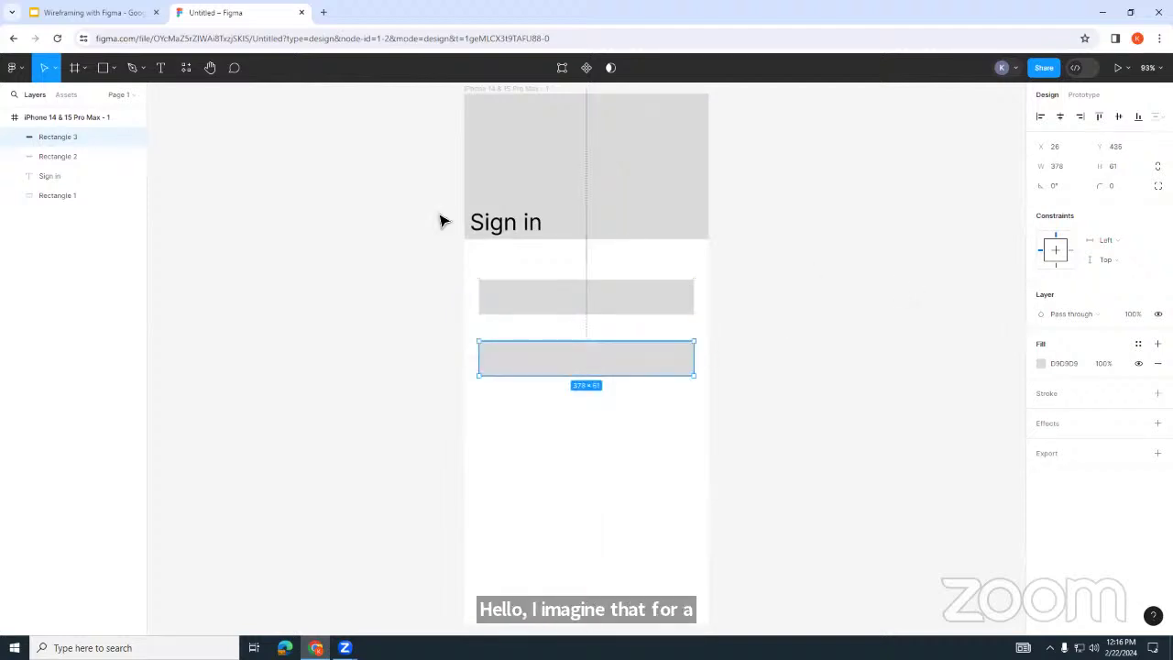
Step: Draw a button rectangle about 255 × 67 below the two input fields
left_click(114, 67)
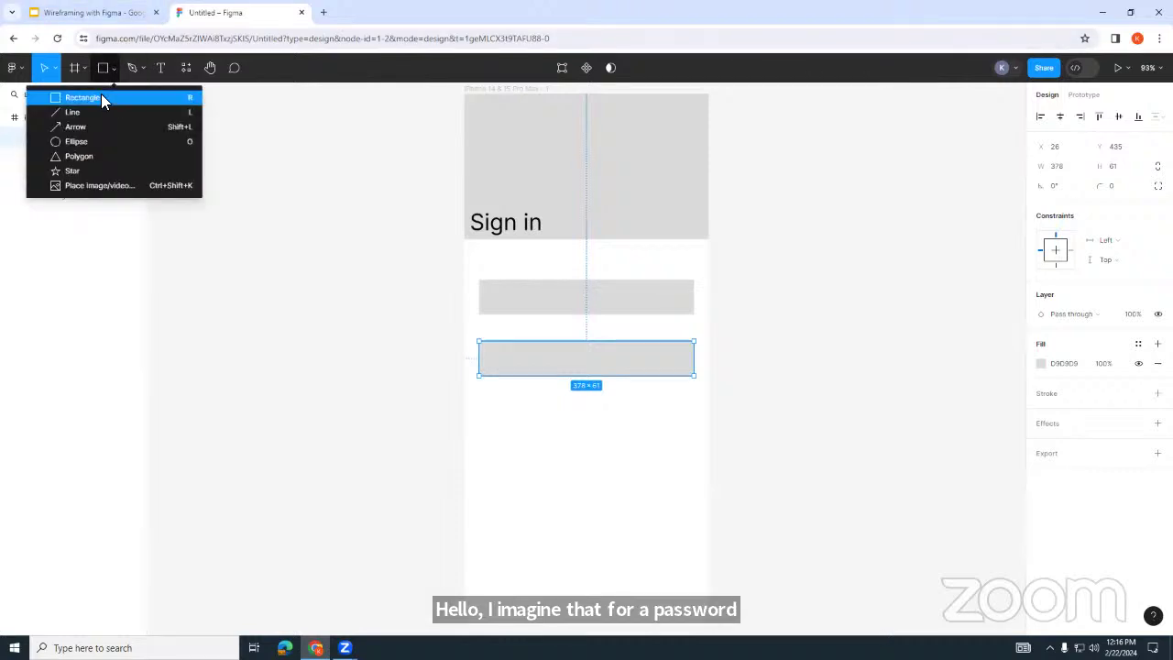
left_click(101, 97)
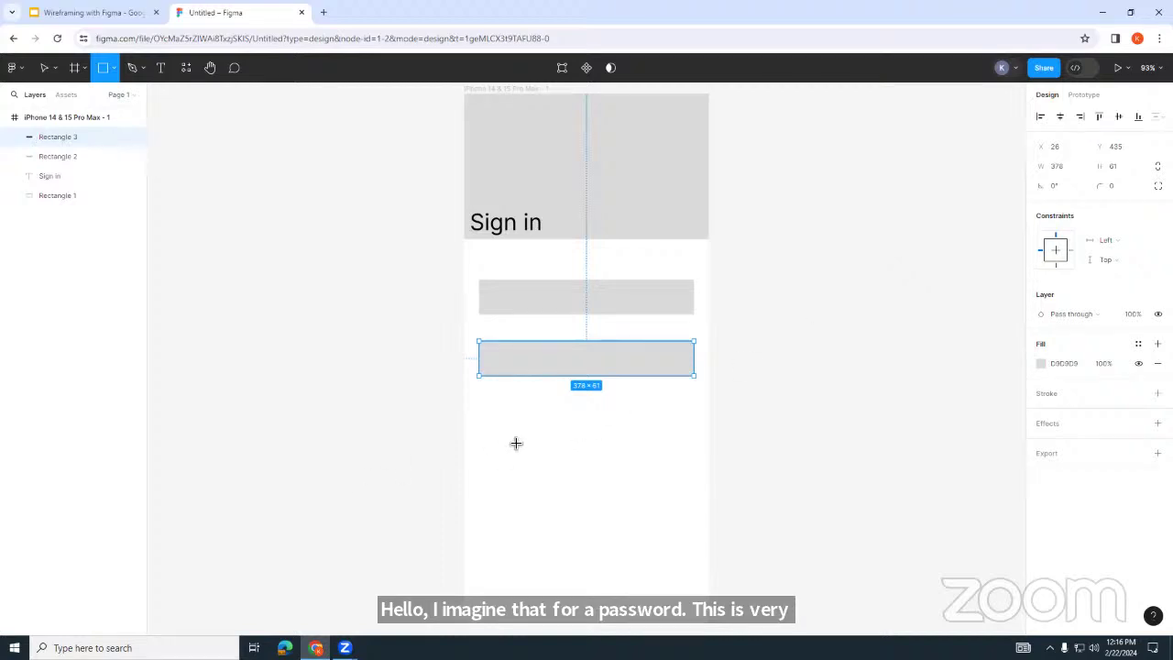
left_click_drag(510, 424, 656, 463)
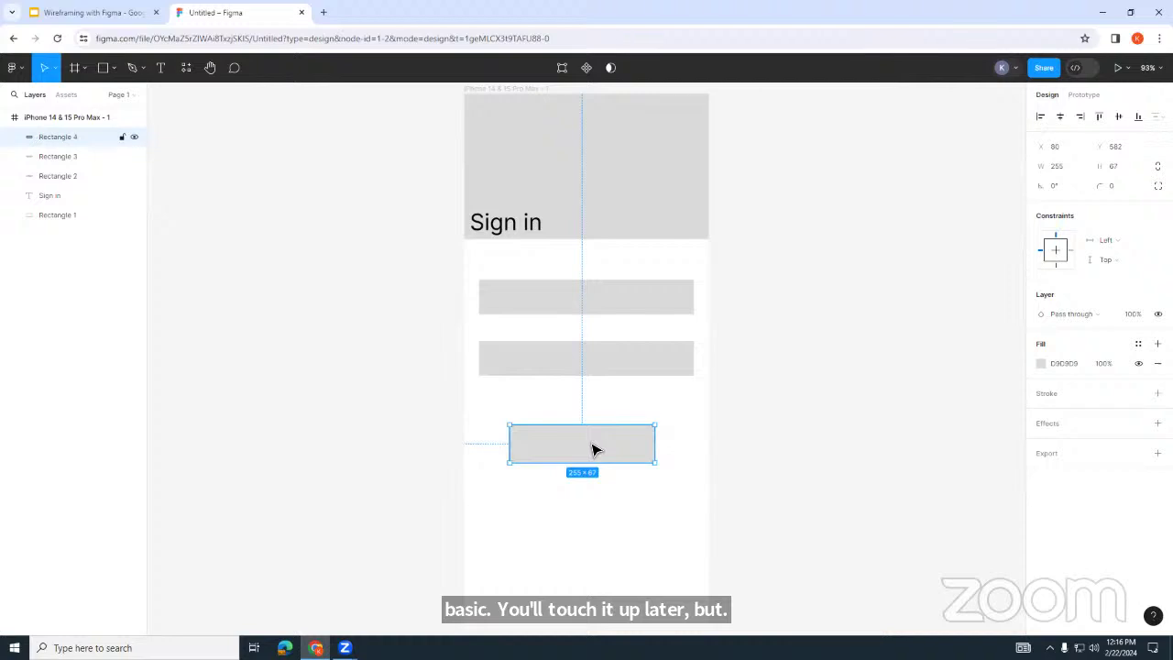
Step: Set the button rectangle's corner radius to 100 and centre it horizontally in the frame
left_click(1118, 187)
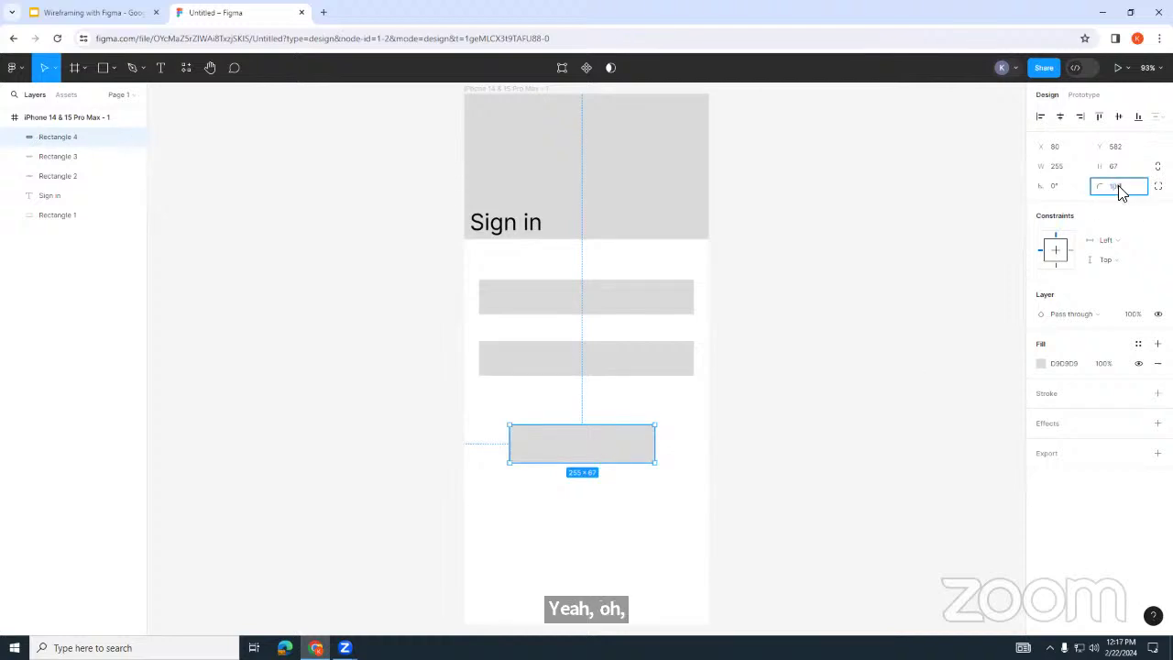
type("100")
key("Return")
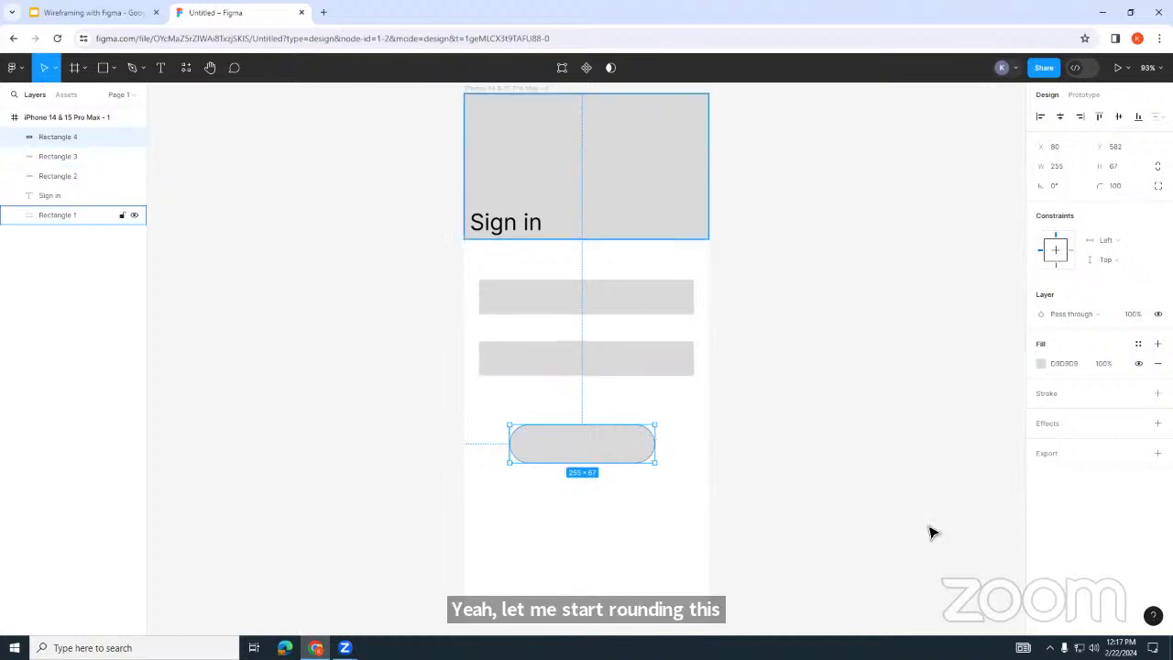
left_click_drag(592, 448, 591, 446)
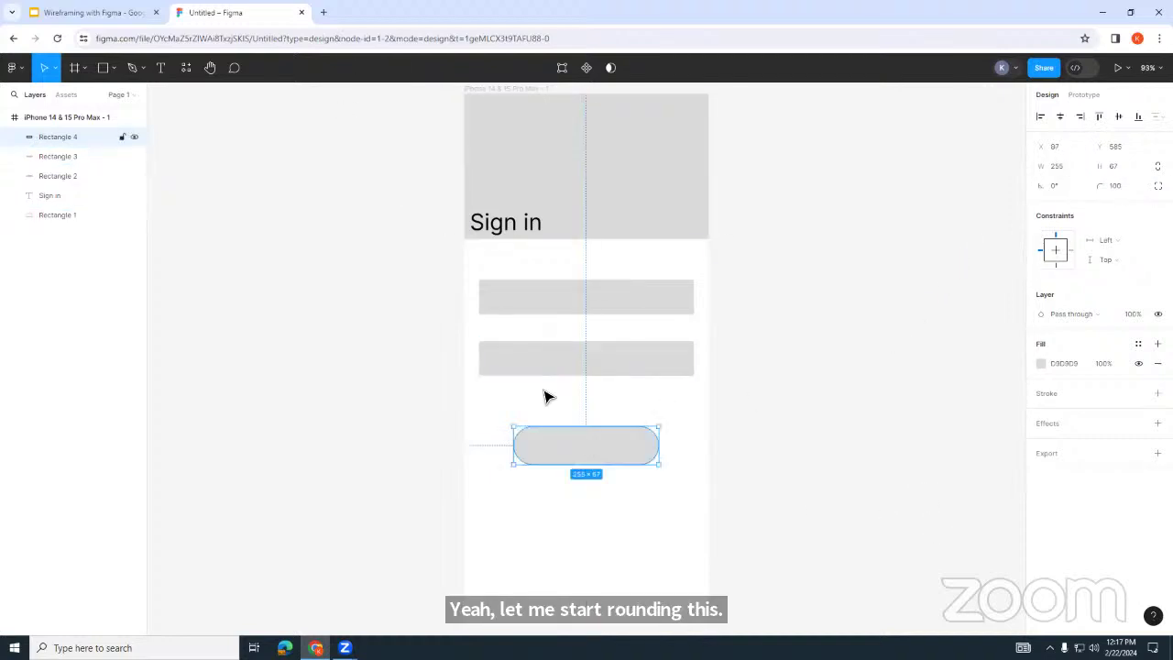
Step: Add a "login" text label about 172 × 53 over the rounded button, centre-align its text and centre it on the button
left_click(161, 66)
left_click_drag(537, 433, 635, 466)
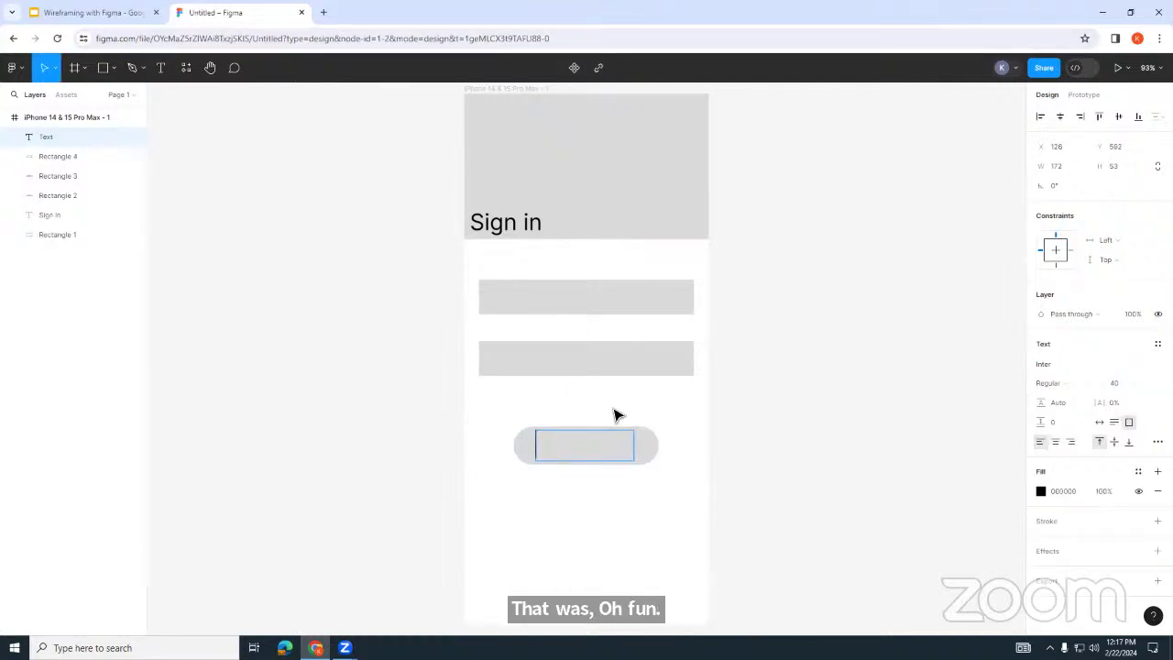
type("login")
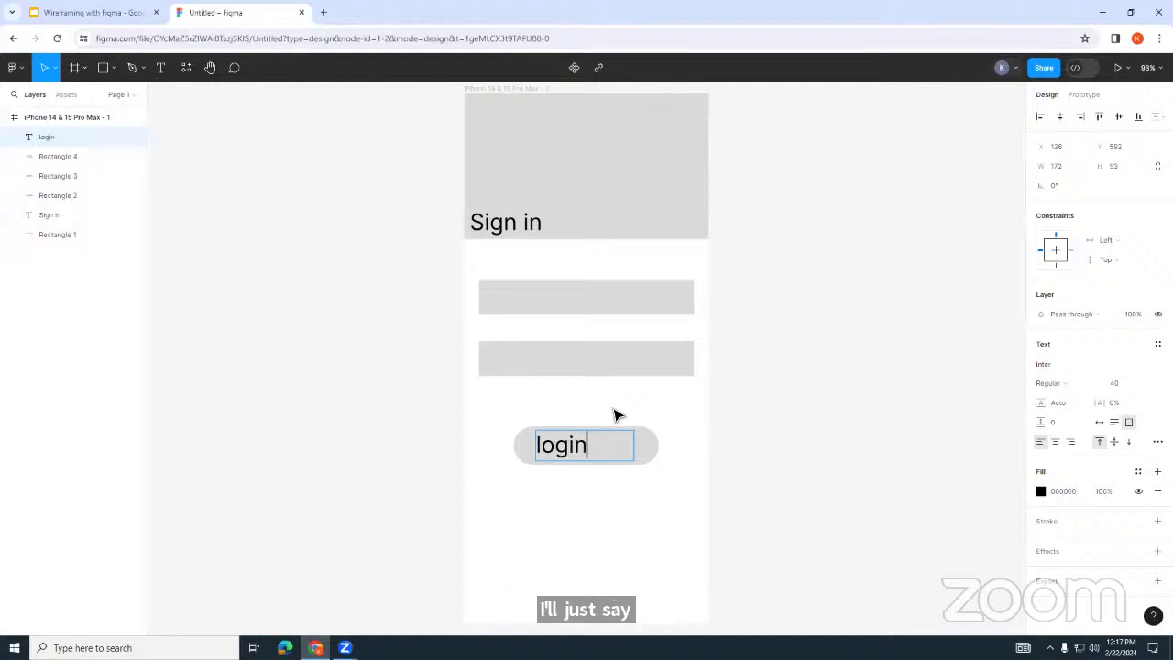
left_click(1057, 443)
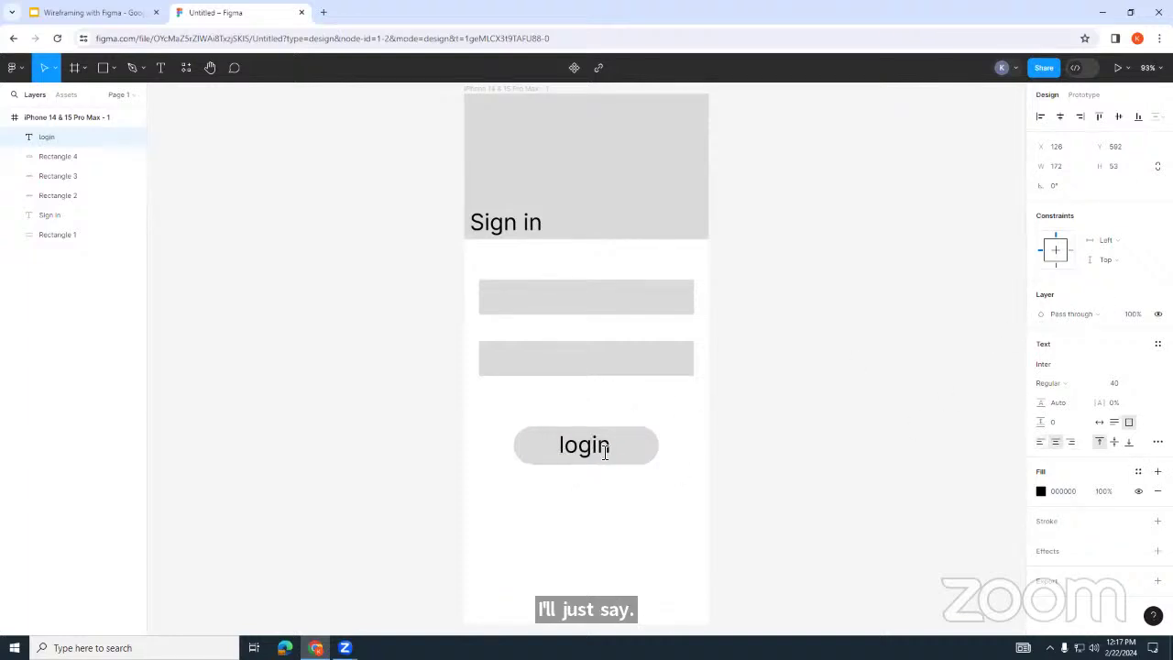
key("Escape")
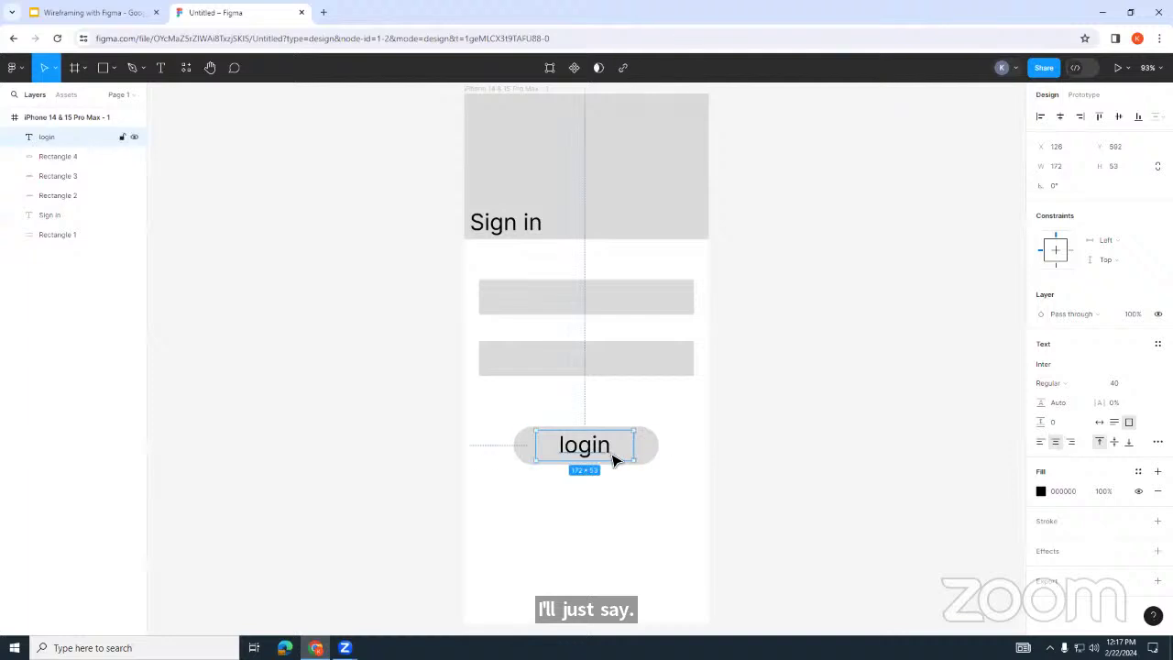
left_click_drag(584, 466, 614, 458)
left_click(807, 407)
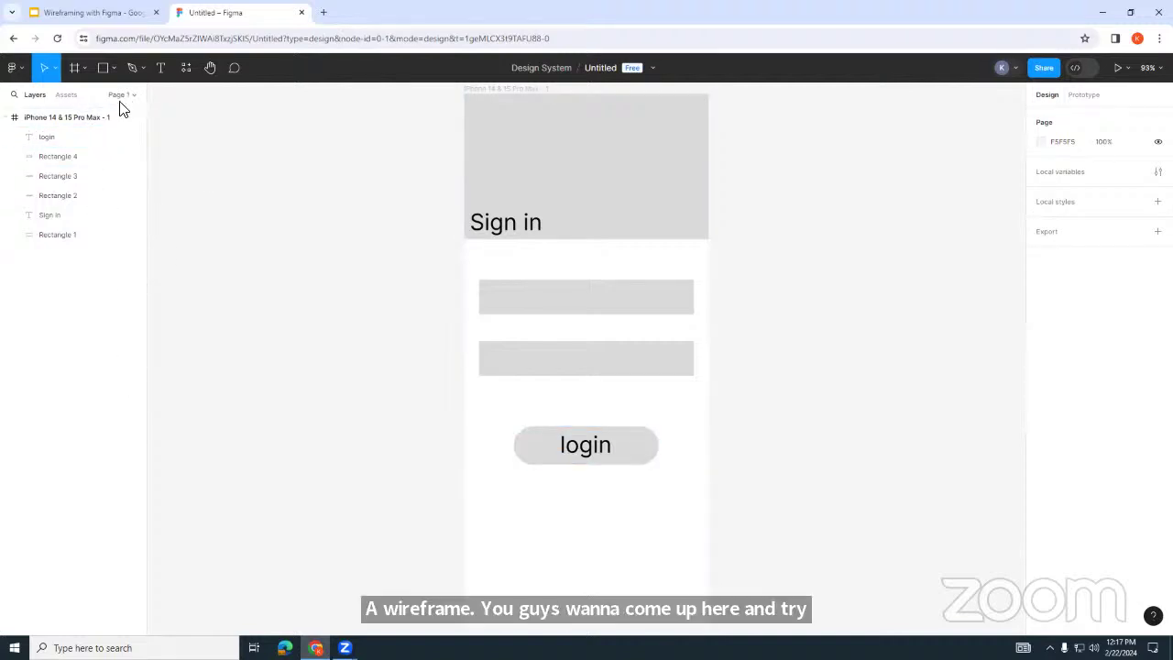
Step: Add a 1440 × 1024 frame using the Desktop preset
left_click(83, 70)
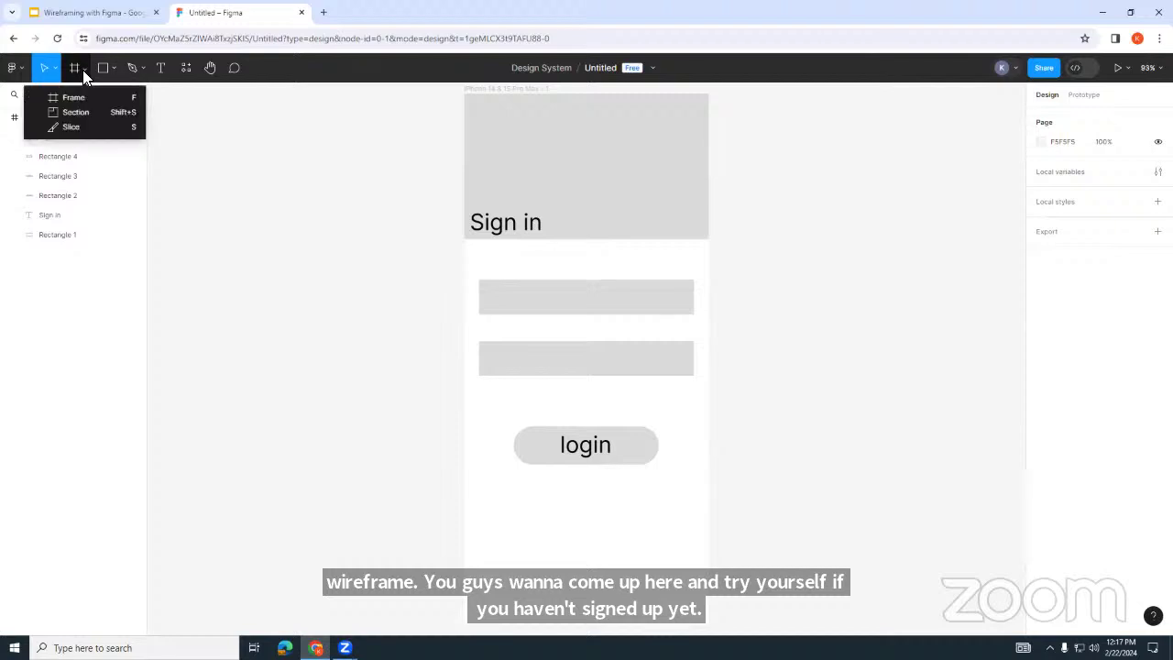
left_click(84, 95)
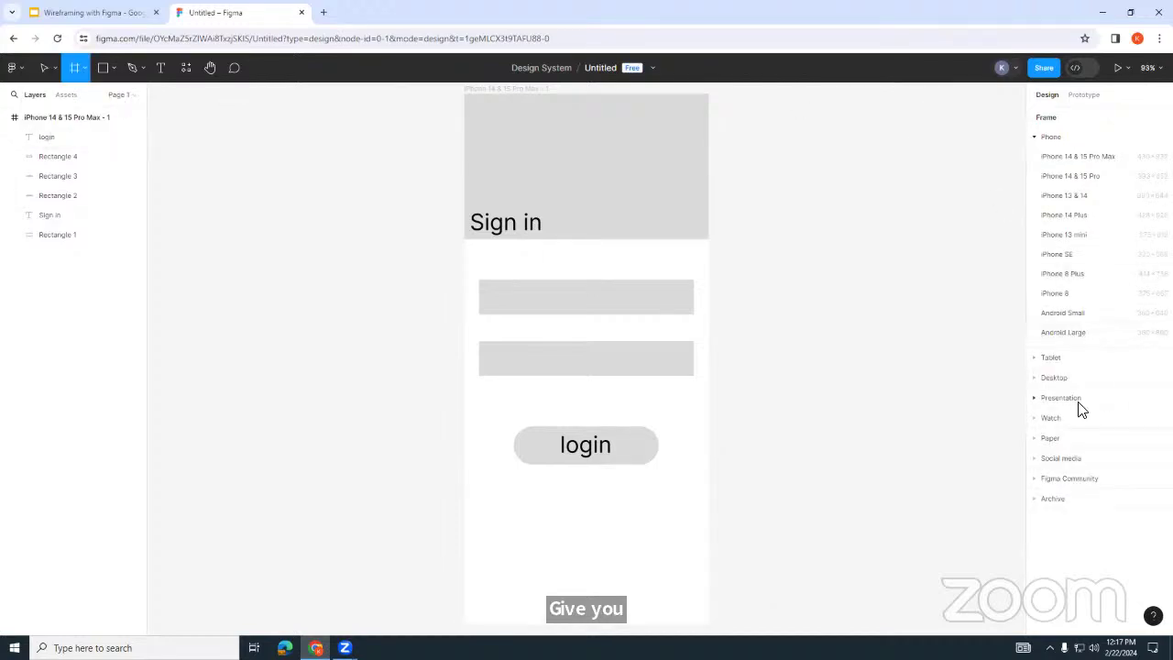
left_click(1033, 381)
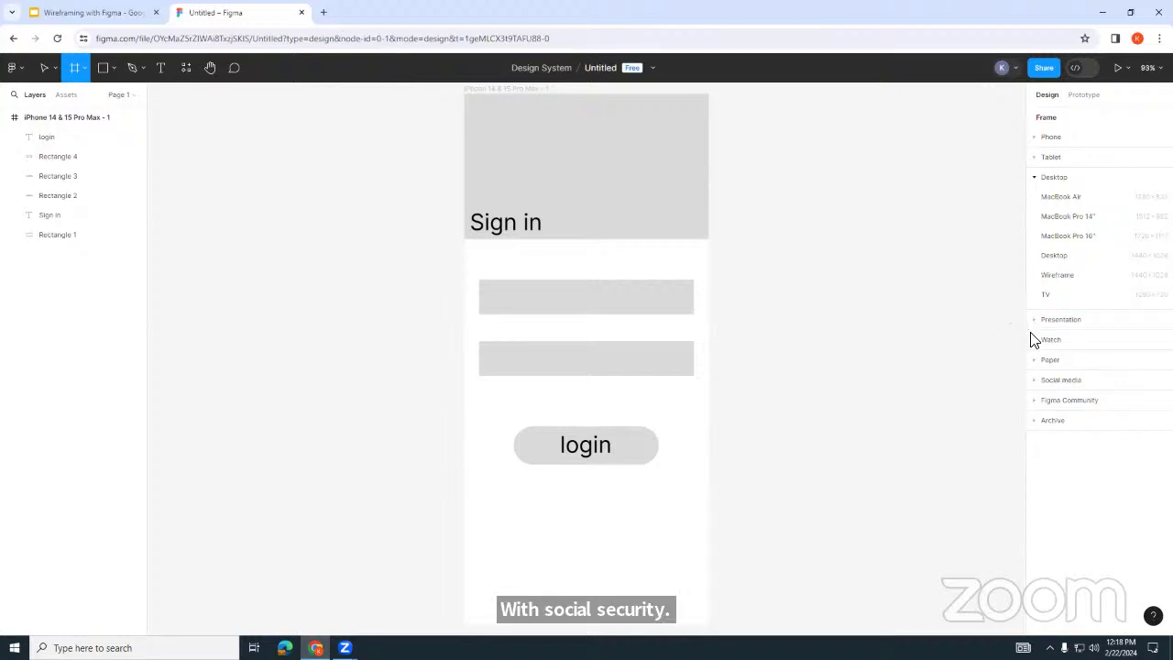
left_click(1072, 258)
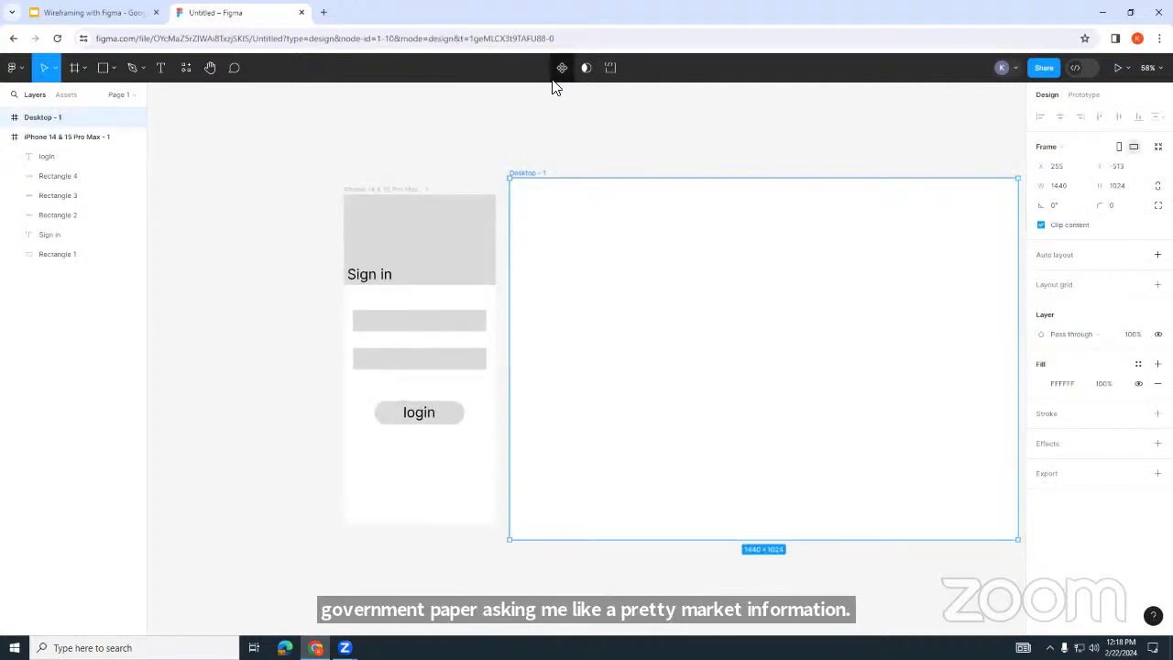
Step: Draw a header bar rectangle about 1440 × 87 across the full width of the desktop frame's top edge
left_click(111, 68)
left_click(95, 97)
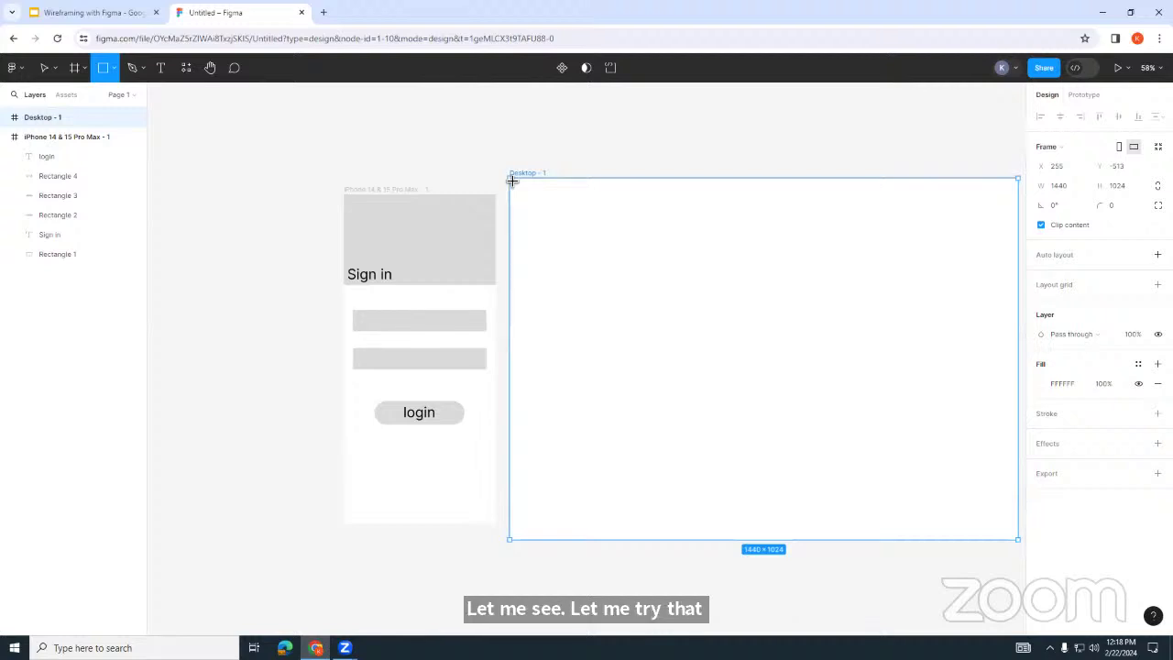
left_click_drag(512, 180, 1017, 214)
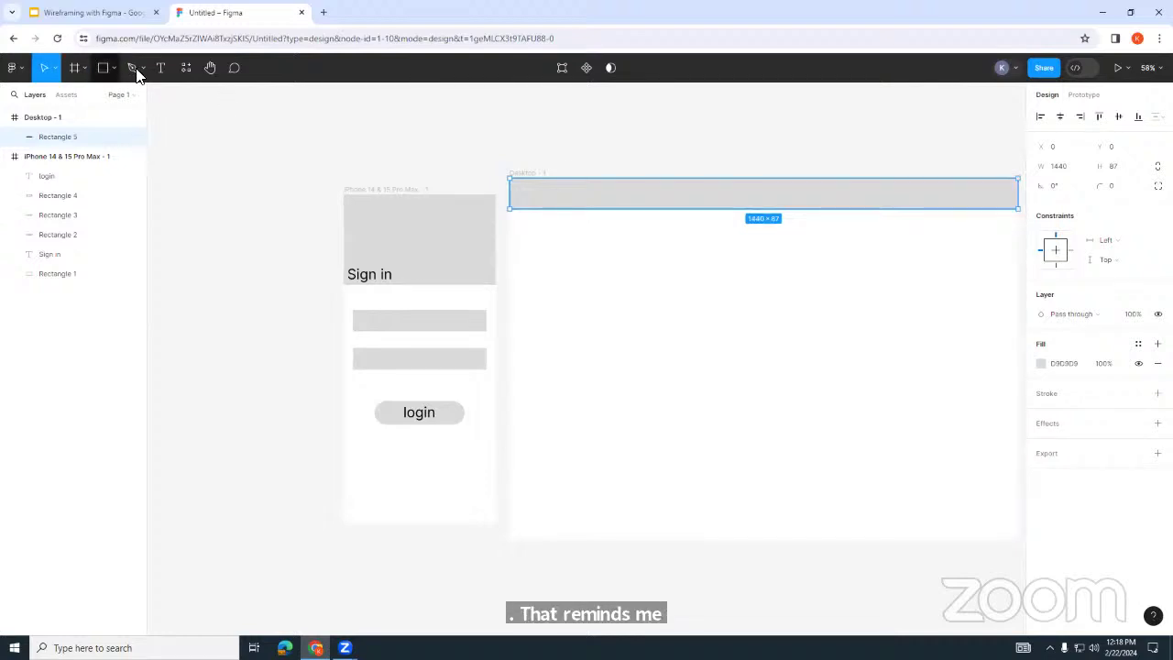
Step: Add a "Sign out" text box about 251 × 87 at the right end of the desktop header bar and align its text to the vertical middle
left_click(162, 66)
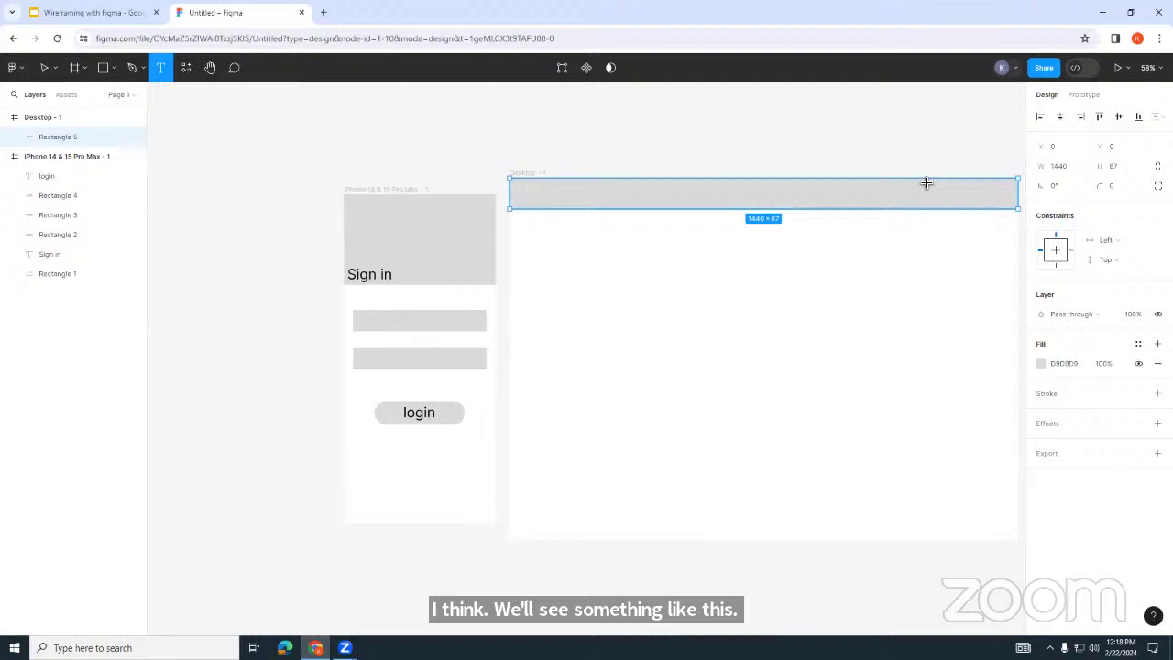
left_click_drag(926, 183, 1014, 209)
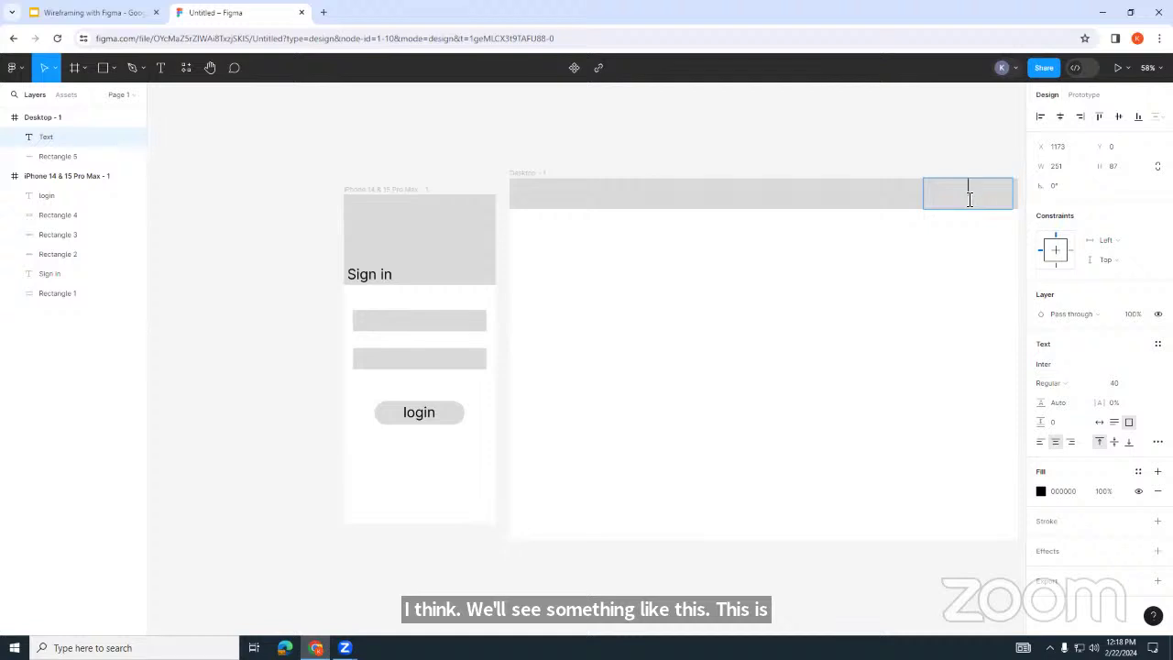
type("Sign out")
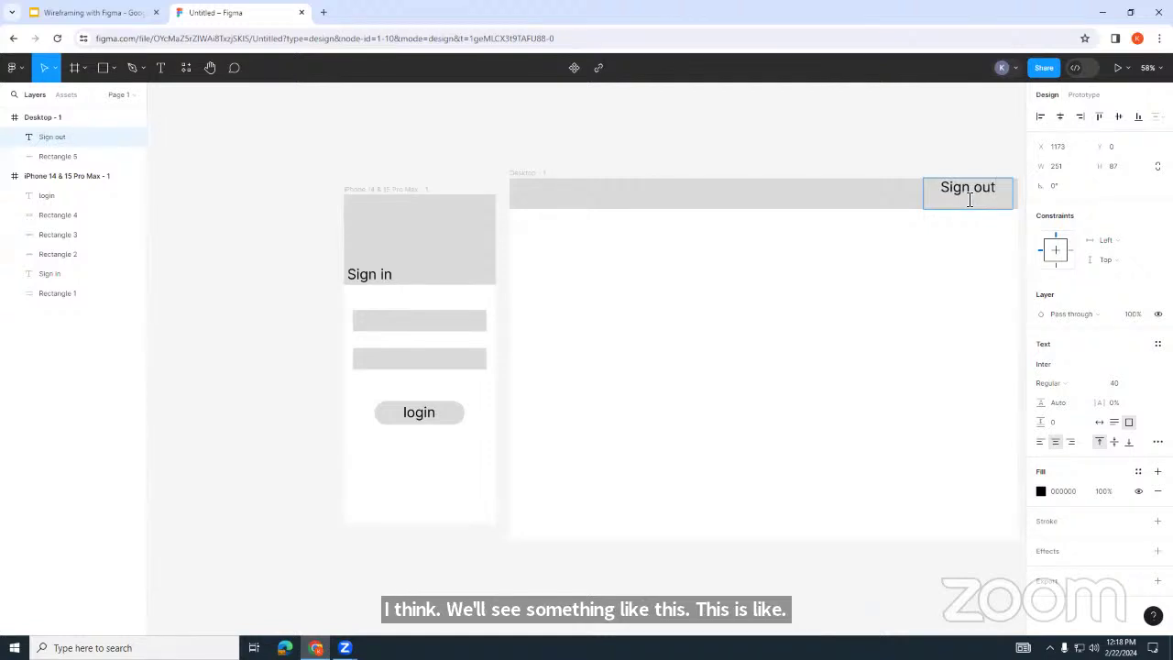
left_click(1114, 443)
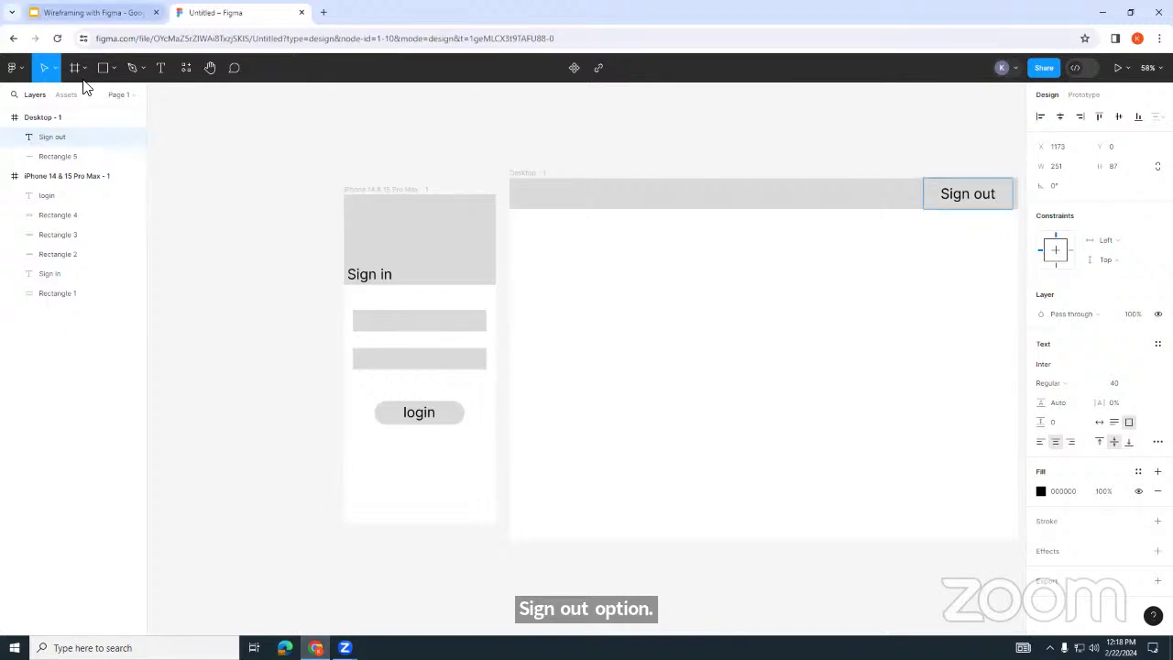
Step: Draw an input field rectangle about 204 × 54 below the header bar, near the left edge of the desktop frame
left_click(114, 69)
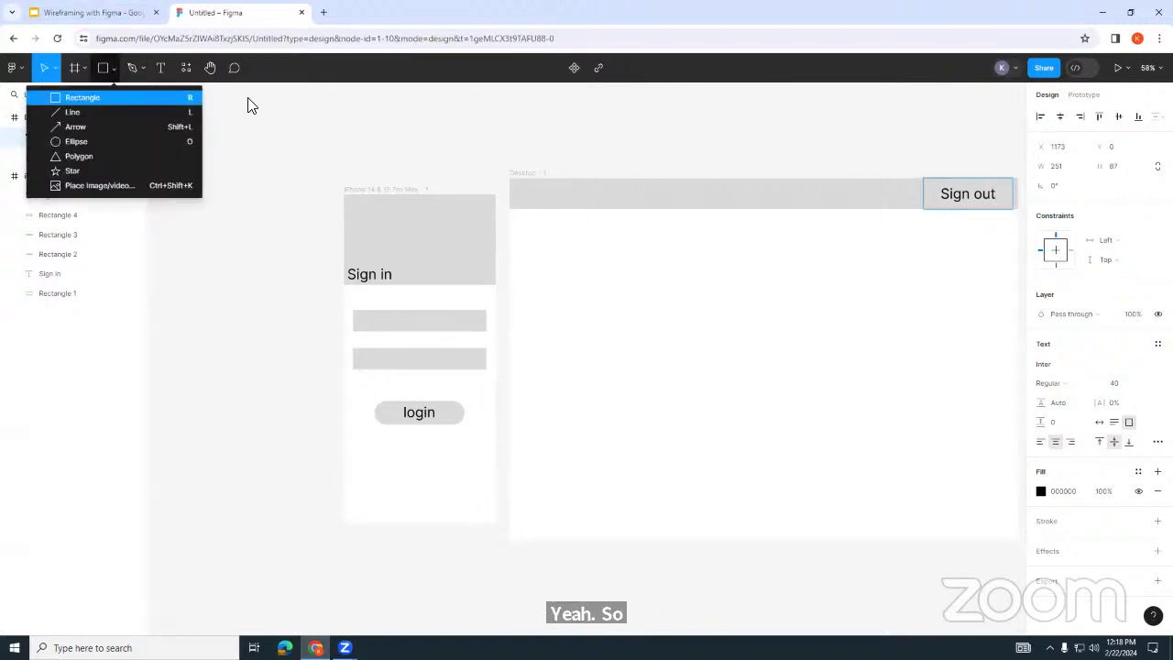
key("r")
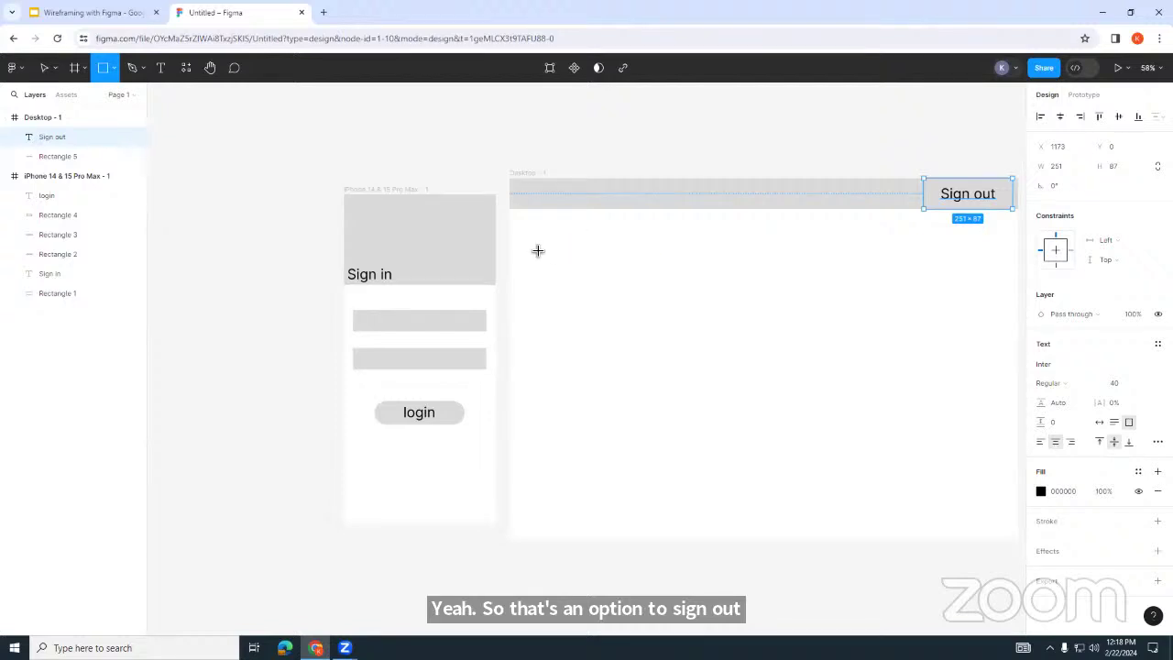
left_click_drag(521, 234, 596, 260)
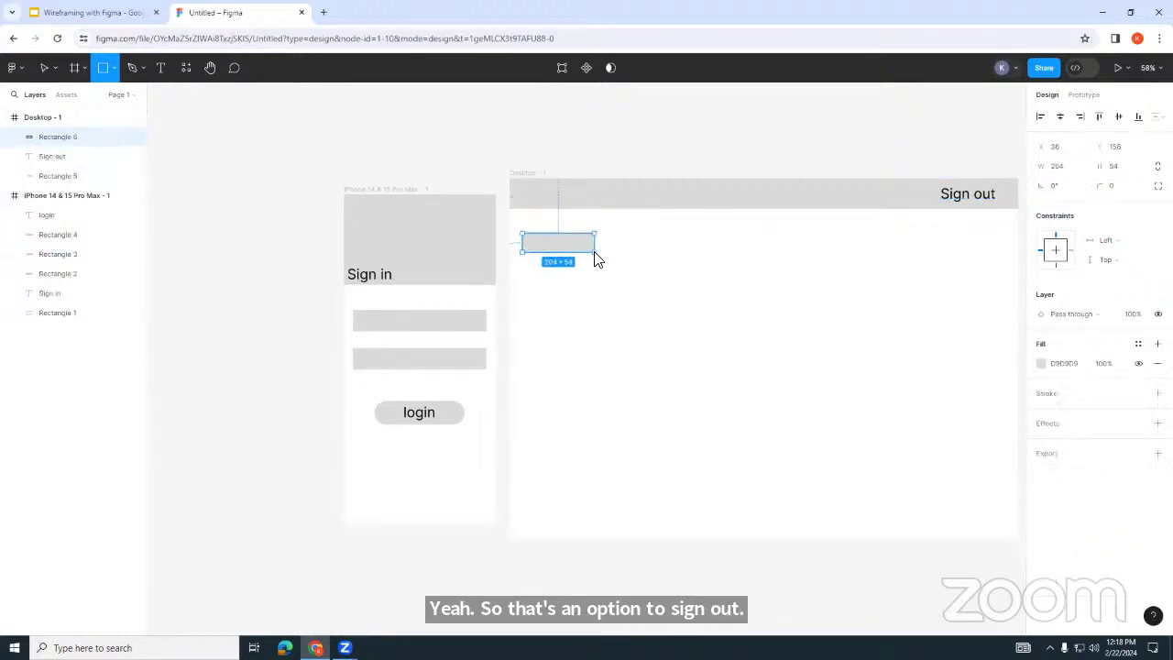
left_click(112, 74)
left_click(104, 97)
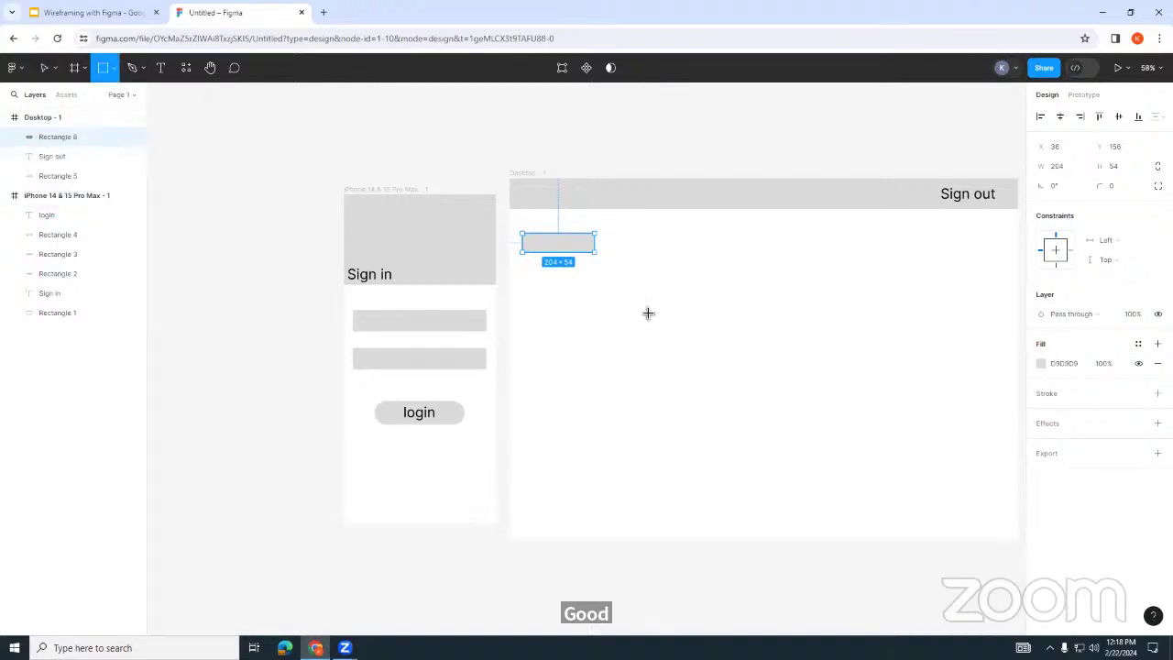
left_click(444, 153)
key("Delete")
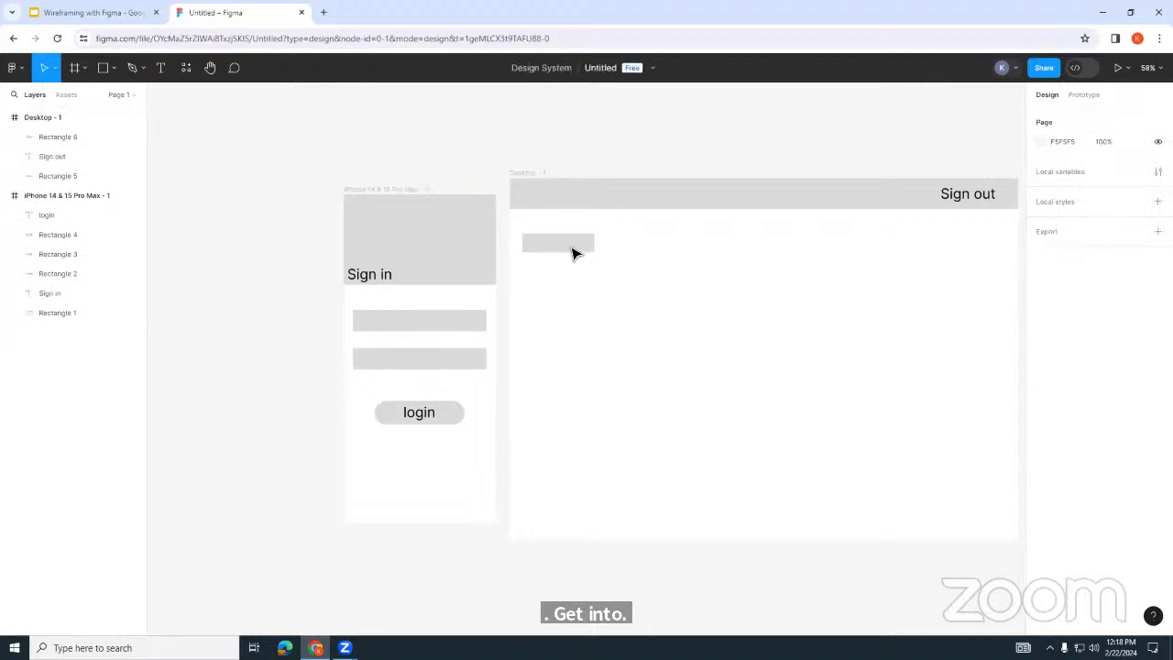
Step: Widen the desktop frame's input field rectangle to about 425, keeping its left edge in place
left_click(571, 252)
left_click_drag(594, 246, 675, 246)
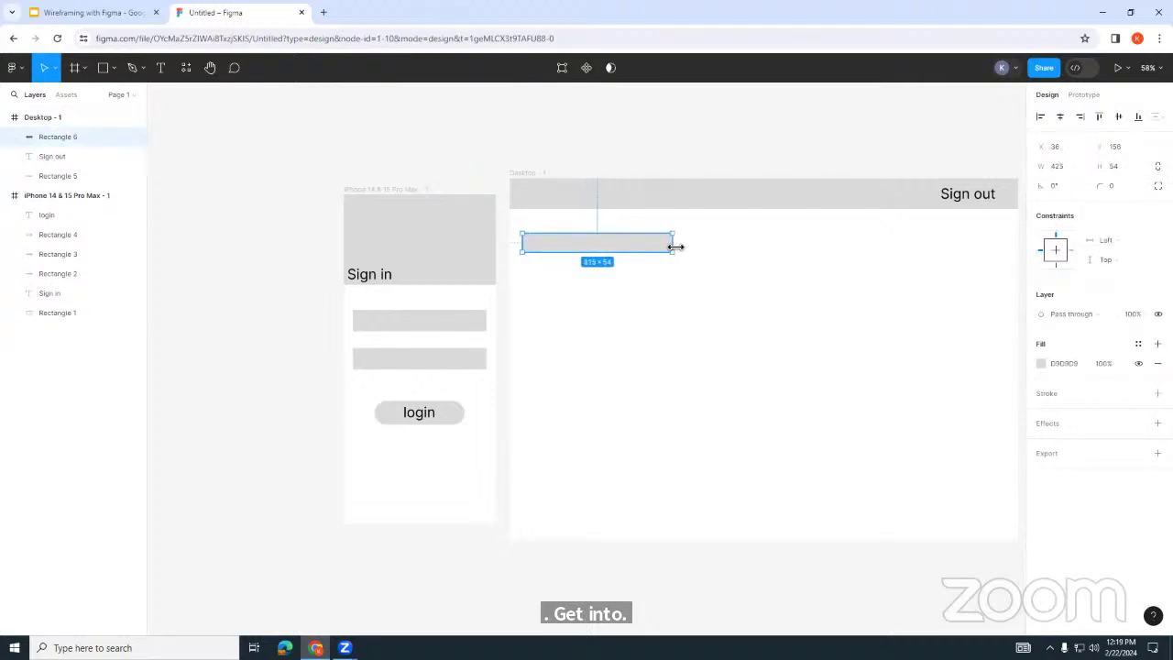
double_click(542, 246)
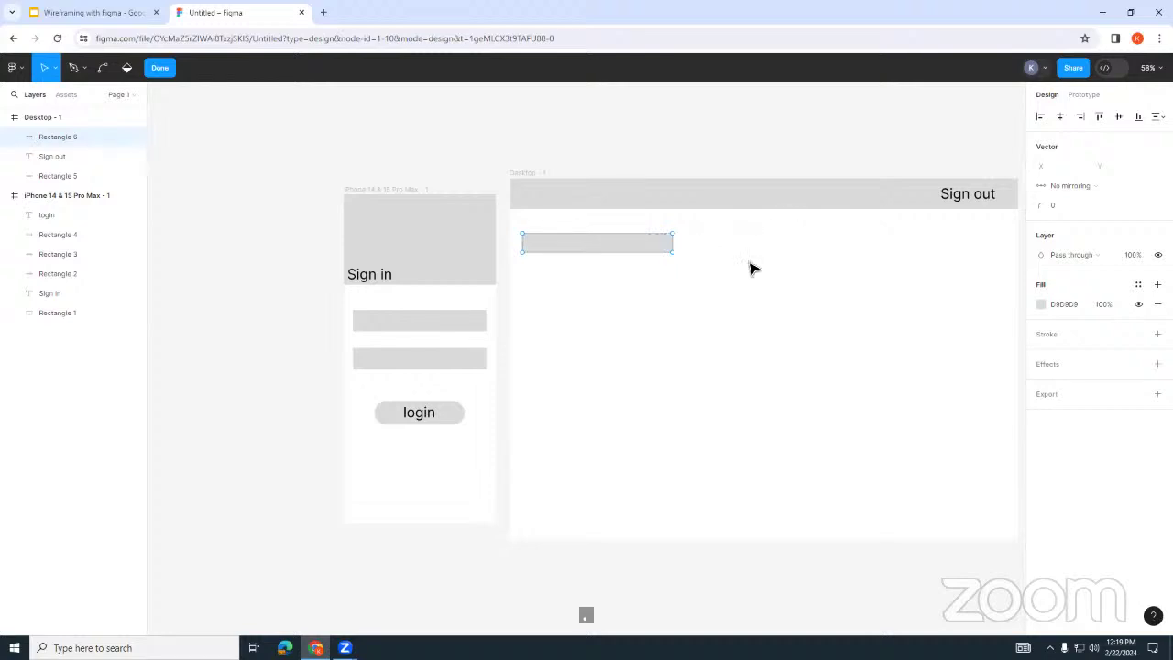
left_click(161, 67)
Step: Add a "First name" text label about 167 × 47 at the left end of the desktop input field
left_click(159, 69)
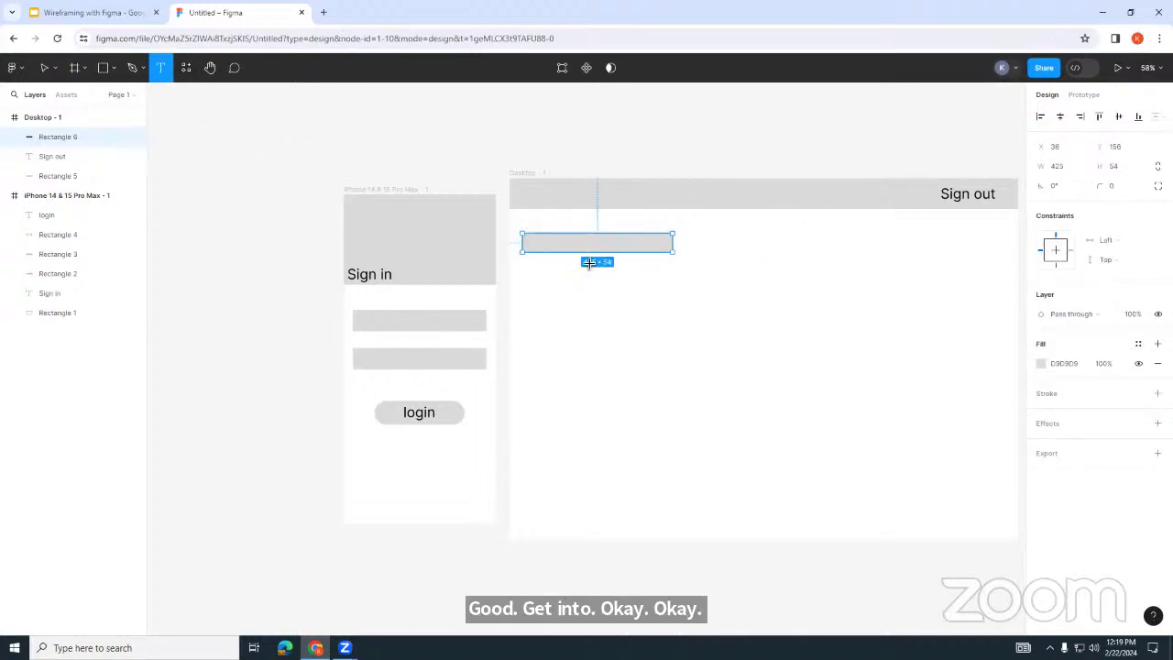
left_click_drag(526, 240, 589, 255)
type("Fir")
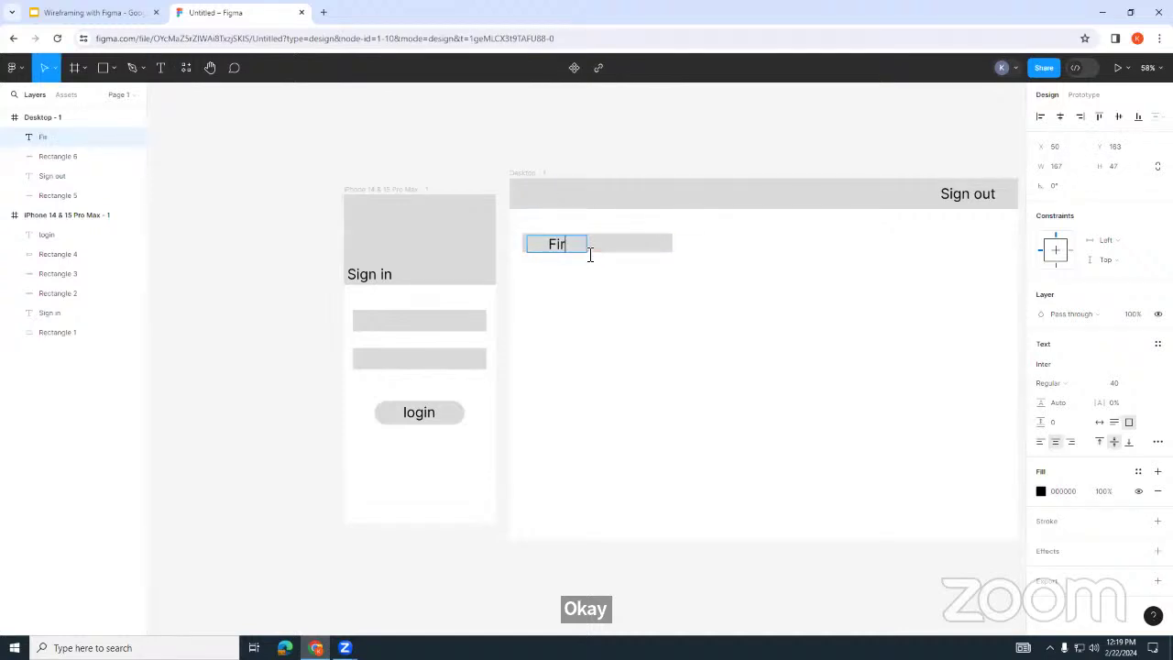
type("st name")
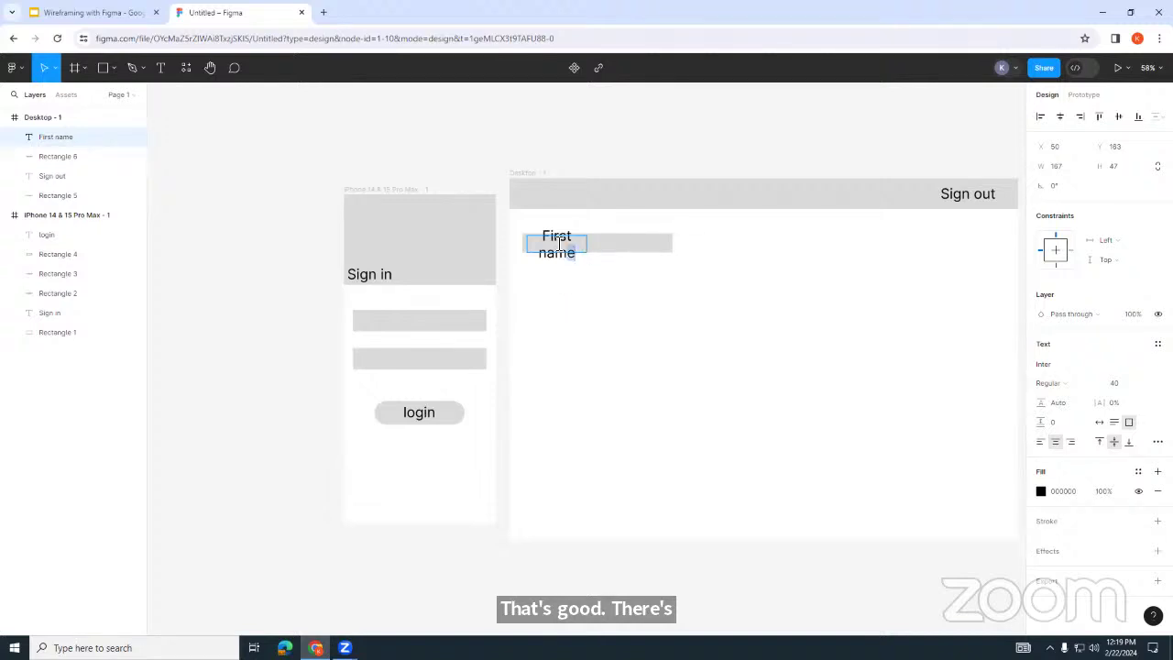
Step: Set the font size of the whole "First name" label to 32
key("ctrl+a")
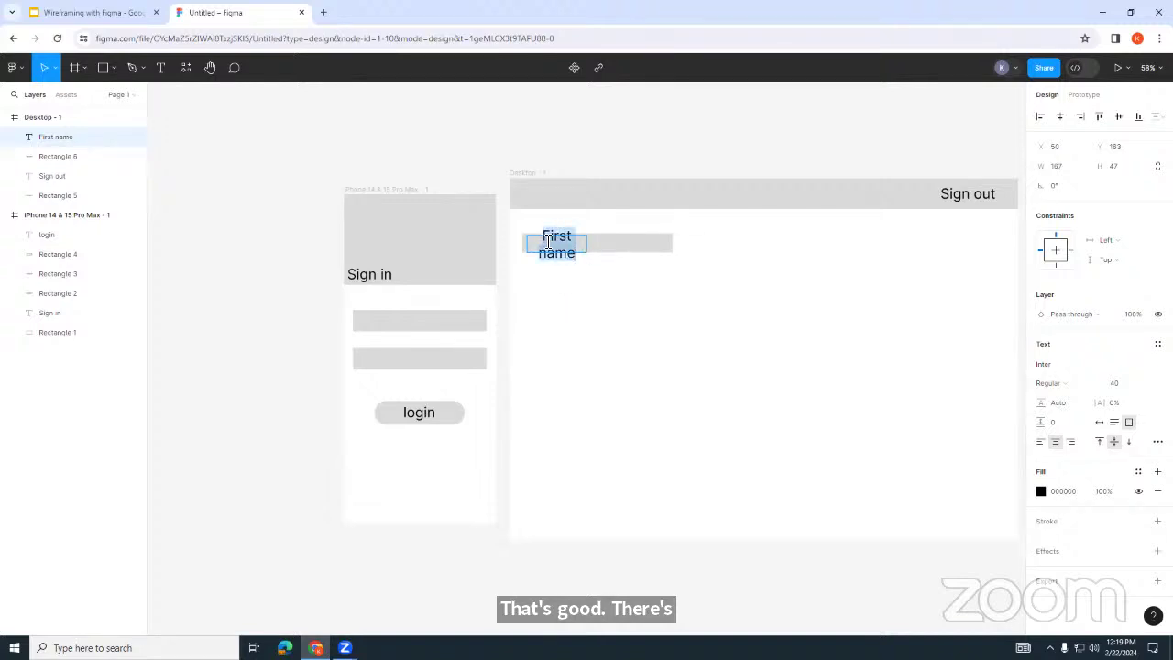
left_click(1146, 383)
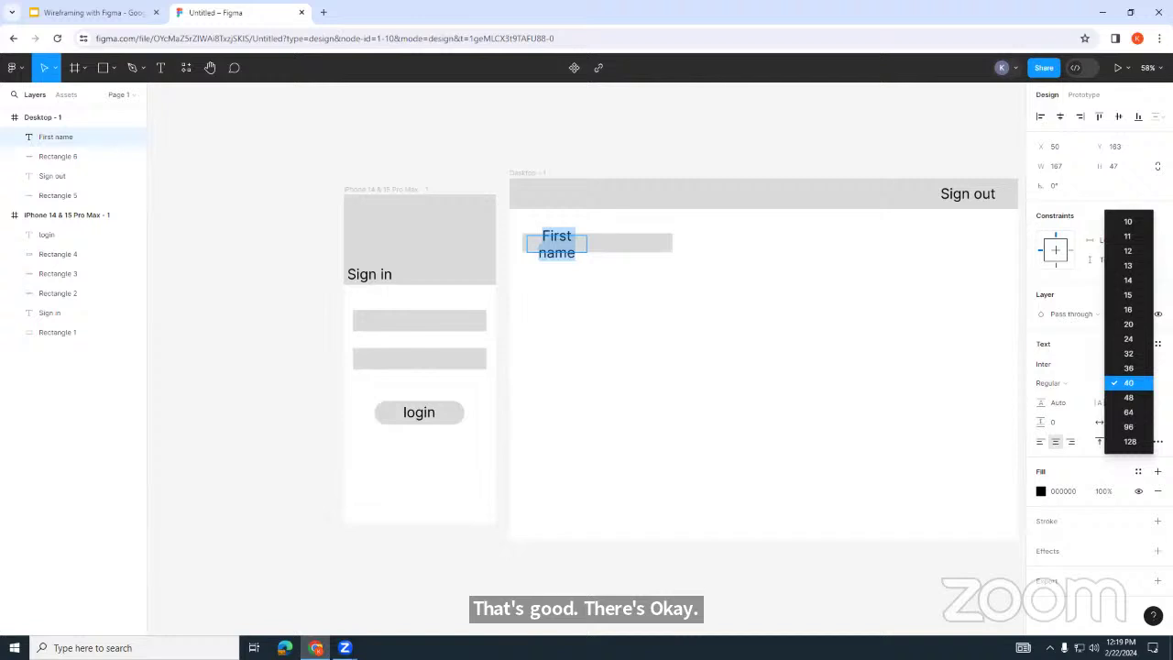
left_click(1131, 354)
Step: Widen the "First name" text box to about 313 and left-align its text
double_click(587, 245)
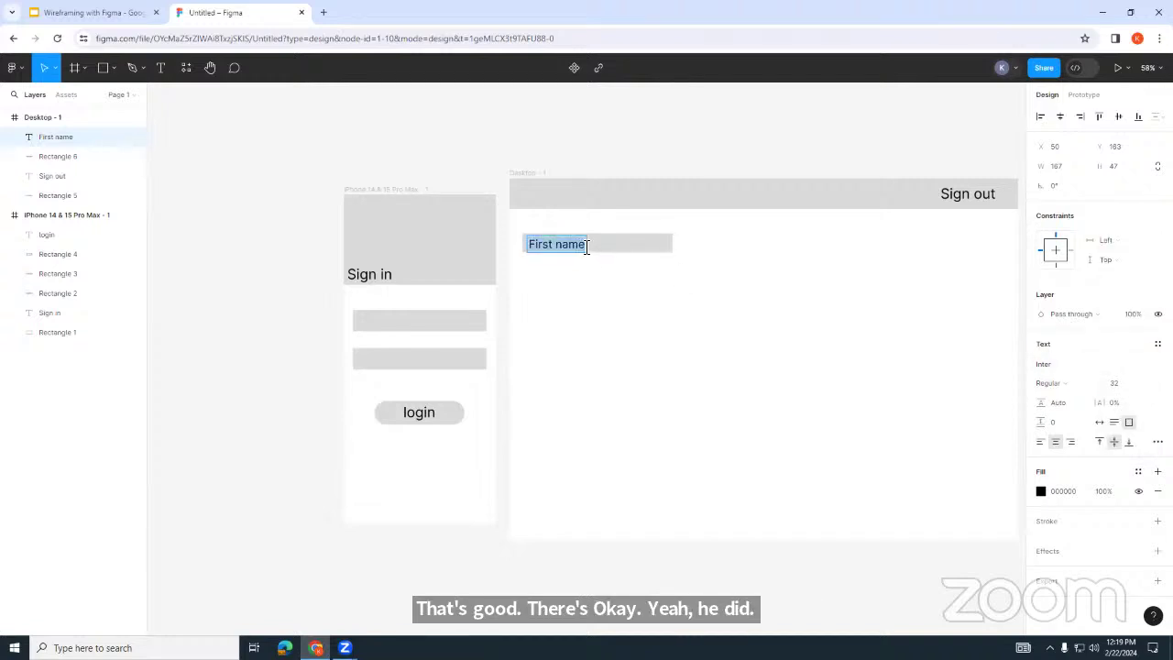
left_click(557, 244)
key("Escape")
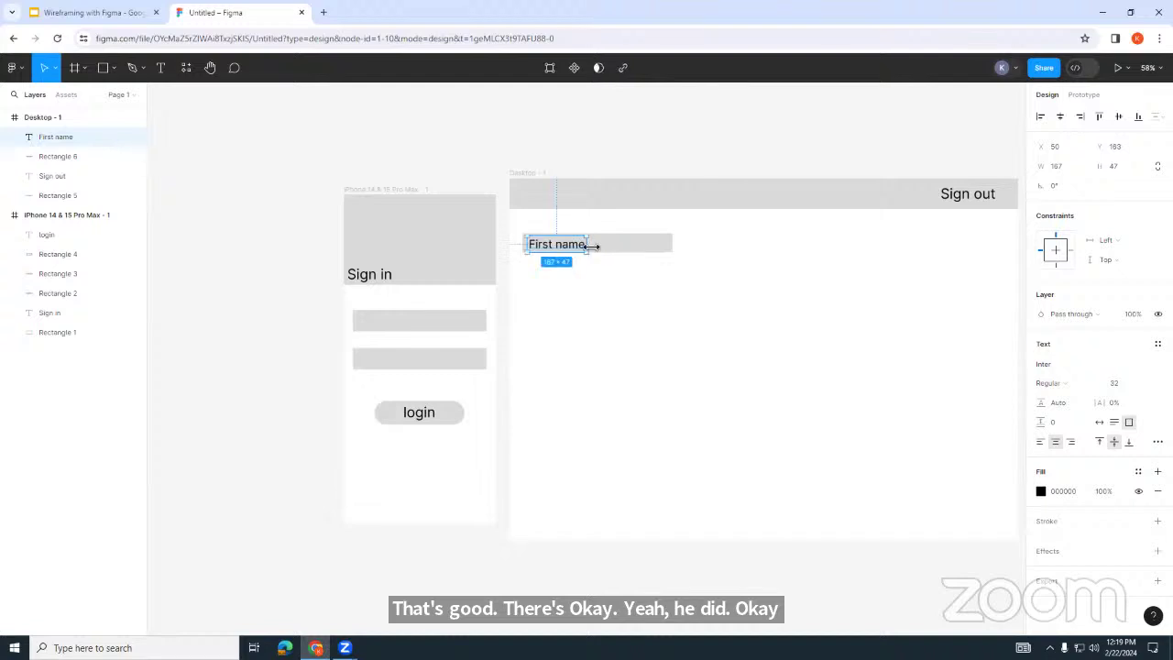
left_click_drag(605, 246, 638, 246)
left_click(1040, 443)
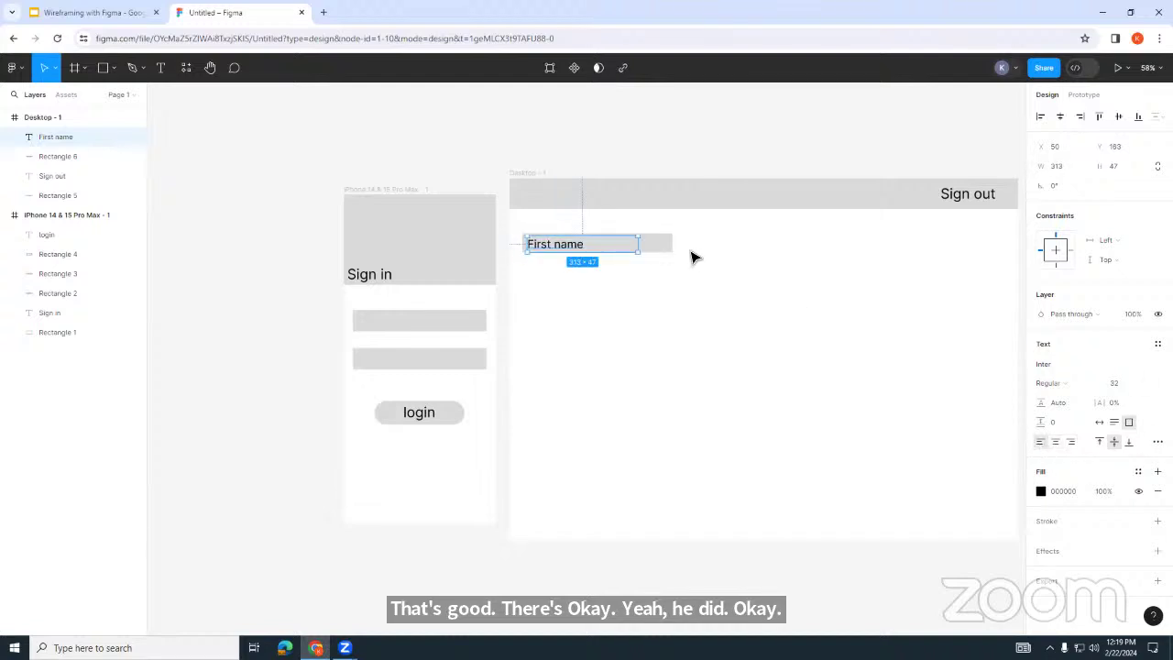
Step: Duplicate the "First name" label together with its field rectangle and place the copy directly below the original
left_click(662, 250, "shift")
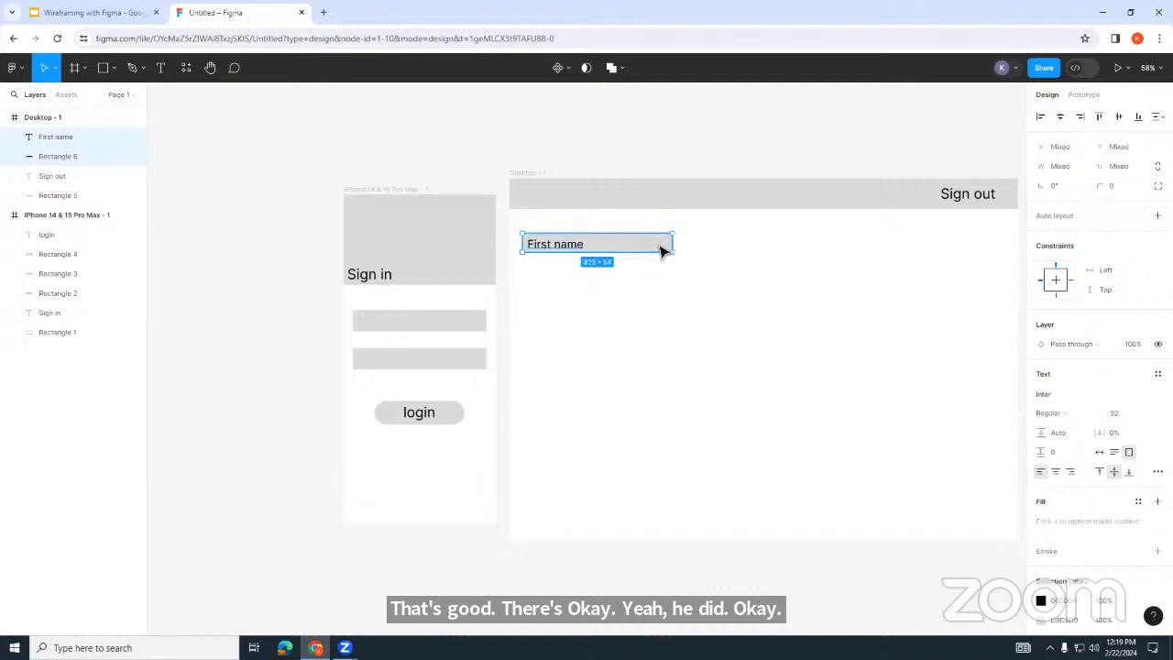
key("ctrl+d")
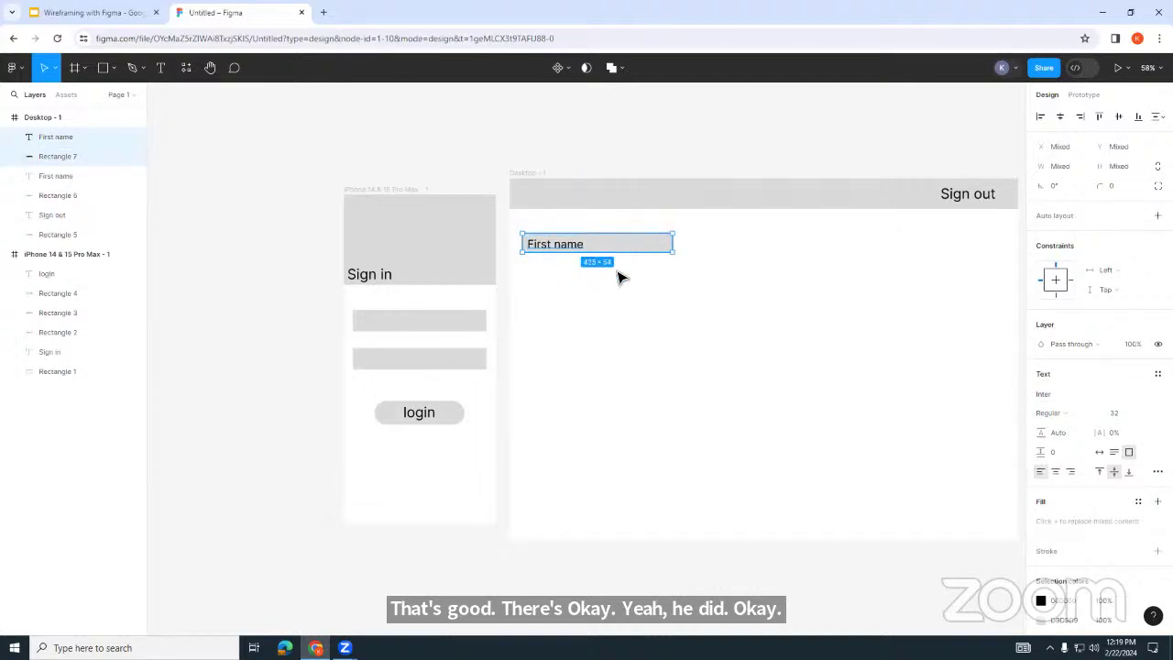
left_click_drag(623, 249, 620, 280)
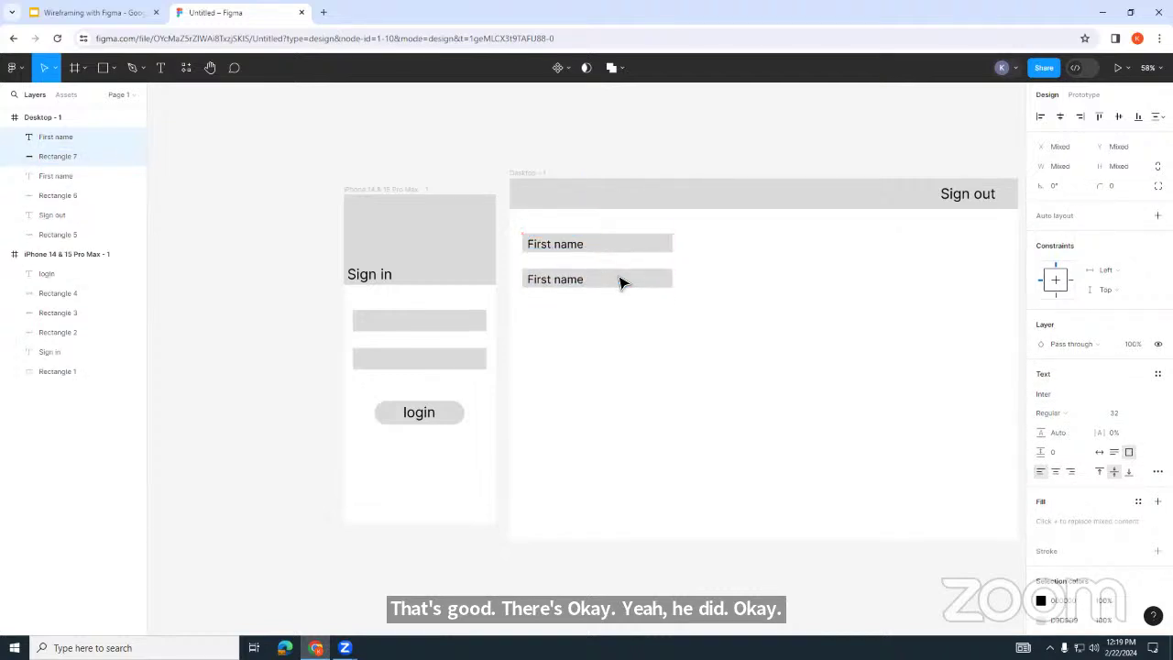
Step: Change the duplicated field's label to "Last name"
left_click(550, 281)
double_click(550, 281)
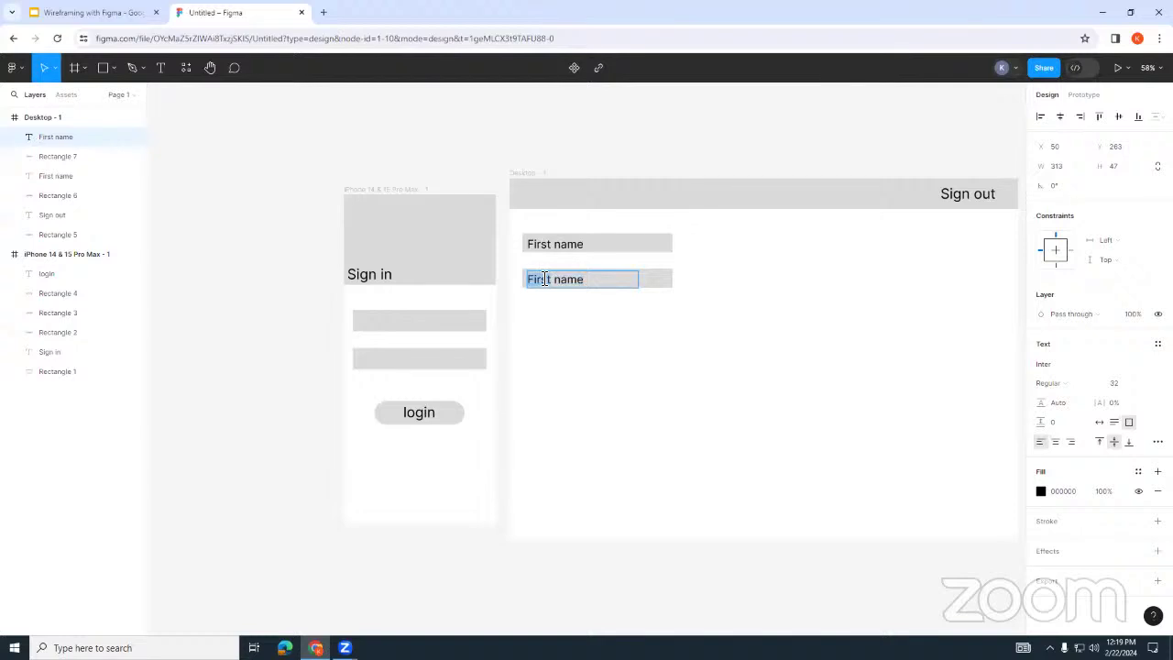
type("Last")
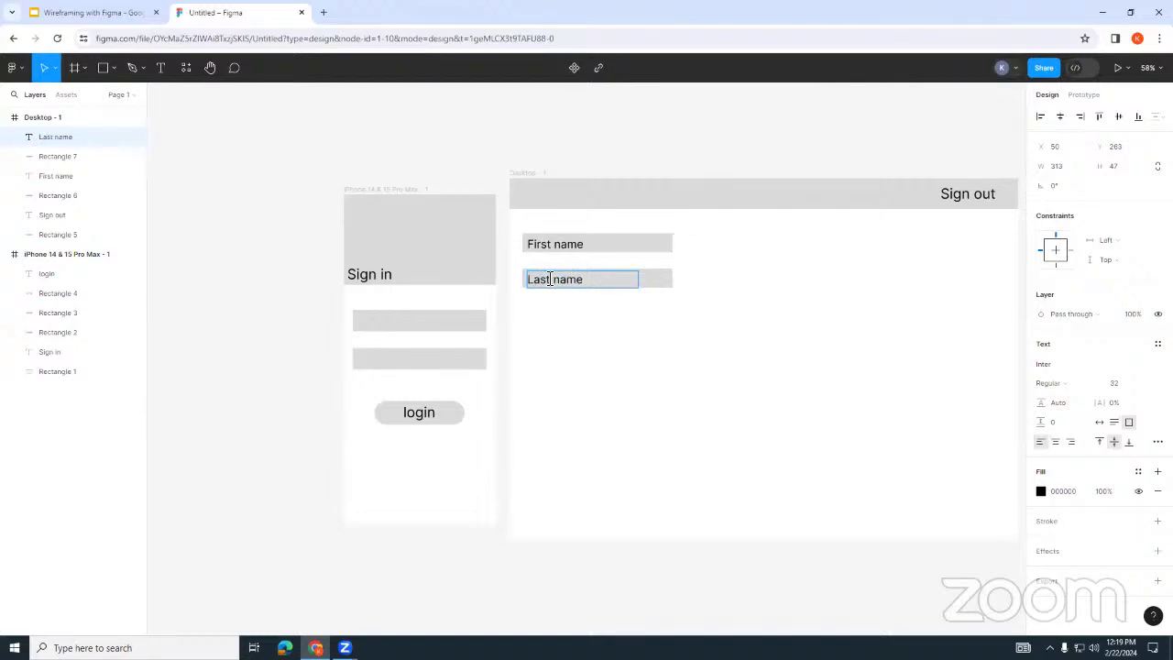
Step: Paste another copy of the "First name" label and field rectangle and place it directly below the "Last name" field
key("Escape")
key("ctrl+v")
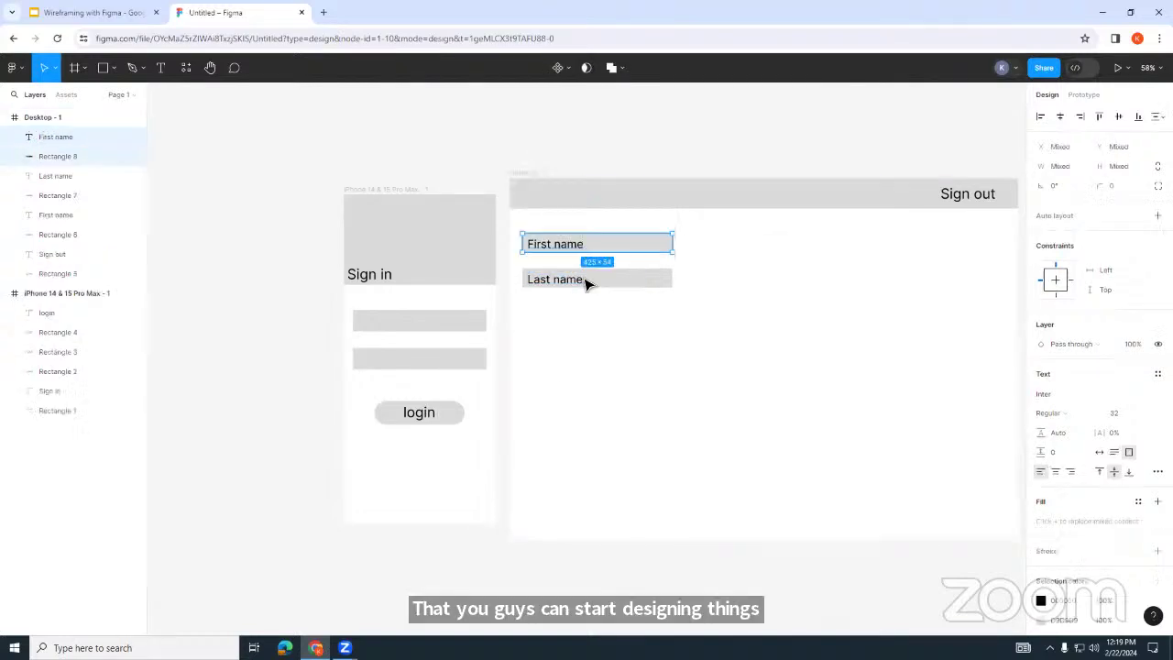
left_click_drag(575, 251, 569, 320)
Step: Change the third field's label to "Birthday (MM/DD/YYYY)" and widen its text box to about 382
double_click(547, 317)
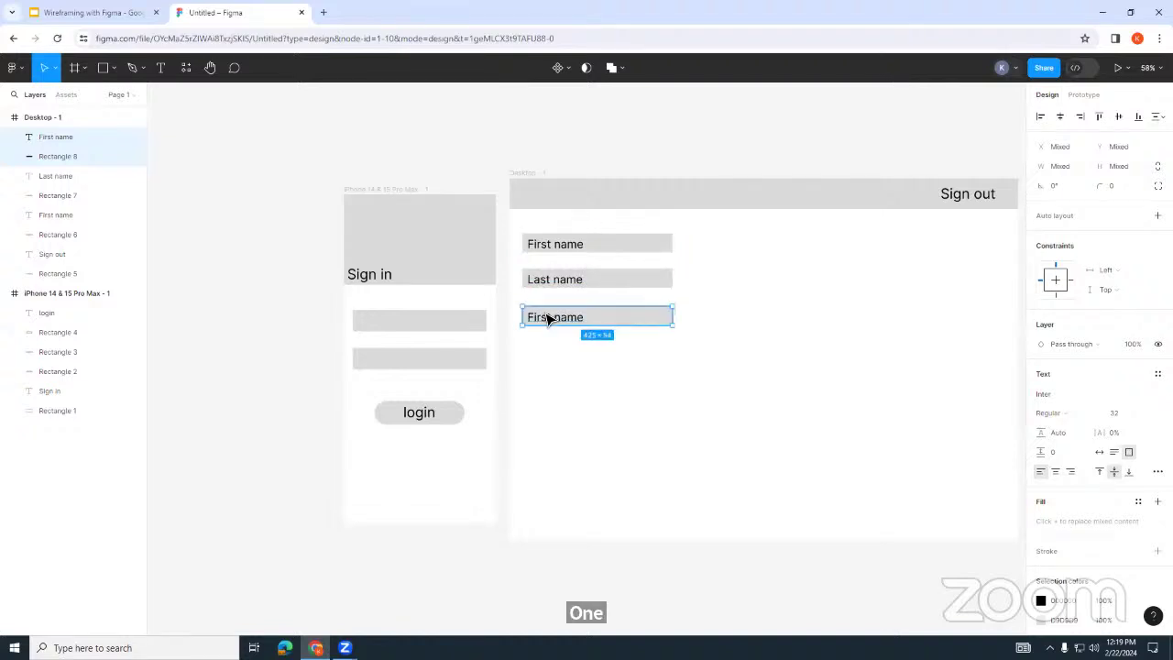
type("B")
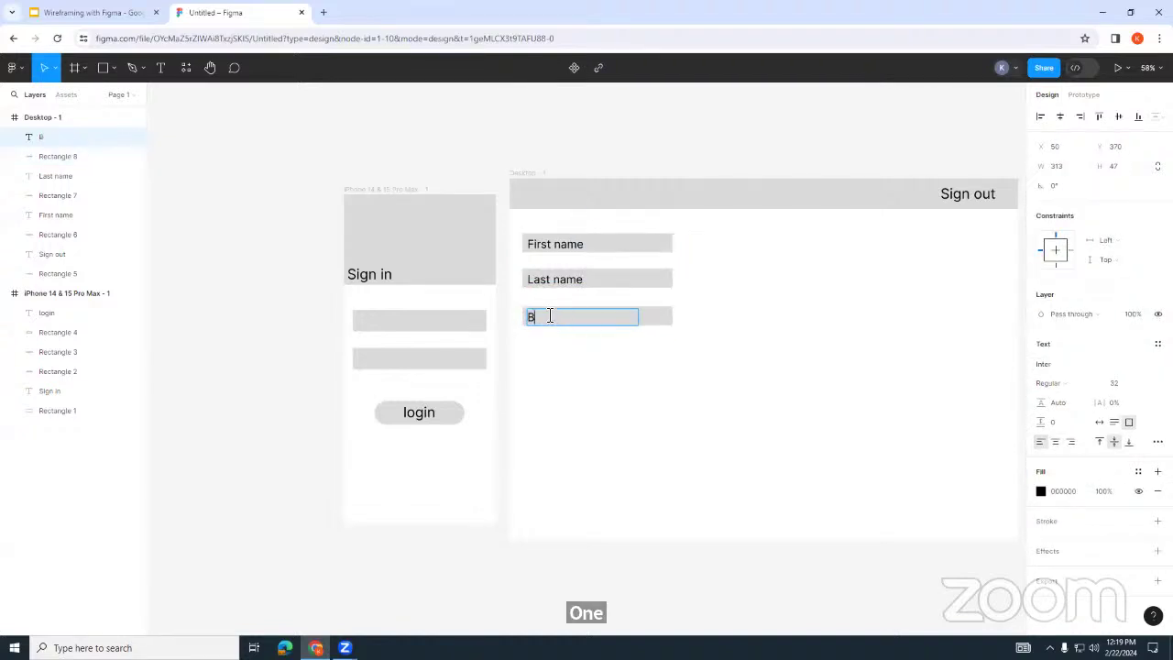
type("irthday")
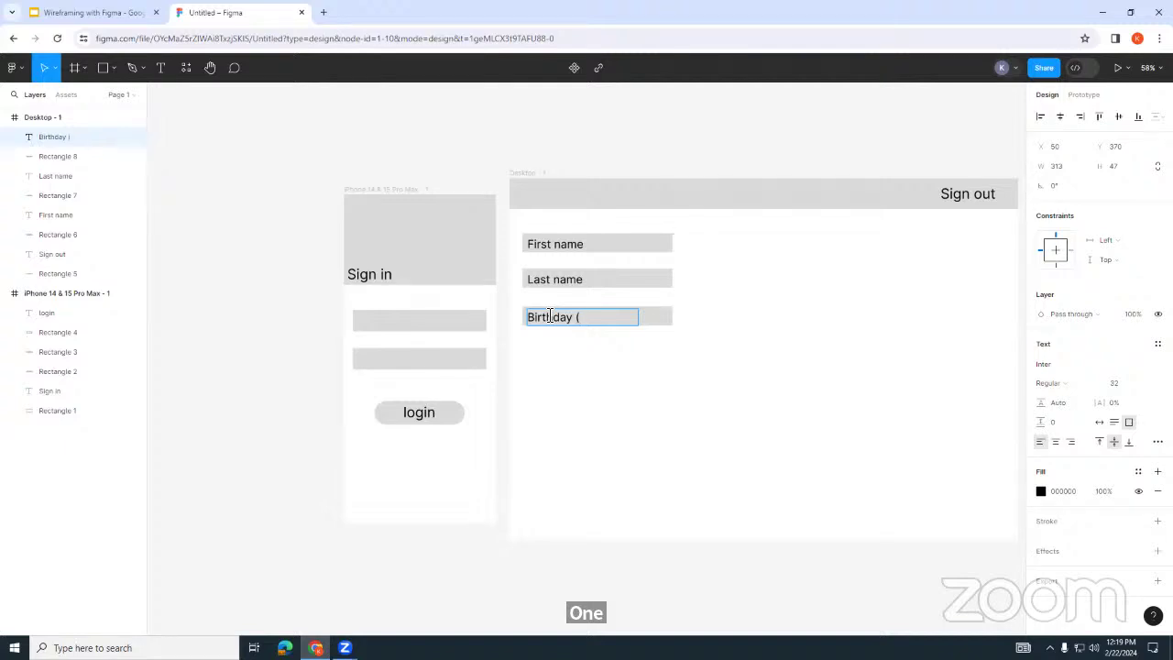
type(" (MM/DD/")
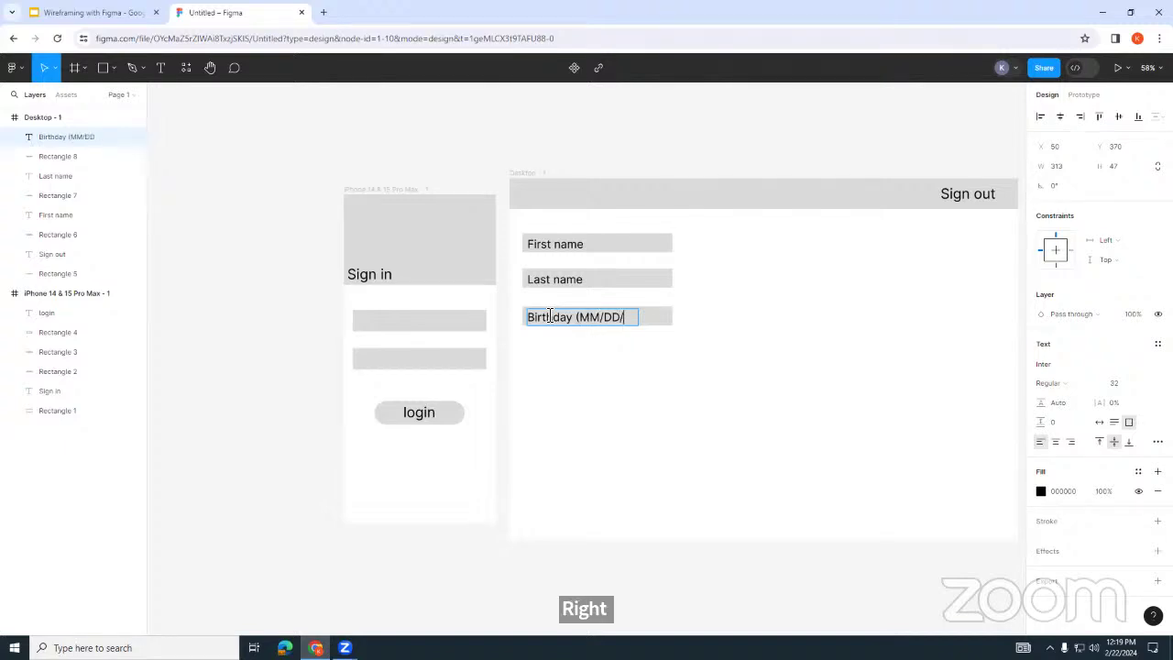
type("YYYY")
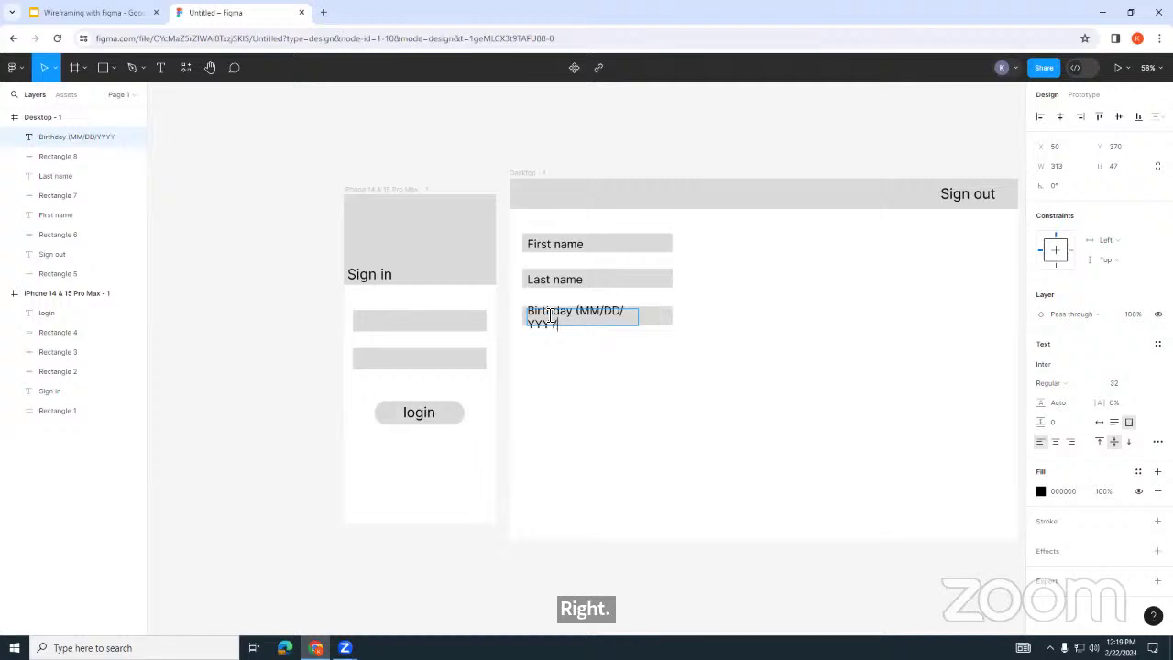
type(")")
key("Escape")
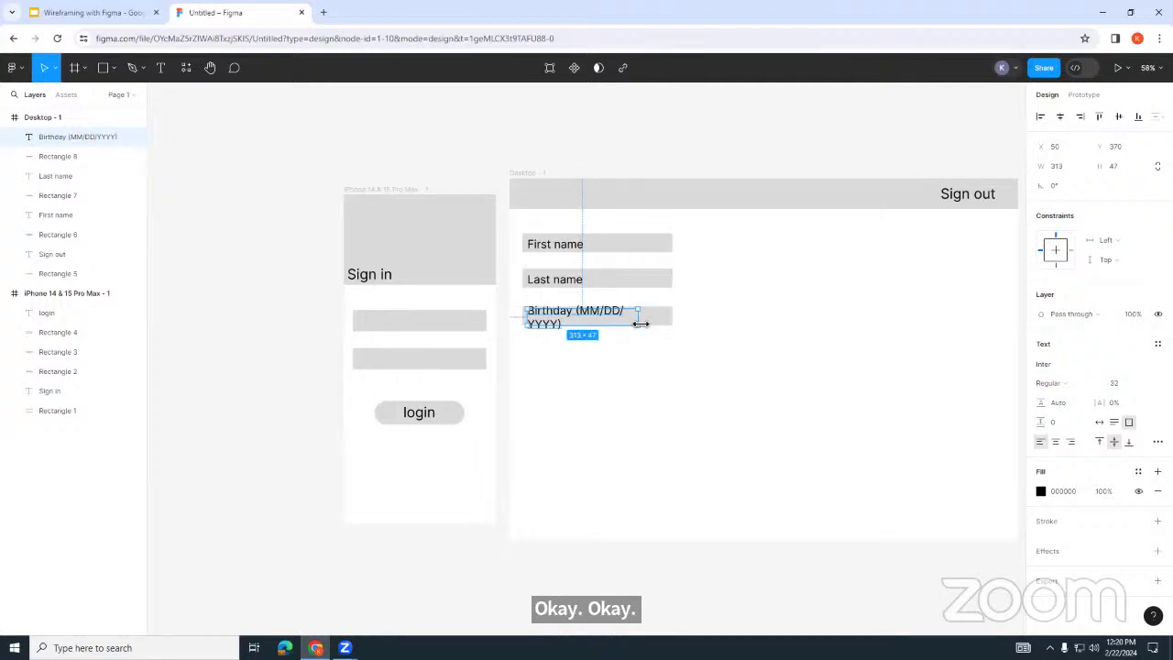
left_click_drag(640, 323, 663, 321)
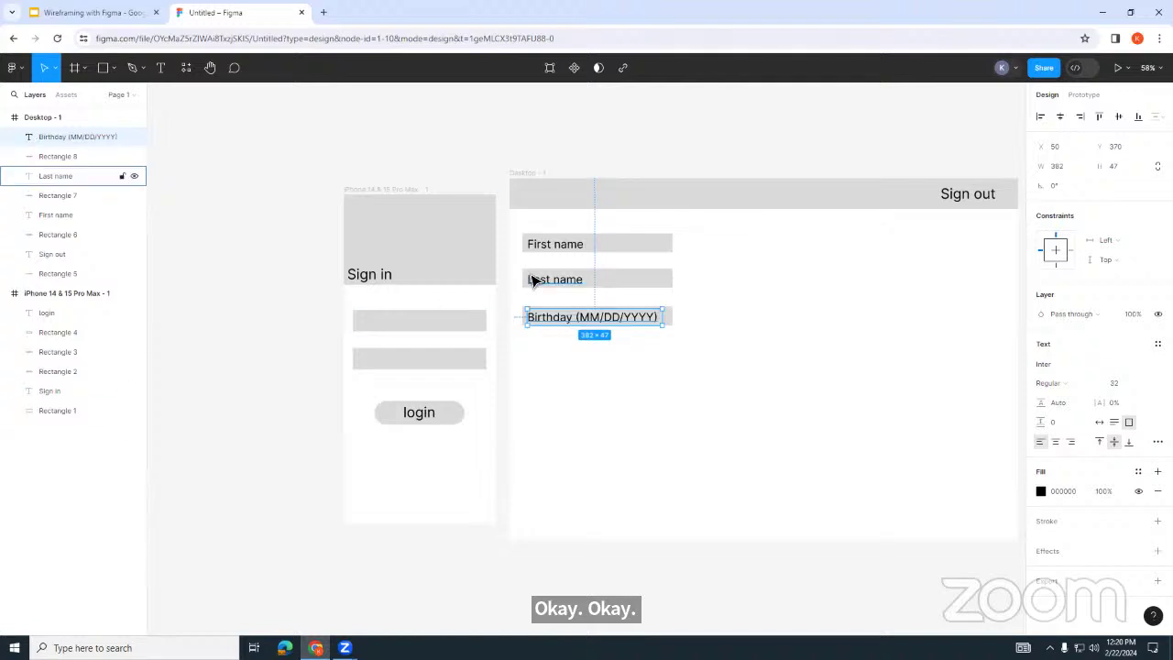
left_click(605, 382)
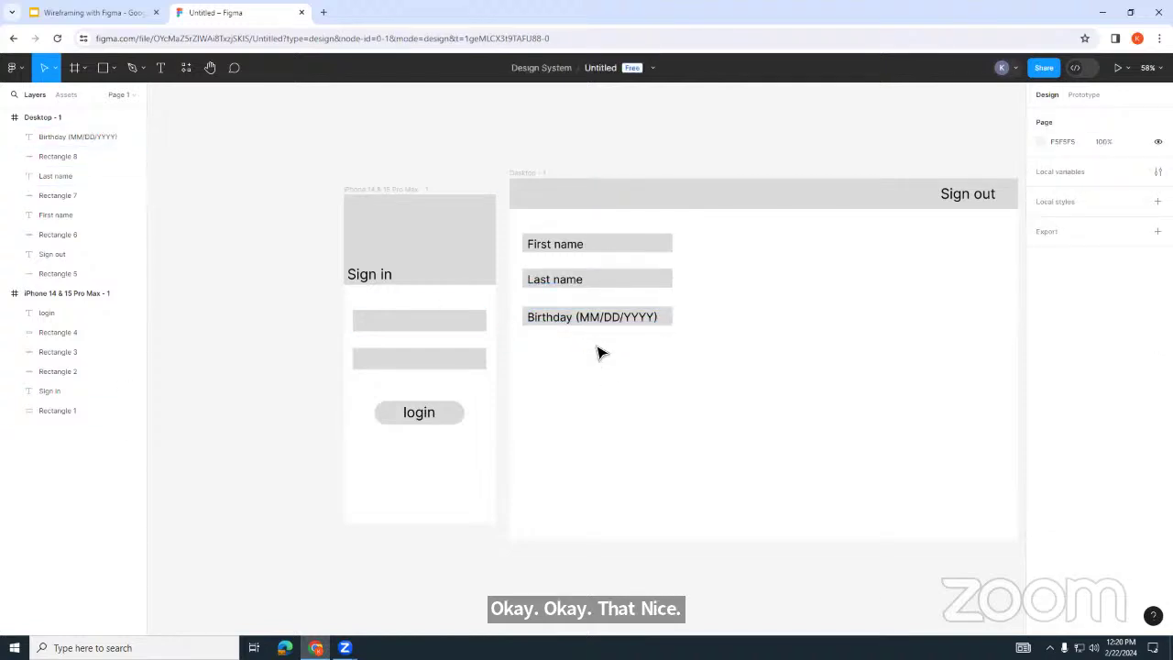
Step: Paste another copy of the "First name" field below the birthday field and label it "SSN"
key("ctrl+v")
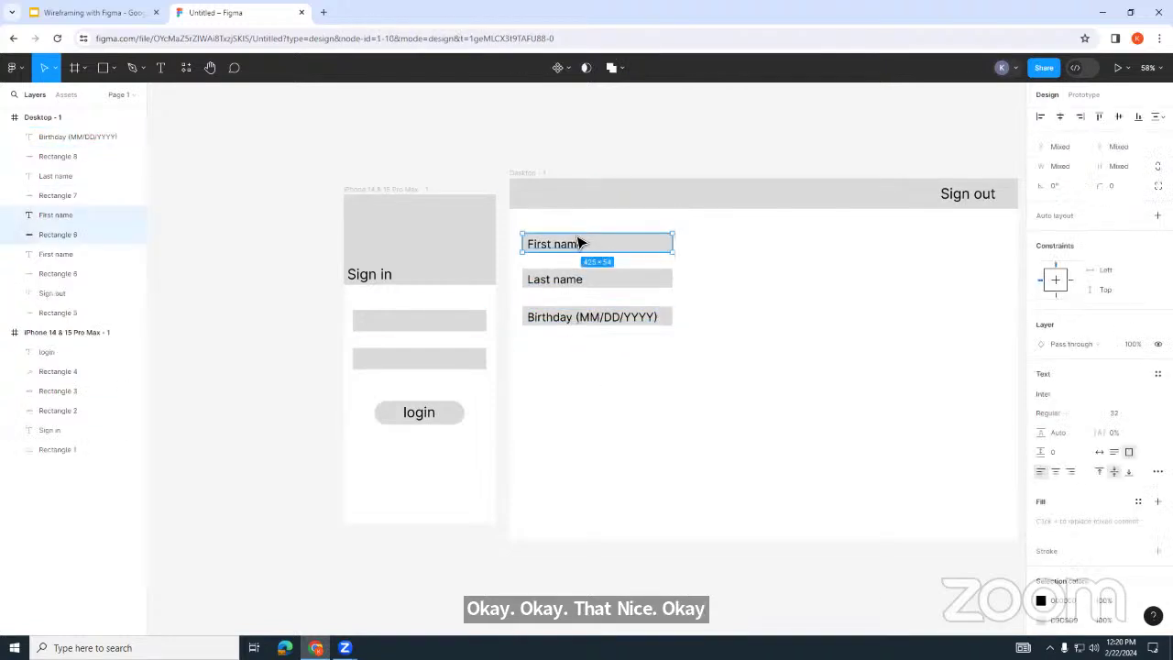
left_click_drag(578, 243, 581, 358)
double_click(554, 355)
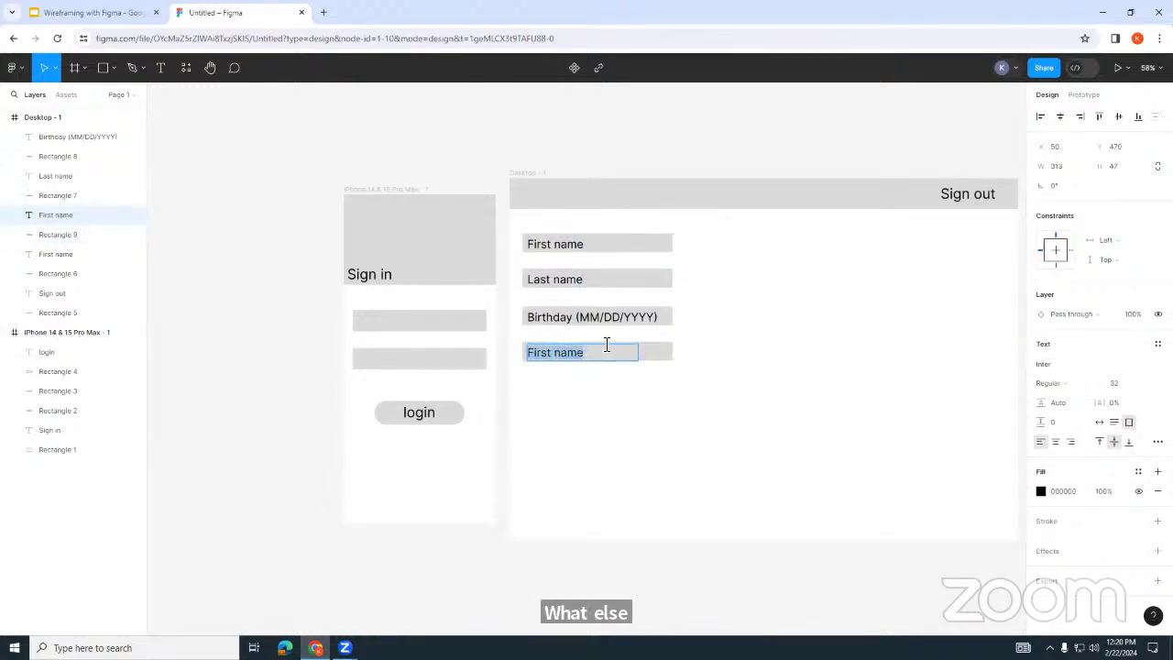
type("SSN")
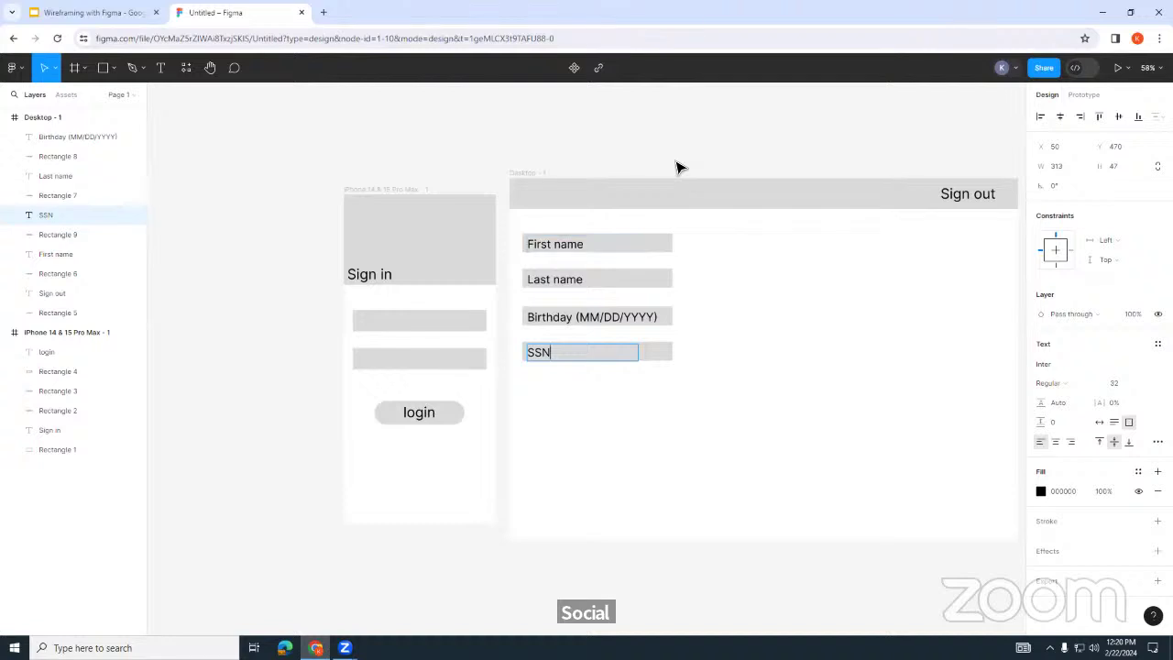
key("Escape")
Step: Add another field copy below the "SSN" field, labelled "Mother's maiden name", with its text box widened to about 382
key("ctrl+v")
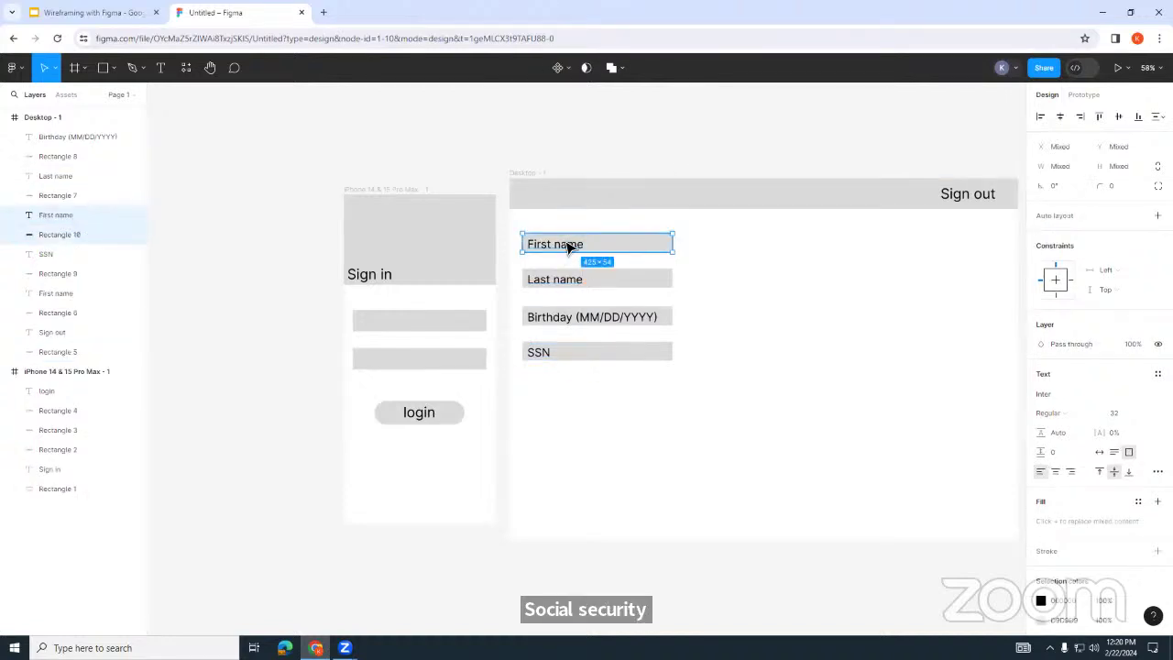
left_click_drag(568, 250, 559, 399)
double_click(546, 395)
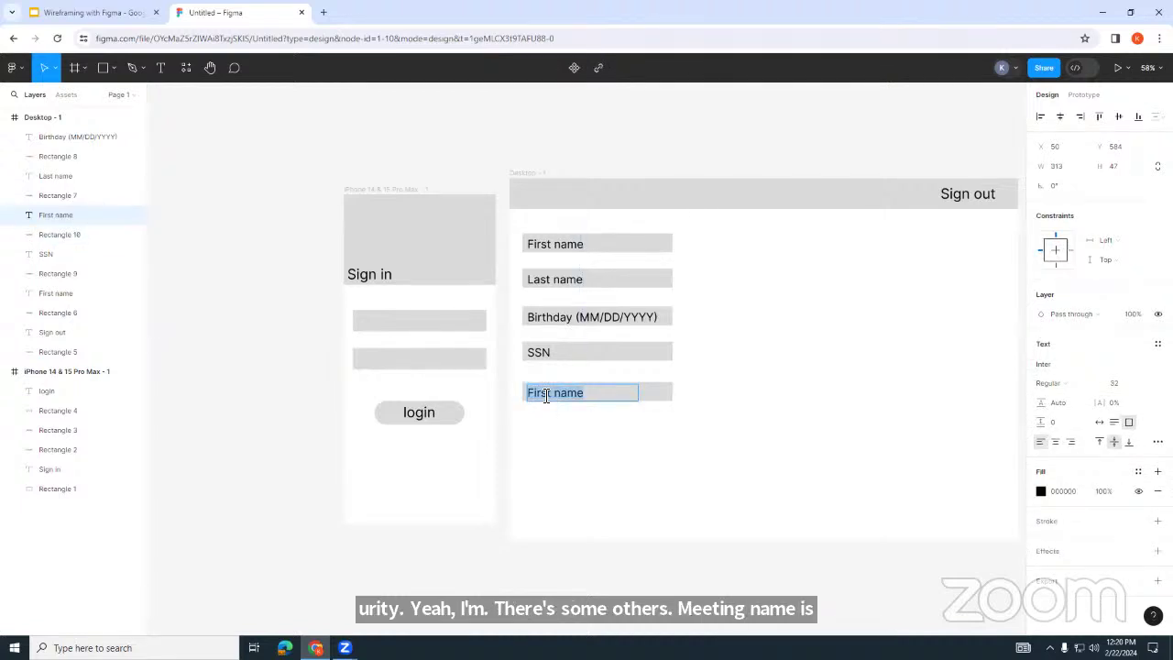
type("Mother")
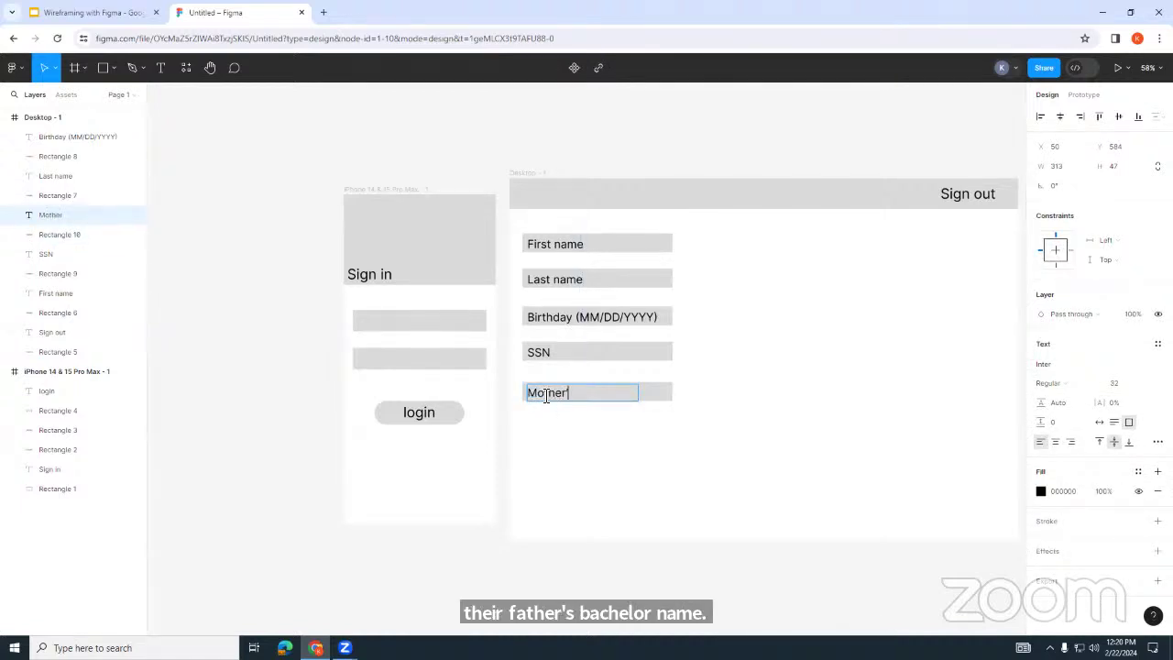
type("'smaiden name")
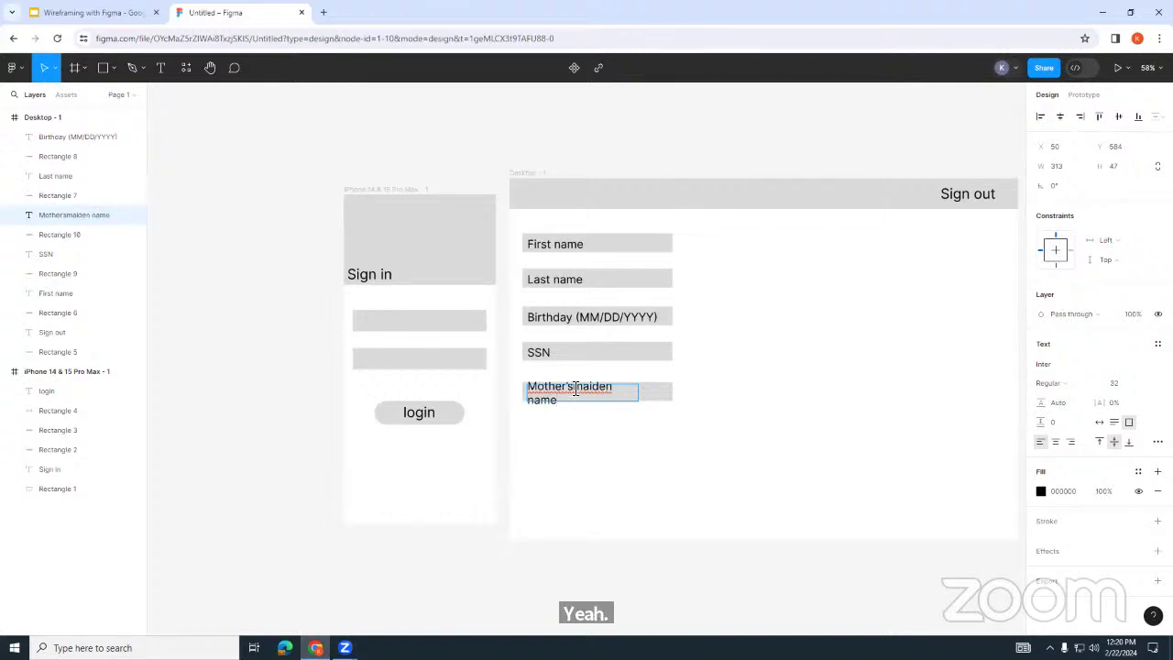
left_click(575, 389)
key("Escape")
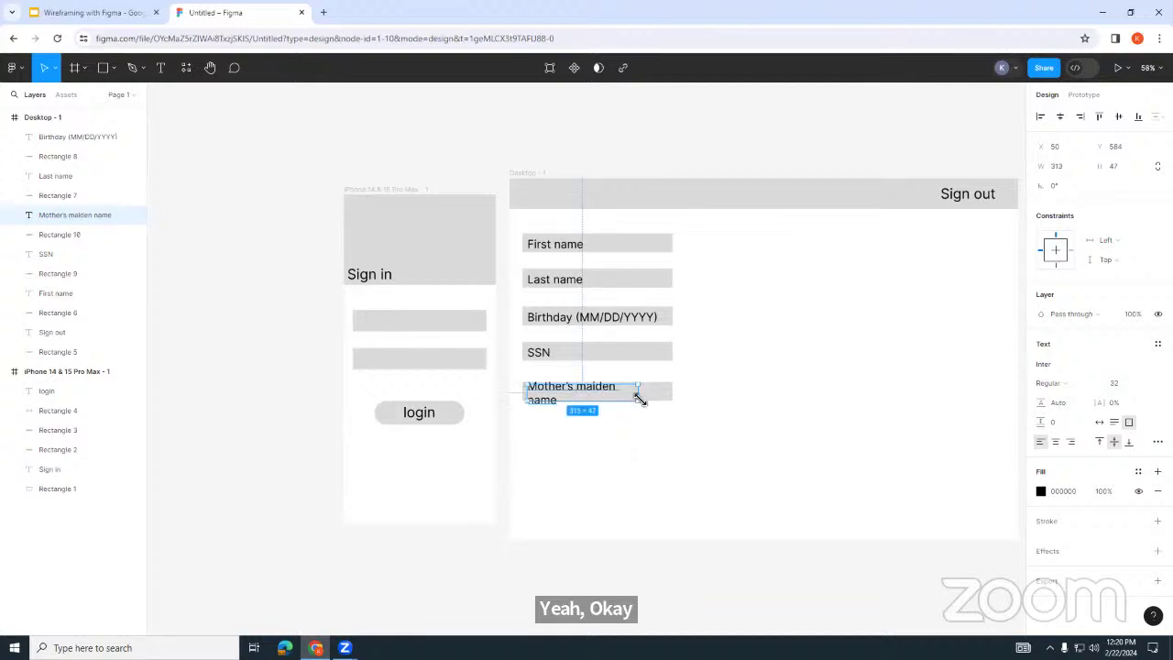
left_click_drag(641, 399, 666, 398)
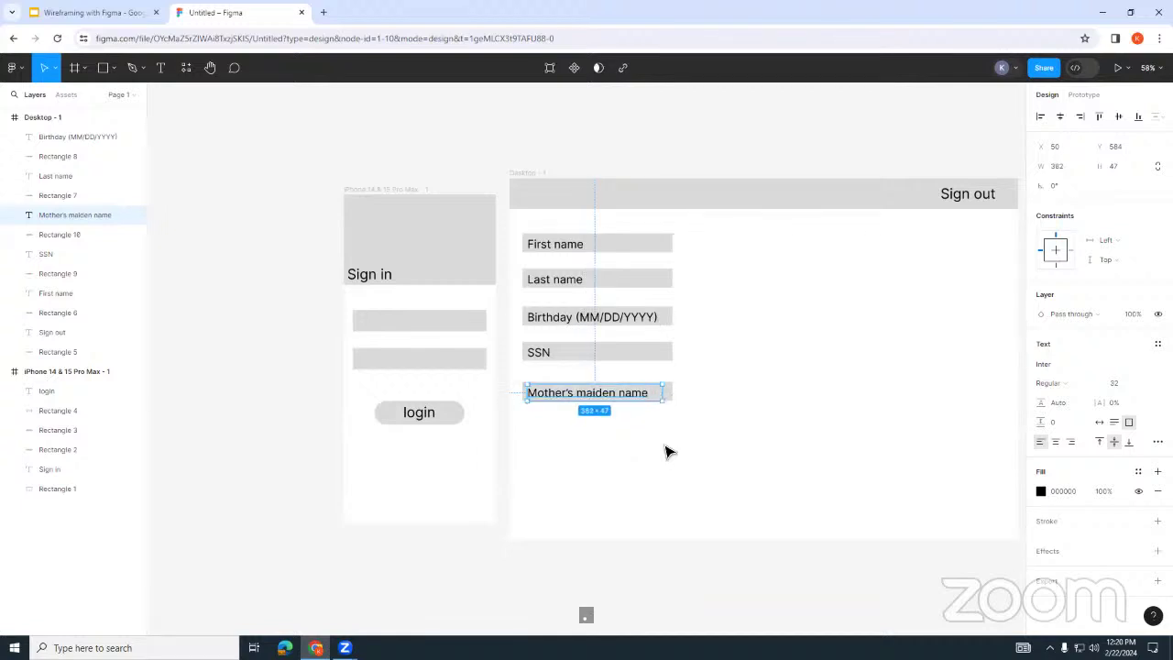
left_click(667, 451)
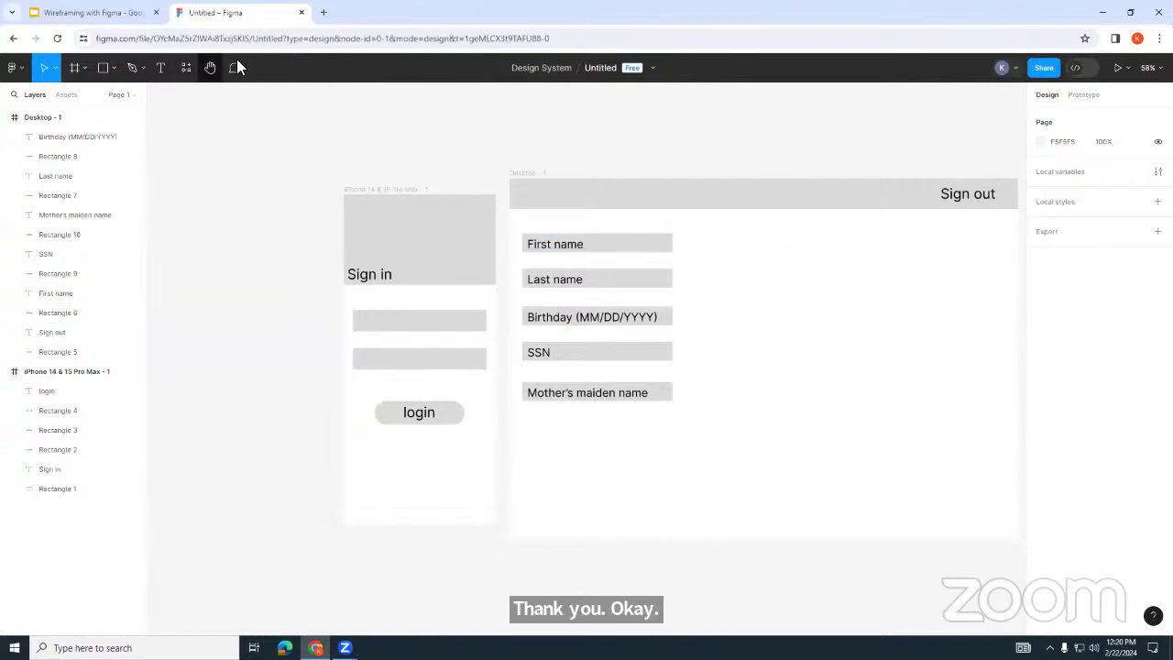
Step: Open figma.com in a new browser tab
key("ctrl+t")
type("fima")
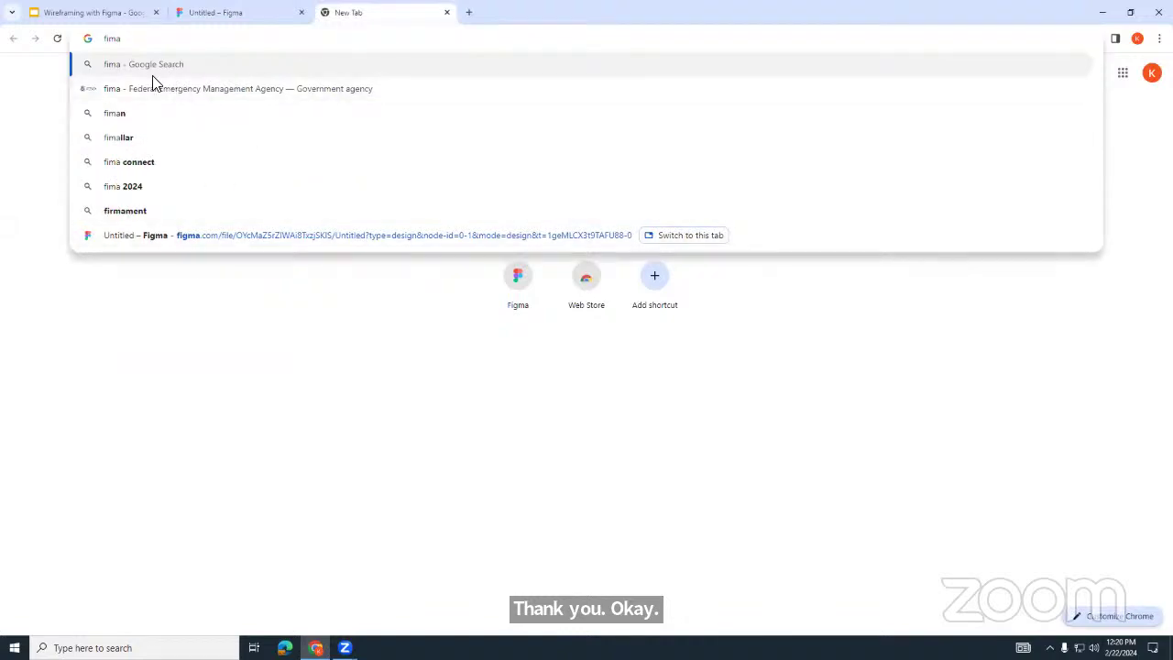
key("BackSpace")
key("BackSpace")
type("gma.com")
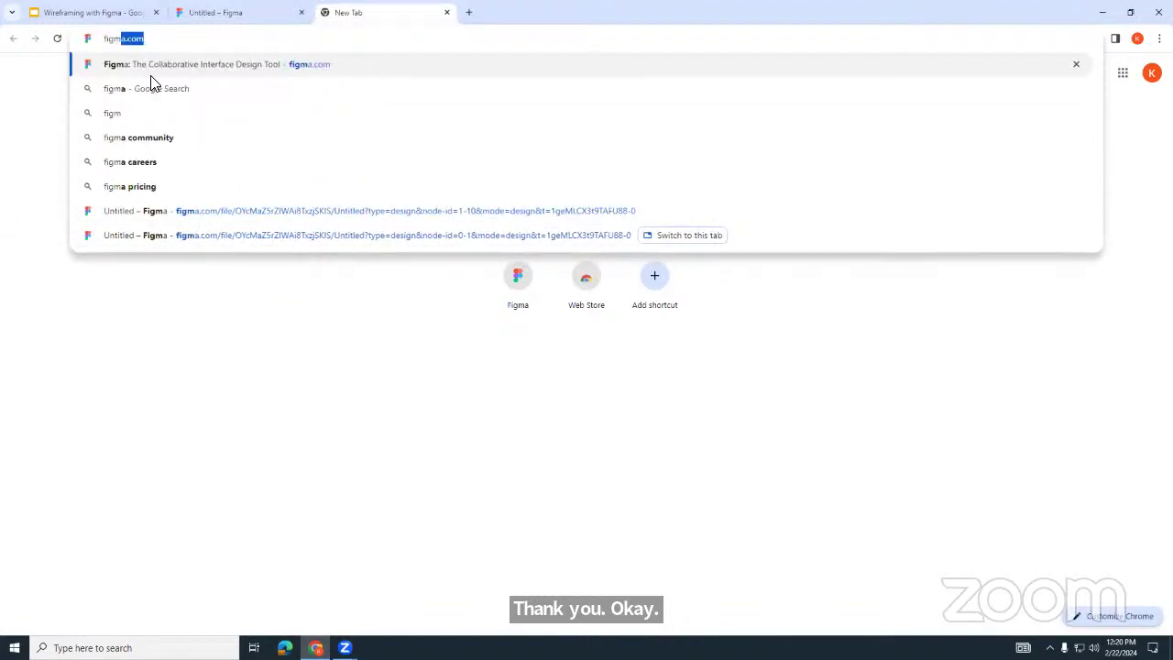
key("Return")
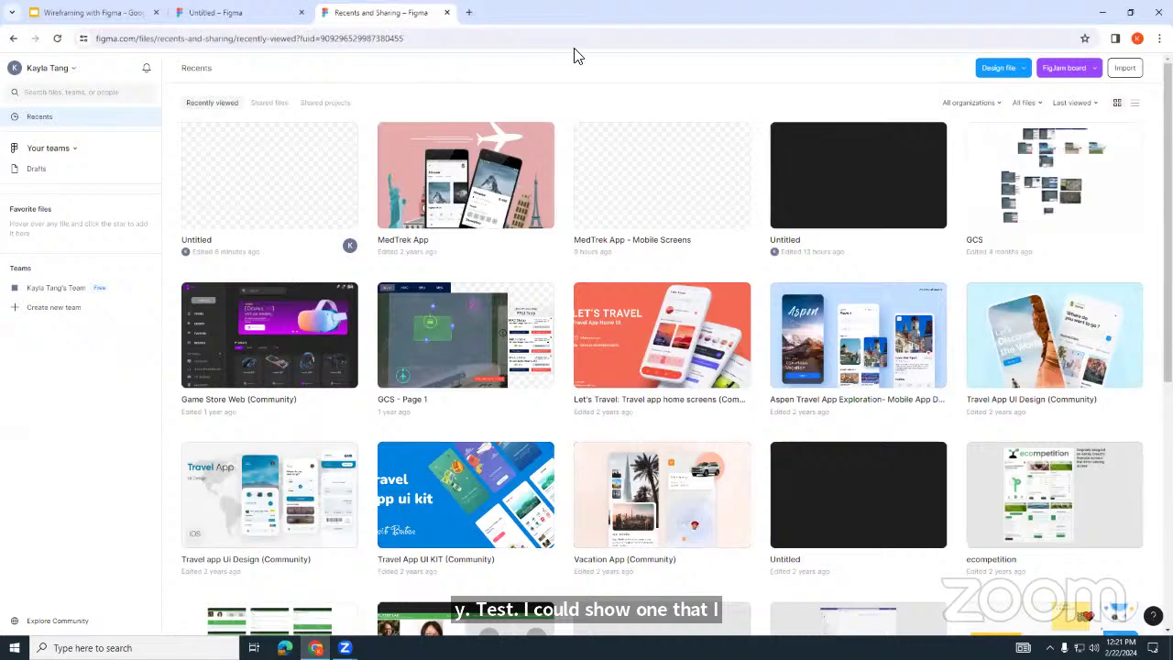
Step: Open the "MedTrek App - Mobile Screens" prototype and walk through ABC Hospital, dates July 28 to 30, Host 1 and the guest profile
double_click(638, 176)
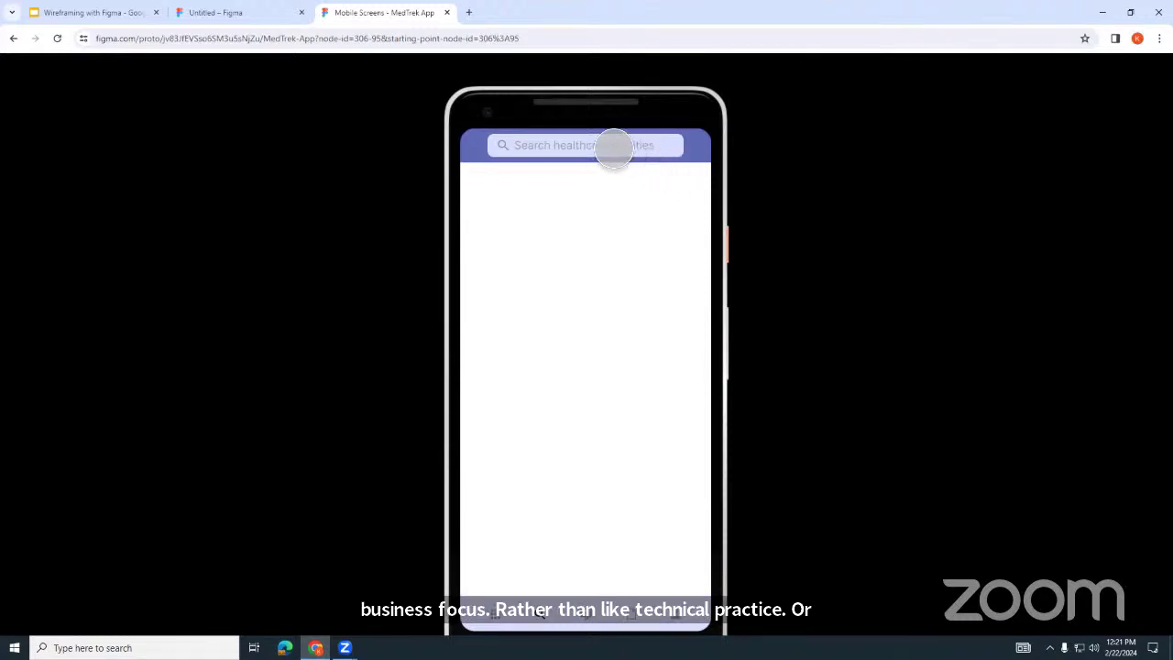
left_click(592, 150)
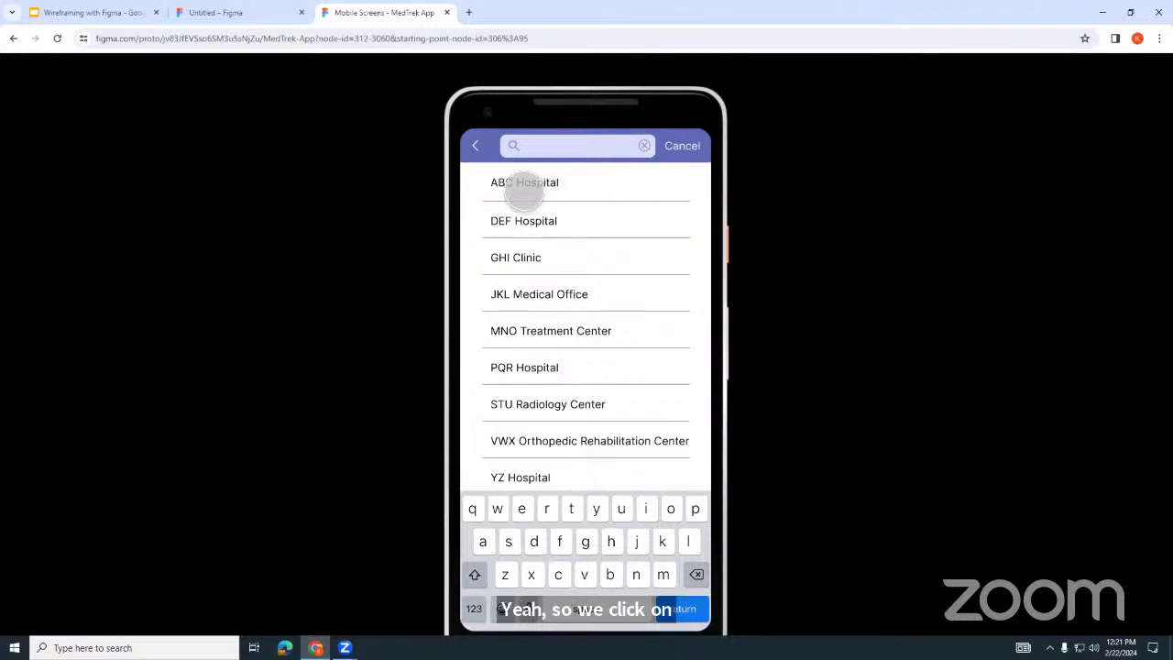
left_click(524, 188)
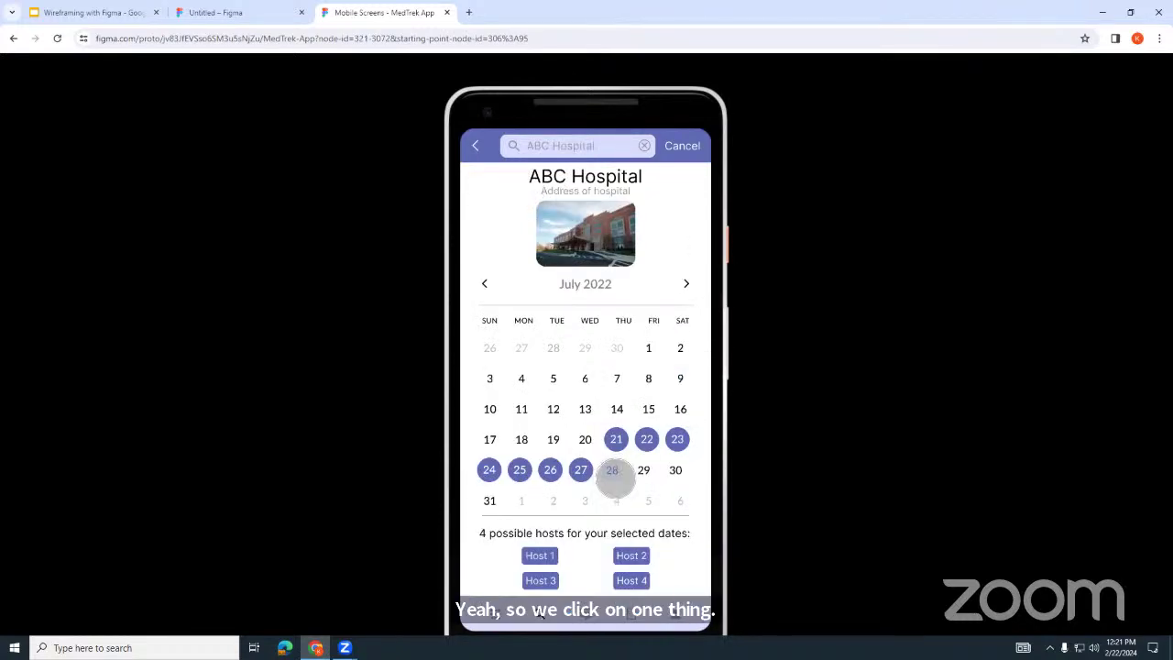
left_click(612, 470)
left_click(643, 470)
left_click(675, 470)
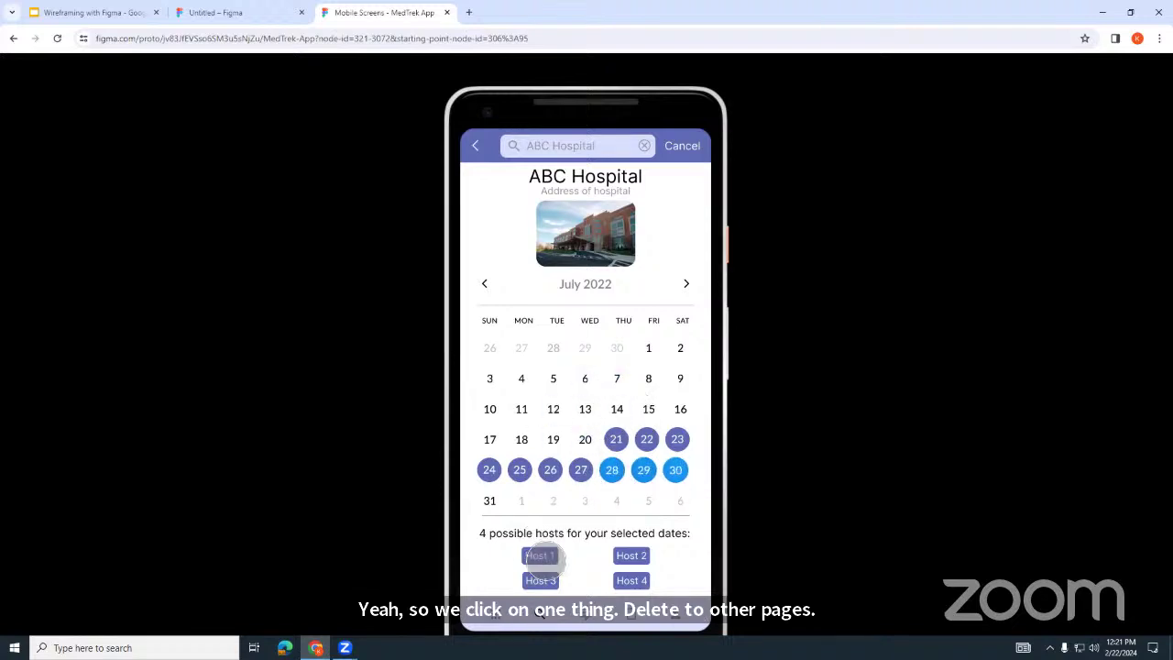
left_click(541, 556)
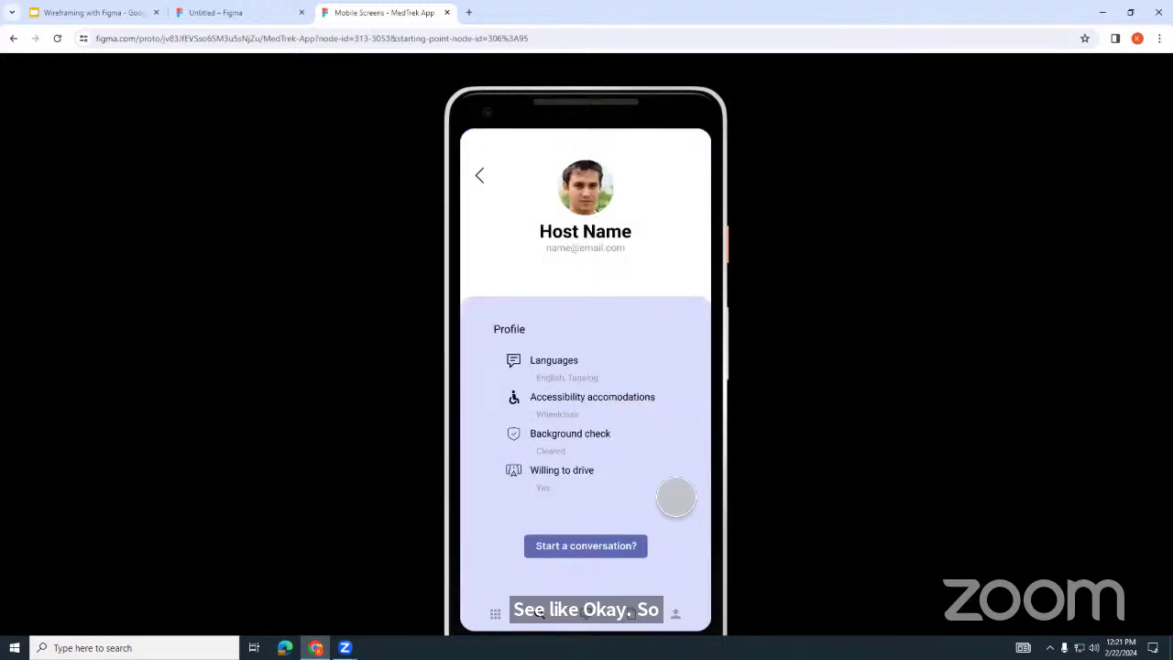
left_click(677, 615)
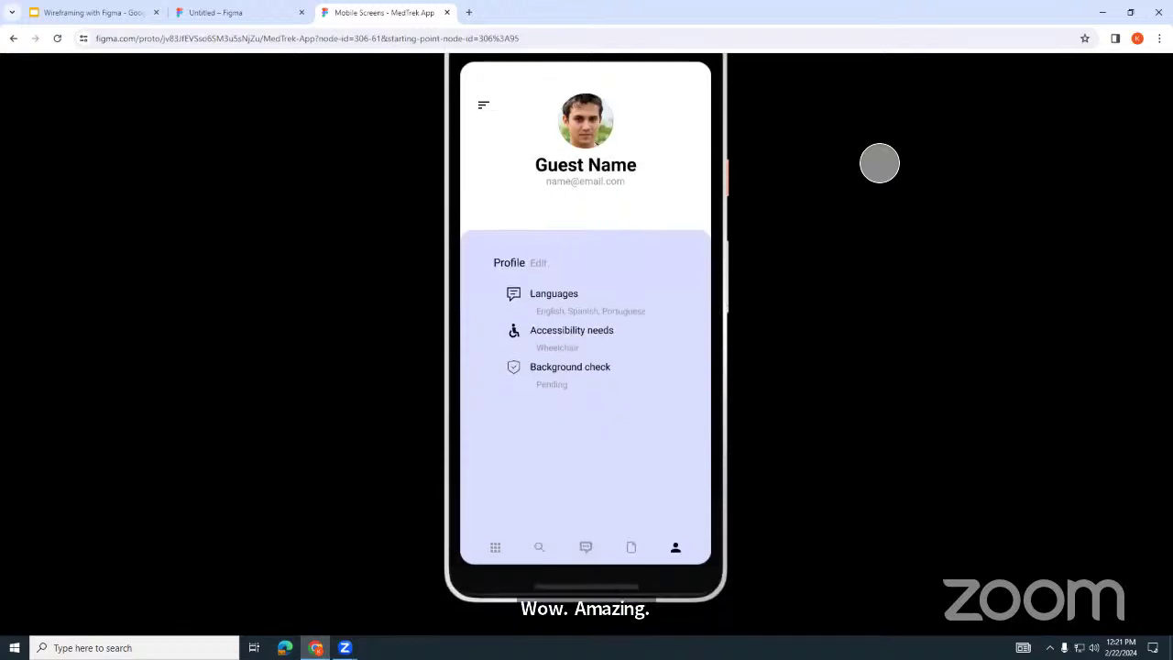
Step: Return to the Untitled wireframe file, preview the phone sign-in frame, and close the preview
left_click(229, 11)
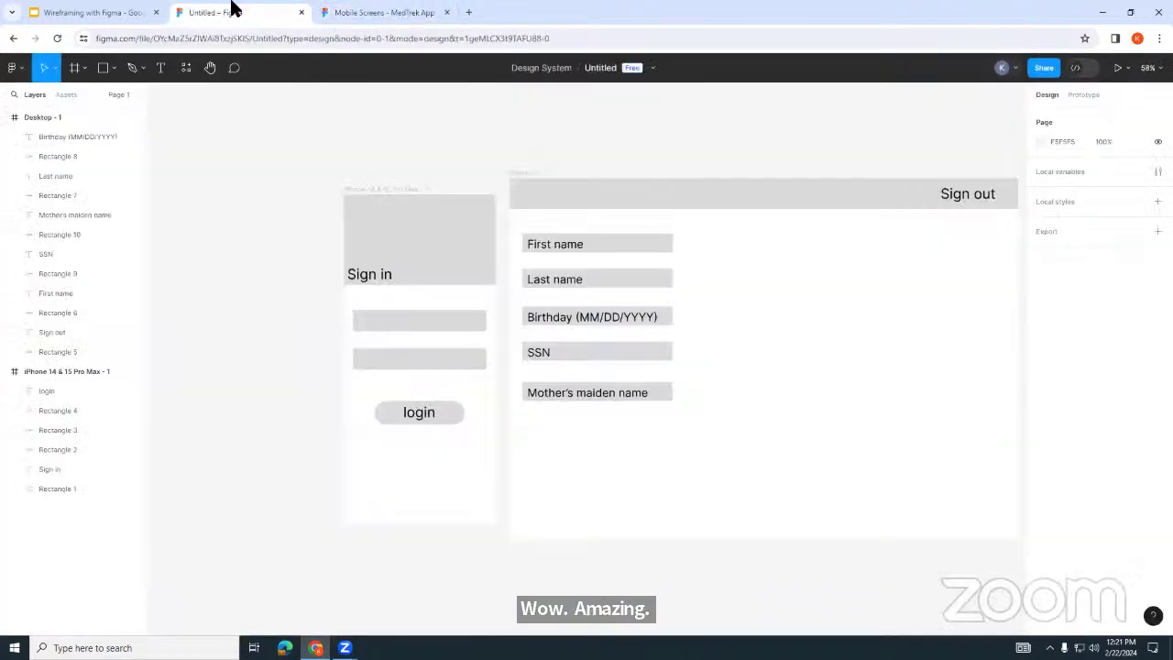
left_click(1127, 73)
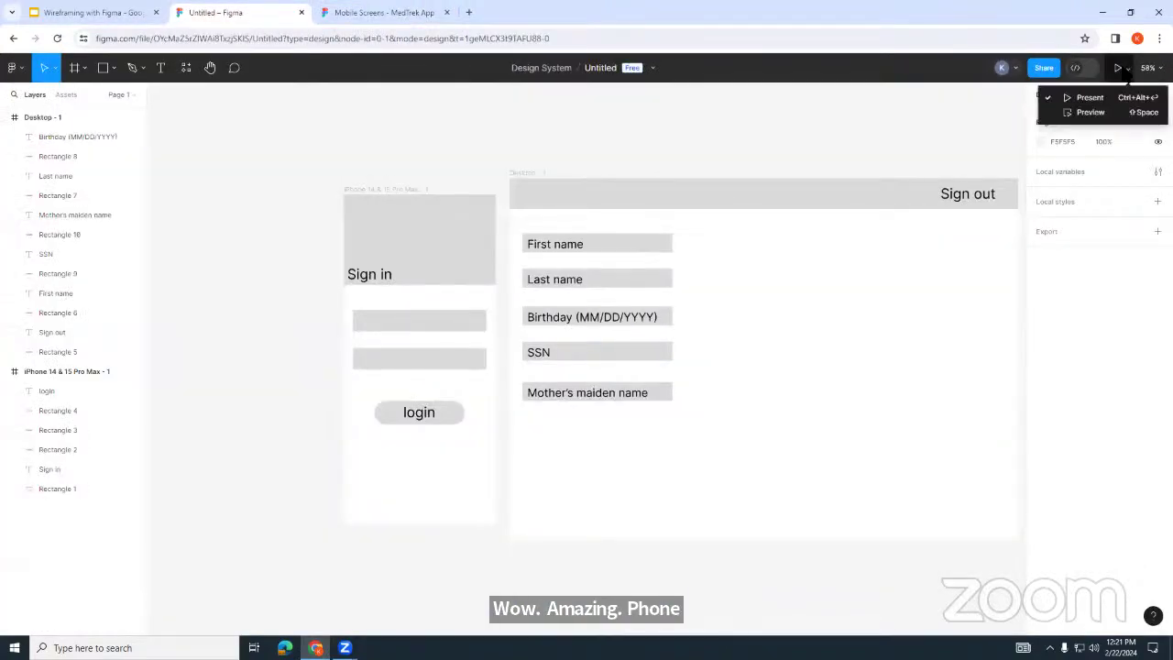
left_click(1127, 72)
left_click(1127, 72)
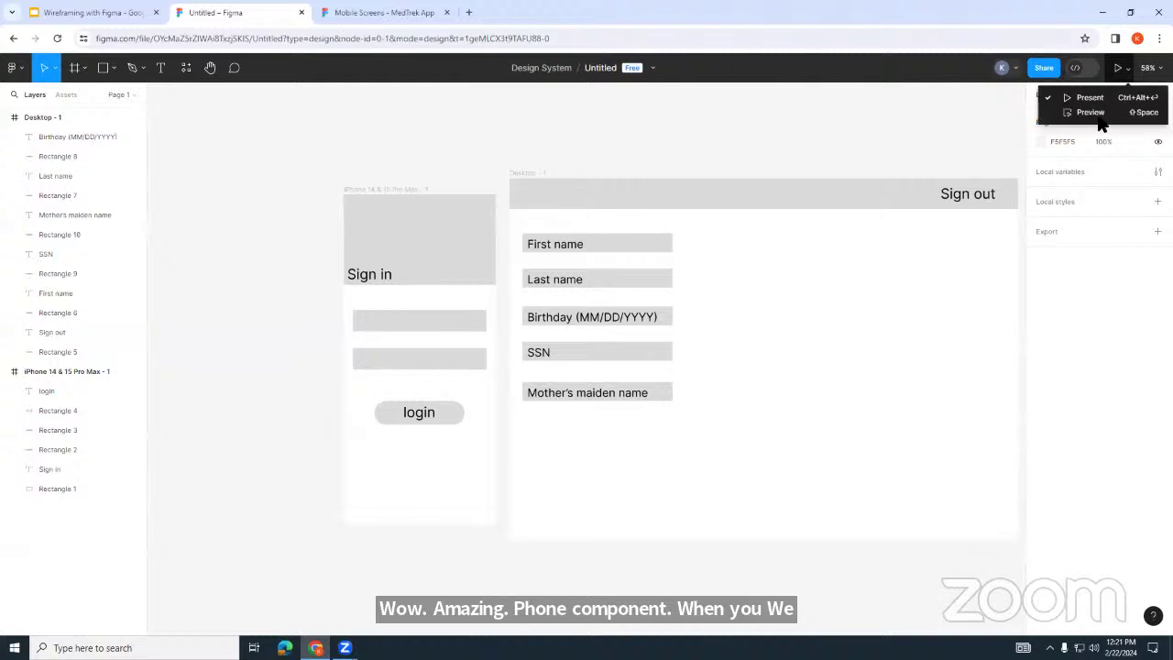
left_click(1091, 112)
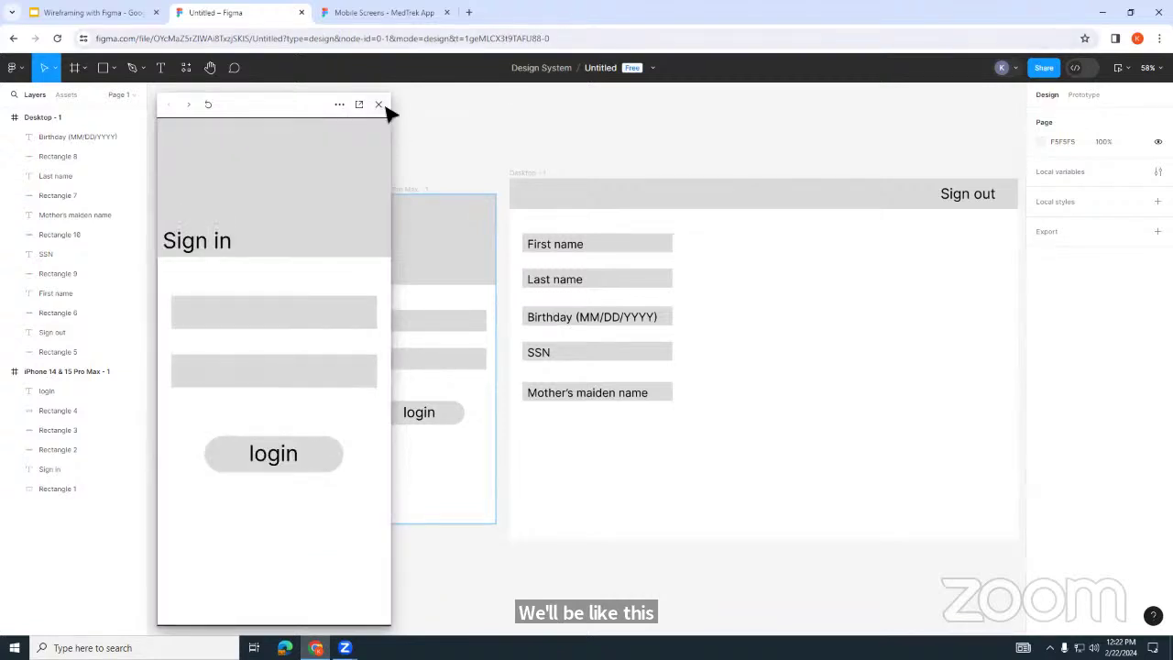
left_click(379, 105)
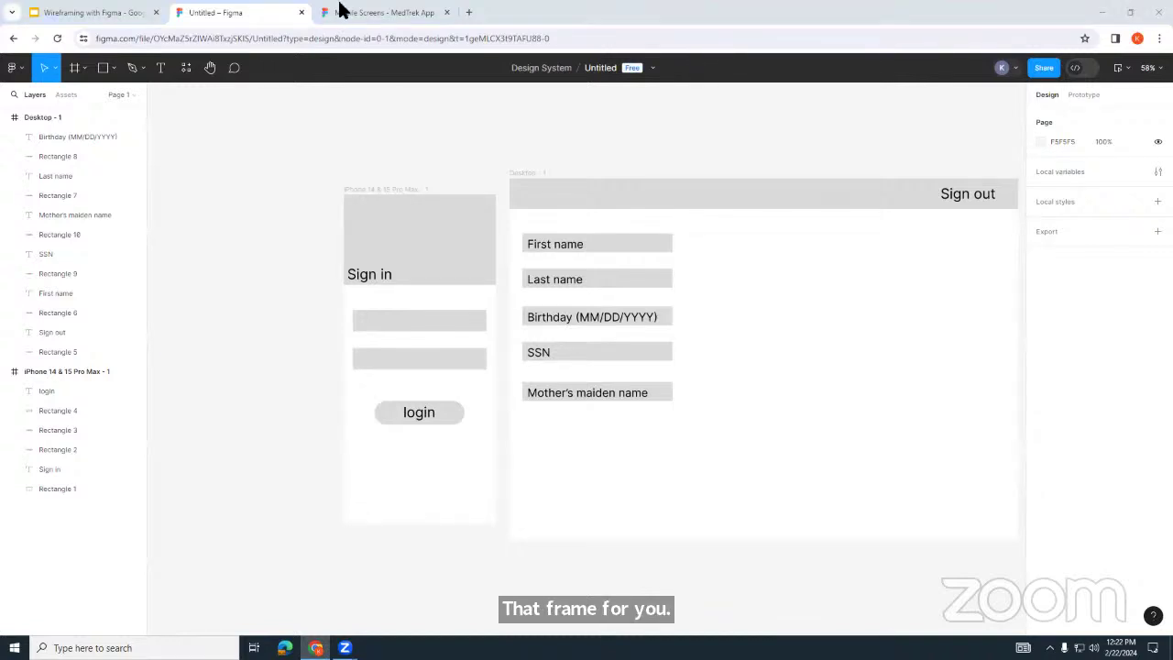
Step: Open the MedTrek App prototype's design file for editing and look over its mobile screens, from the guest profile to the home screen
left_click(619, 70)
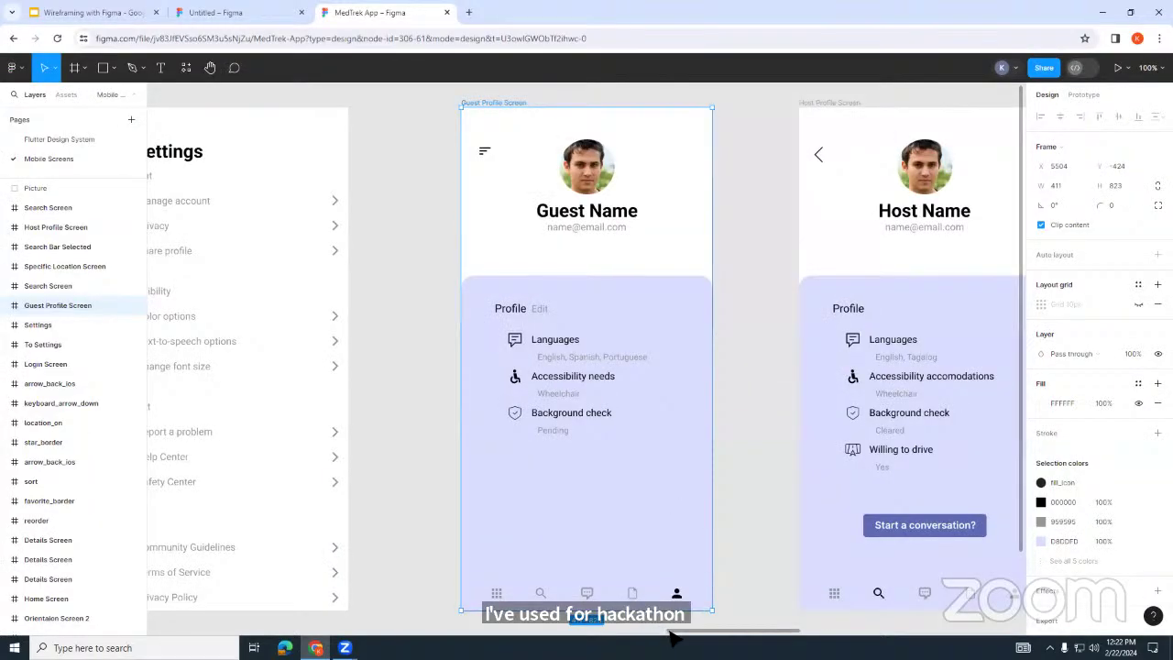
left_click_drag(670, 633, 358, 594)
scroll(357, 594, "left", 5)
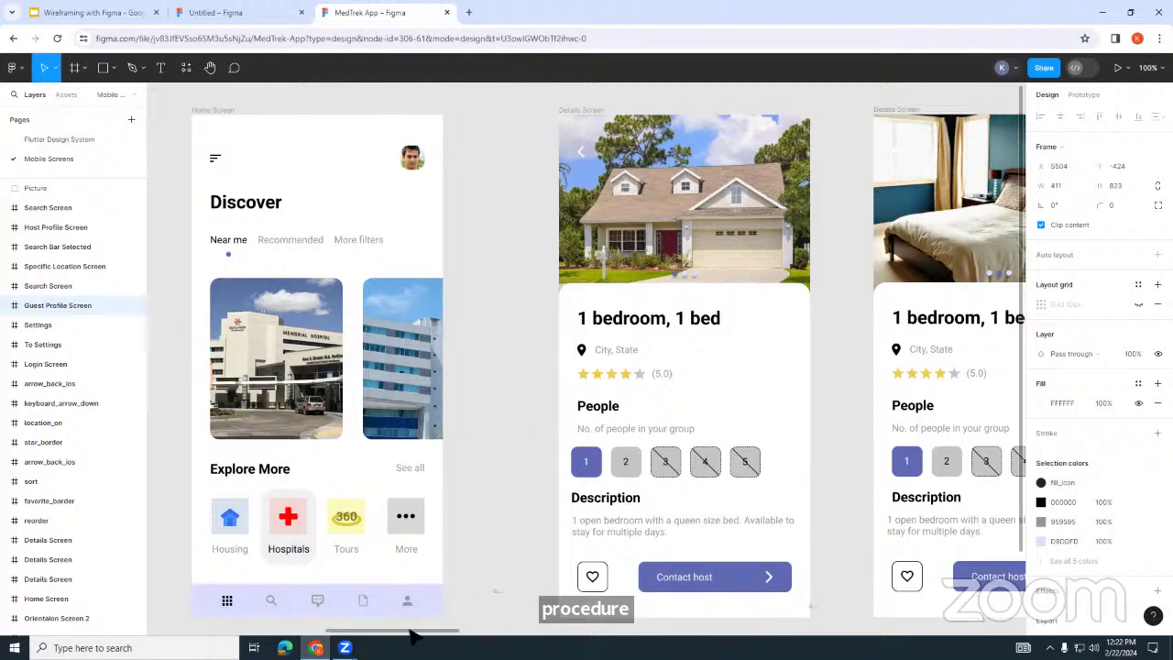
Step: Look over the MedTrek App's mobile screens from the home and details screens through the login screen to the settings screens
left_click_drag(412, 632, 409, 639)
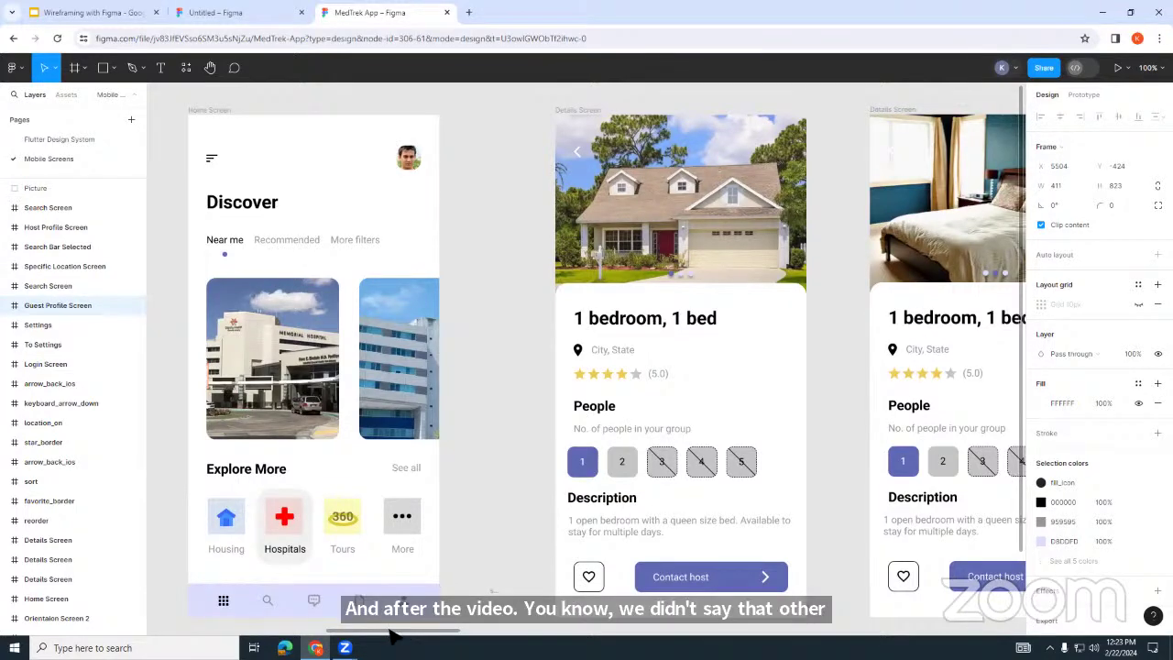
left_click_drag(391, 636, 394, 635)
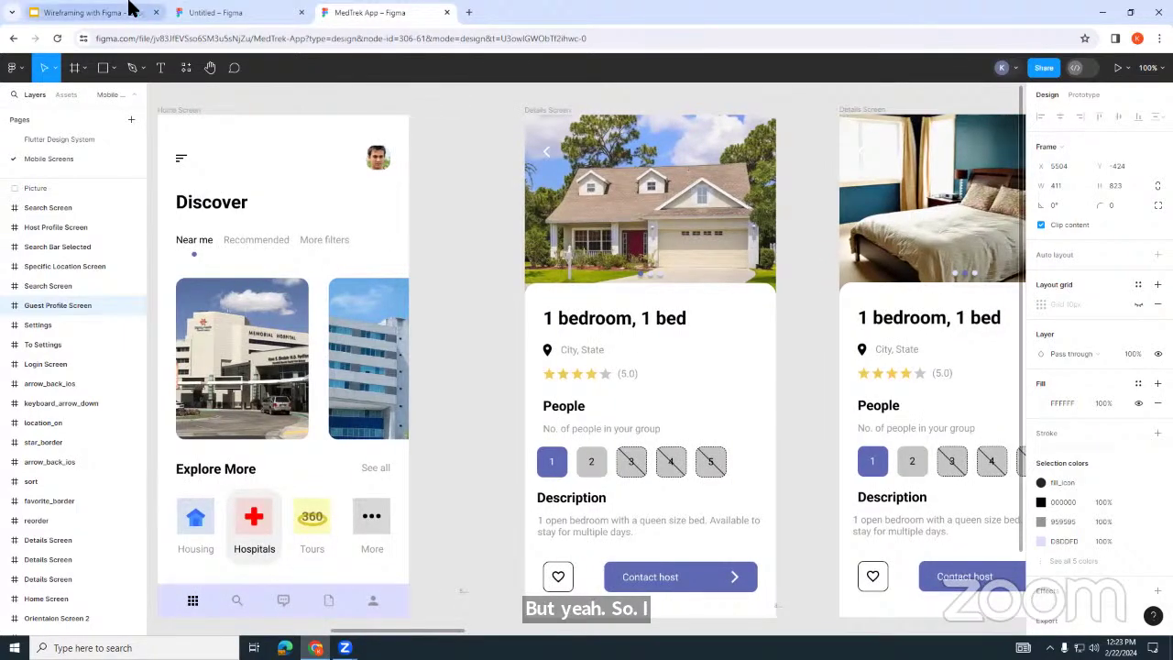
mouse_move(129, 7)
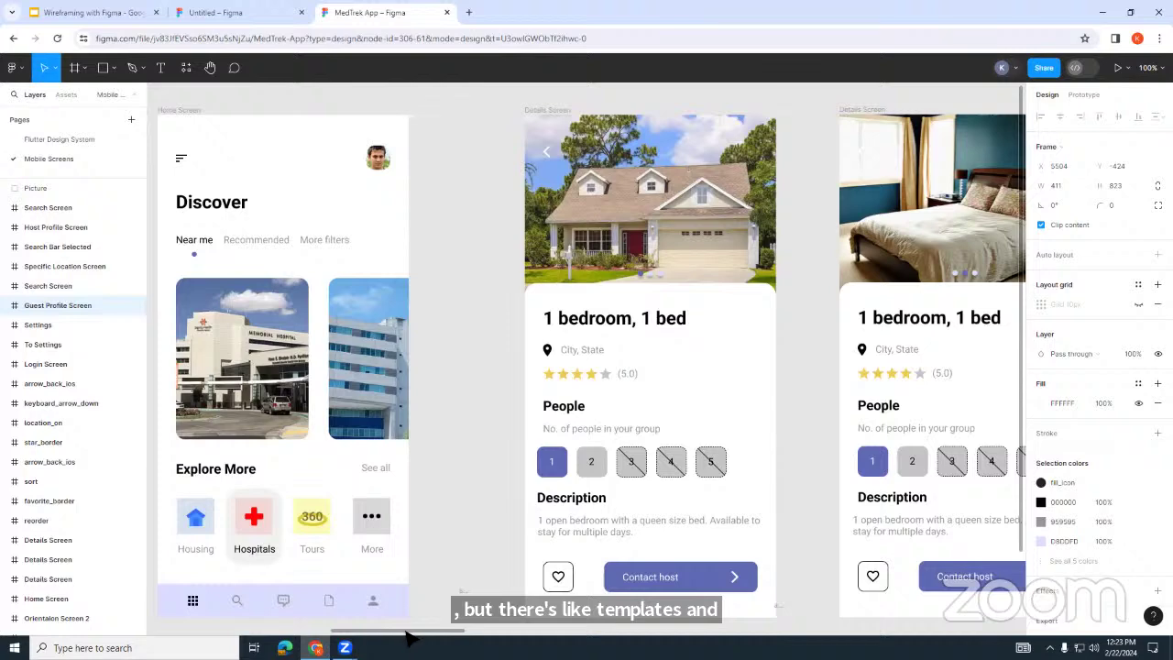
scroll(401, 634, "right", 5)
scroll(480, 634, "right", 16)
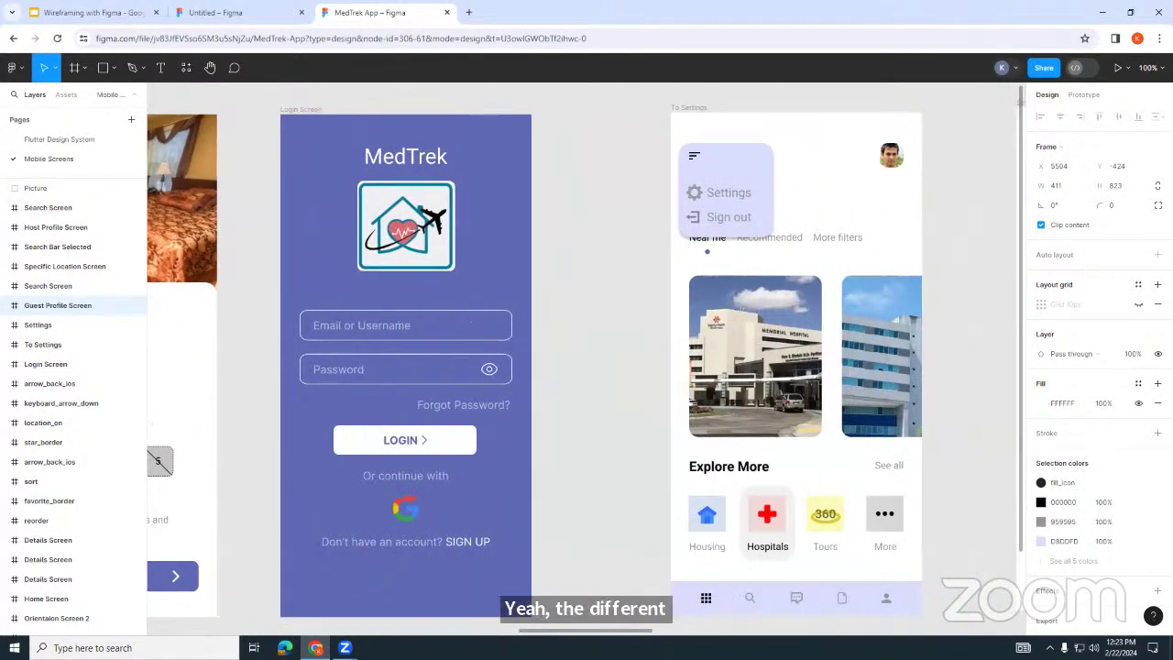
scroll(587, 357, "right", 4)
scroll(827, 406, "right", 2)
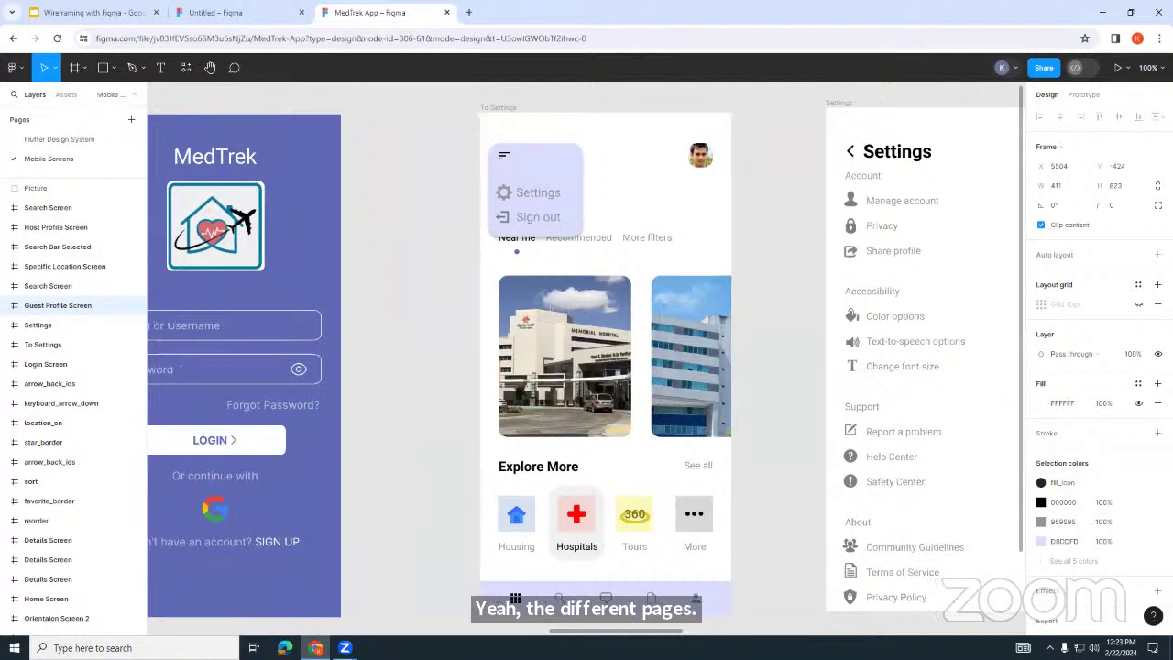
Step: Show the design's prototype connections and follow them from the Settings screen past the guest and host profiles to the Search Screen
left_click(1083, 95)
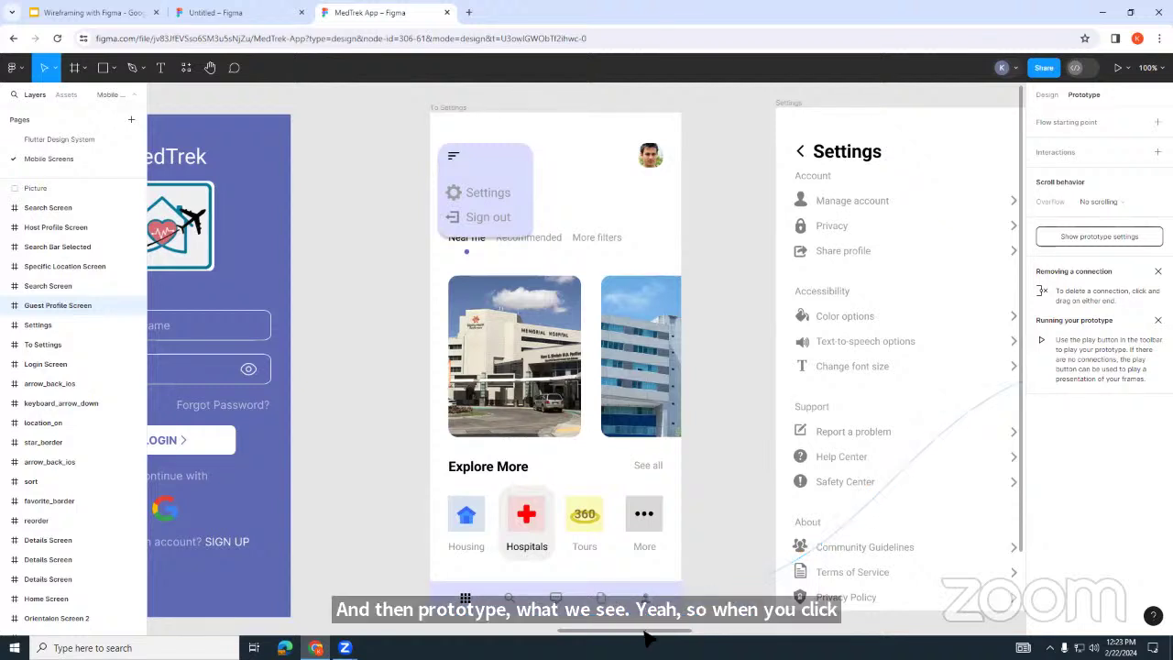
left_click_drag(645, 635, 756, 636)
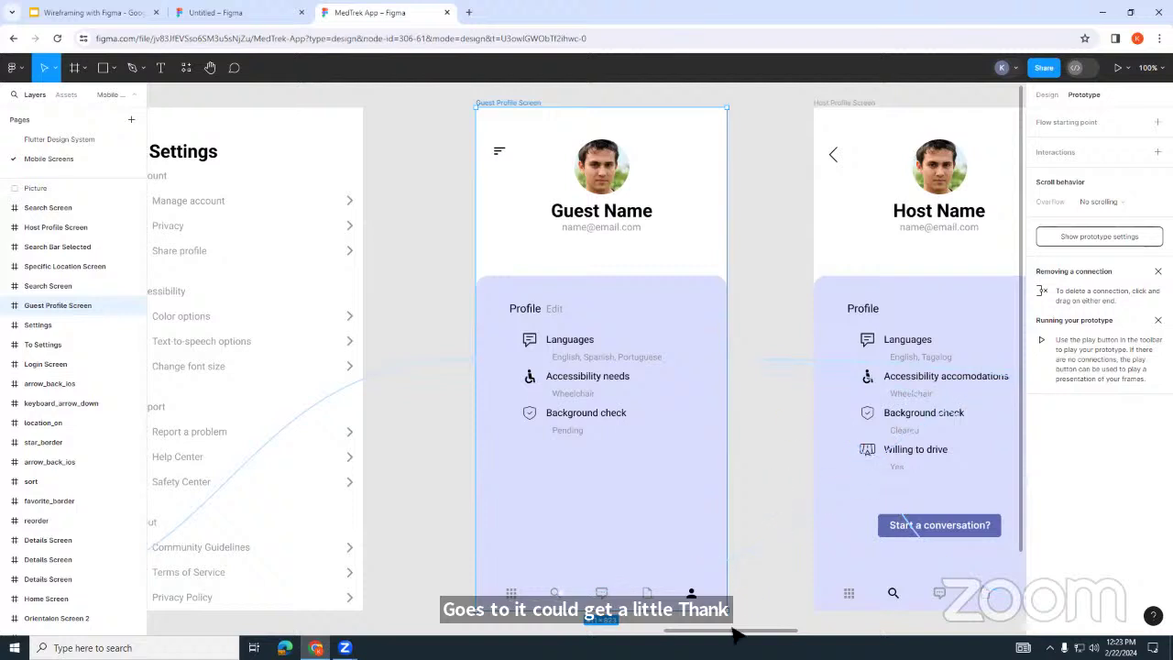
left_click_drag(742, 634, 824, 634)
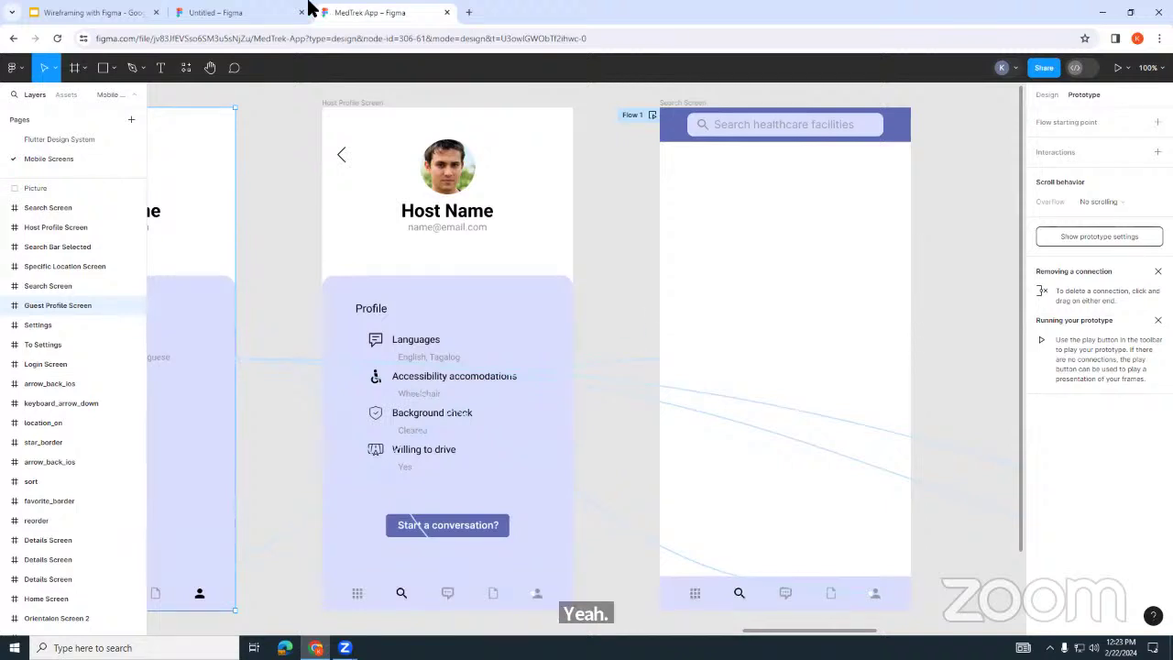
Step: Glance at the Untitled wireframe file and return from the MedTrek App design file to its running prototype
left_click(259, 11)
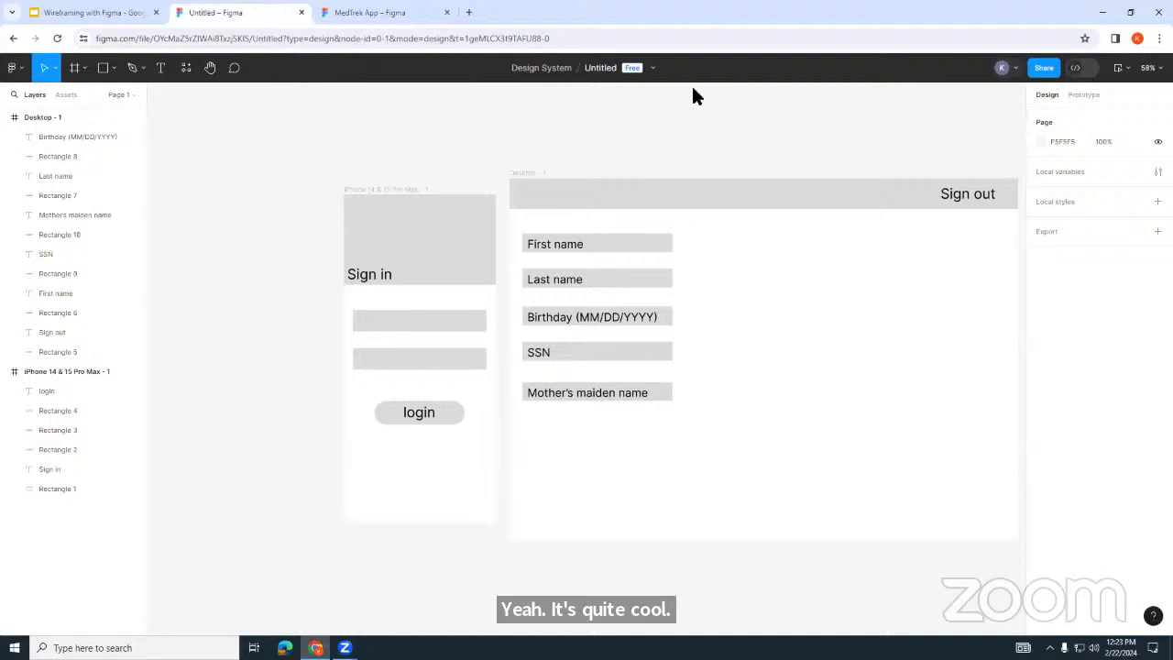
left_click(370, 12)
left_click(16, 41)
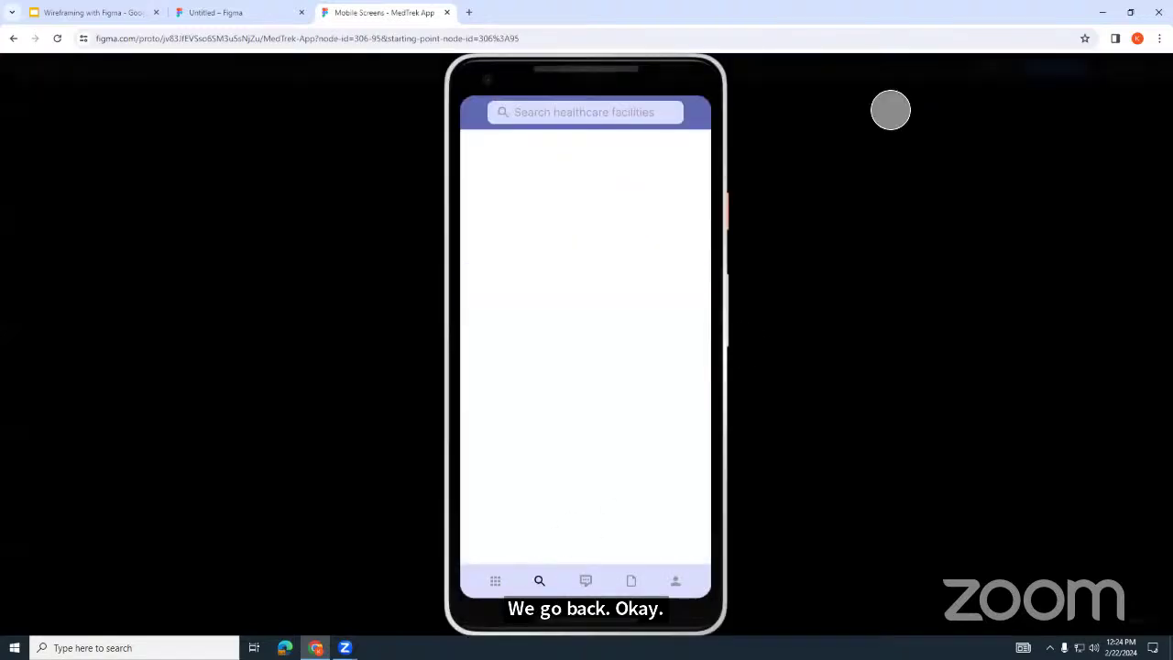
Step: Walk through the prototype by searching facilities, choosing ABC Hospital, selecting July 28 to 30, and opening Host 1's profile
left_click(589, 117)
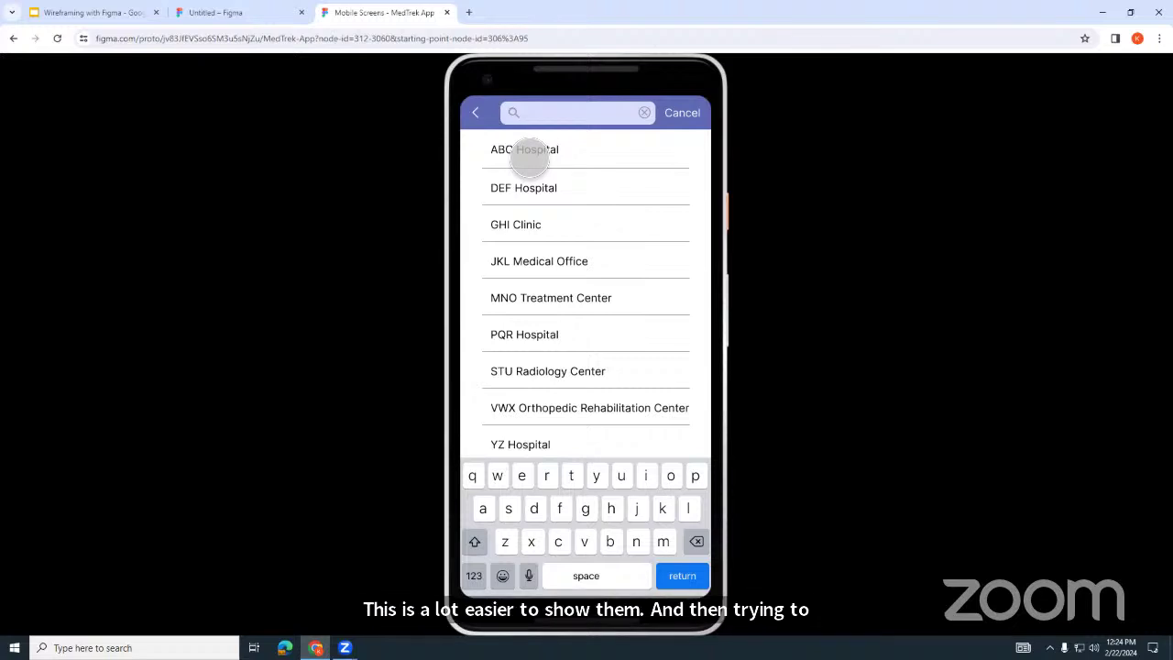
left_click(527, 154)
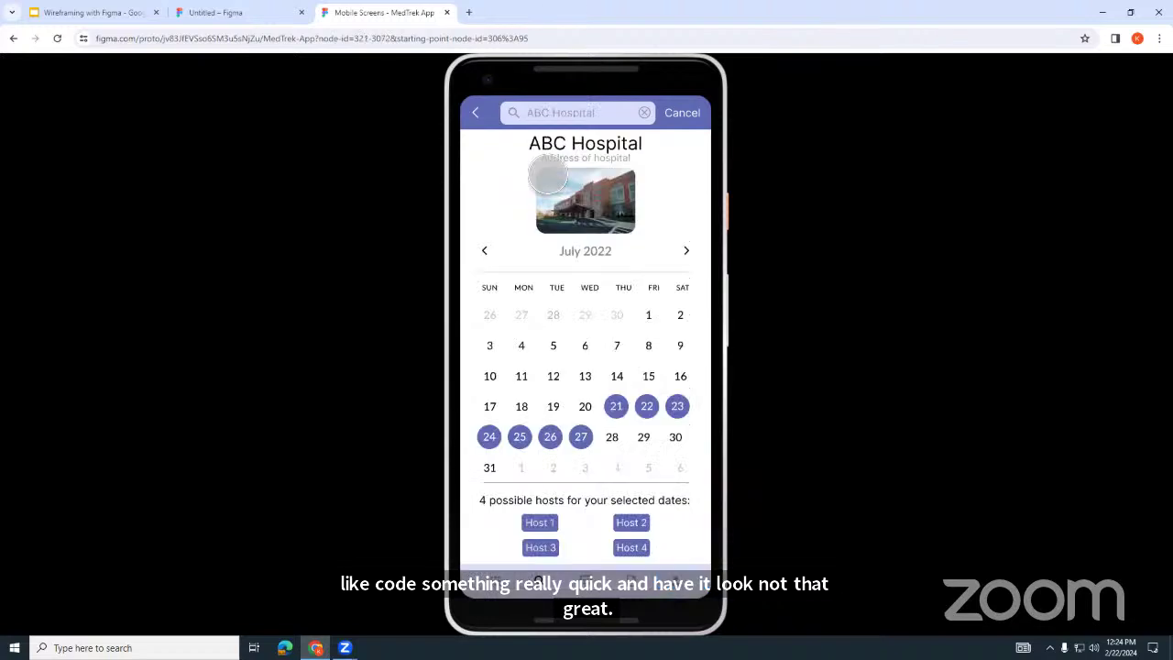
left_click(612, 437)
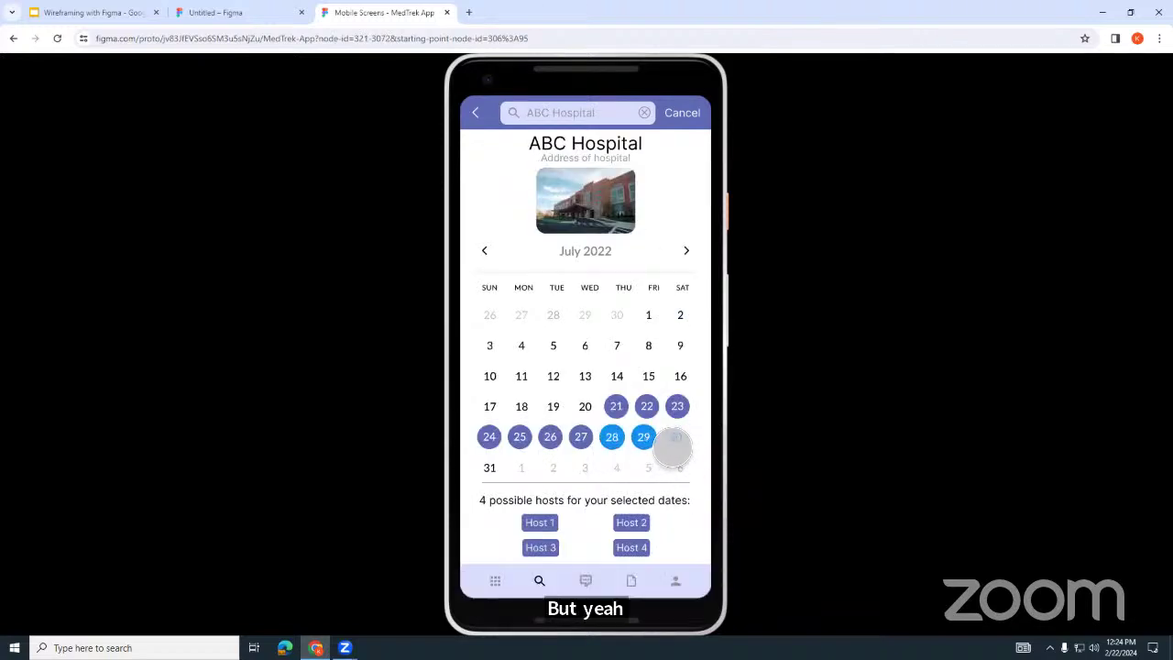
left_click(675, 437)
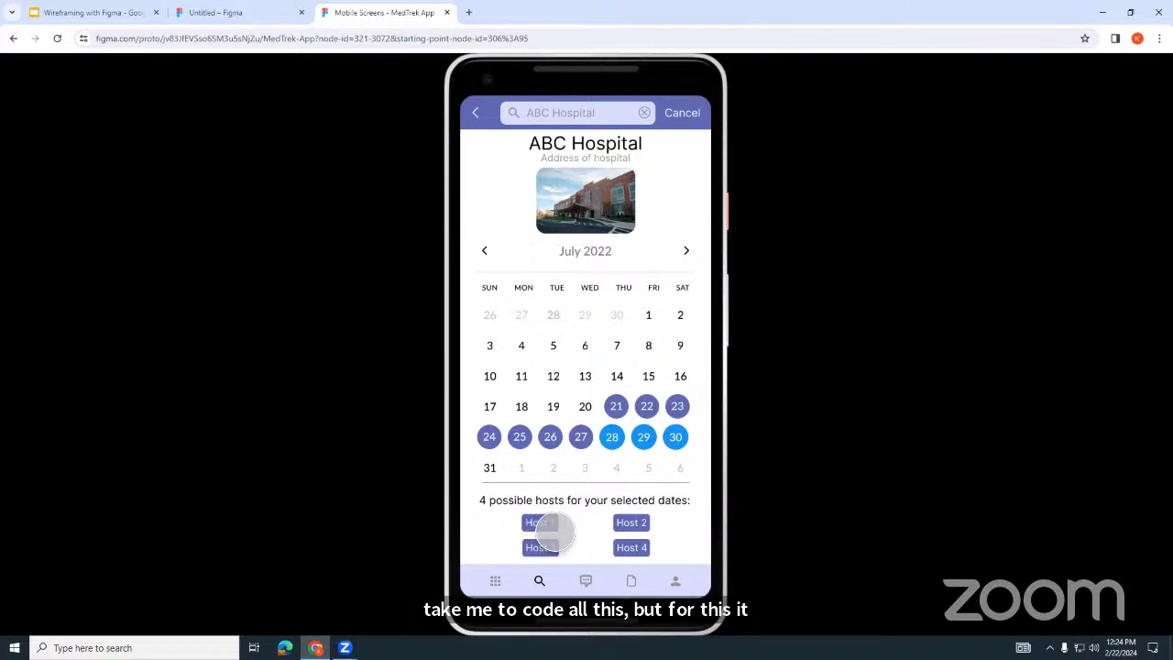
left_click(551, 528)
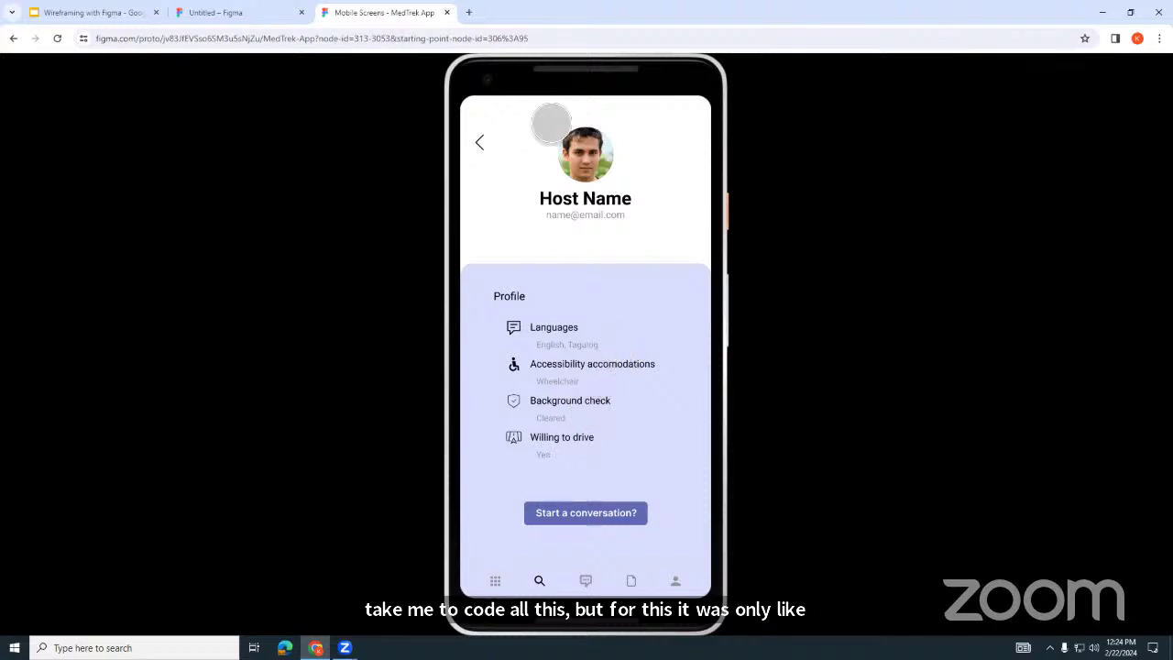
Step: Return to the Untitled wireframe file and open figma.com in a new browser tab
left_click(212, 11)
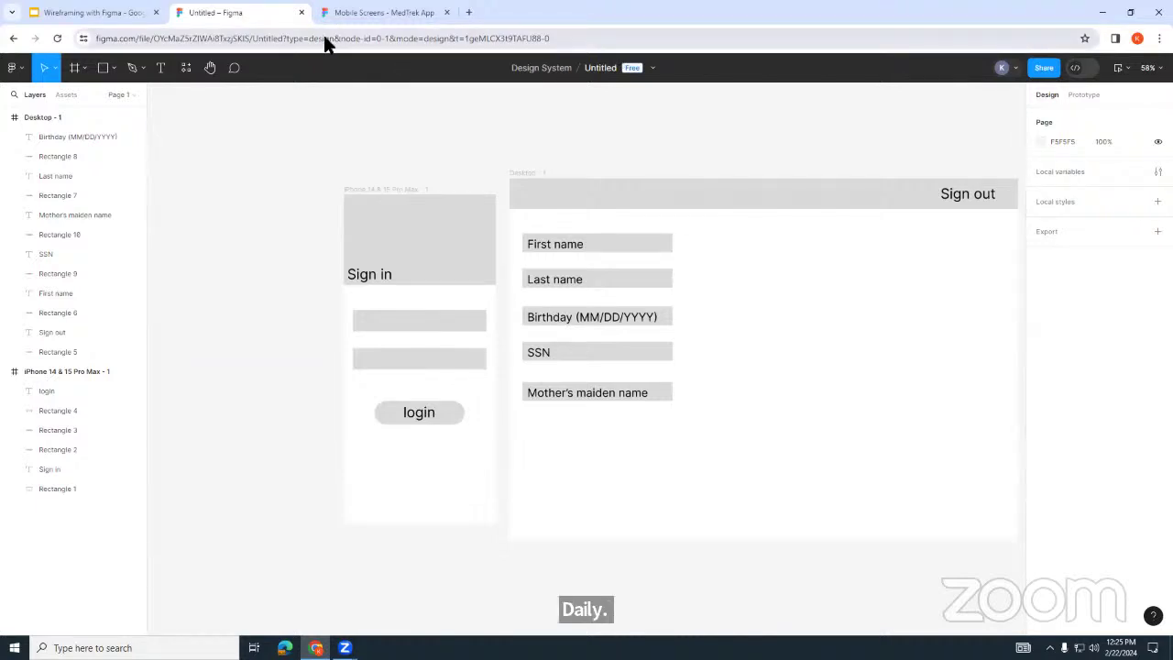
key("ctrl+t")
type("fgima")
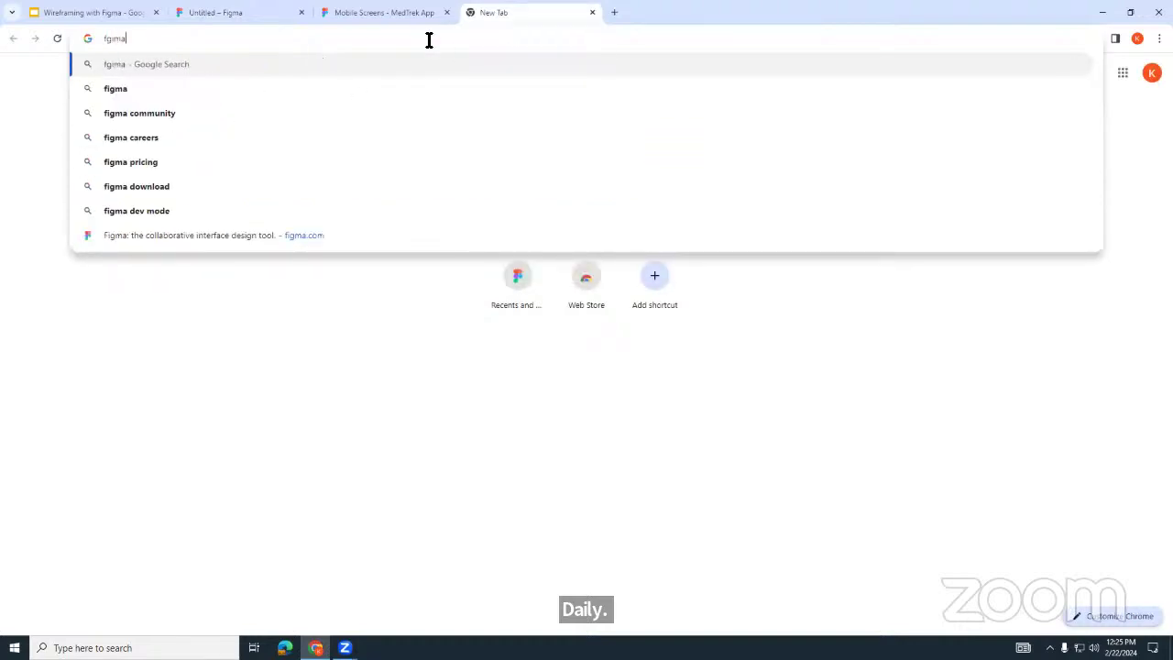
left_click(282, 236)
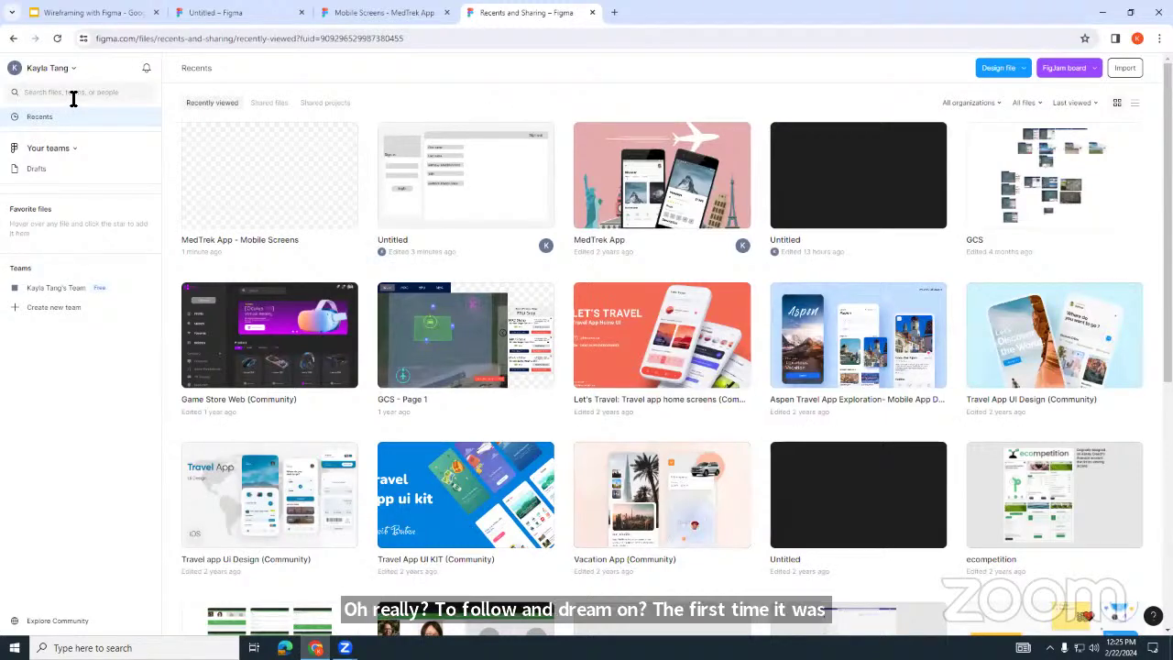
Step: Search the files for "app", check the project and people results, and open the matching Community results
left_click(73, 96)
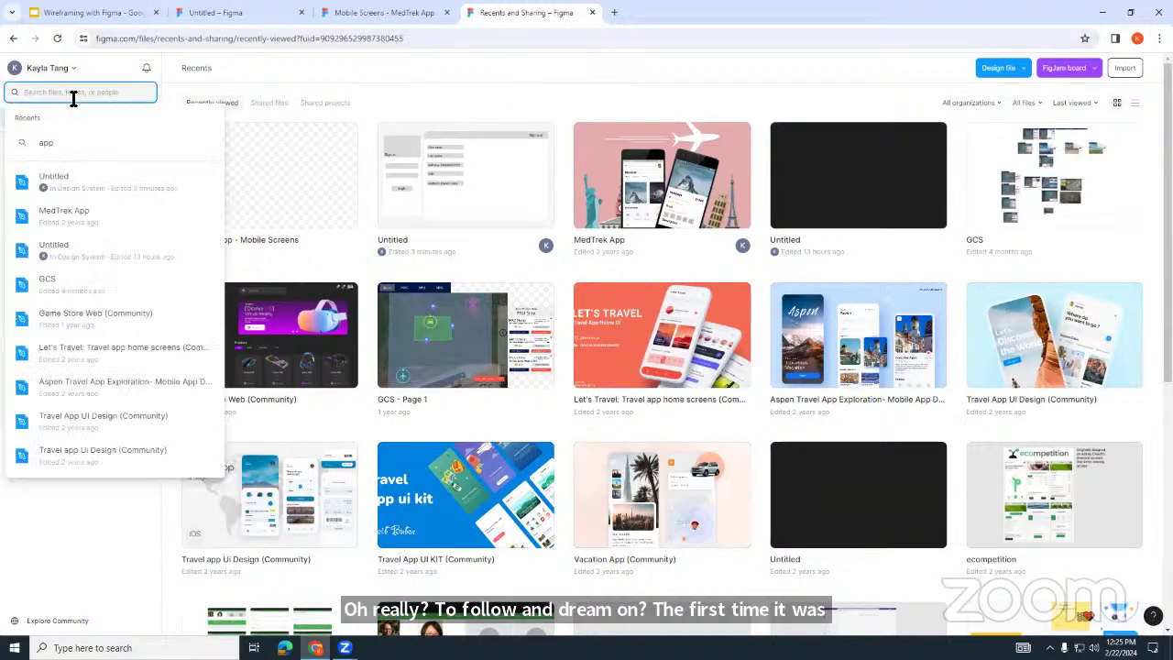
type("app")
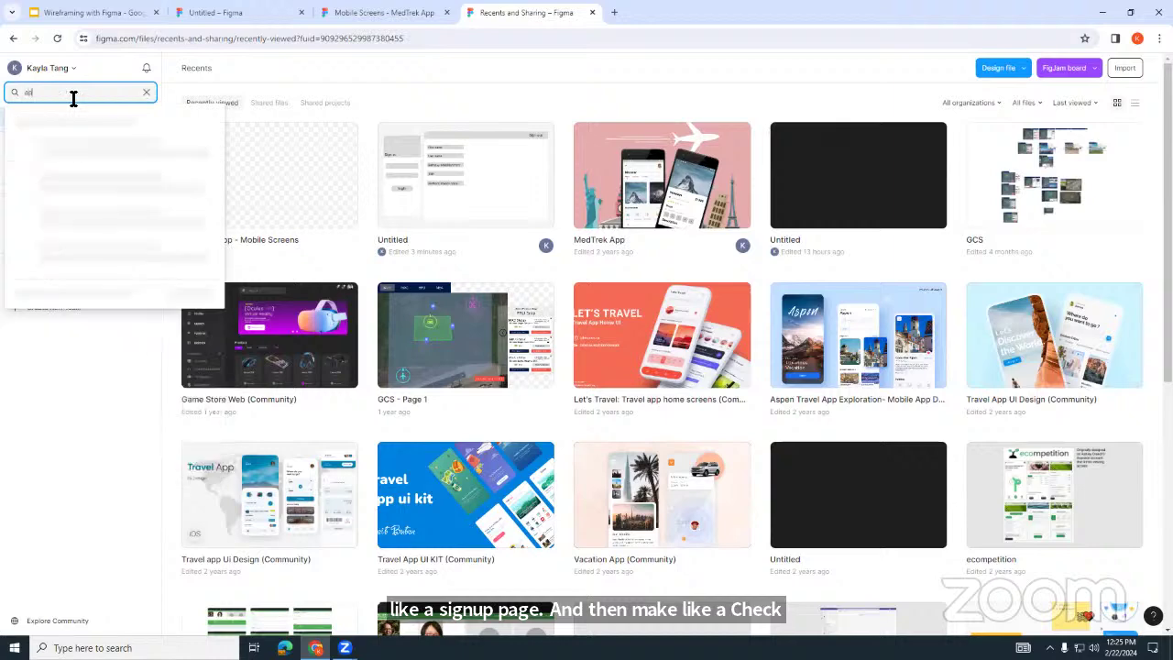
key("Return")
left_click(227, 105)
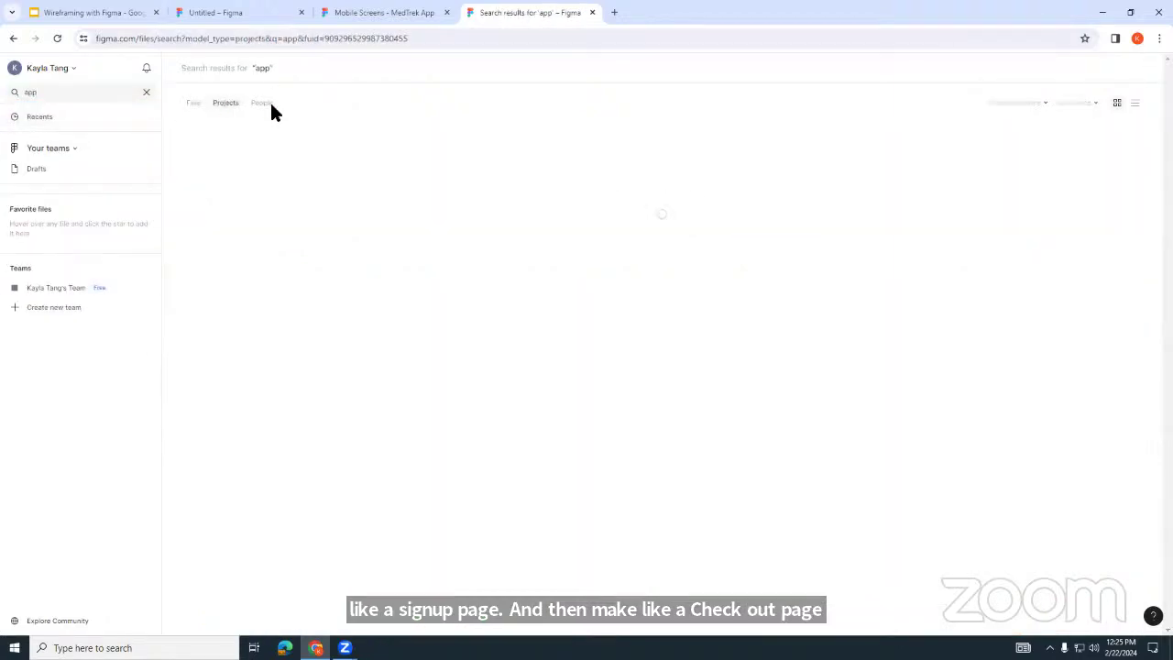
left_click(257, 107)
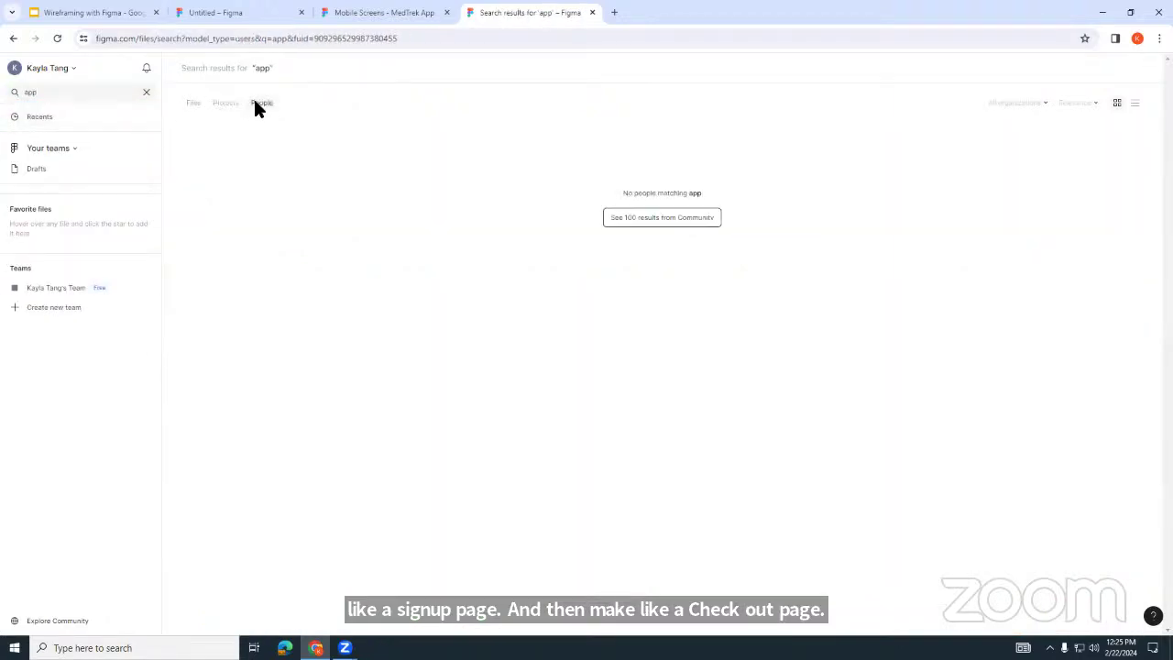
left_click(642, 218)
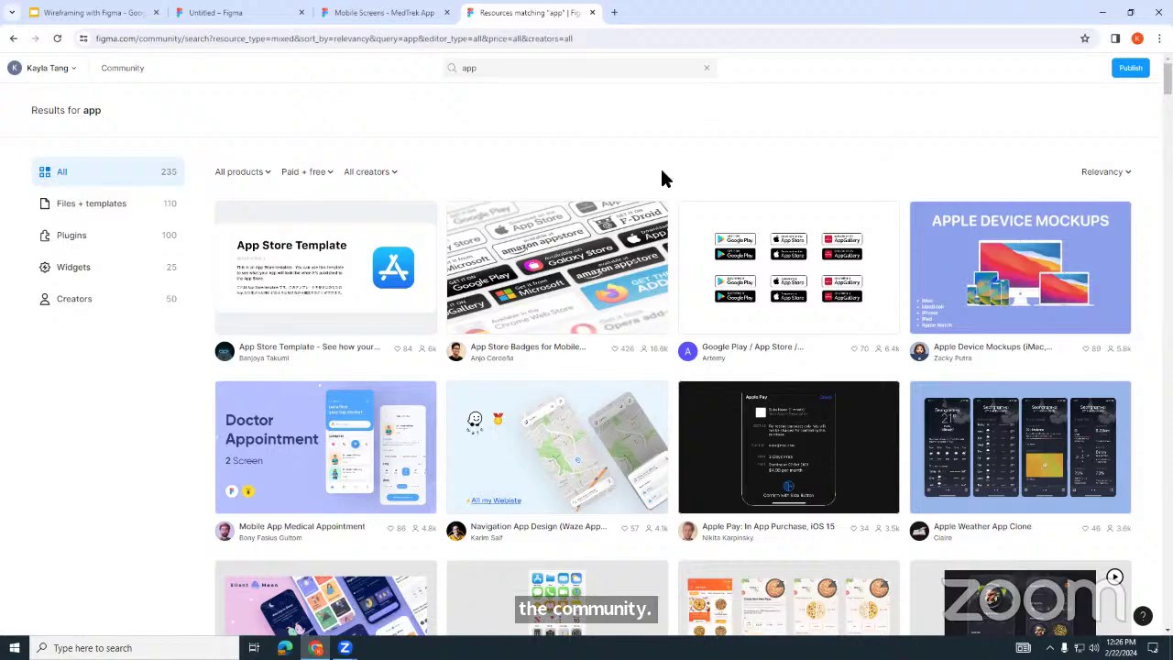
Step: Browse the Community resources matching "app" for app designs and templates
scroll(678, 191, "down", 2)
scroll(678, 191, "down", 1)
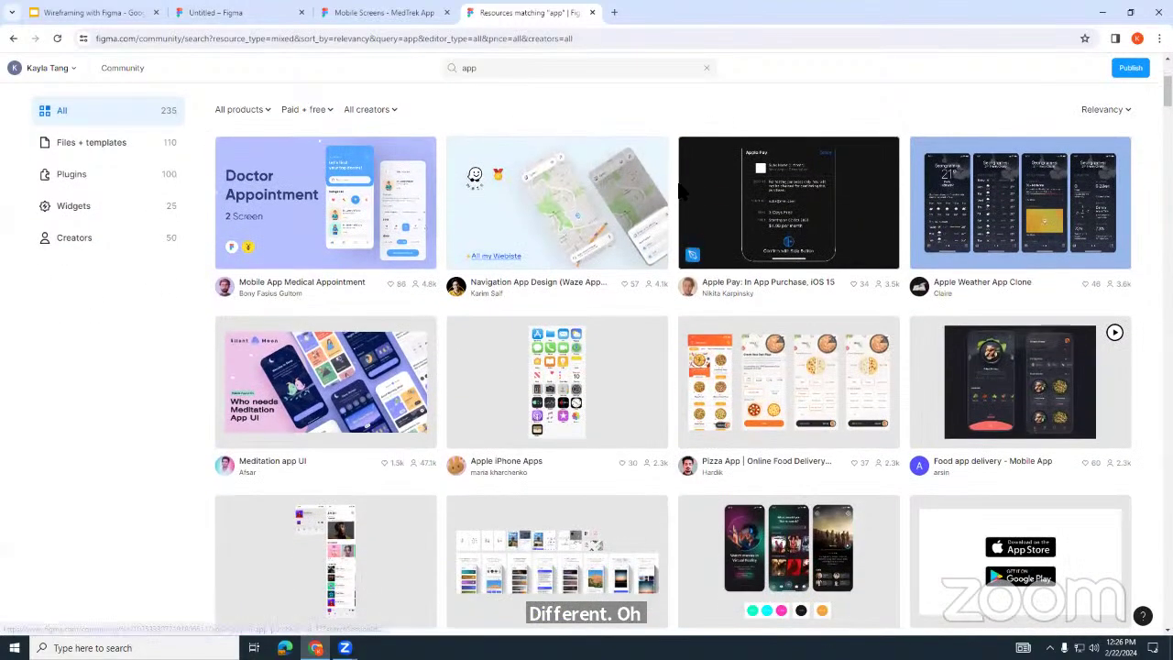
scroll(675, 209, "down", 1)
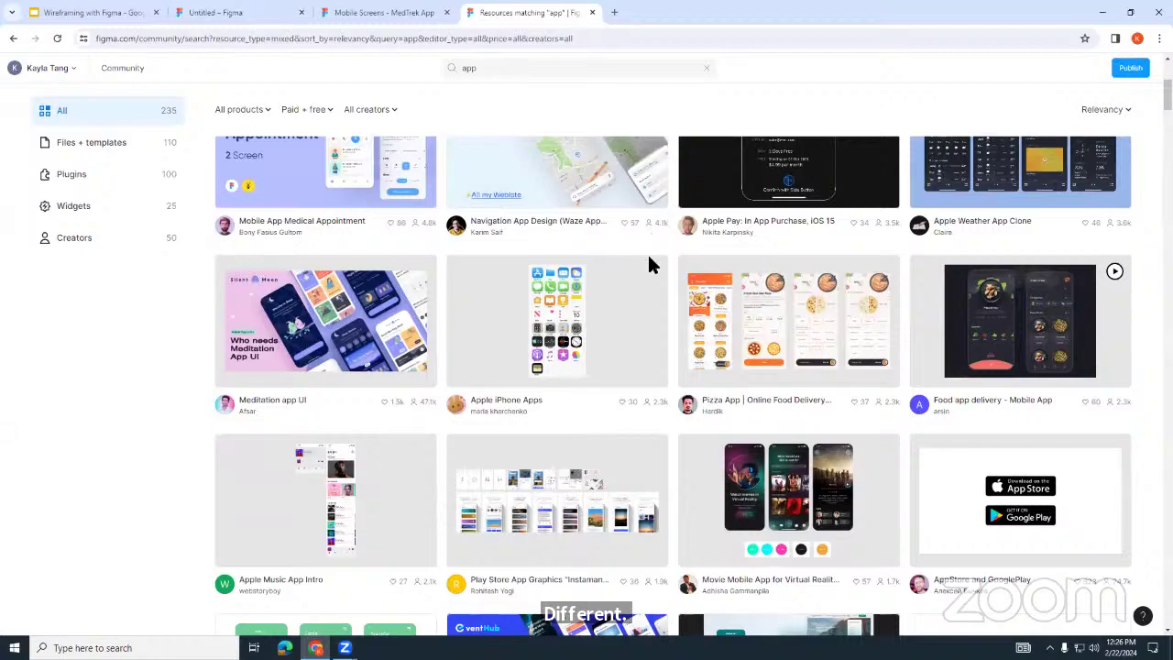
scroll(663, 279, "up", 3)
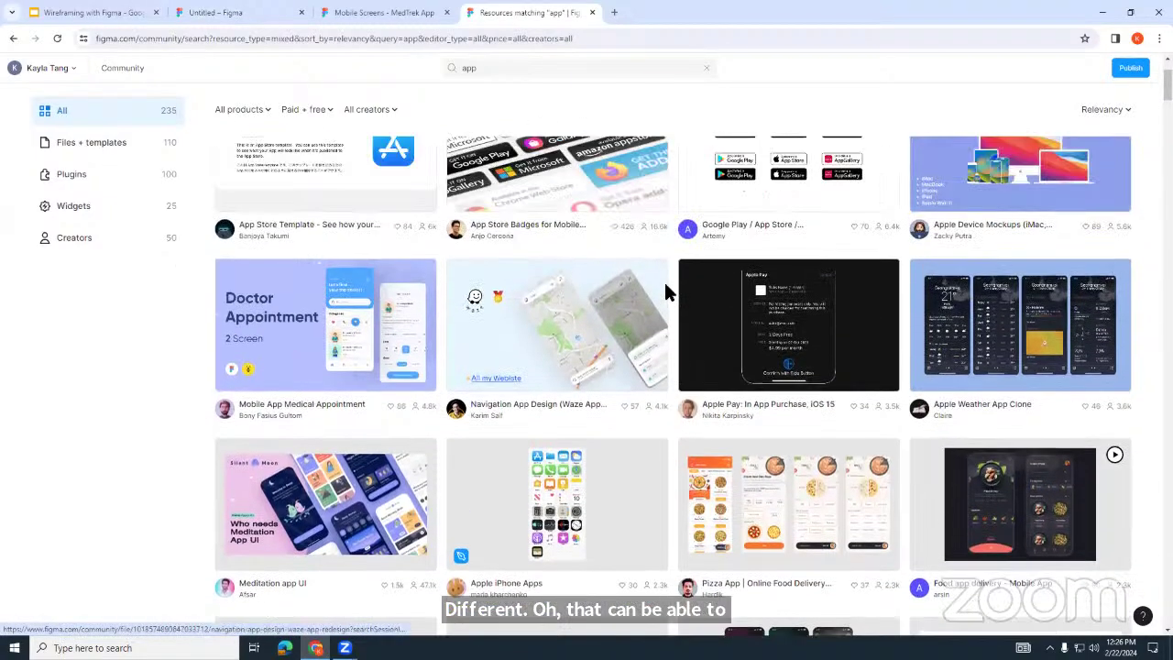
scroll(665, 286, "down", 5)
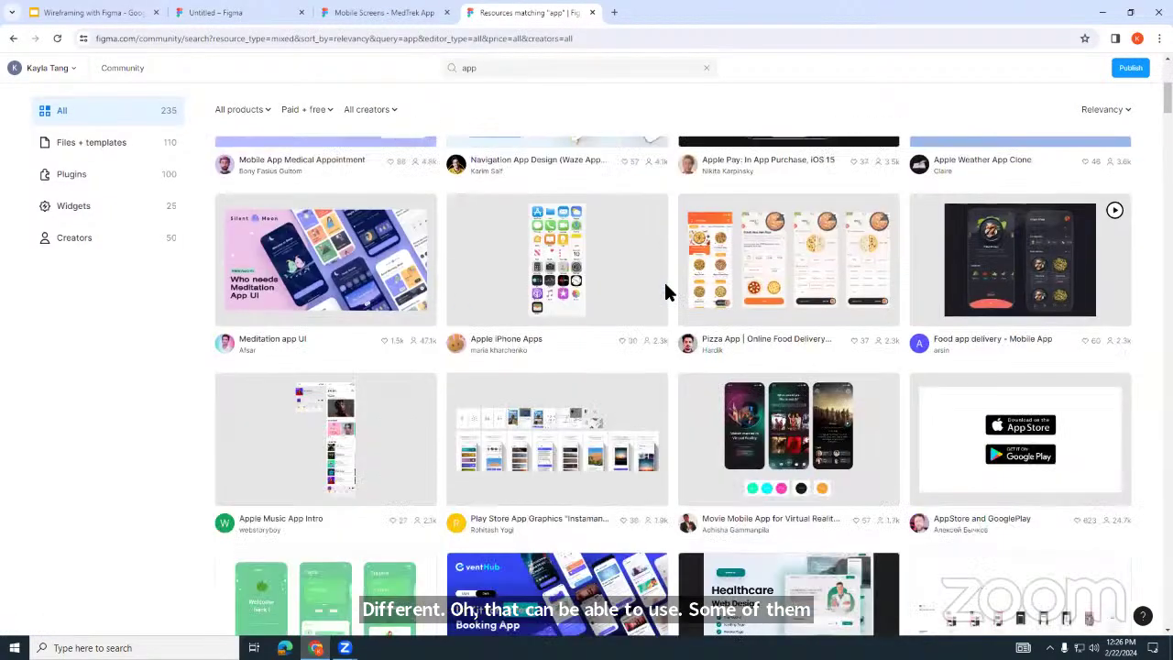
scroll(665, 291, "down", 6)
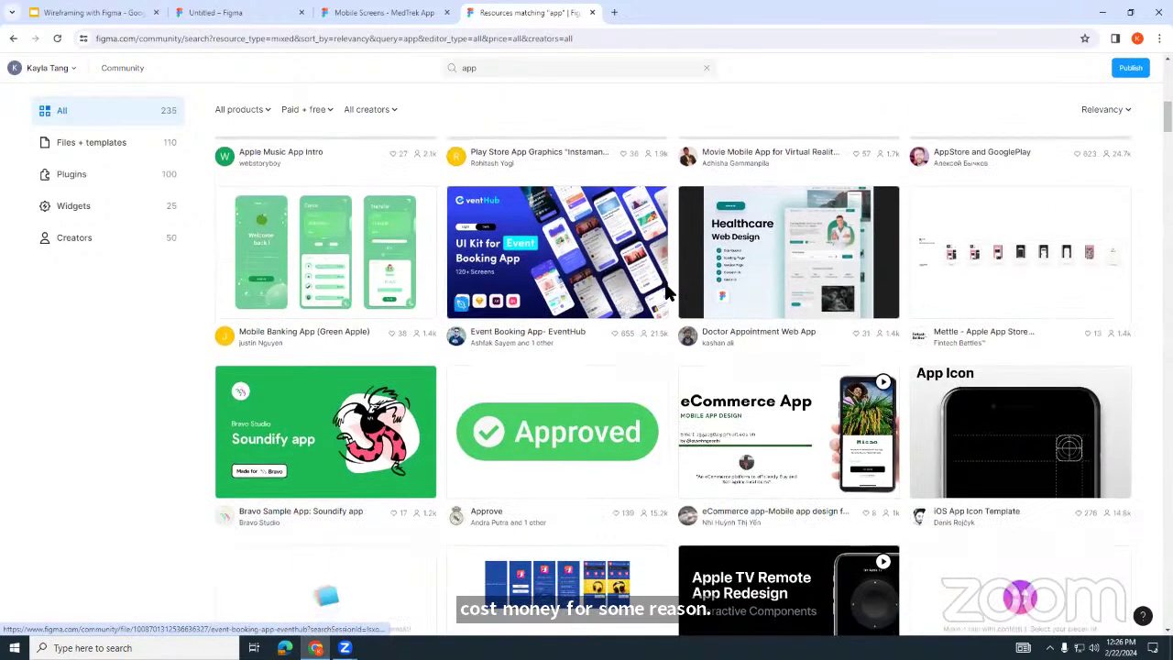
Step: Open the Mobile Banking App (Green Apple) Community resource and examine its preview screens
left_click(359, 268)
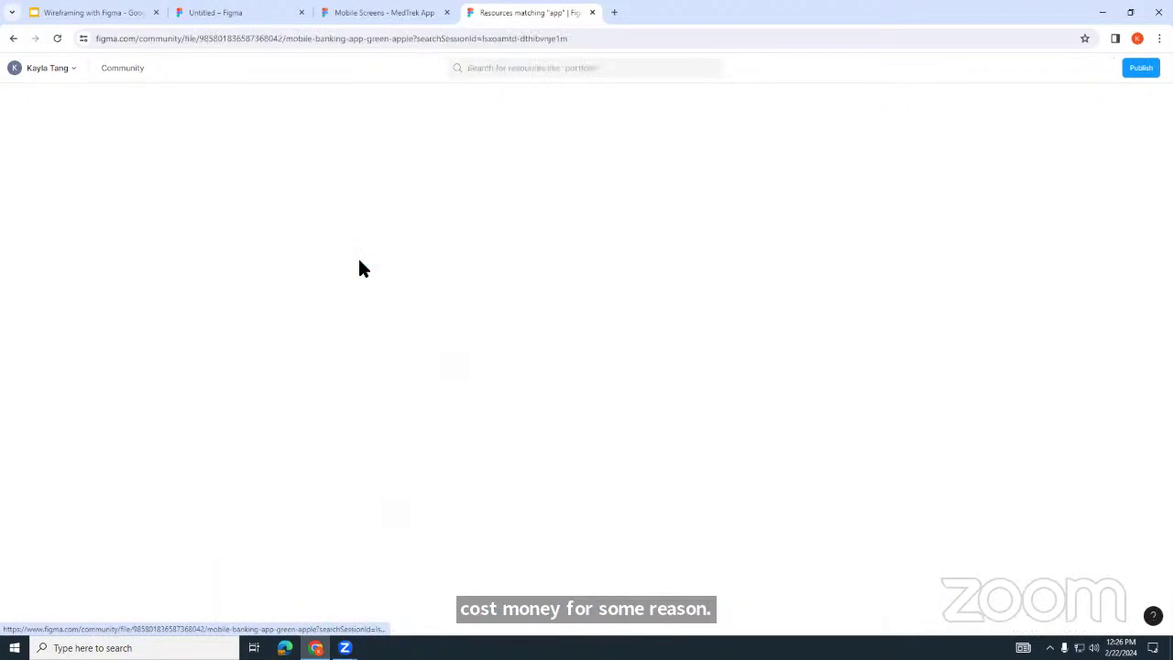
scroll(549, 276, "down", 3)
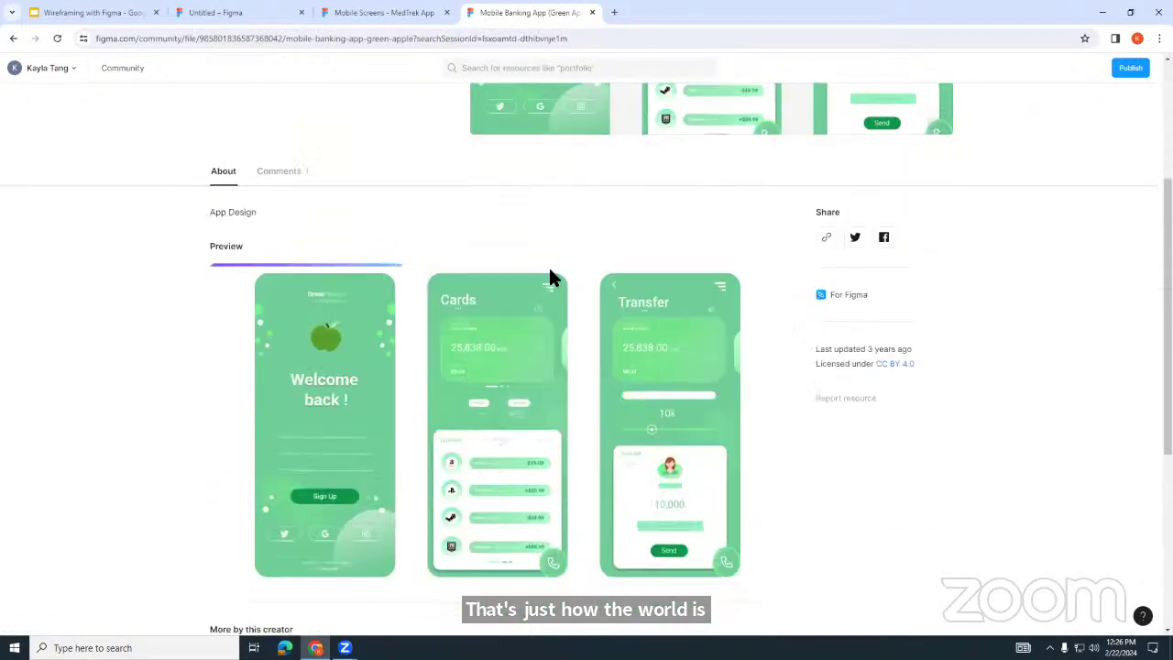
scroll(204, 334, "down", 2)
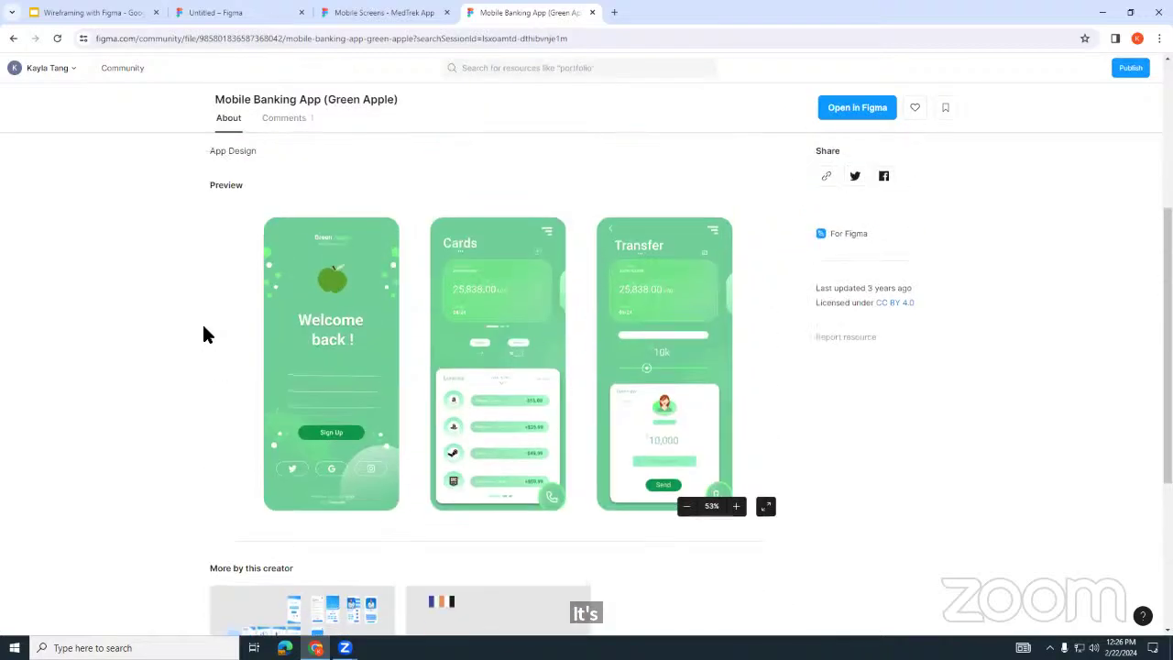
Step: Return to the Untitled wireframe file, switch on Dev Mode, and look through the available Community plugins
left_click(266, 20)
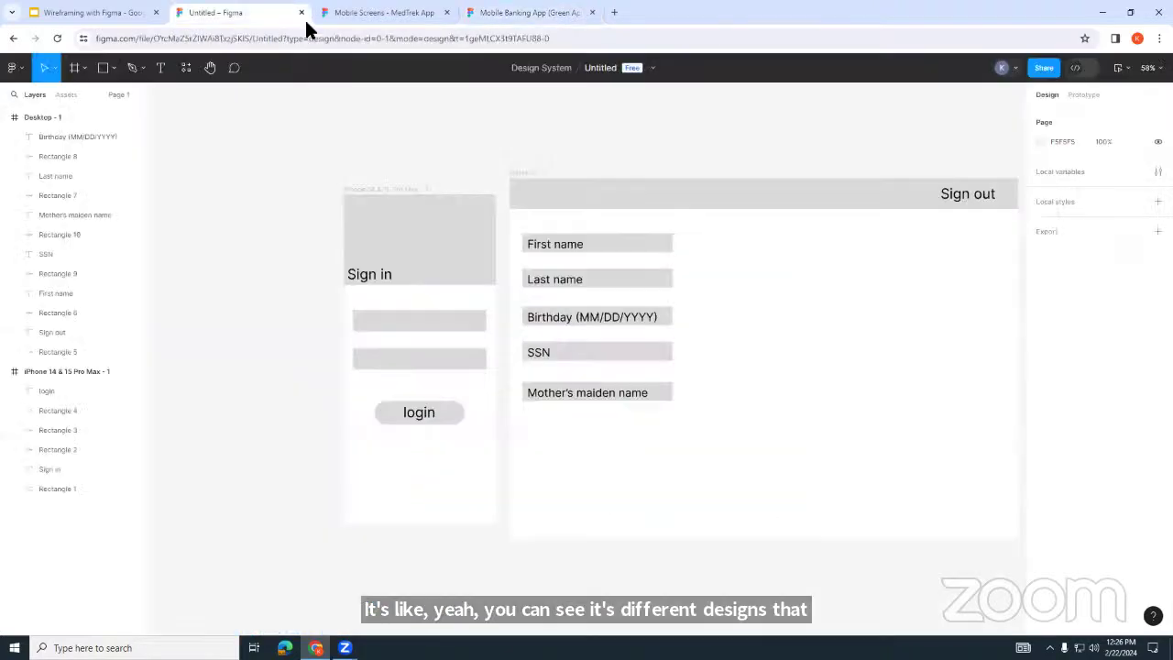
left_click(1081, 70)
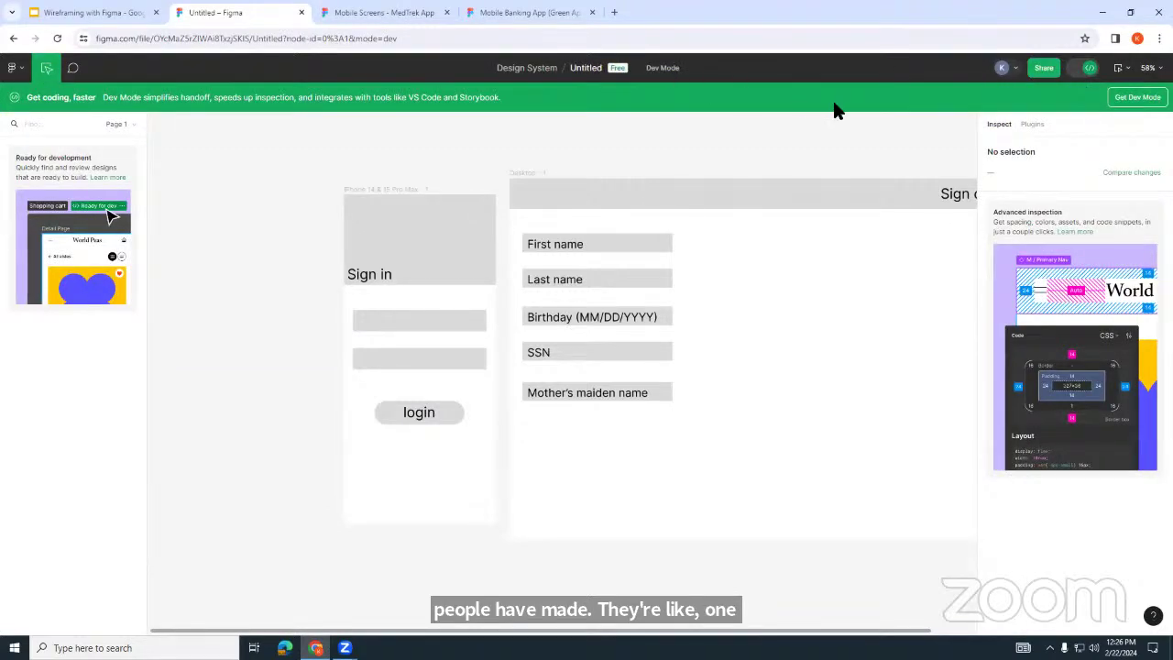
left_click(1030, 126)
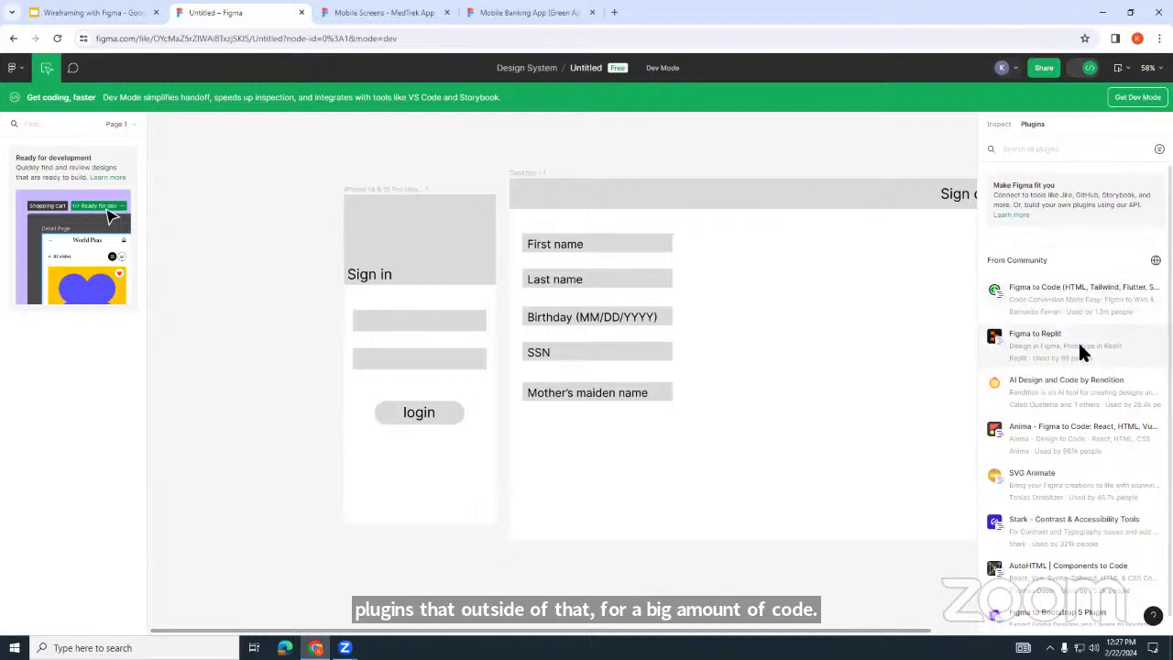
scroll(1067, 443, "down", 1)
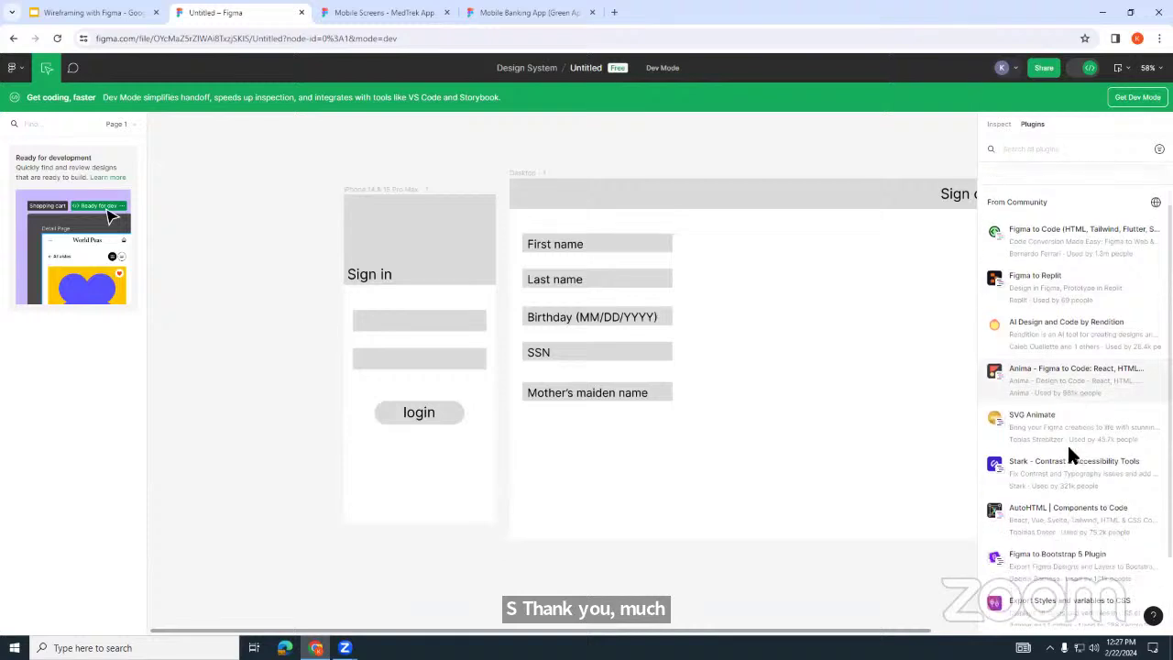
Step: Browse the full list of Community code plugins in Dev Mode beside the two wireframe frames
scroll(1075, 417, "down", 2)
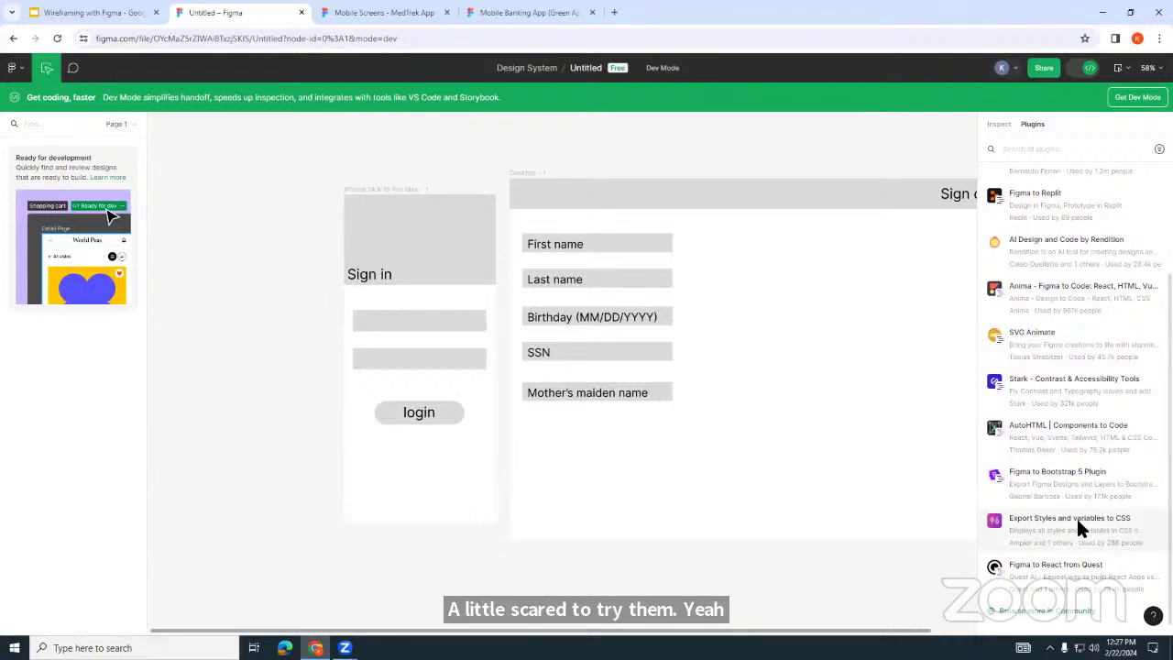
scroll(1078, 522, "up", 3)
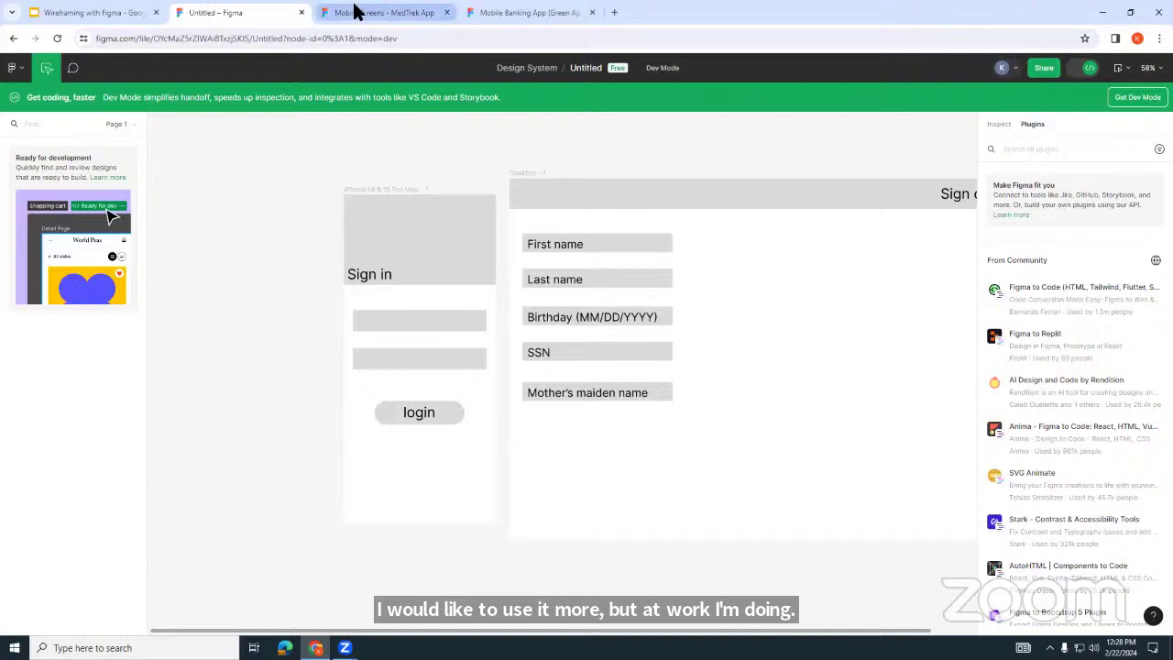
mouse_move(355, 11)
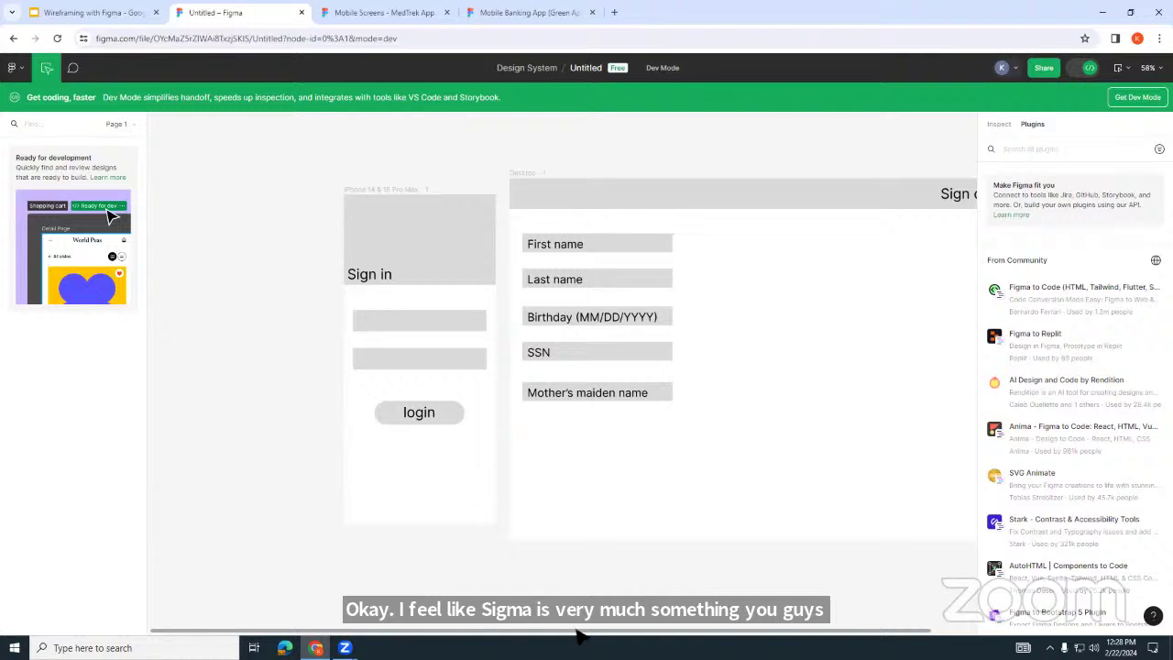
left_click_drag(584, 632, 657, 634)
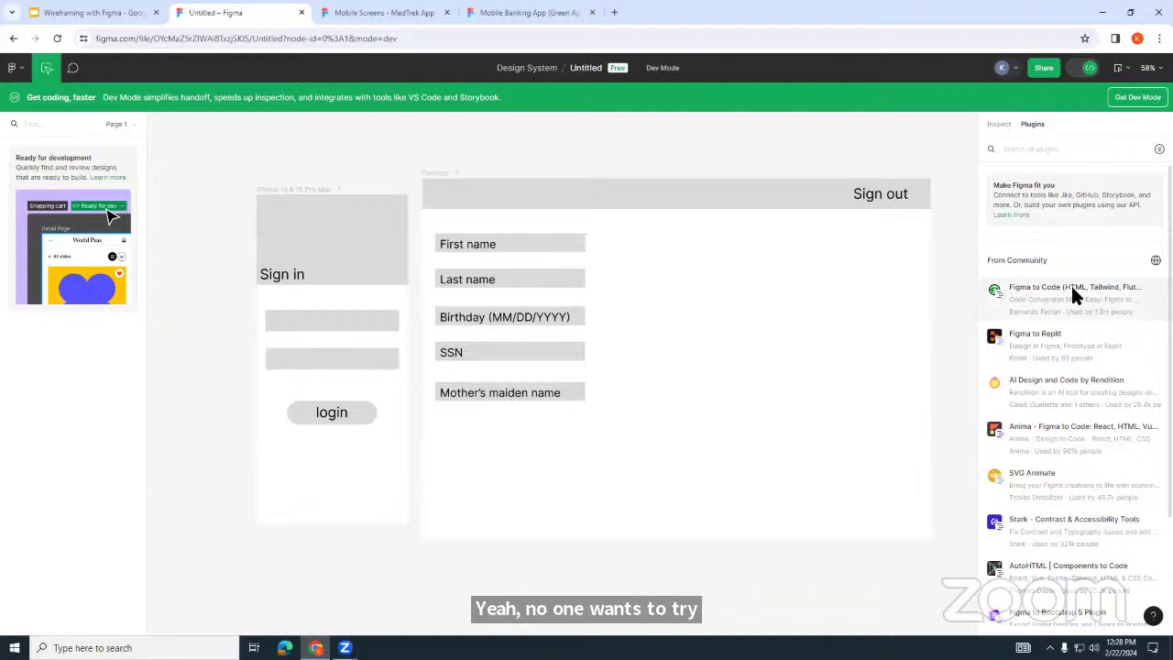
scroll(1049, 420, "down", 3)
scroll(1049, 421, "up", 3)
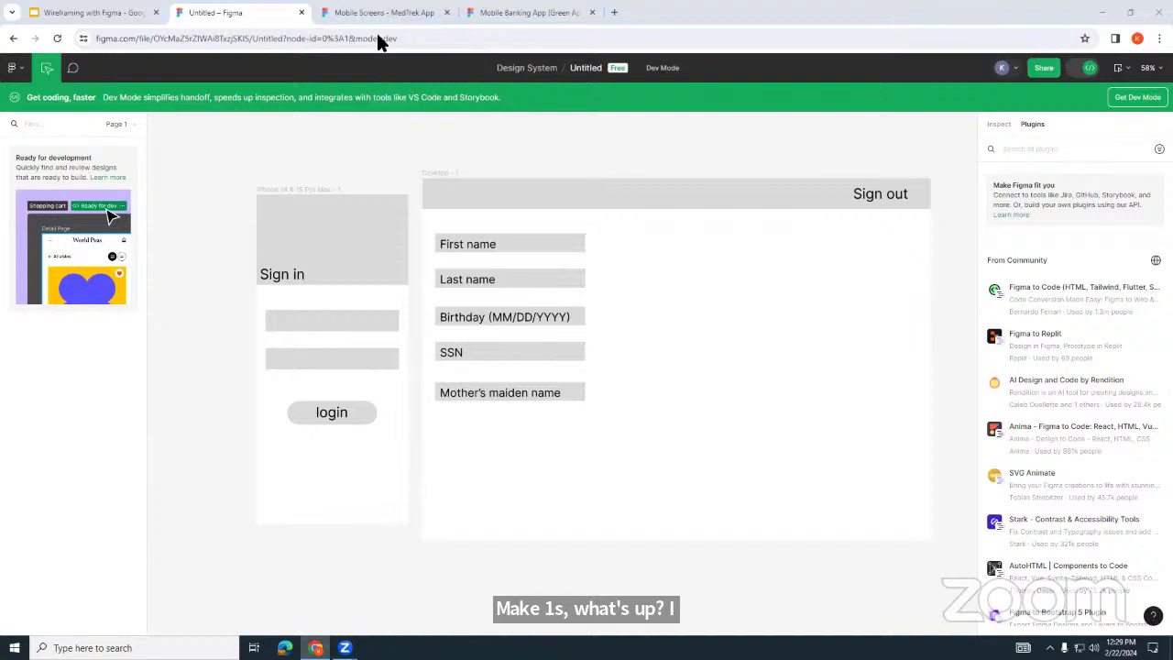
Step: Search Google Images for "whatsapp" and open the Digital Trends picture of the app's call screen as a reference
left_click(537, 13)
left_click(440, 40)
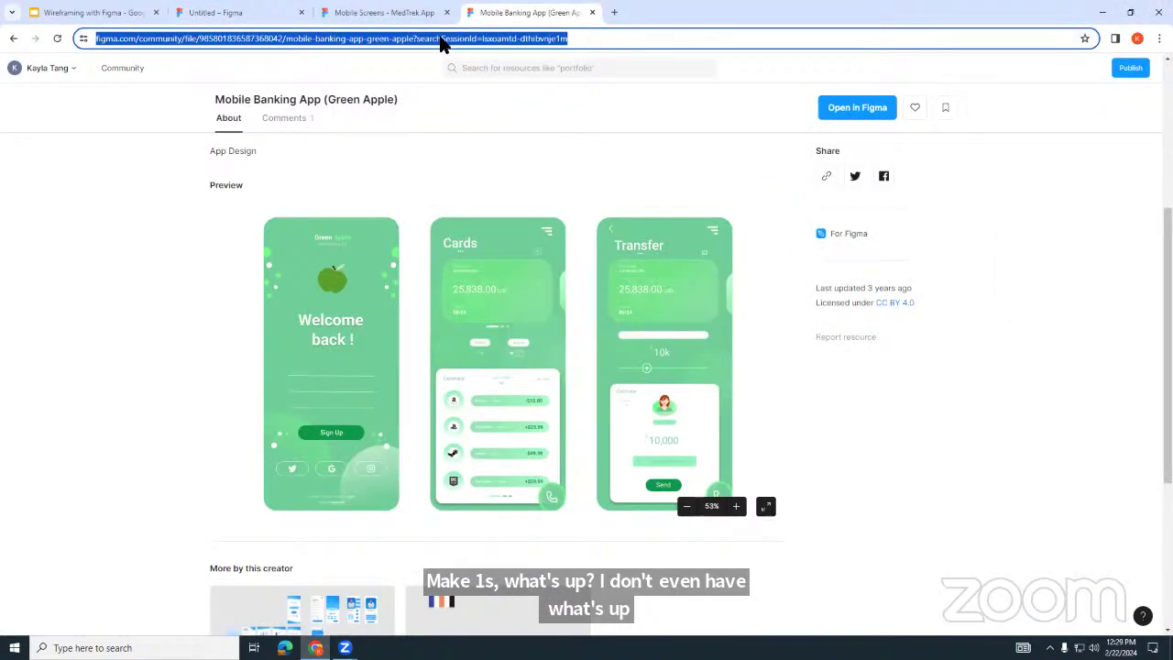
type("whatsapp")
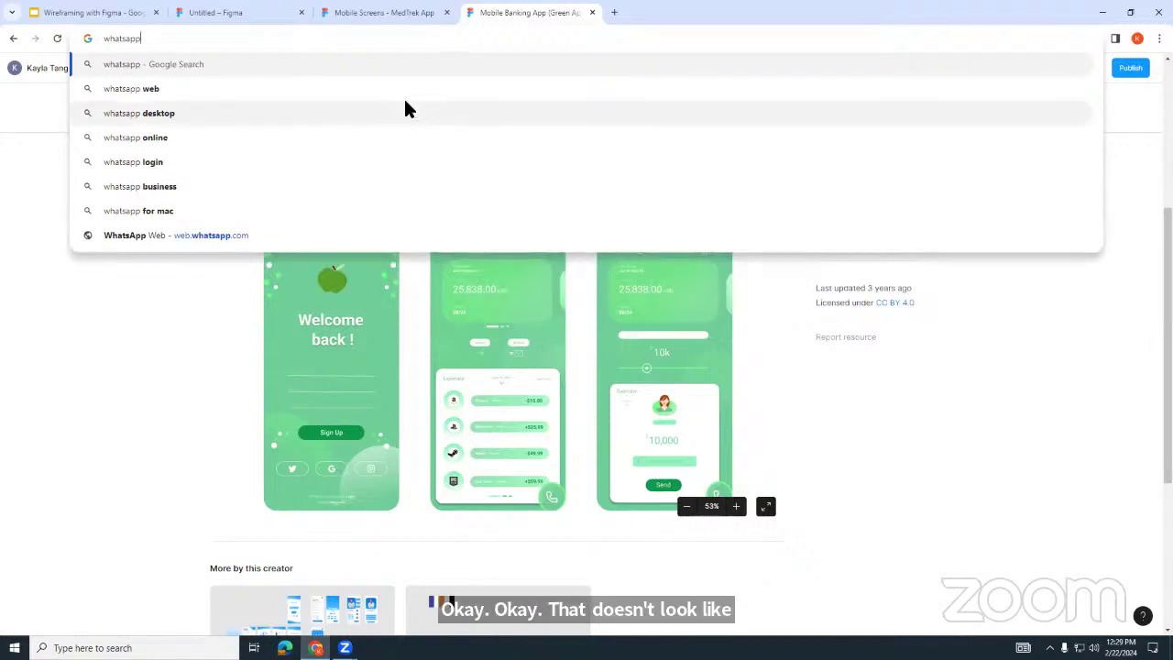
key("Return")
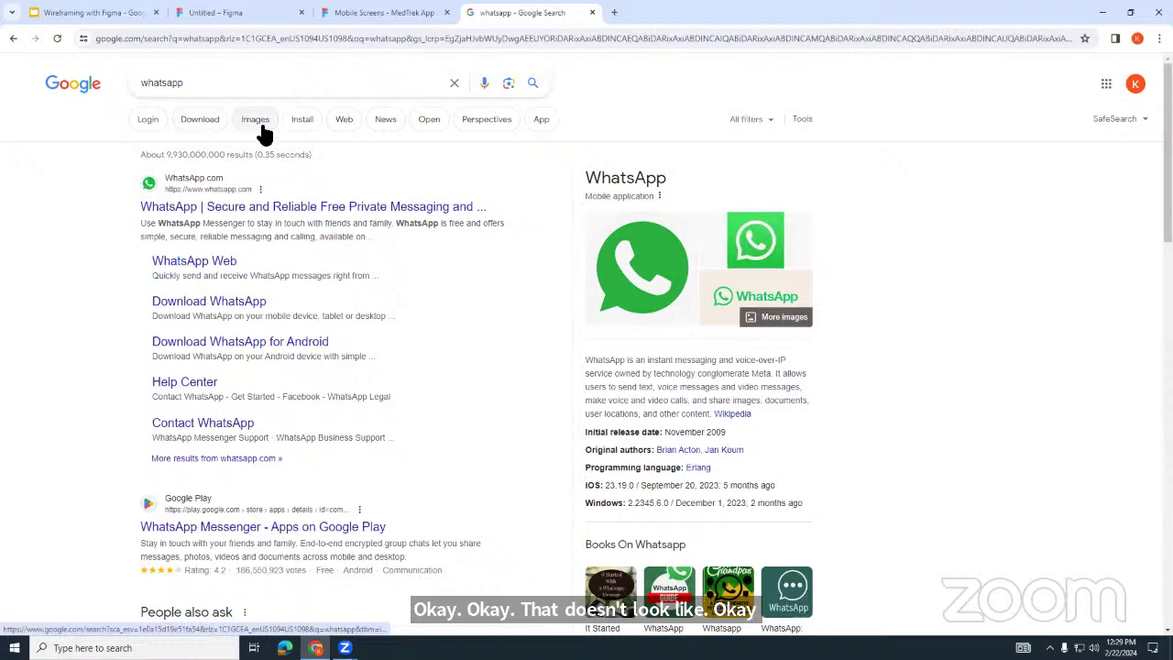
left_click(258, 120)
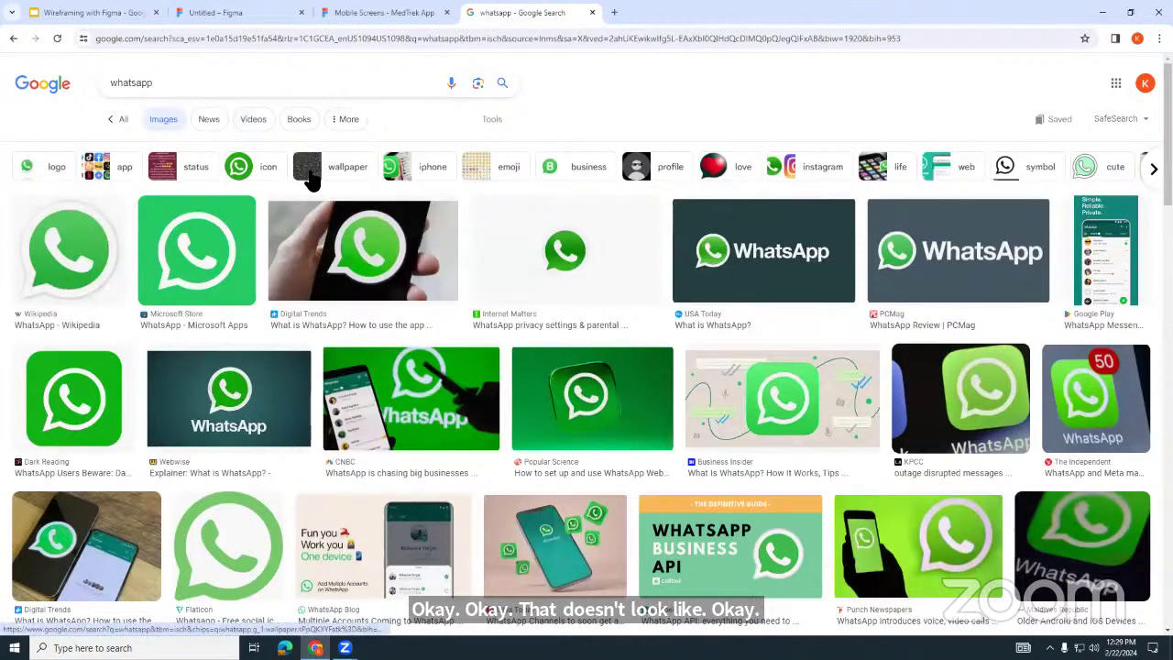
left_click(1106, 248)
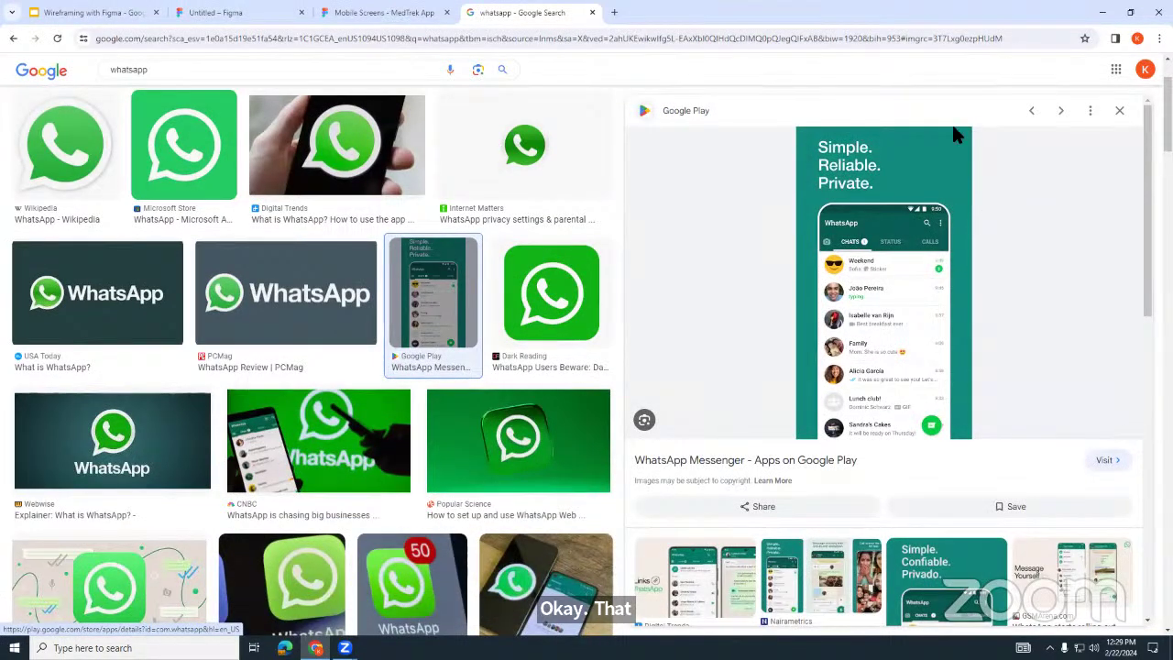
left_click(738, 577)
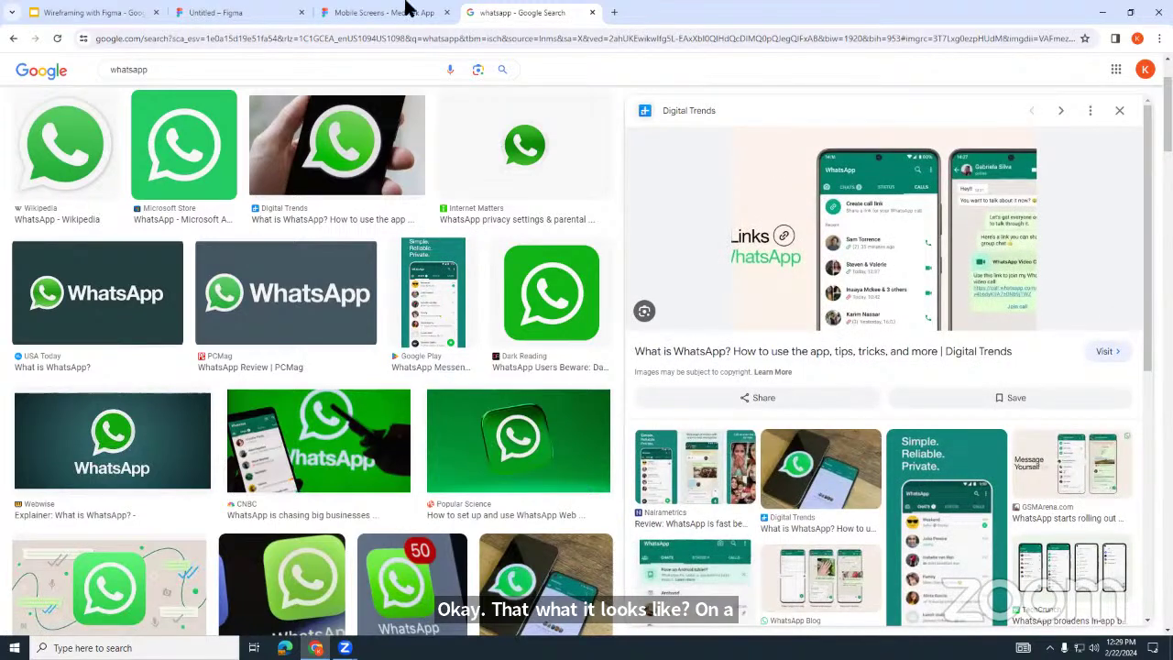
Step: Return to the Untitled wireframe file, switch off Dev Mode, and add an iPhone 14 & 15 Pro Max frame
left_click(244, 15)
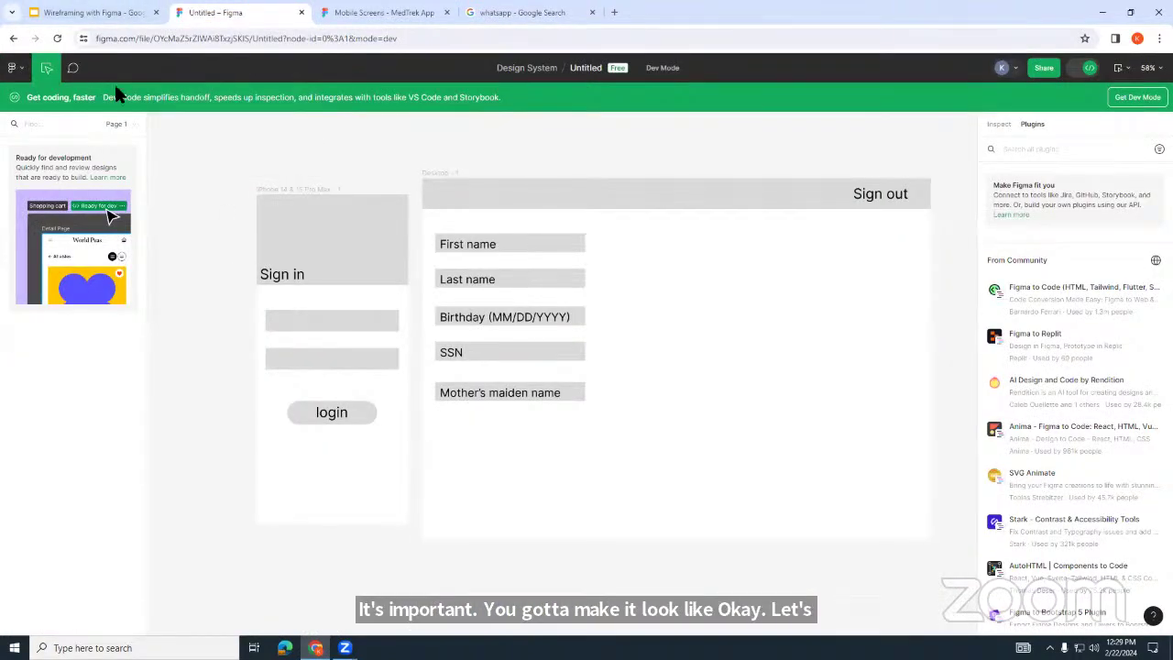
left_click(1088, 70)
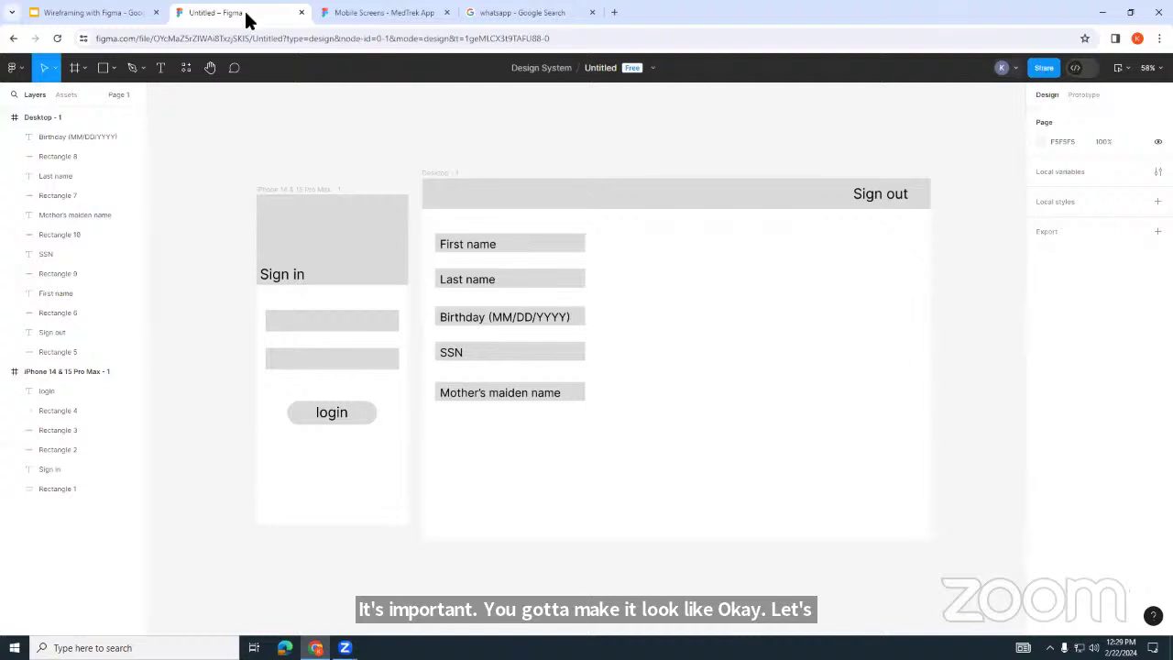
left_click(84, 69)
left_click(81, 96)
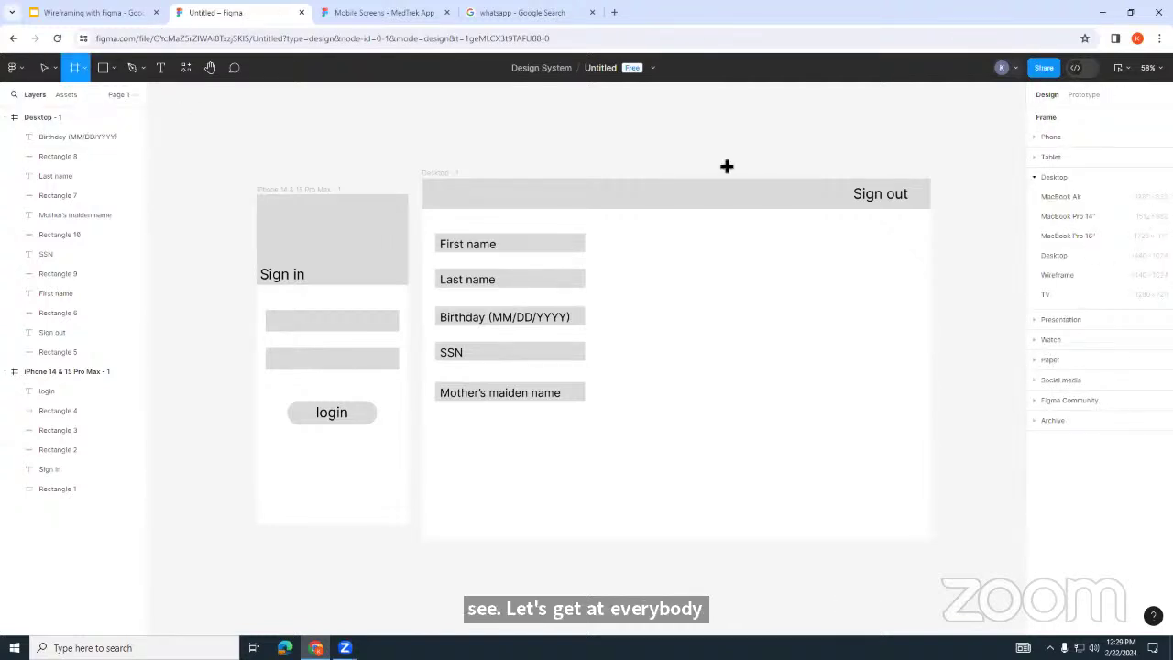
left_click(1032, 137)
left_click(1114, 156)
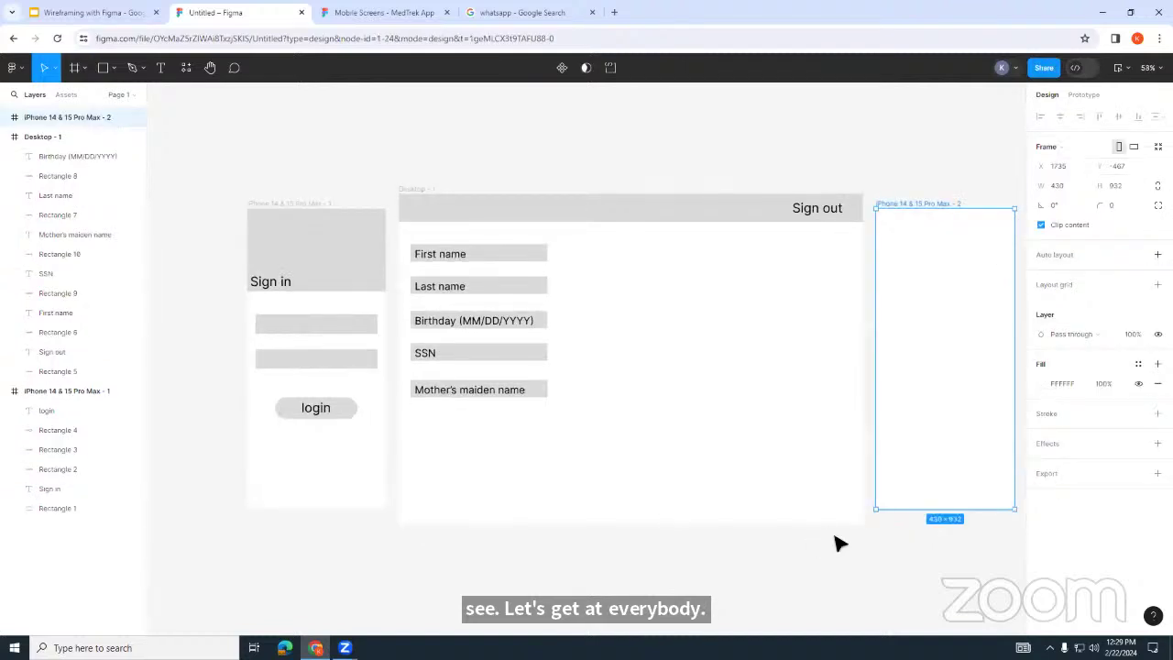
Step: Draw a header rectangle about 430 × 113 across the top of the new phone frame, following the WhatsApp reference image
left_click(1147, 68)
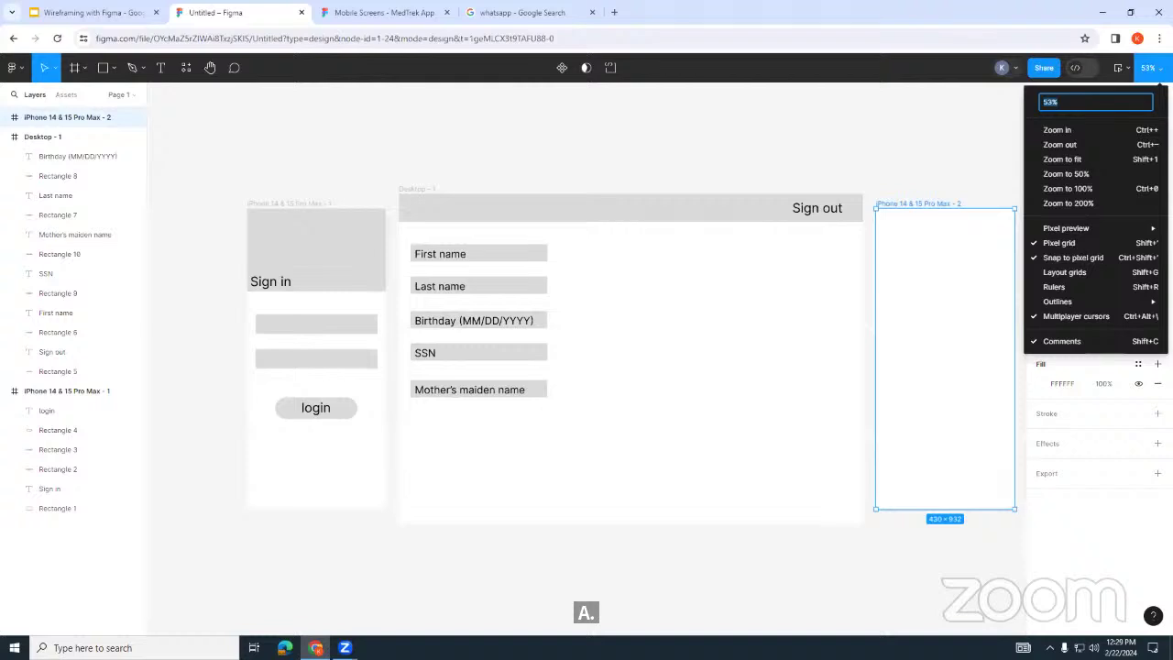
left_click(1110, 133)
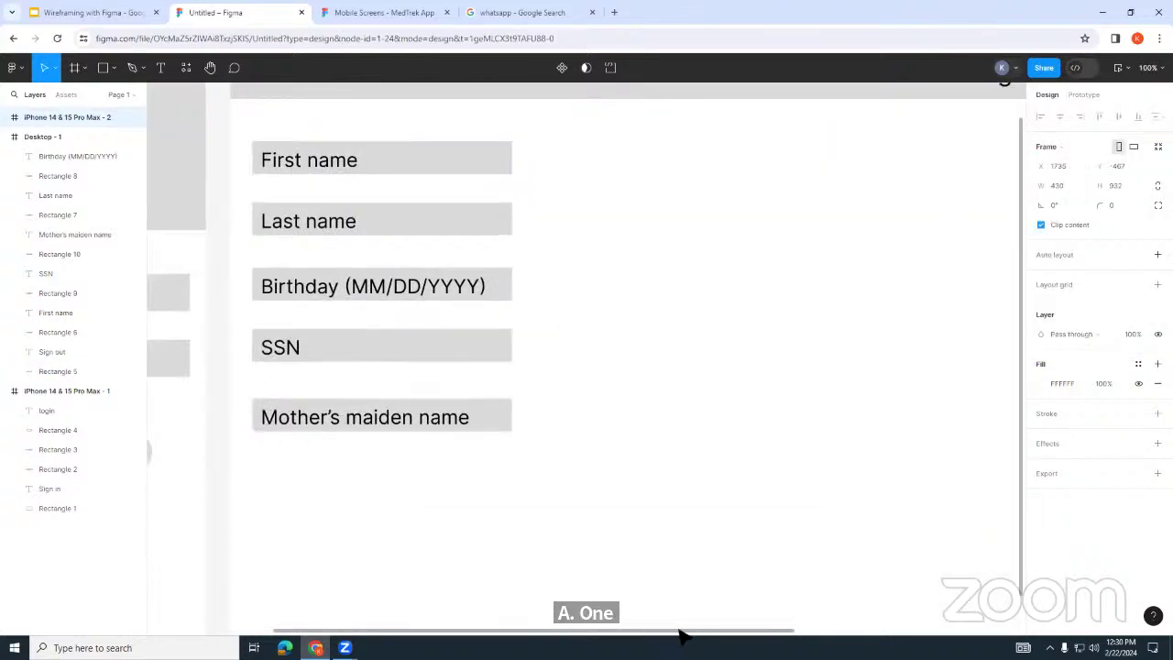
left_click_drag(681, 631, 1008, 632)
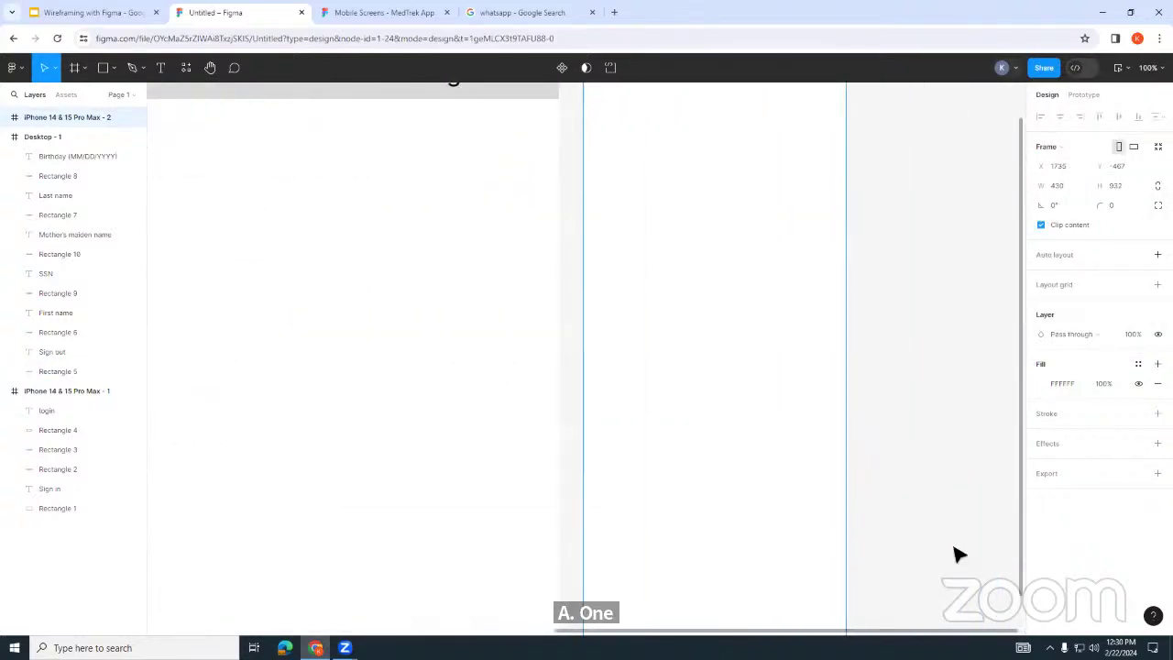
scroll(944, 450, "up", 1)
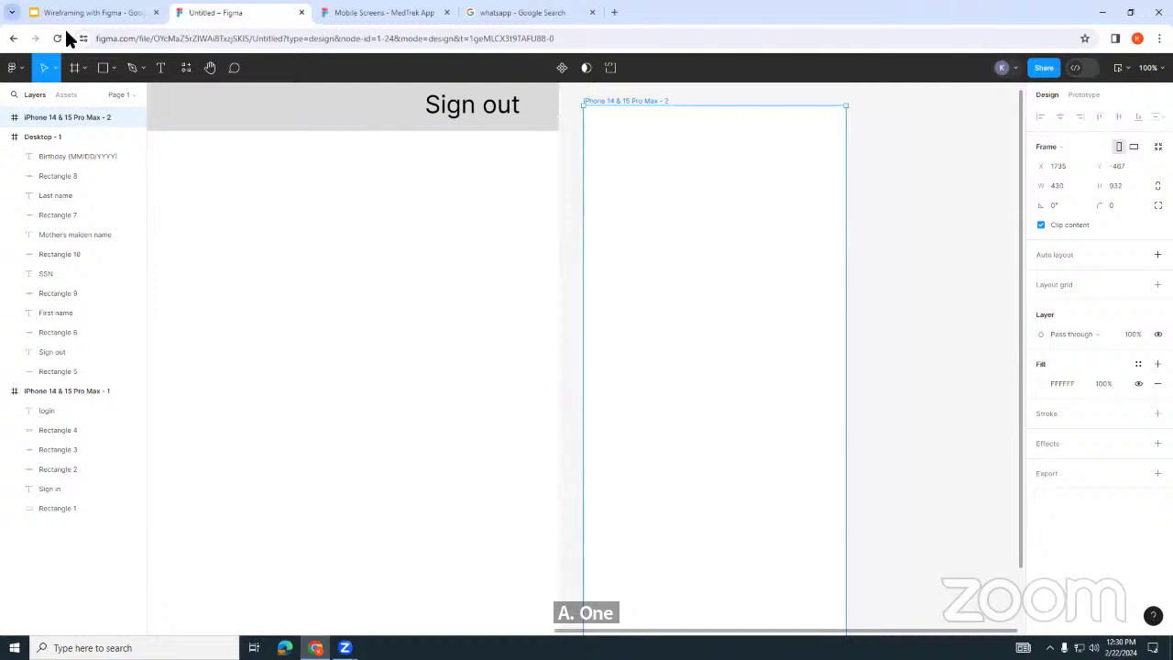
left_click(114, 71)
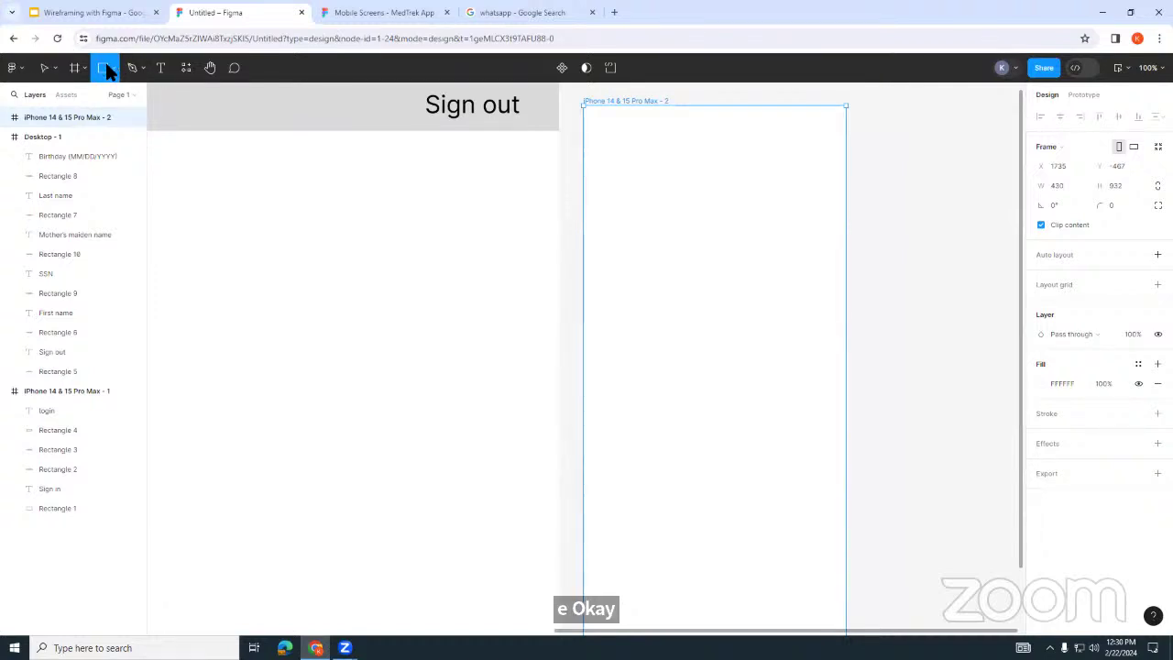
left_click(536, 9)
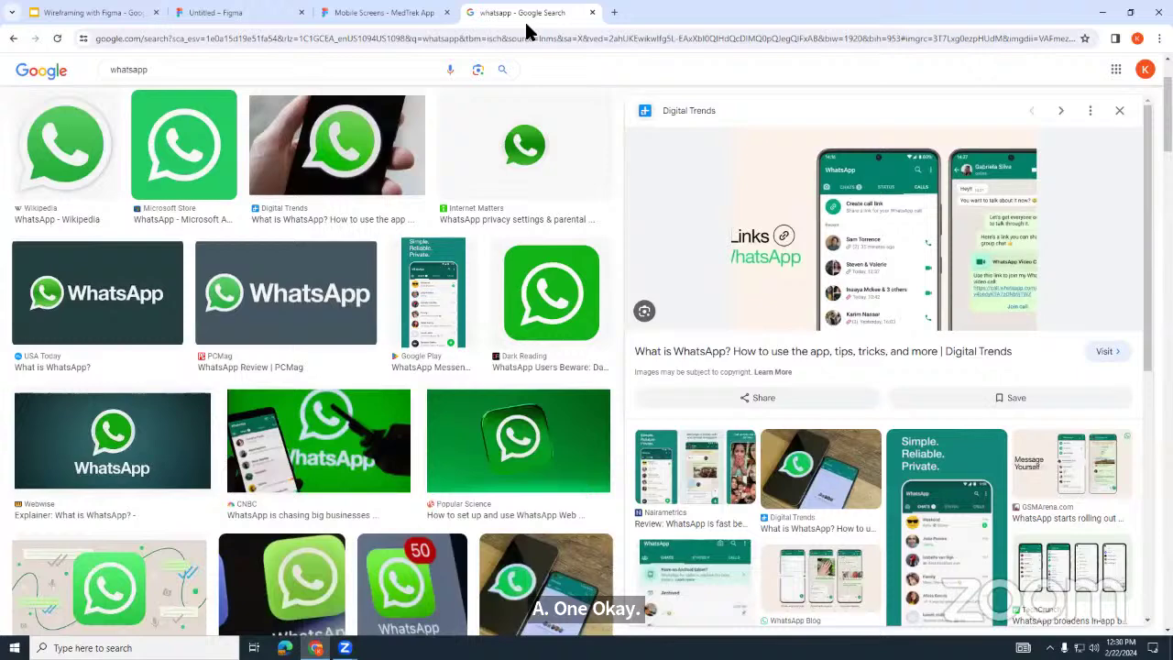
left_click(229, 12)
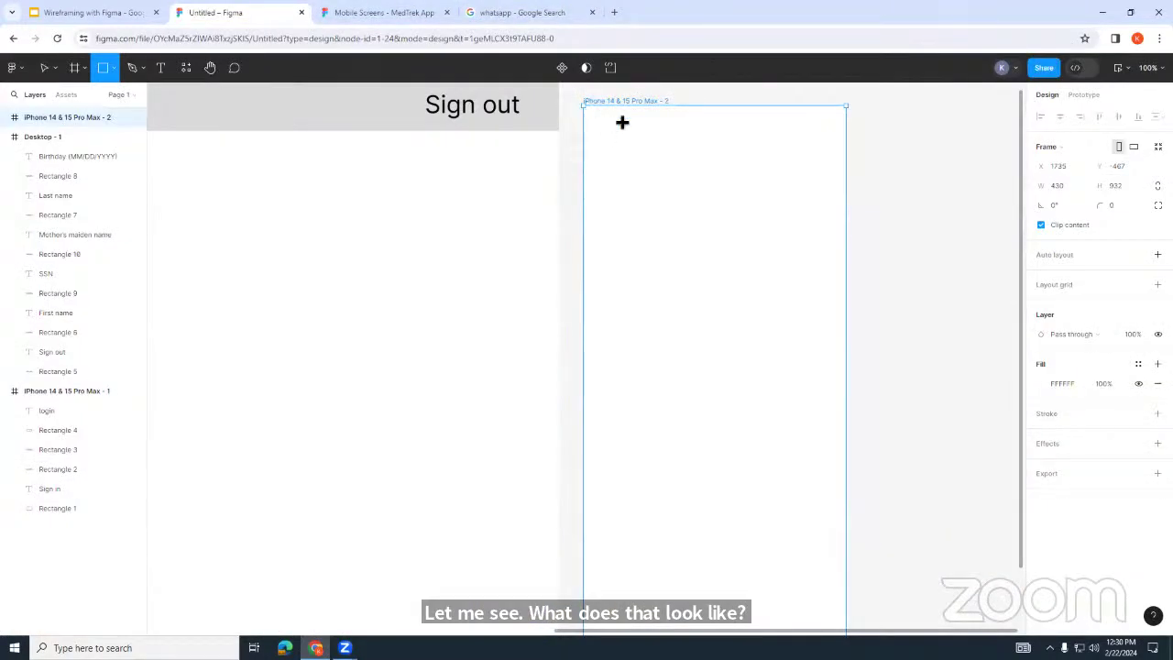
left_click_drag(585, 107, 845, 175)
left_click(509, 11)
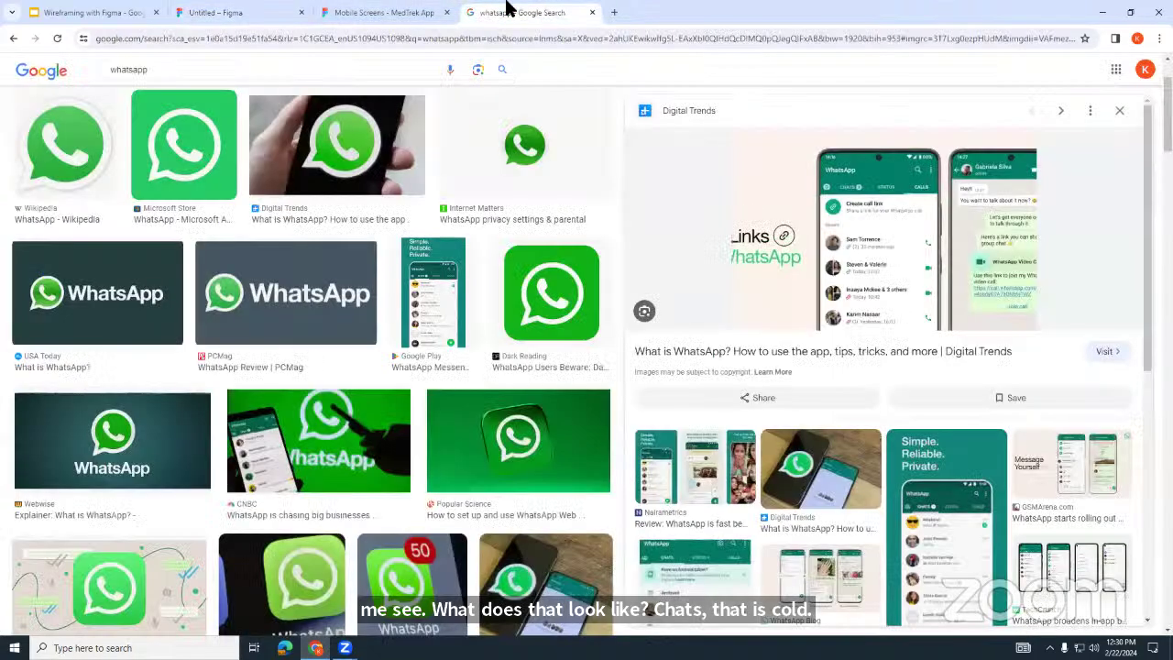
left_click(285, 11)
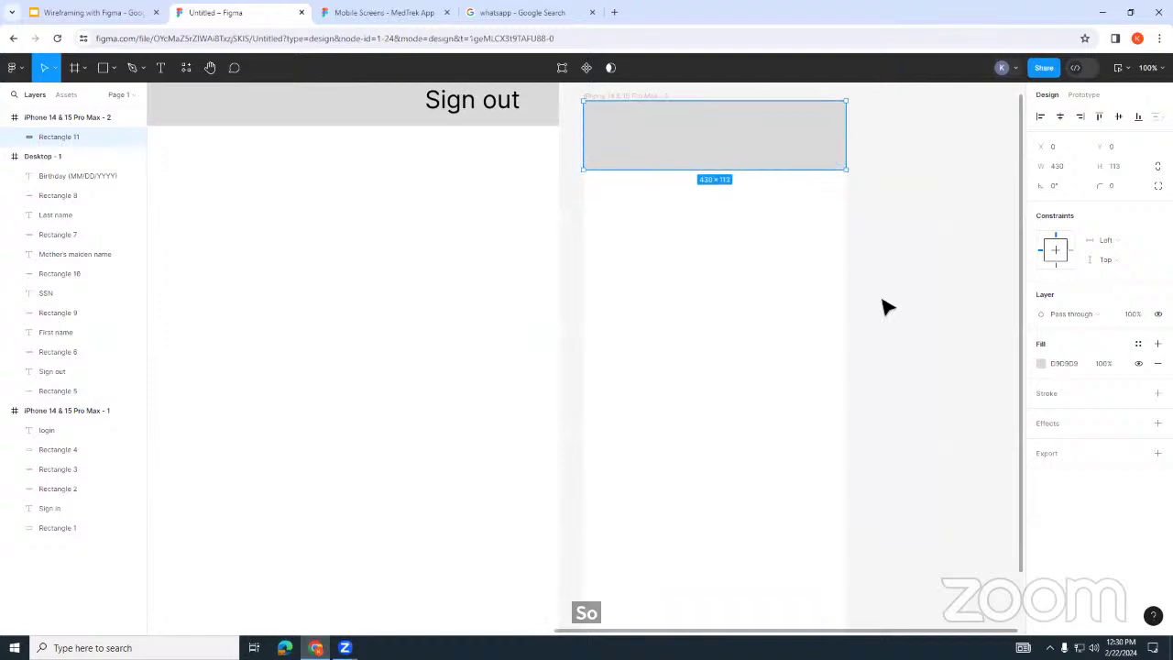
Step: Check the WhatsApp reference image and add a "Recent" text box about 119 × 36 just below the header rectangle
left_click(485, 11)
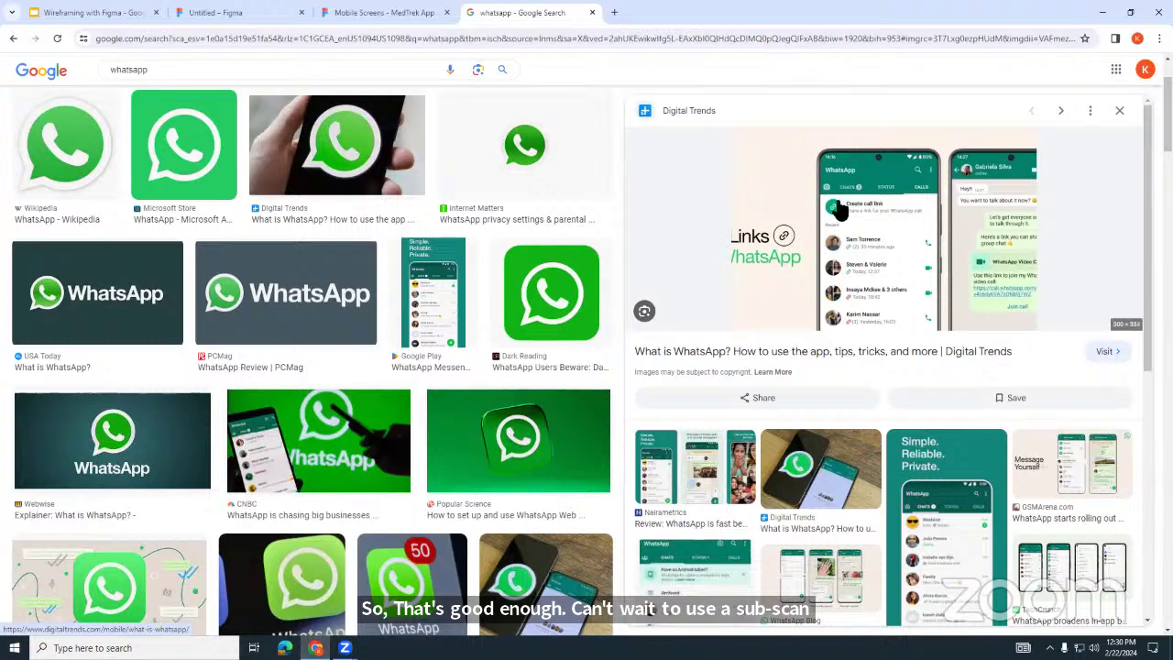
left_click(252, 11)
left_click(161, 67)
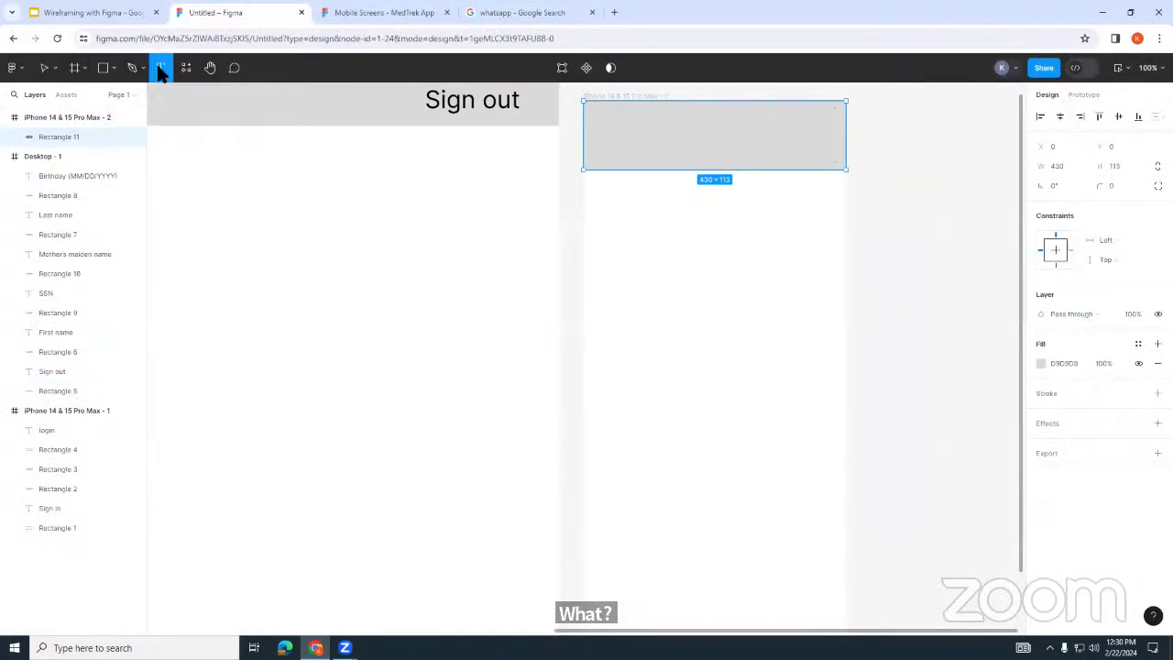
left_click(516, 13)
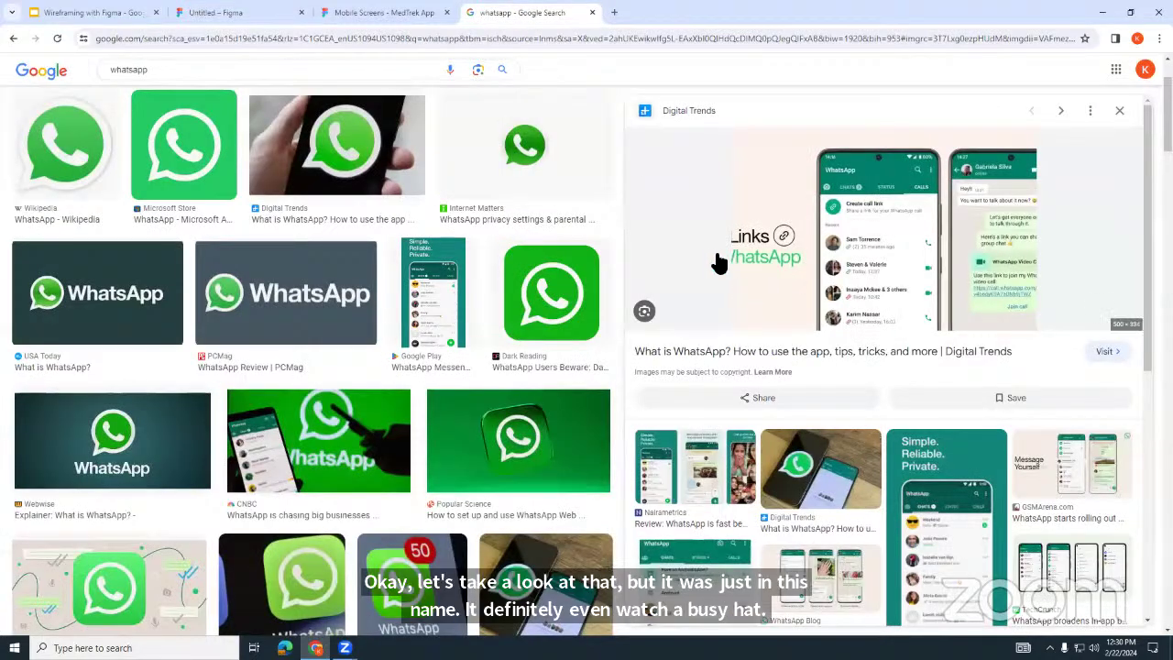
left_click(254, 11)
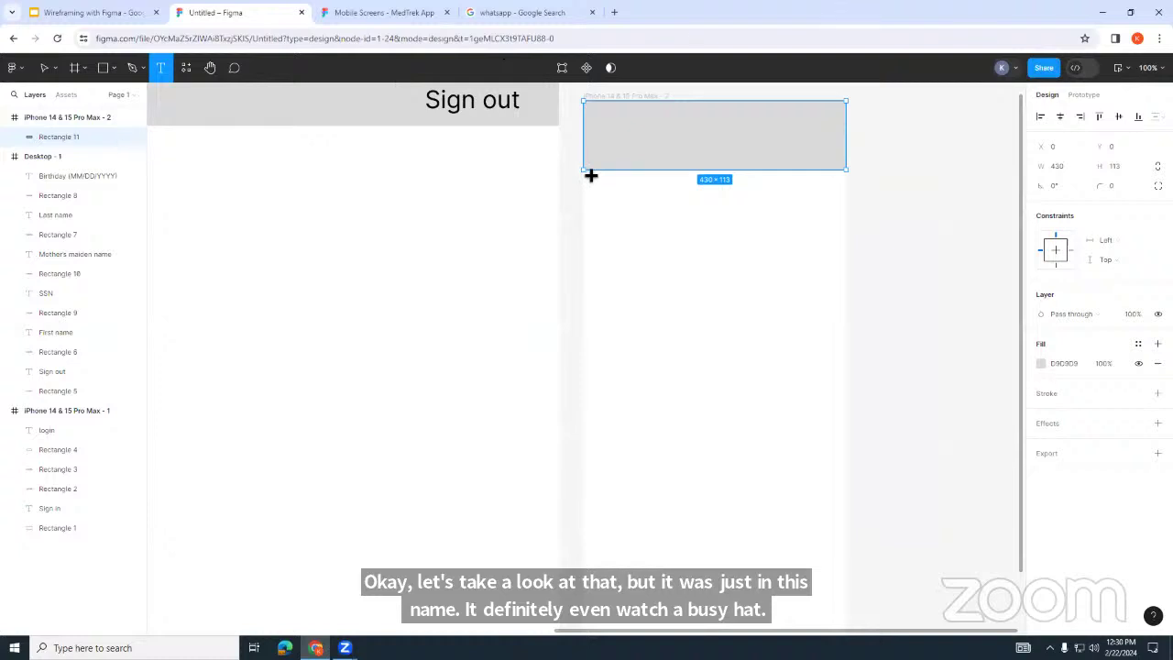
left_click_drag(584, 172, 656, 195)
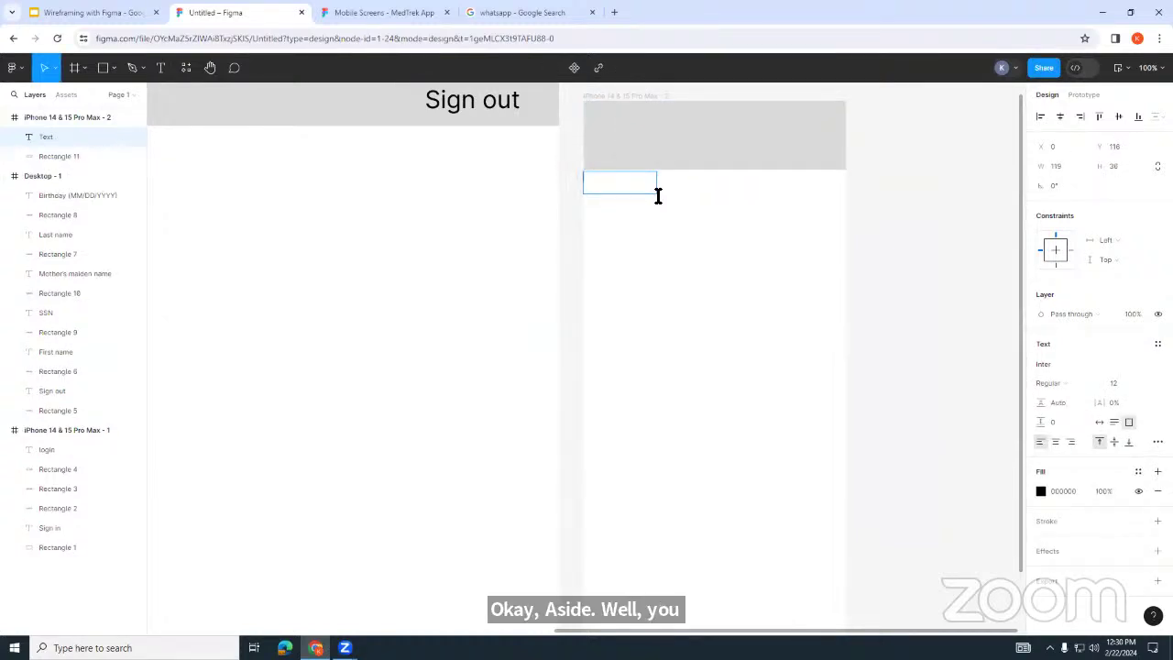
type("Recont")
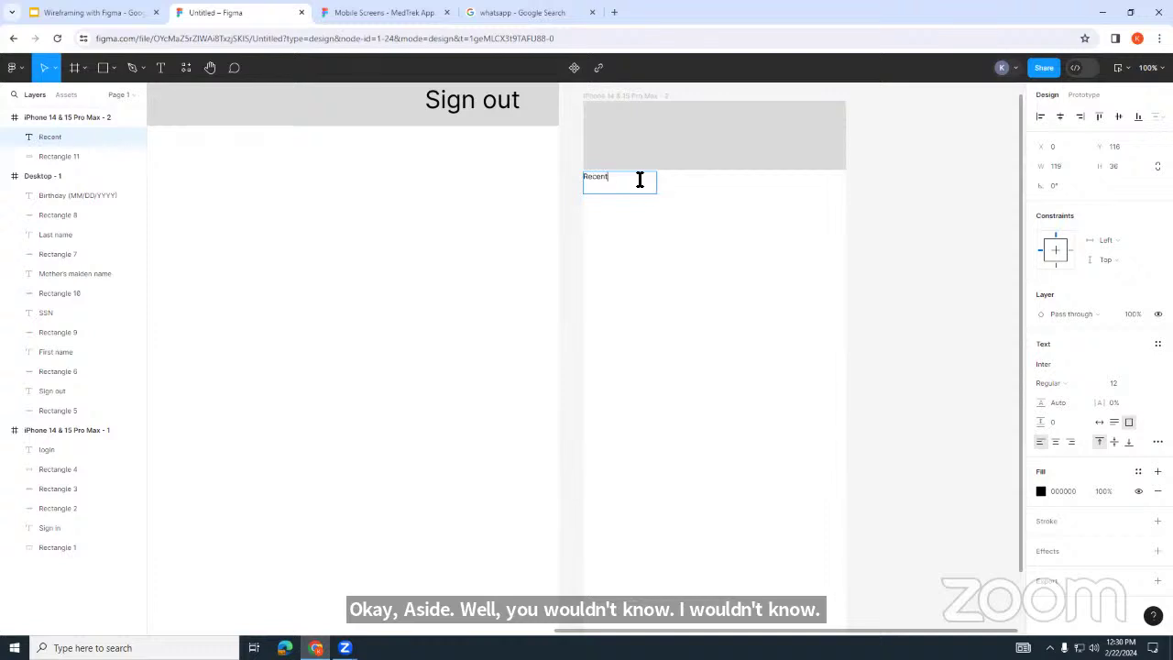
Step: Set the "Recent" text size to 20 and move the text box slightly inward to about X 8, Y 119
double_click(595, 183)
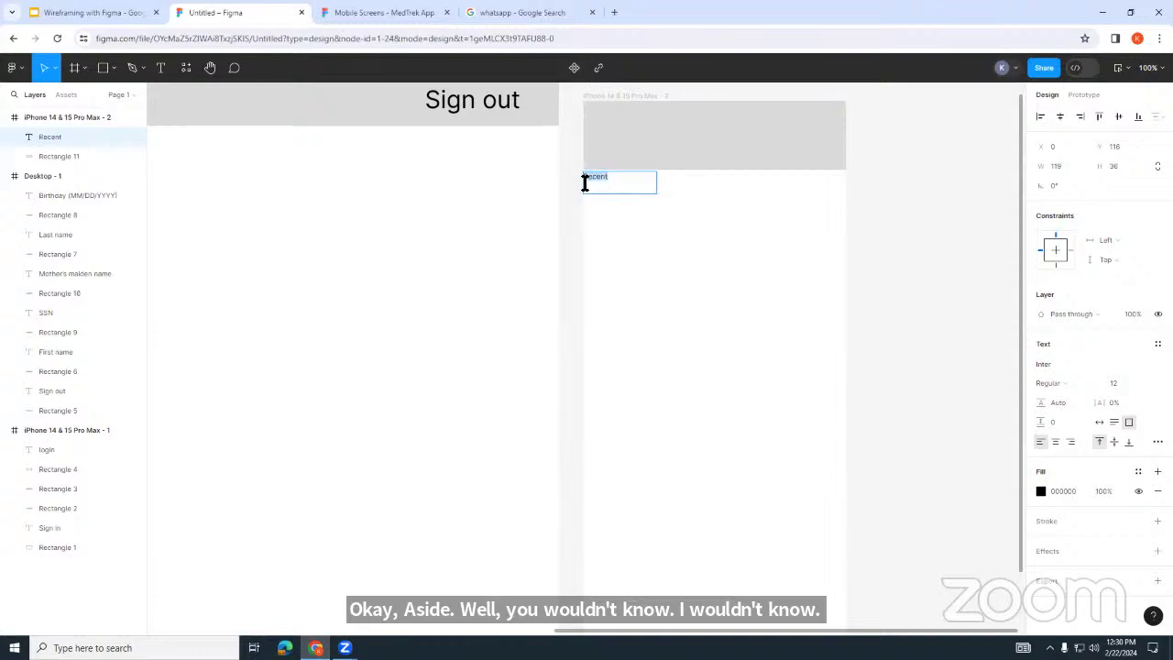
left_click(1141, 385)
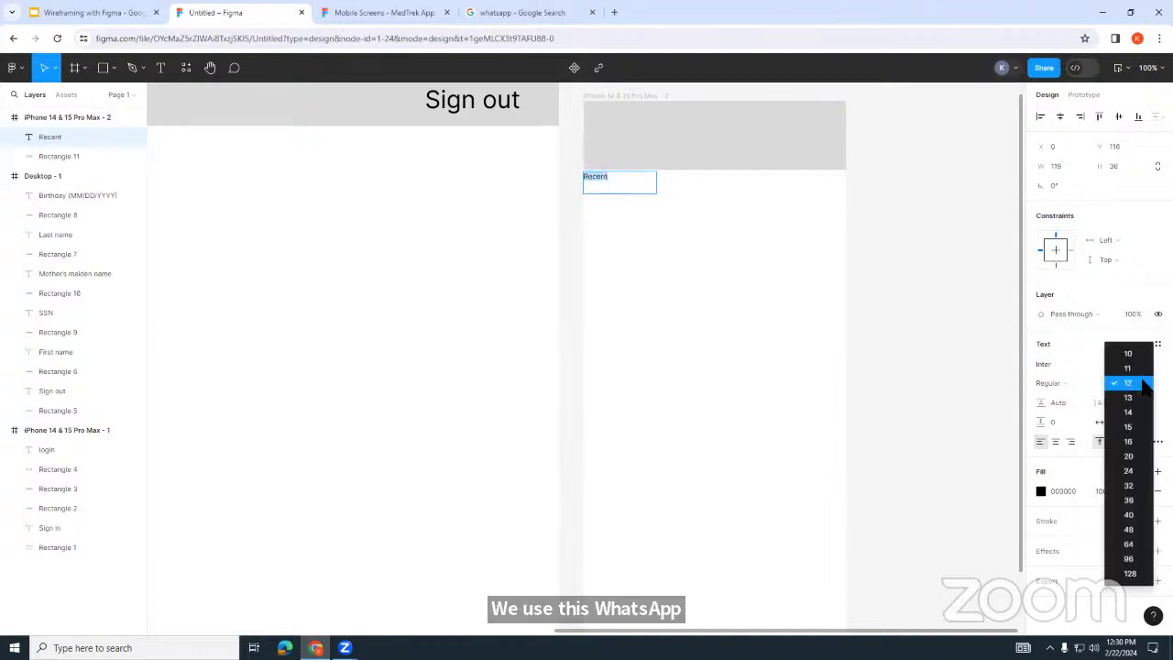
left_click(1129, 456)
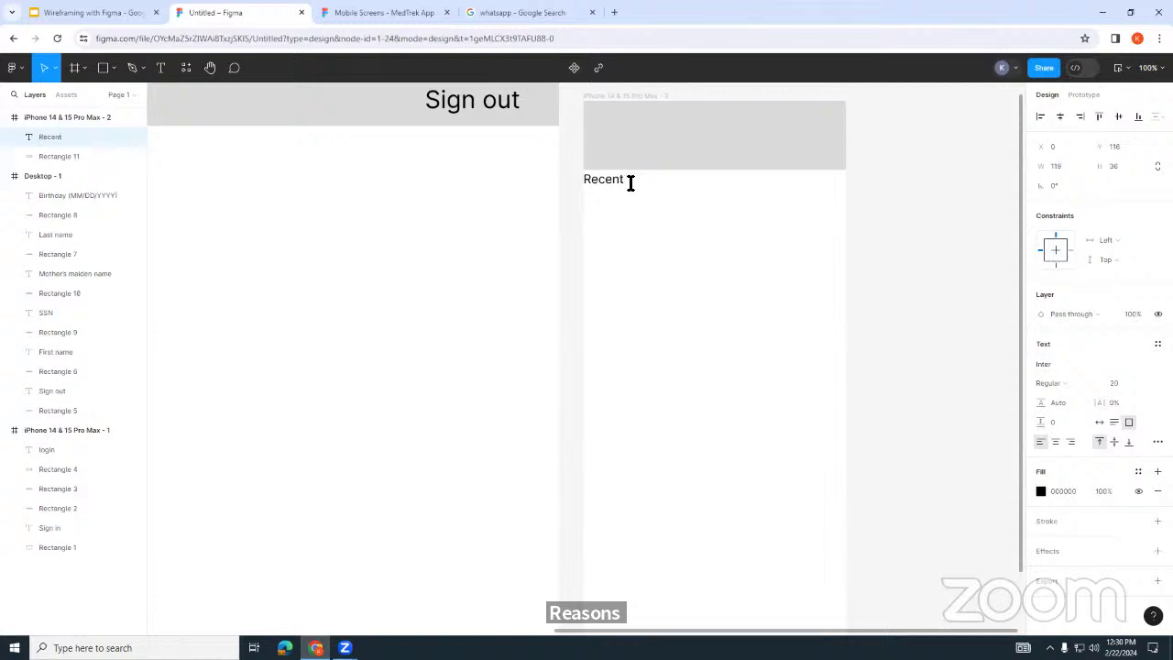
left_click(629, 256)
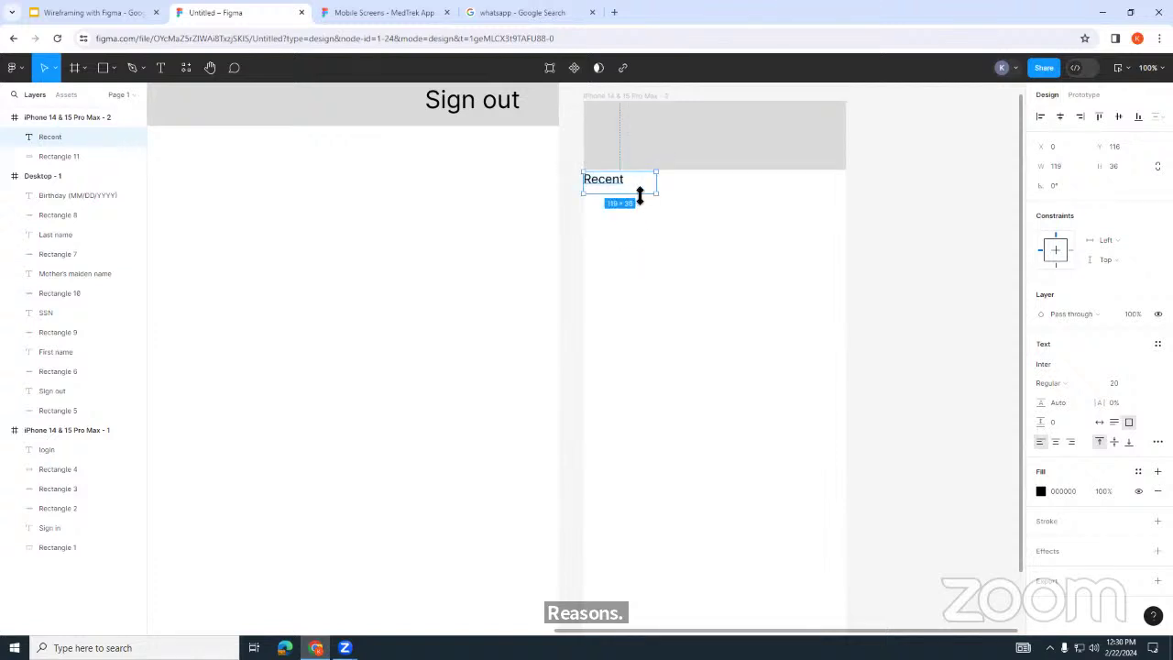
left_click_drag(639, 188, 648, 196)
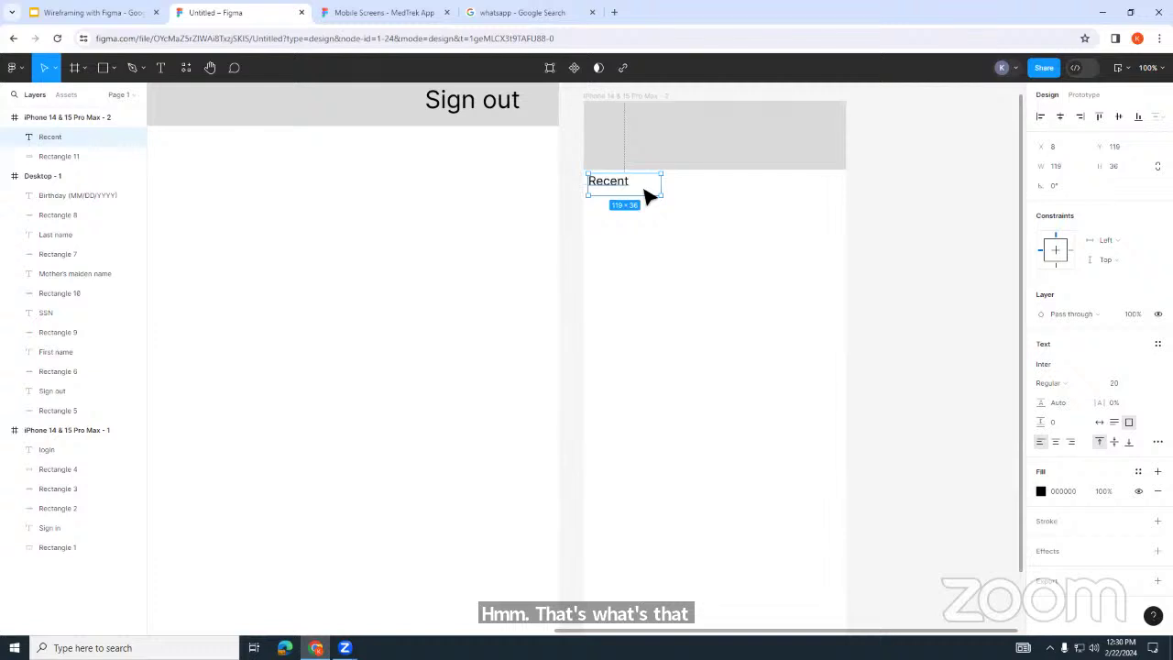
Step: Check the WhatsApp reference image and draw a profile-picture circle about 71 × 72 below the "Recent" label
left_click(592, 254)
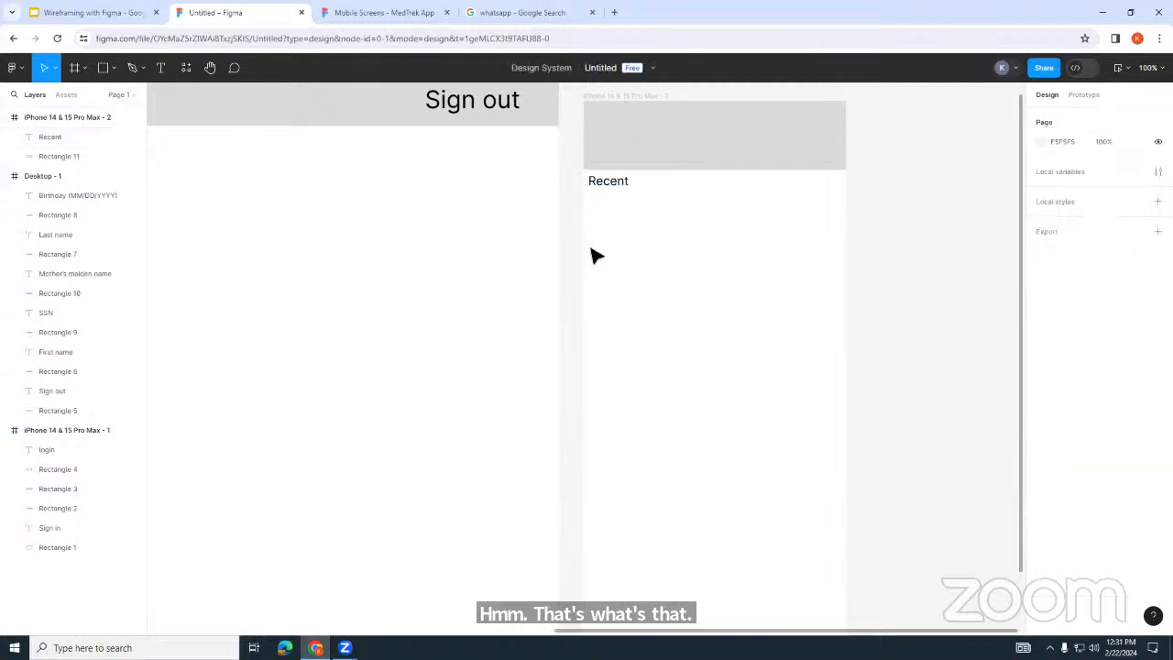
left_click(534, 11)
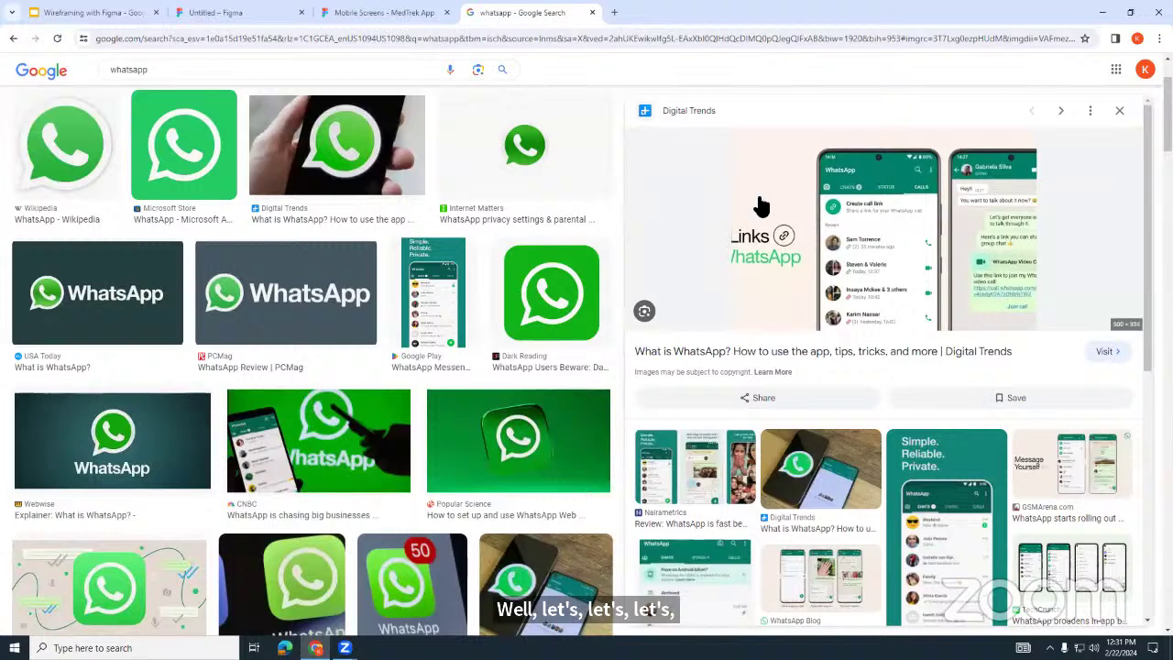
left_click(251, 10)
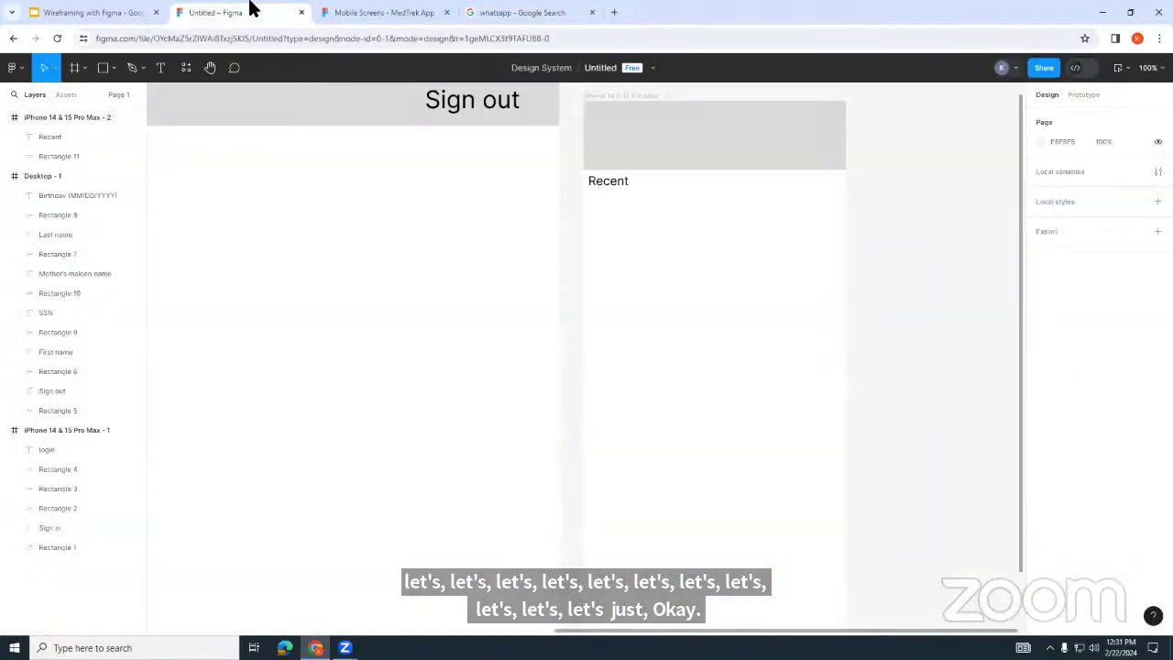
left_click(113, 68)
left_click(80, 141)
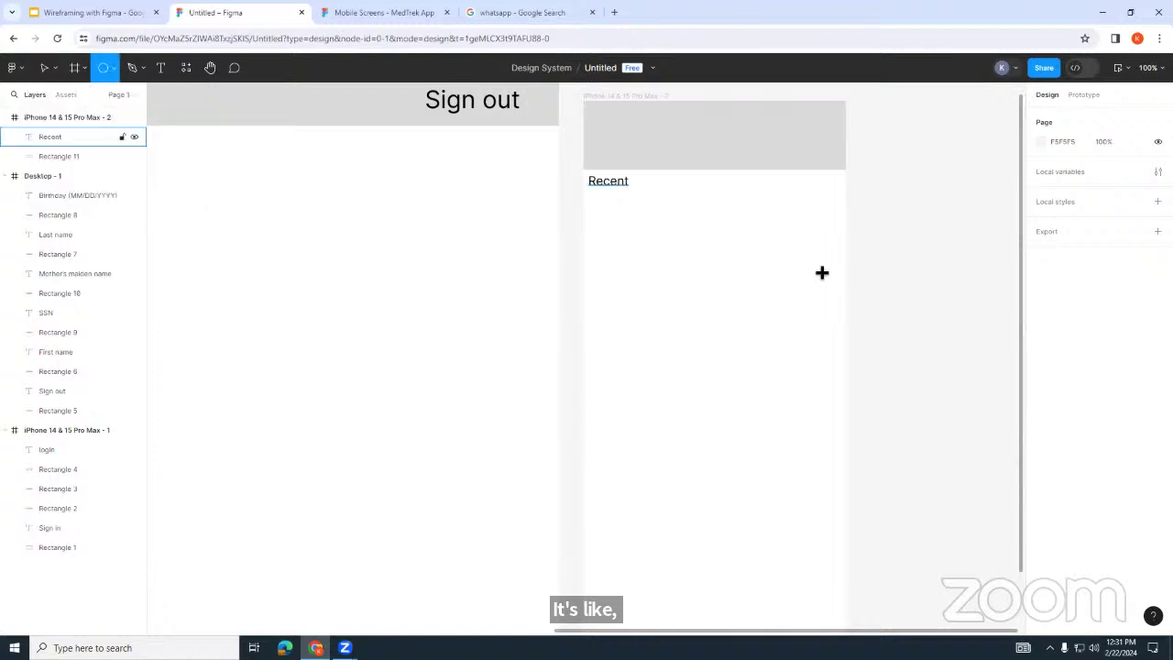
left_click_drag(599, 206, 636, 247)
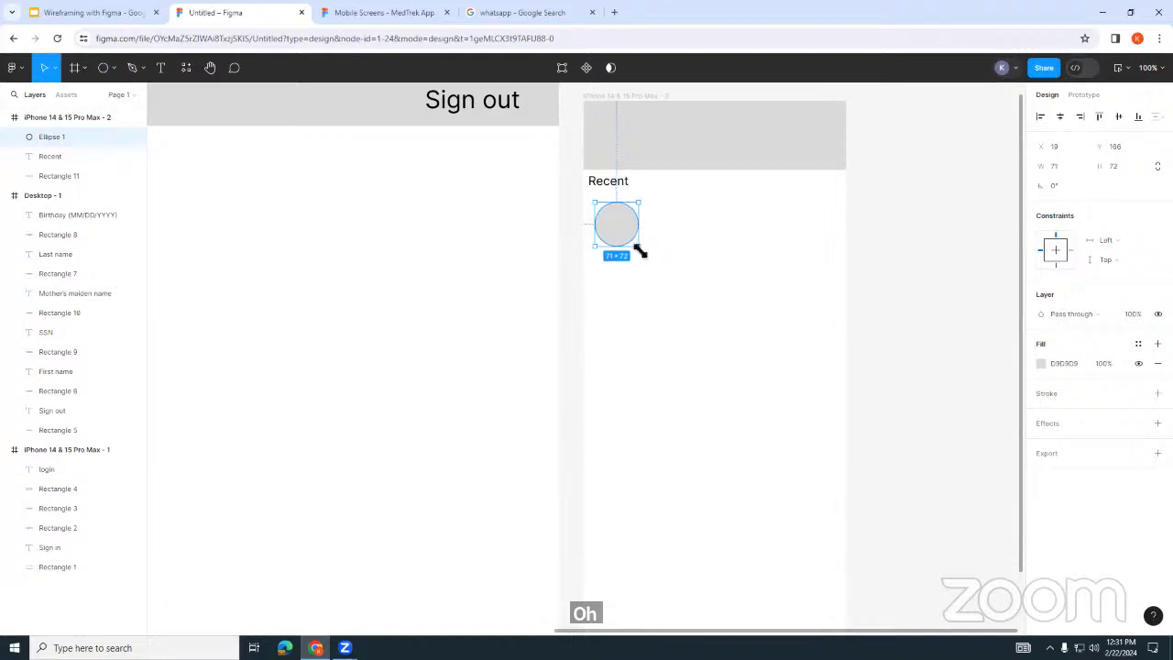
Step: Check the WhatsApp reference again and add a "Name" text box about 156 × 35 beside the circle's upper half
left_click(490, 11)
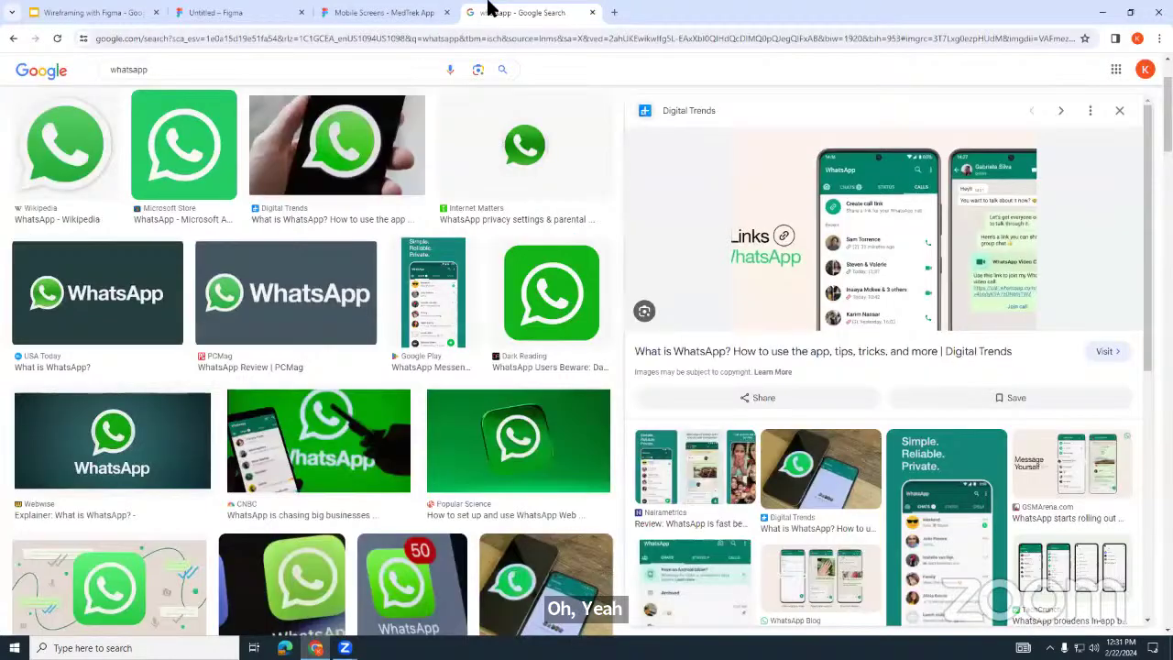
left_click(272, 11)
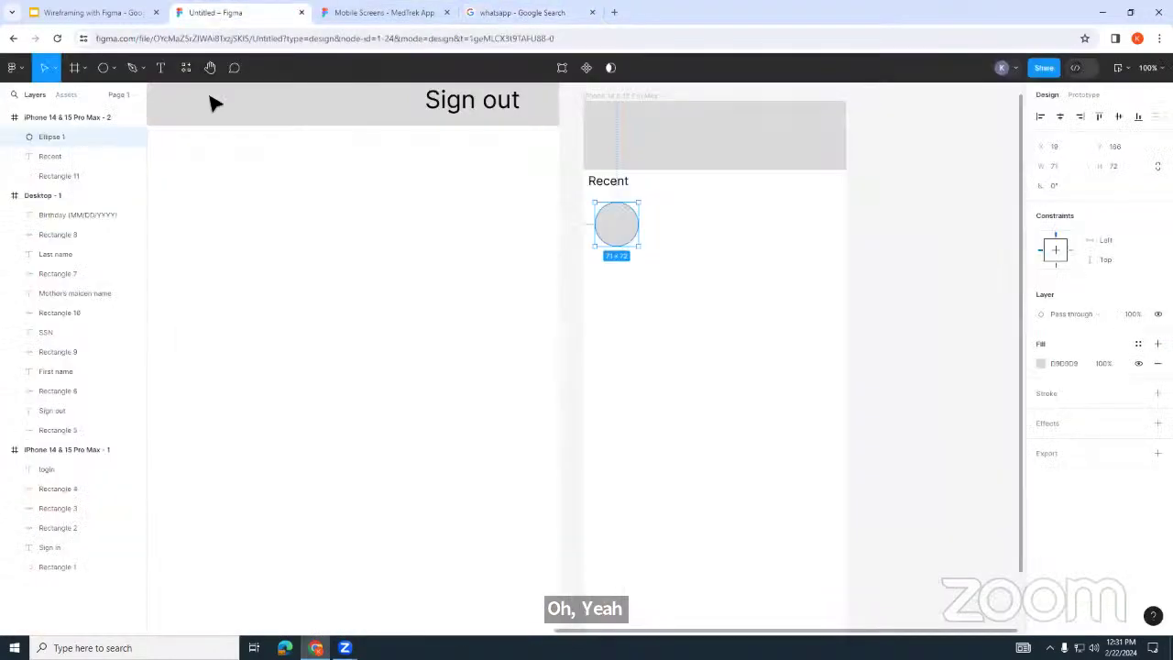
left_click(160, 68)
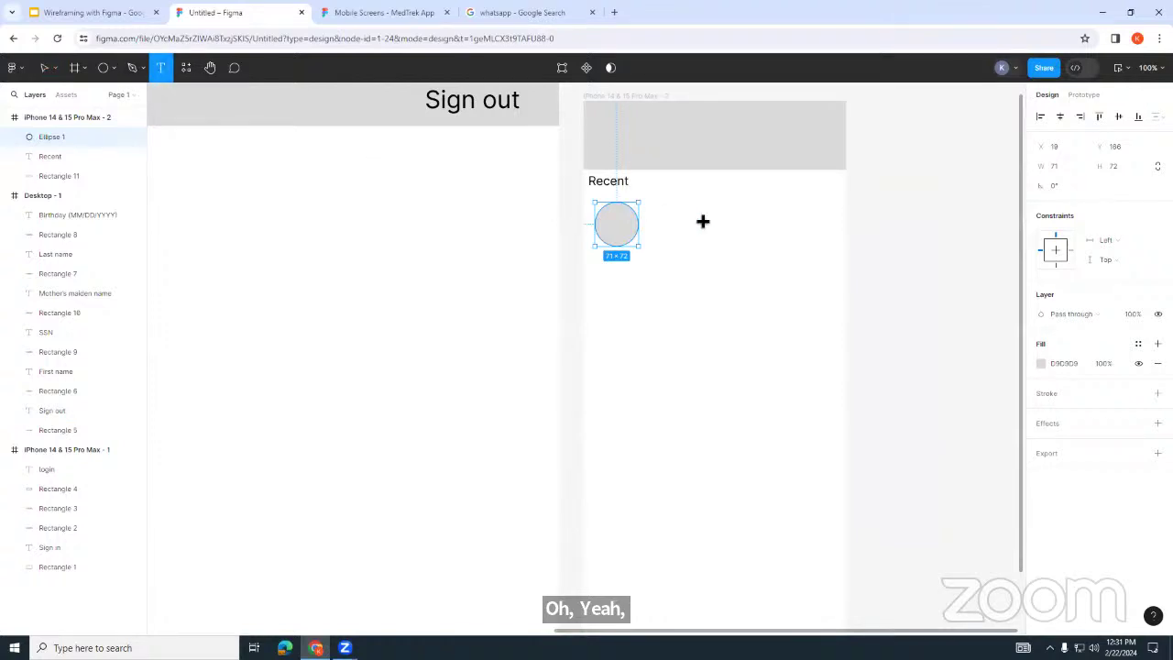
left_click_drag(644, 202, 740, 224)
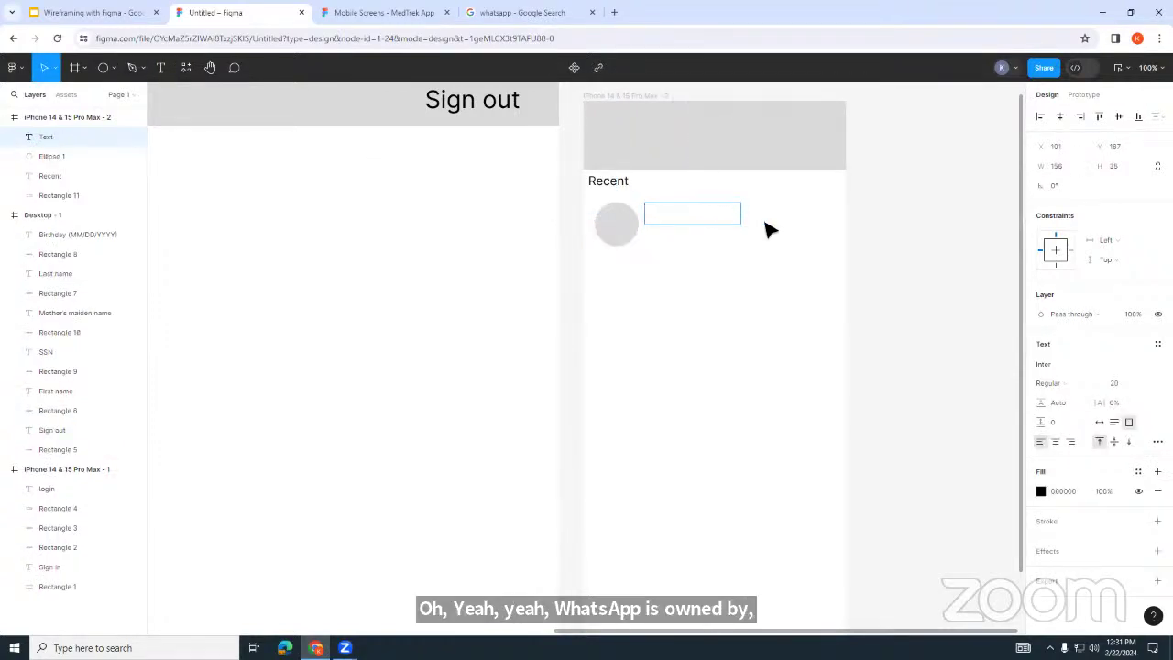
type("Name")
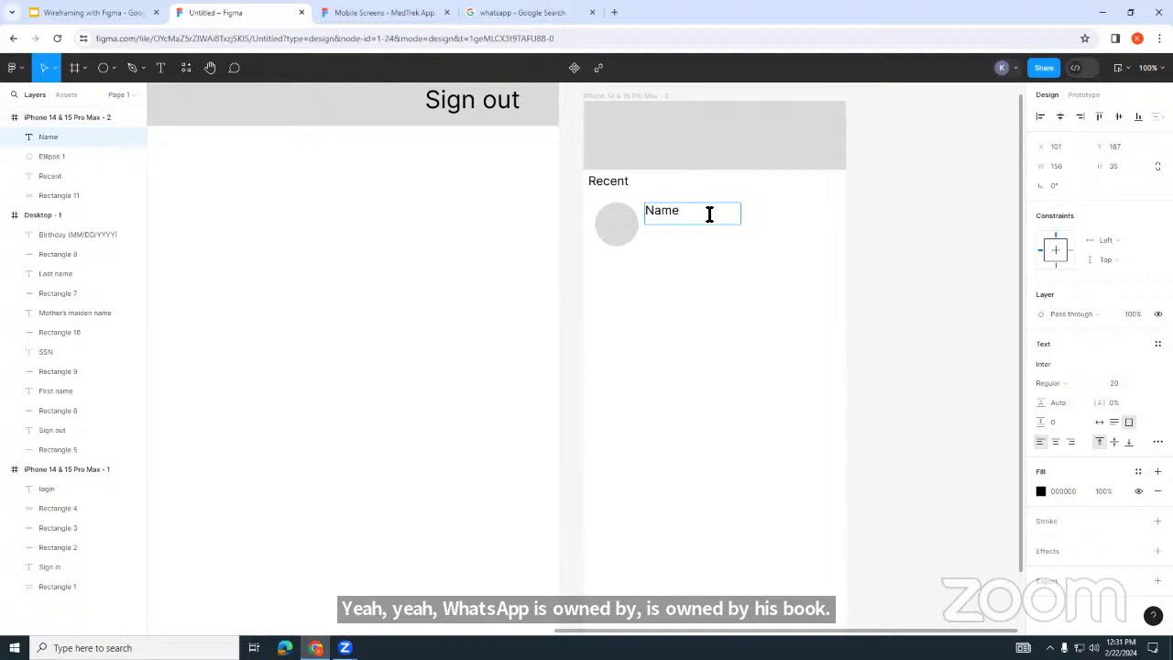
Step: Following the WhatsApp reference, add a "Last call at 00:00" text box about 173 × 30 below "Name"
left_click(523, 12)
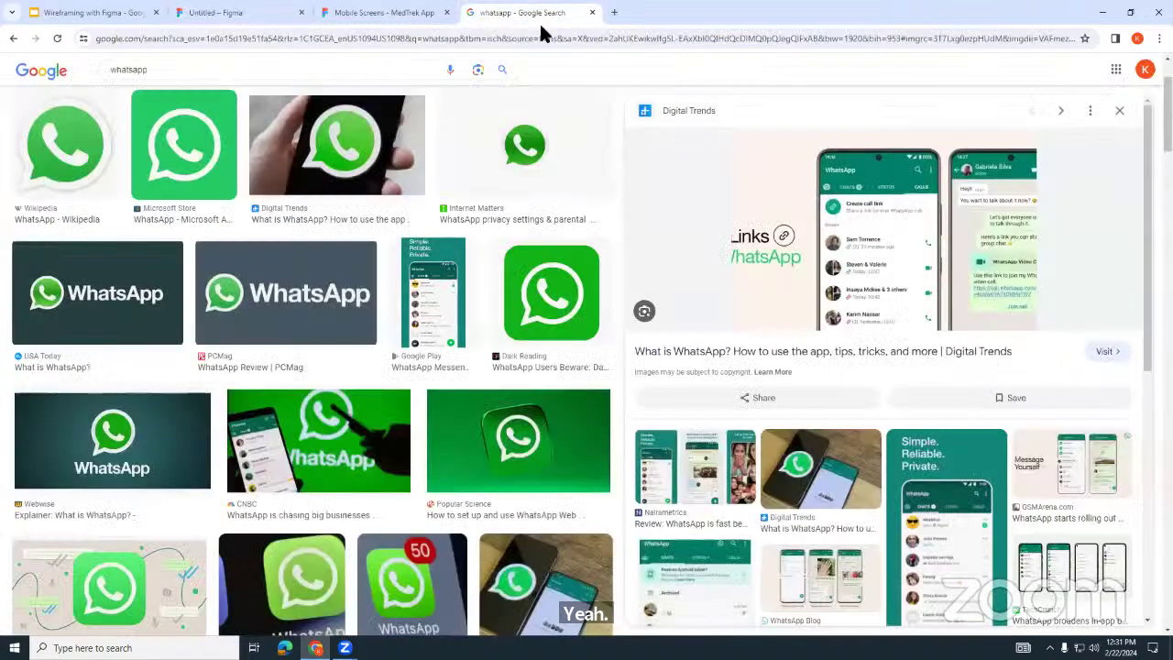
left_click(224, 11)
left_click(160, 68)
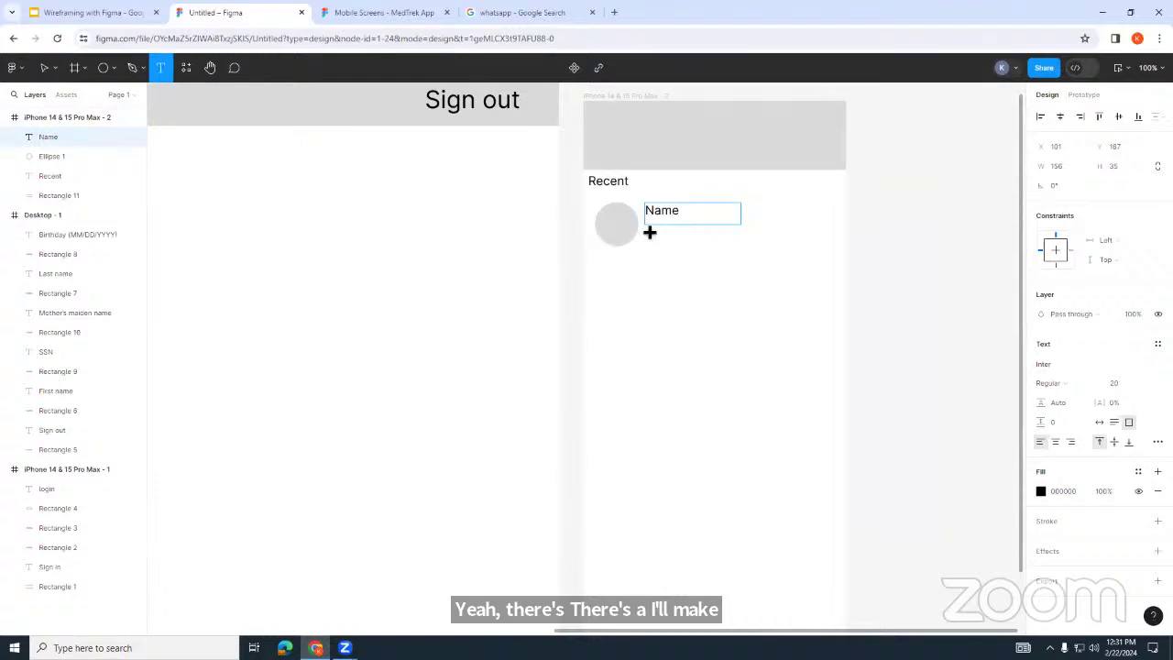
left_click_drag(646, 228, 752, 245)
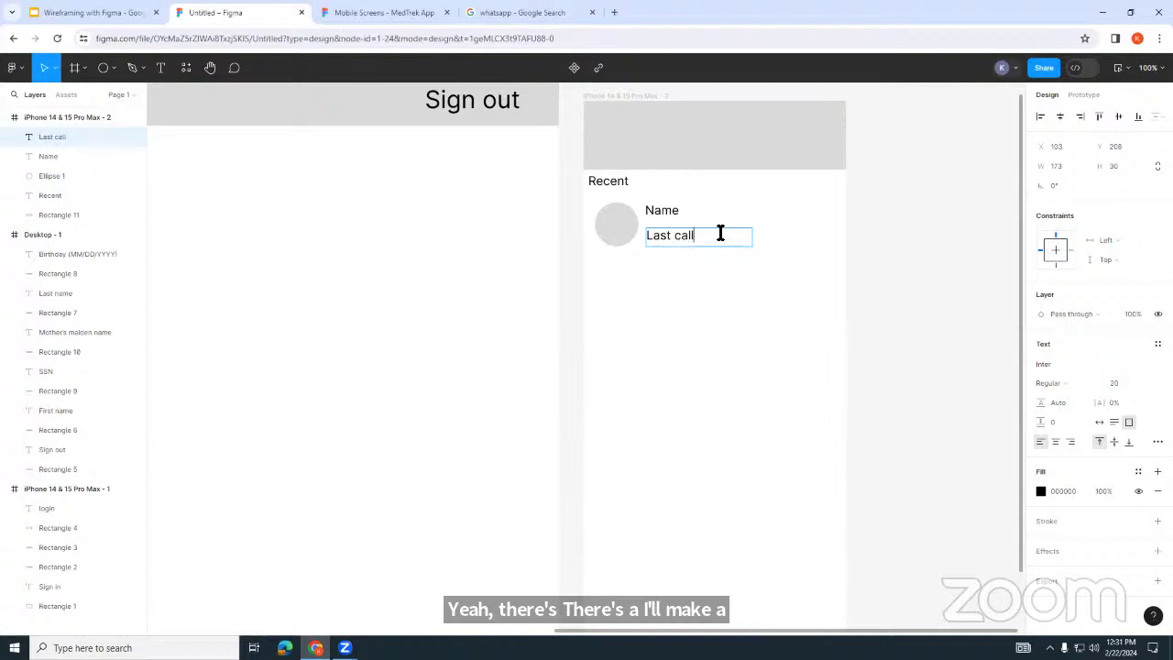
type("Last call at 6")
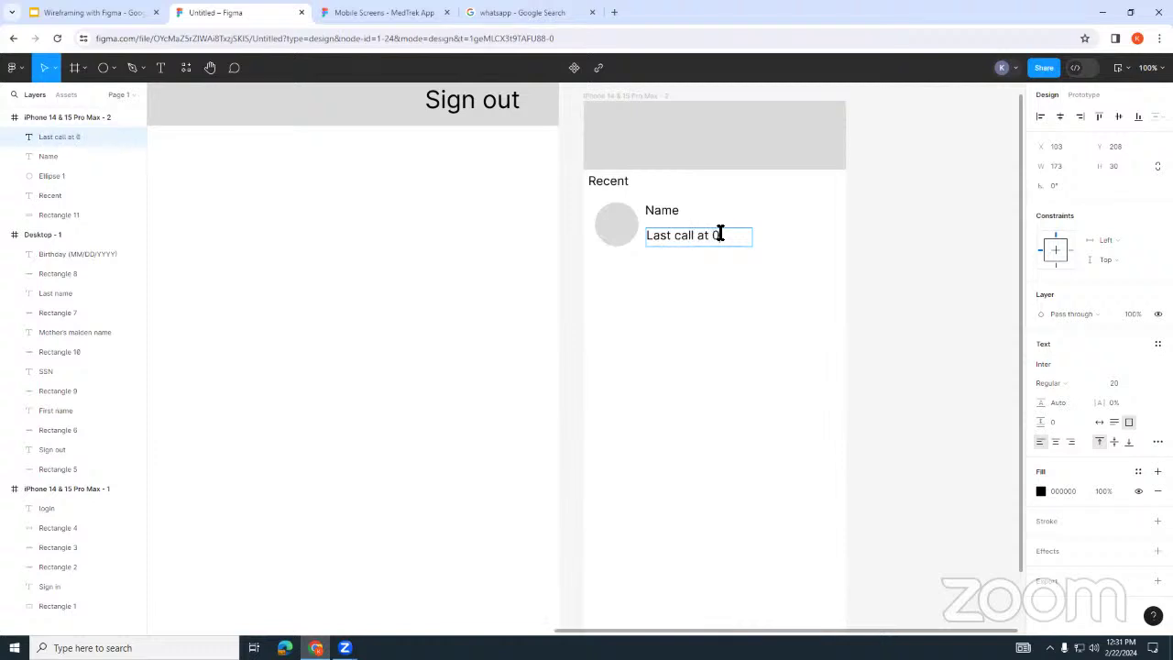
type("0:00")
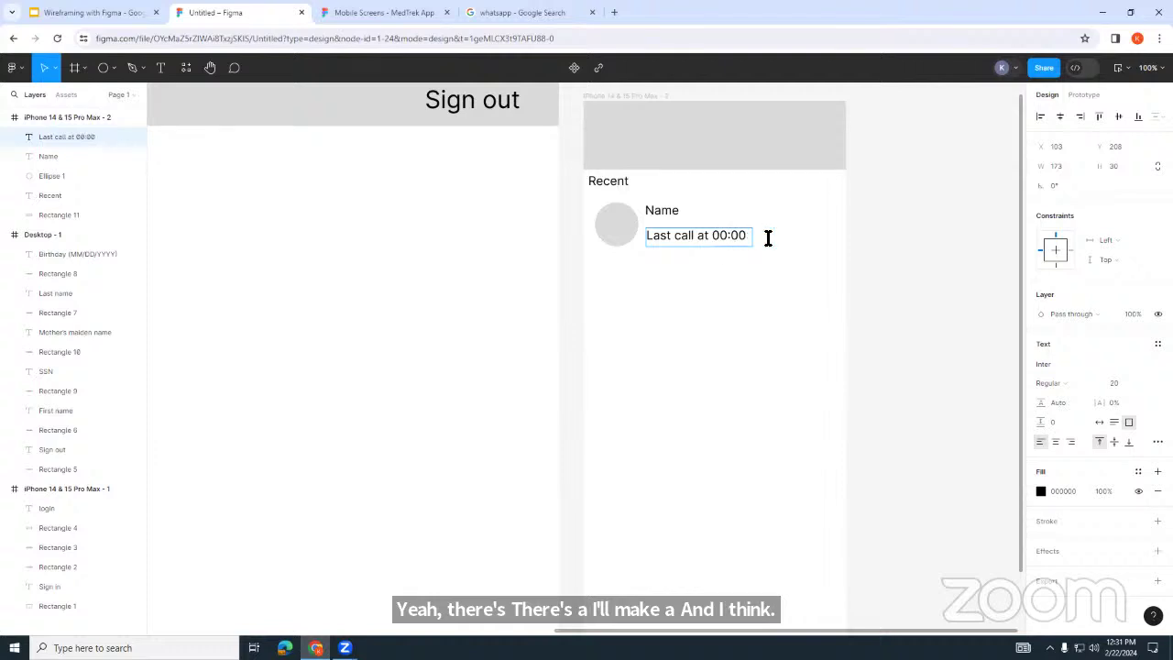
Step: Recolor the "Last call at 00:00" text to a medium grey of about 9B9797 and set its size to 16
left_click(1041, 492)
left_click_drag(892, 349, 863, 349)
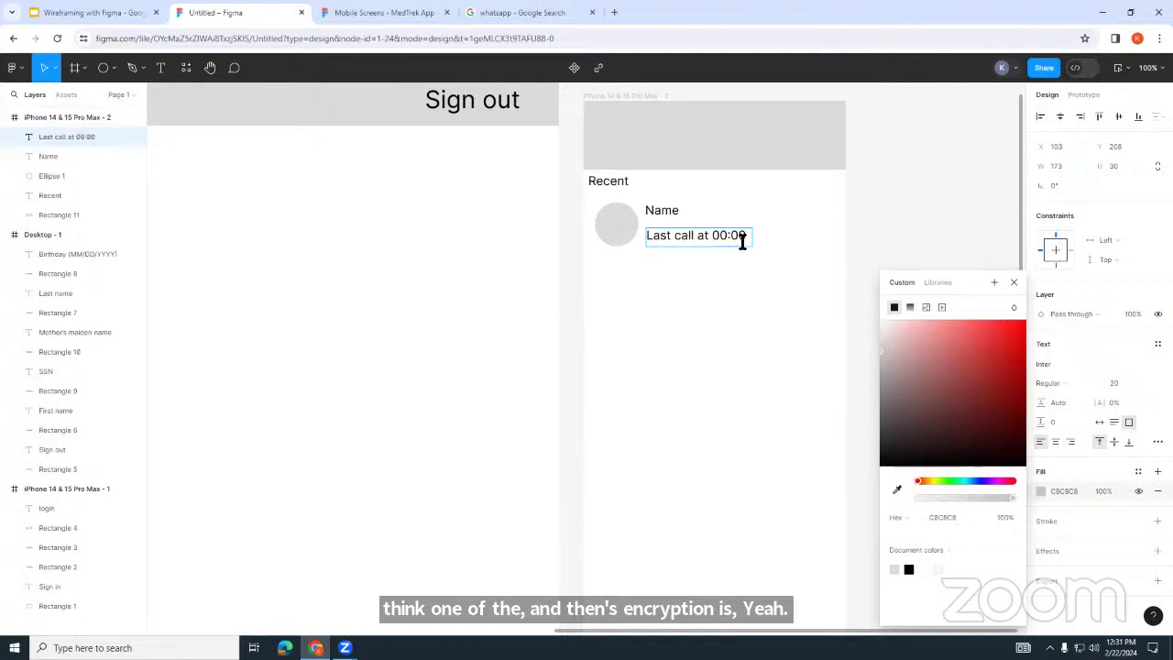
left_click_drag(747, 239, 643, 236)
mouse_move(901, 371)
left_mouse_down()
mouse_move(869, 345)
mouse_move(883, 396)
mouse_move(879, 375)
left_mouse_up()
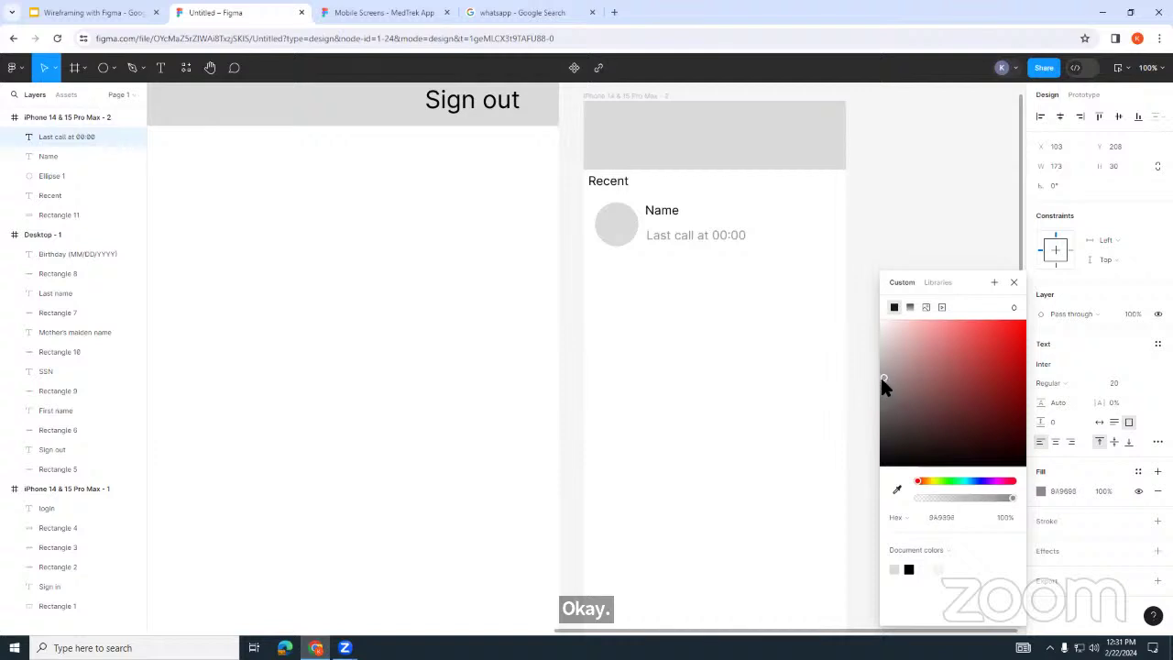
left_click(1136, 385)
left_click(1128, 367)
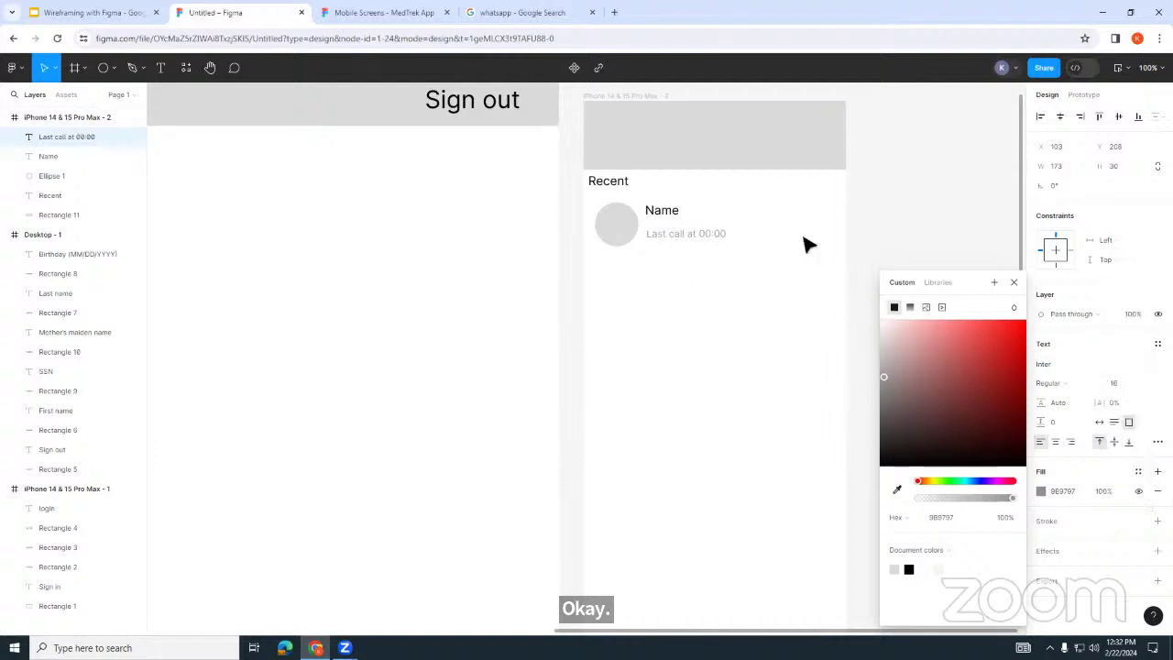
Step: Move the "Name" and "Last call at 00:00" texts closer together, left-aligned with each other and vertically centered beside the circle
left_click(692, 217)
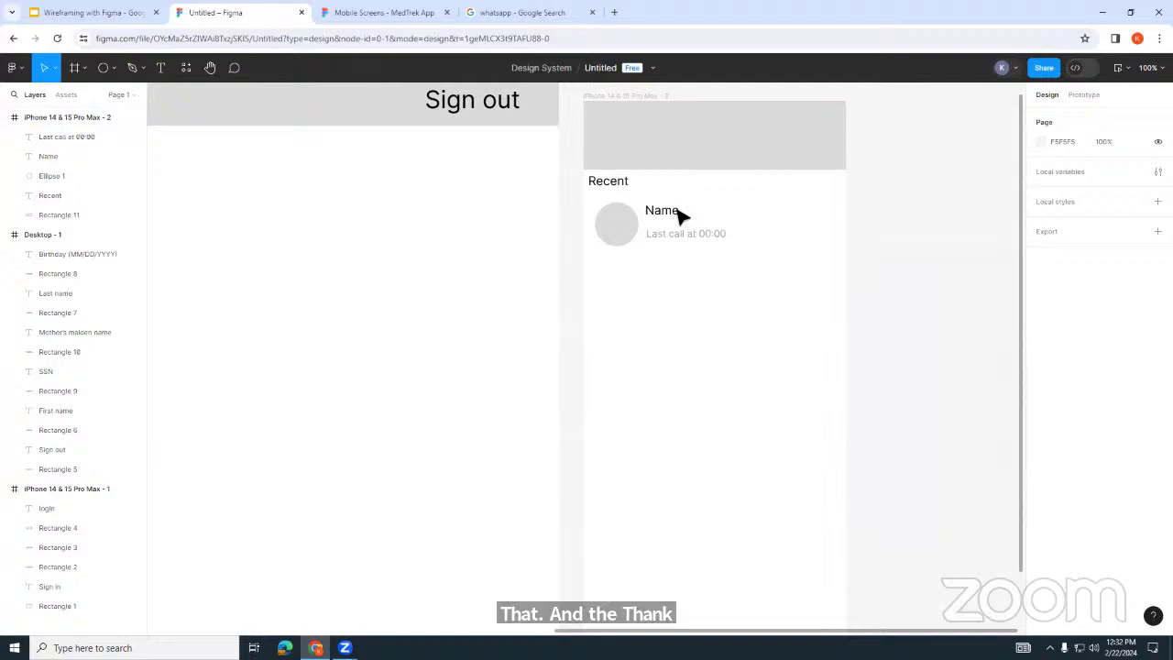
left_click(689, 220)
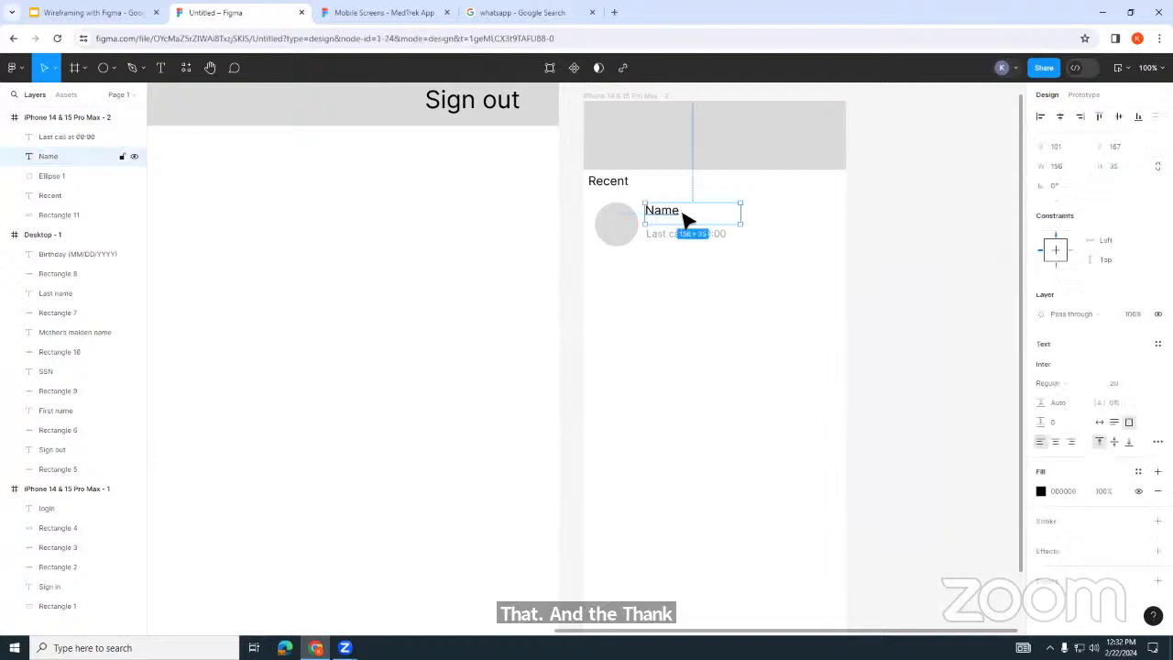
left_click(722, 239)
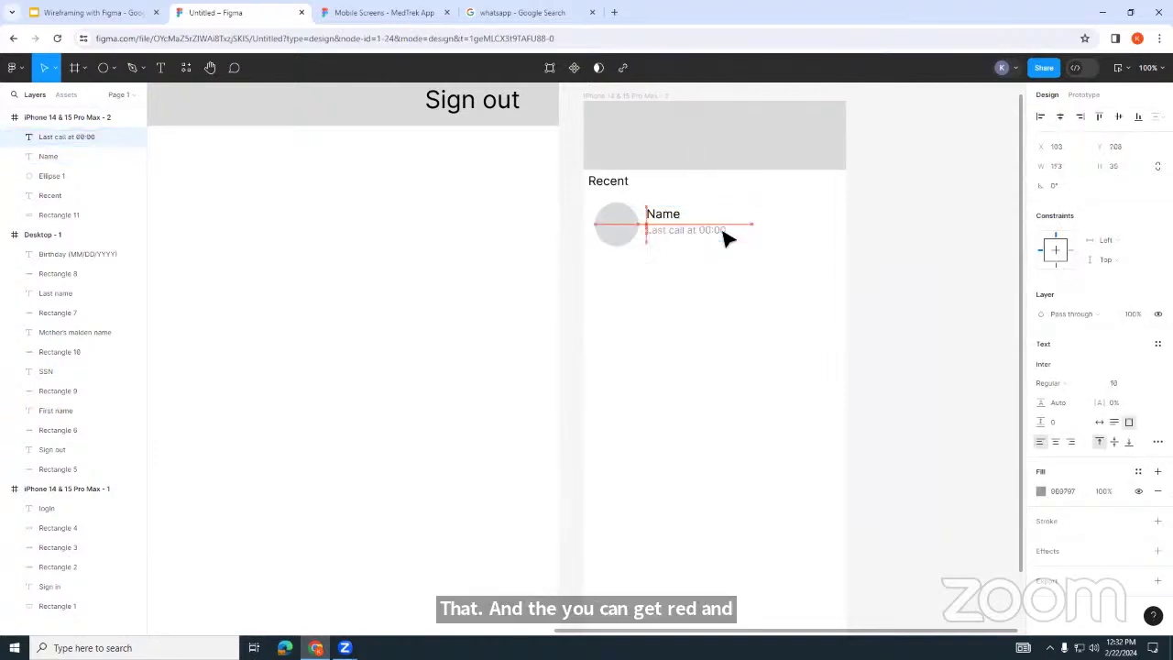
left_click(909, 235)
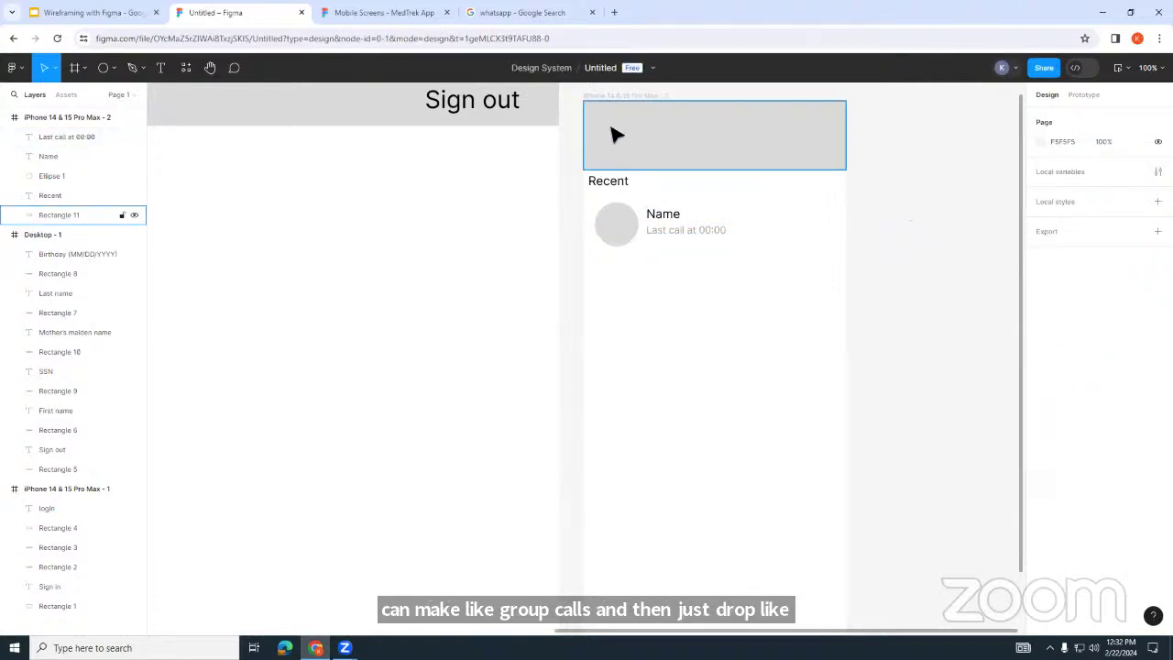
Step: Align the "Recent" text box's left edge with the circle at X 19 and recolor its text medium grey
left_click(627, 185)
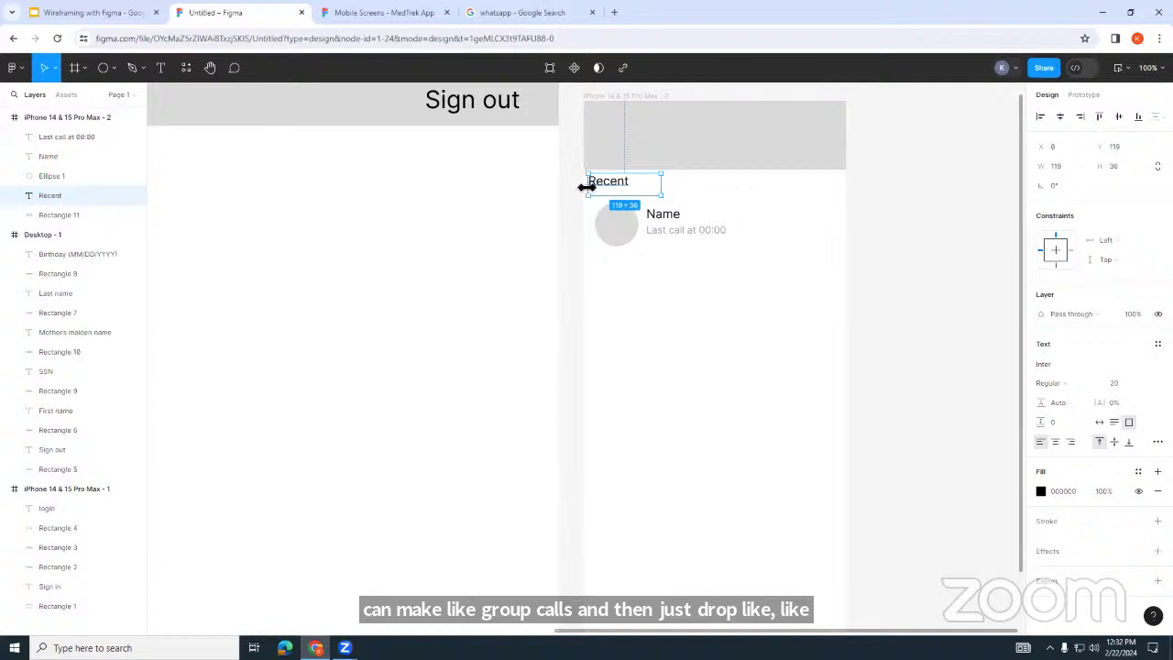
left_click_drag(586, 183, 594, 186)
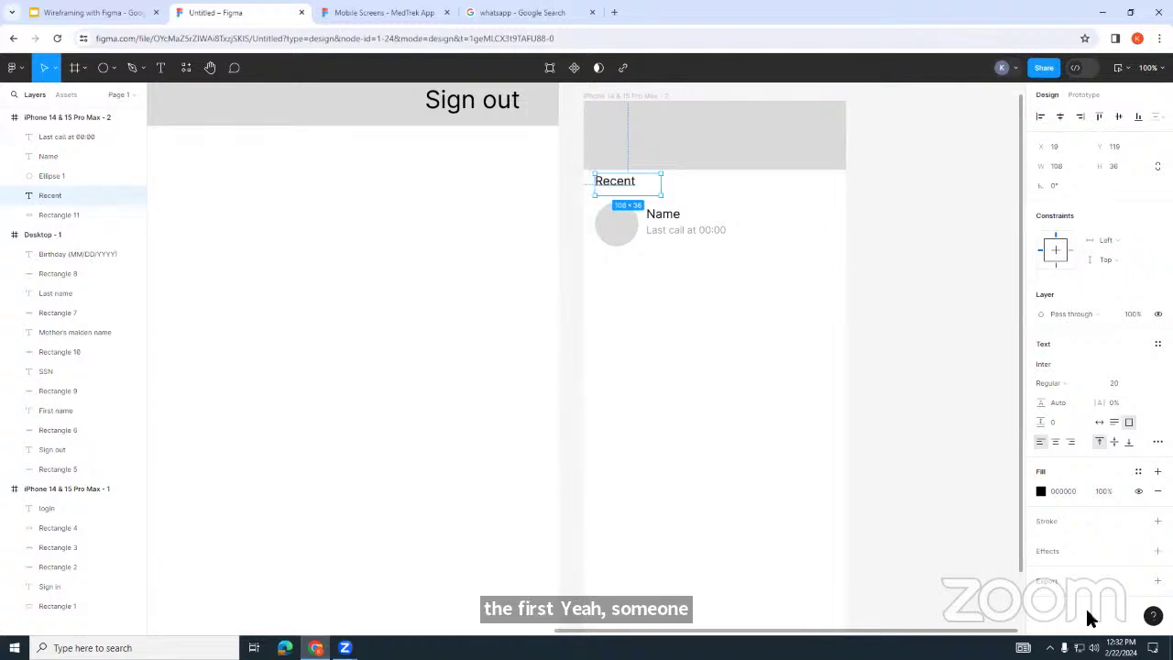
left_click(1040, 492)
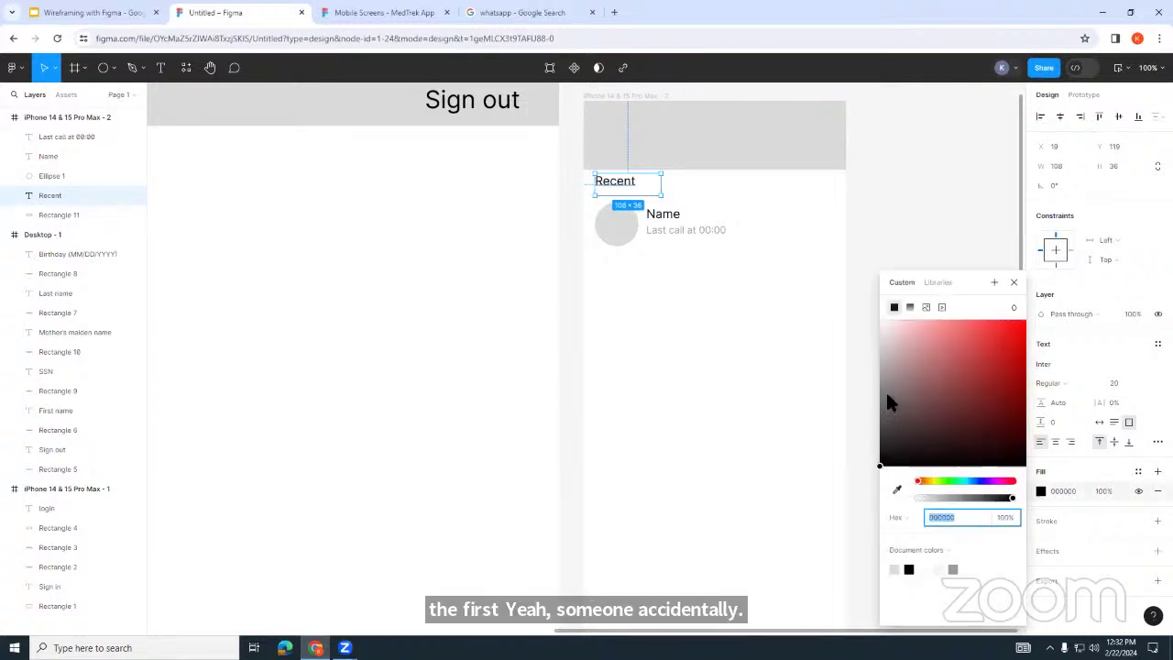
left_click_drag(885, 389, 875, 386)
left_click_drag(876, 410, 876, 411)
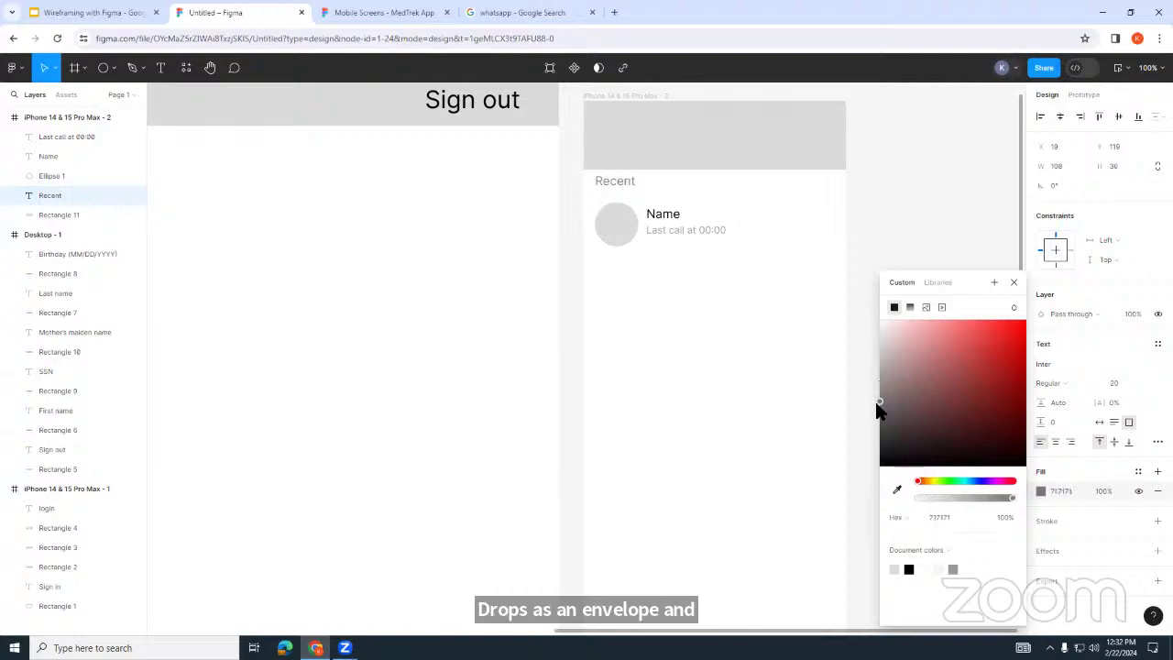
Step: Change the header rectangle's fill to a dark WhatsApp-style green of about 39775D
left_click(841, 126)
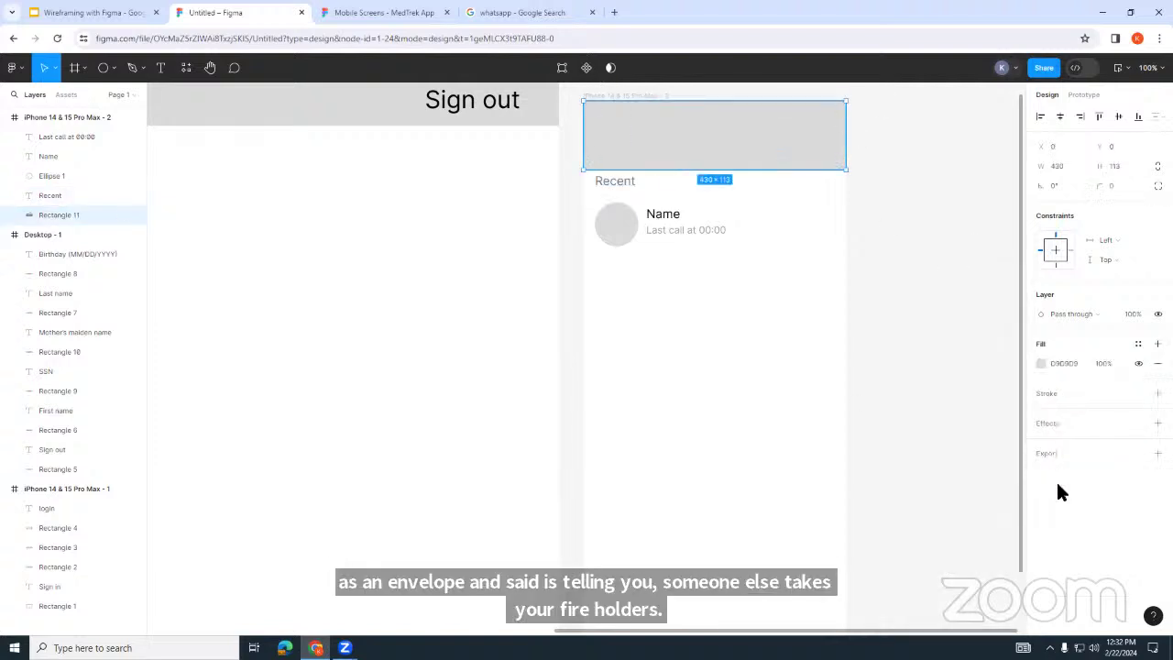
left_click(1040, 364)
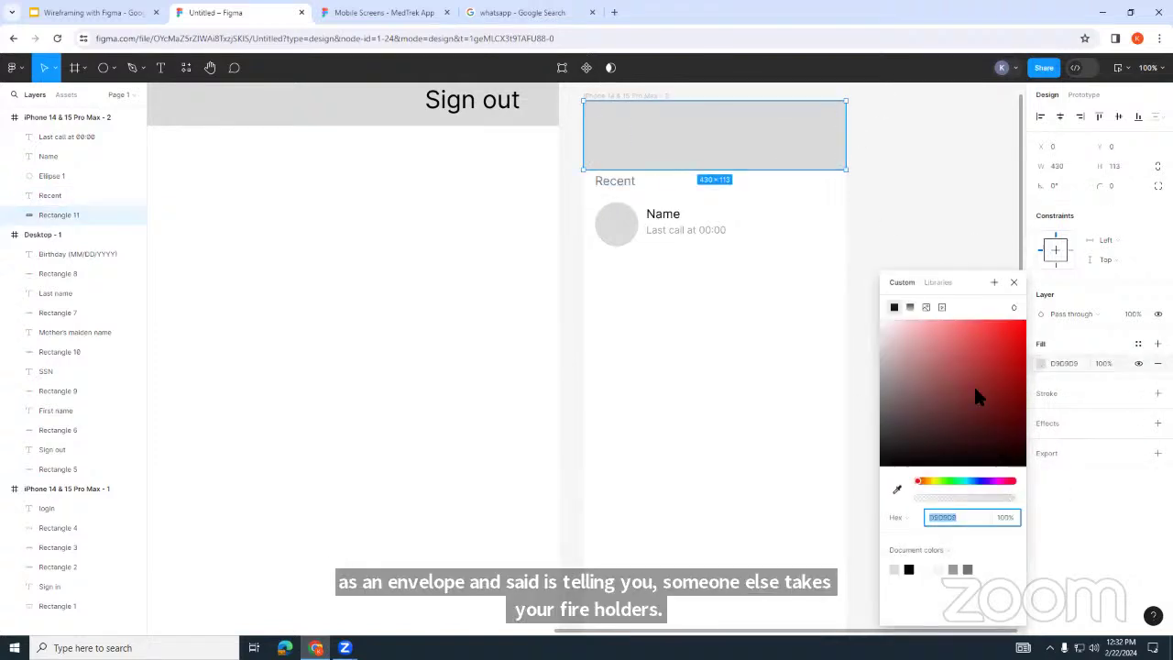
left_click(958, 481)
left_click_drag(932, 405, 958, 403)
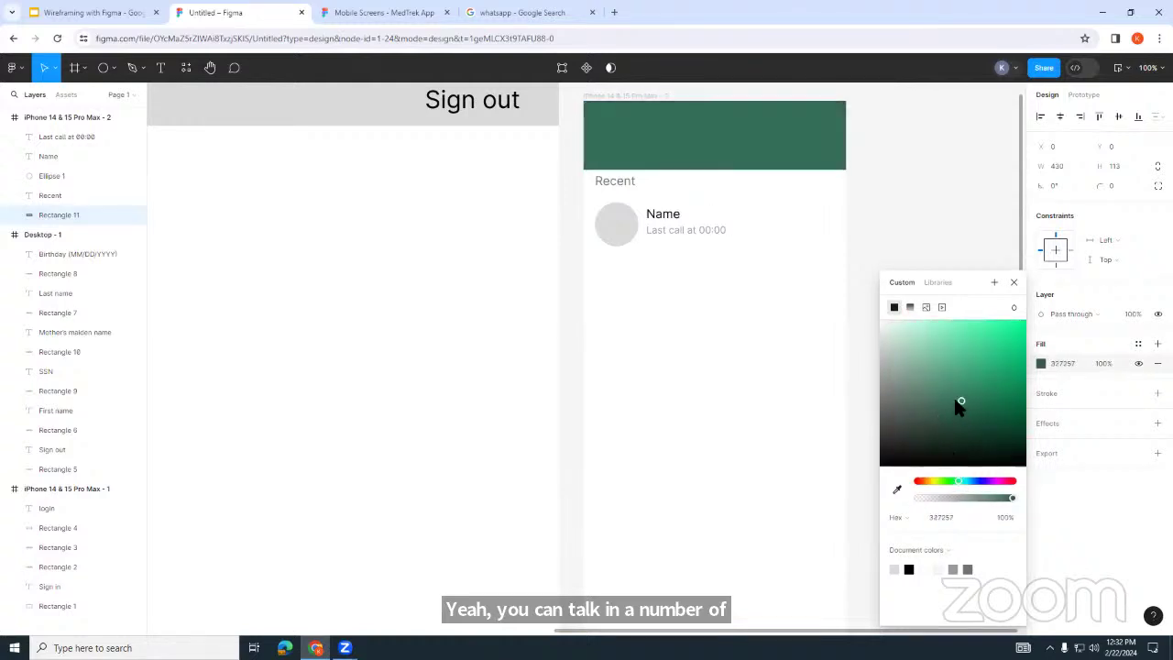
left_click(914, 241)
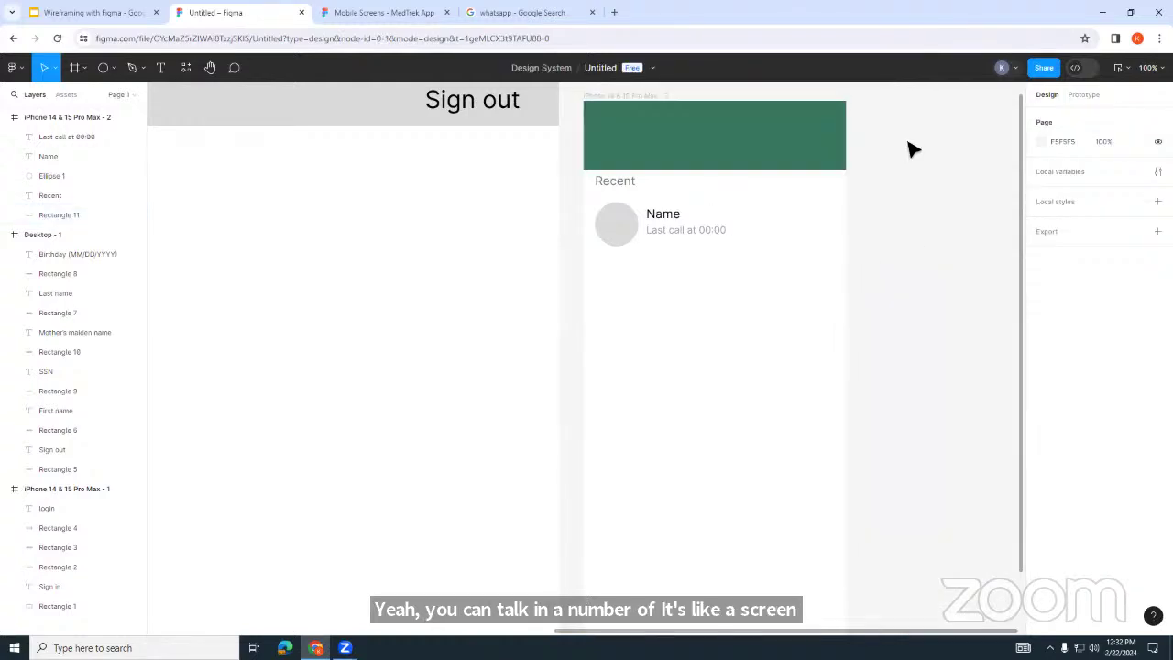
Step: Compare the header with the WhatsApp reference image and lighten its fill to a green of about 53A180
left_click(348, 11)
left_click(540, 11)
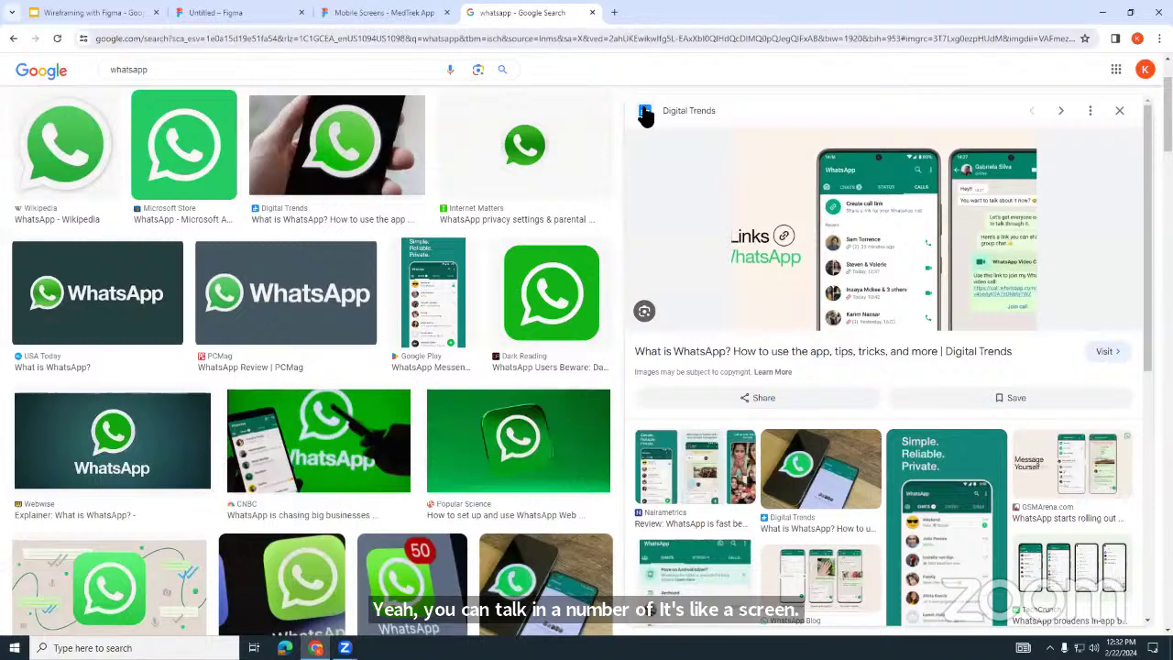
left_click(261, 11)
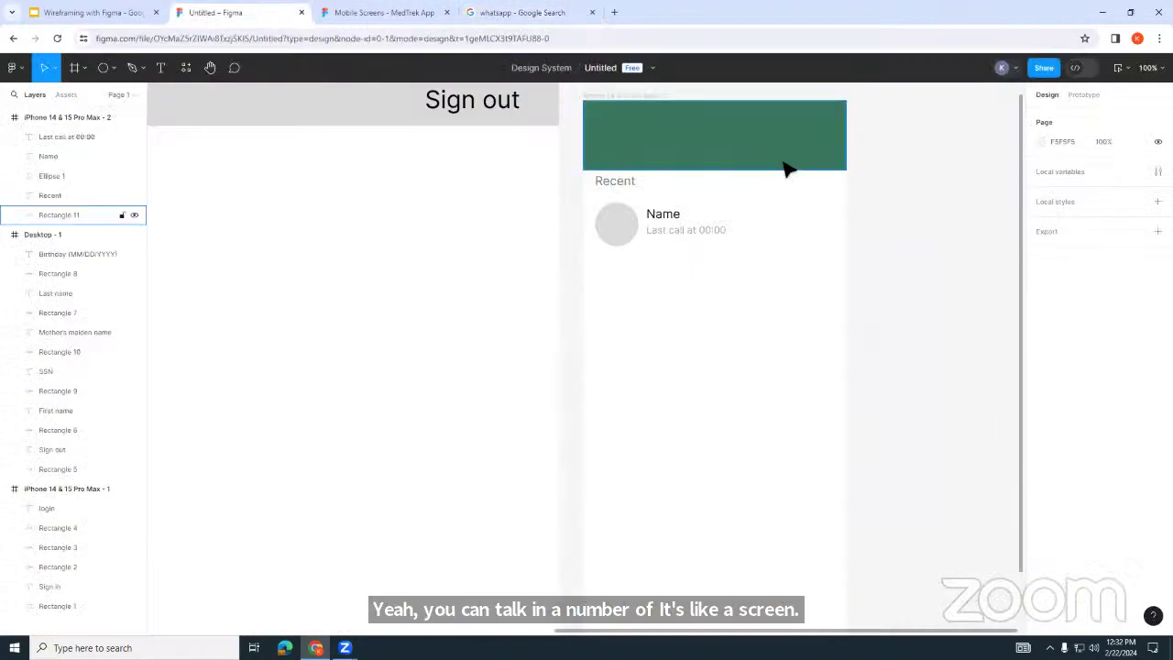
left_click(801, 140)
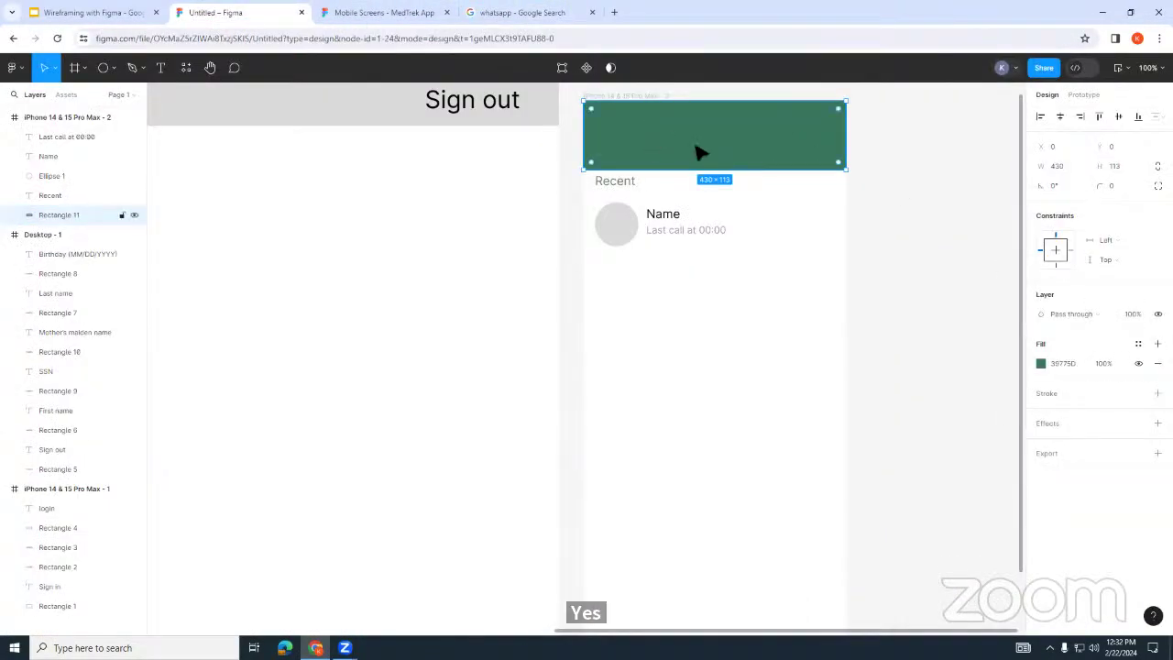
left_click(1038, 363)
left_click(952, 377)
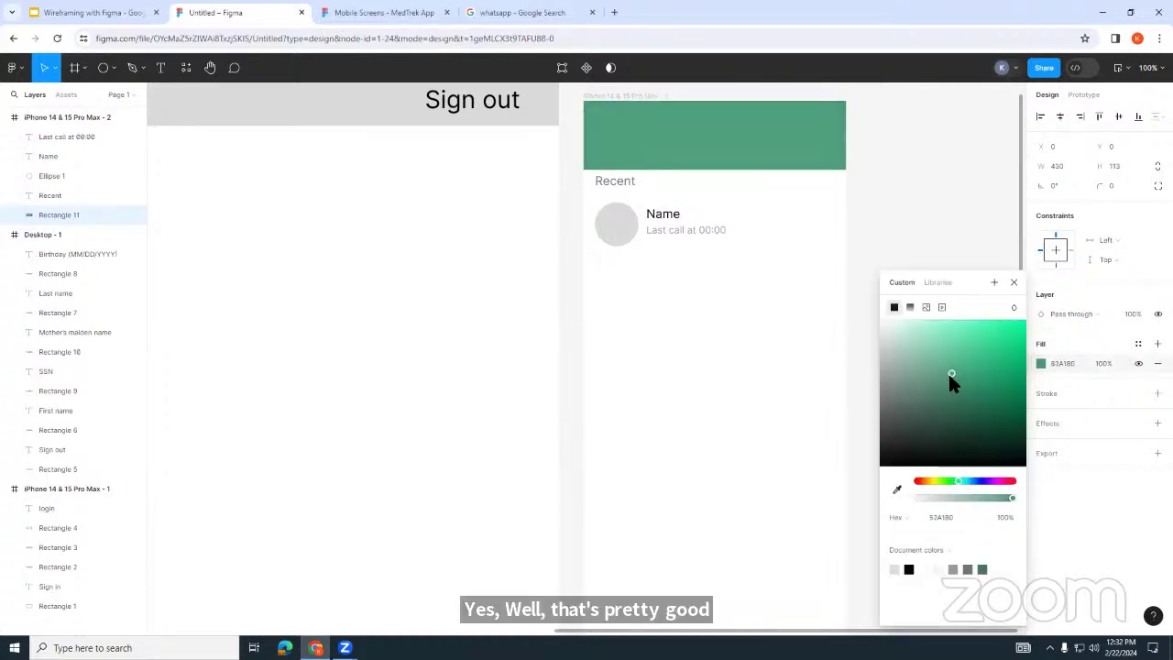
left_click(481, 12)
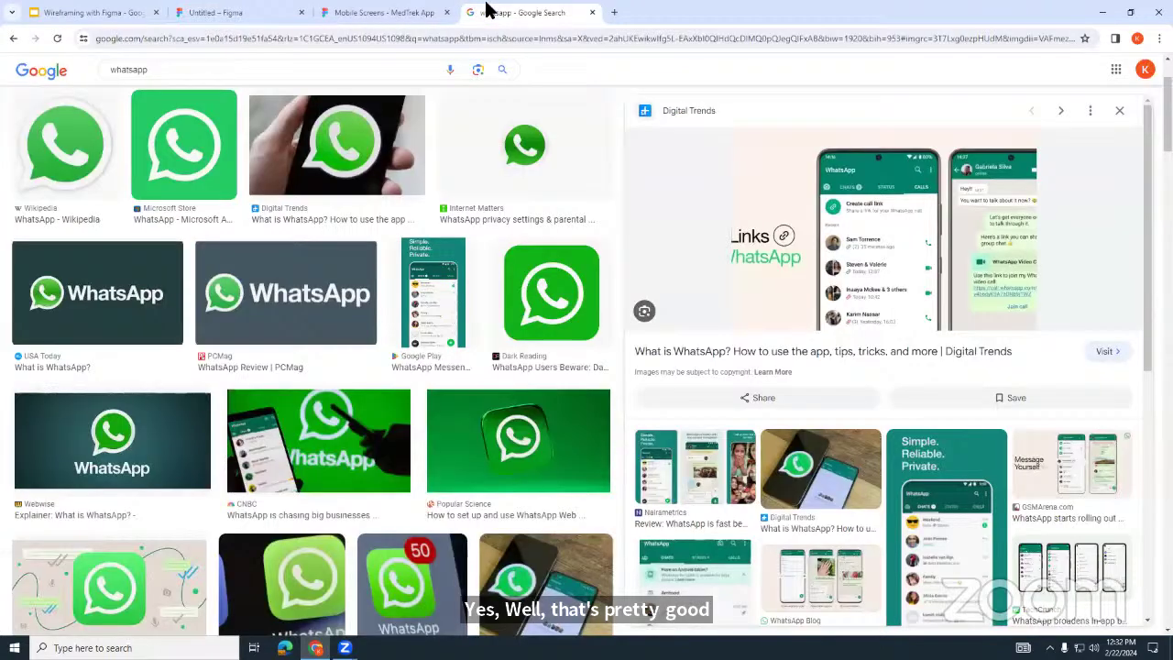
Step: Check the header against the WhatsApp reference image and add a "WhatsApp" text box of about 162 × 48 in the green header's upper left
left_click(262, 12)
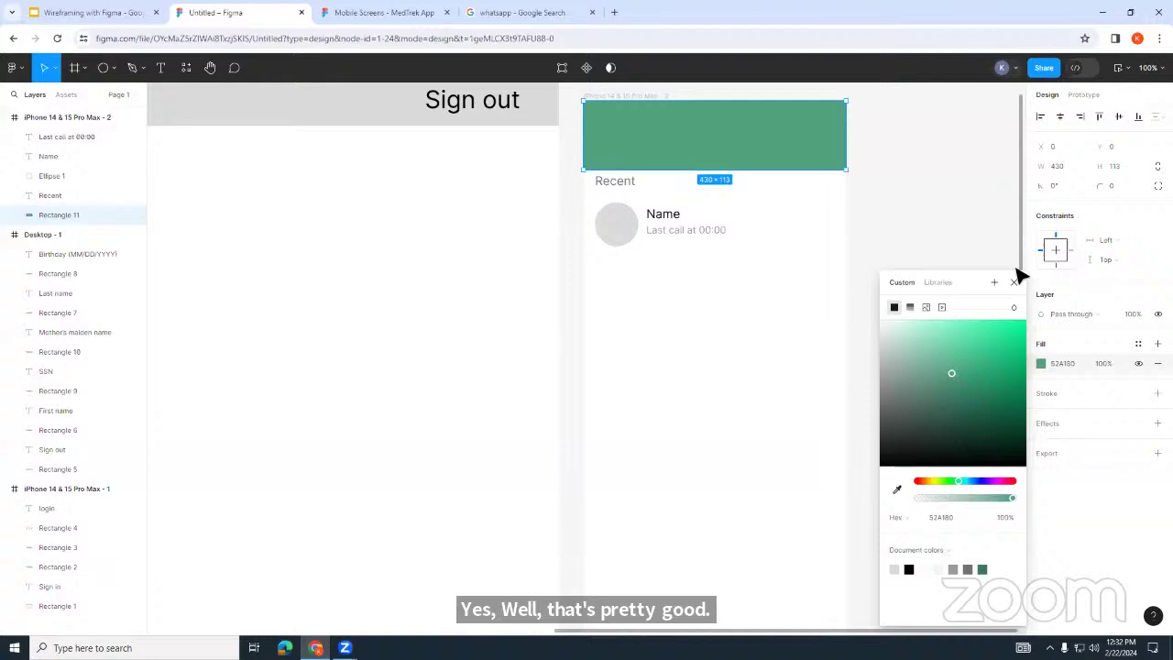
left_click(968, 219)
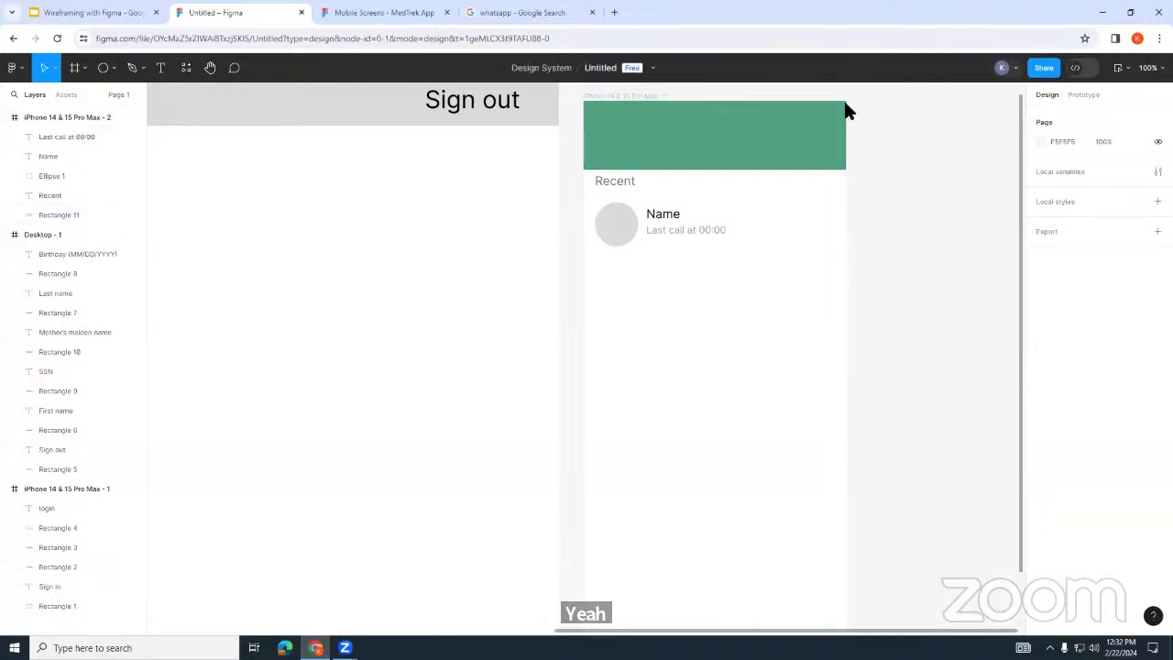
left_click(498, 11)
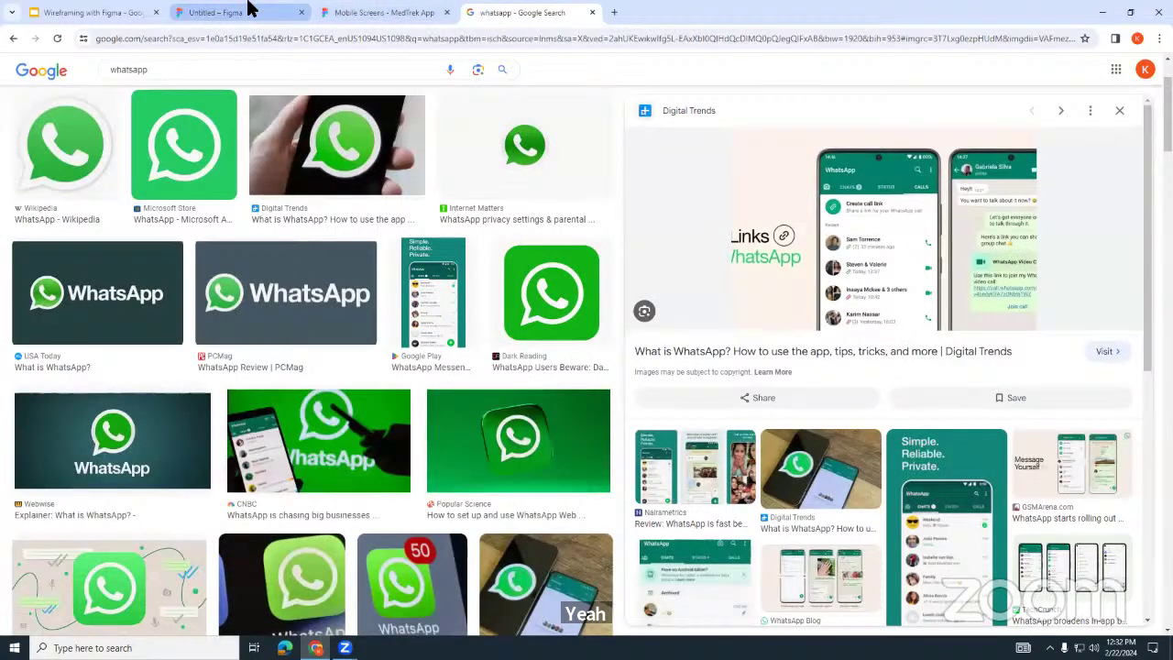
left_click(249, 9)
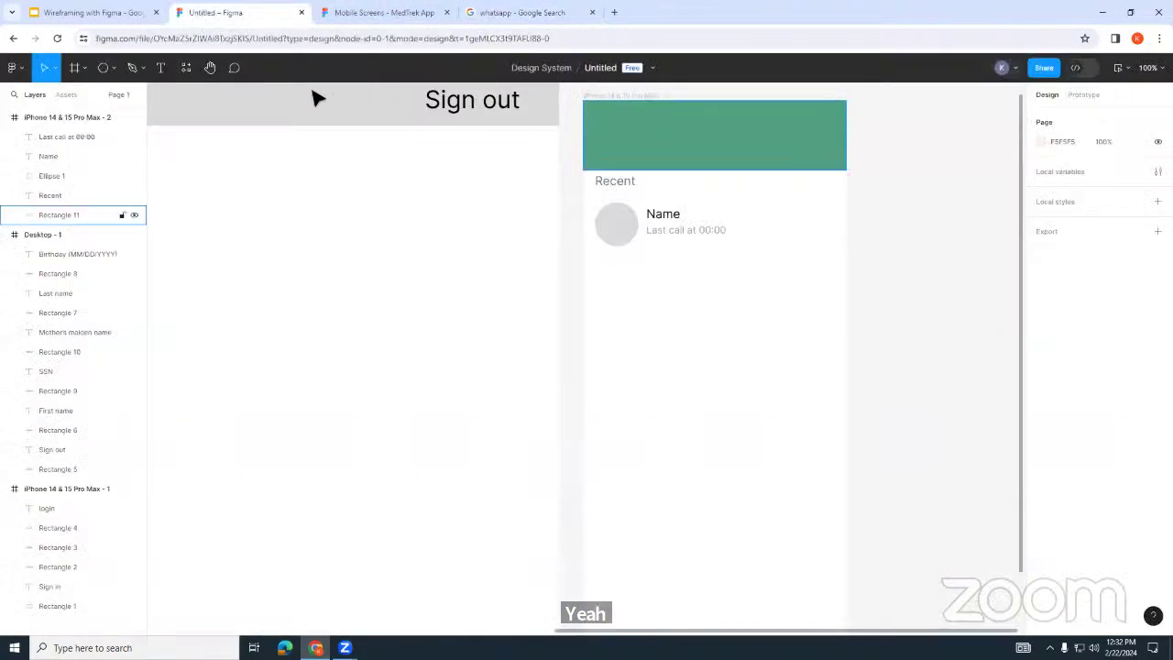
key("t")
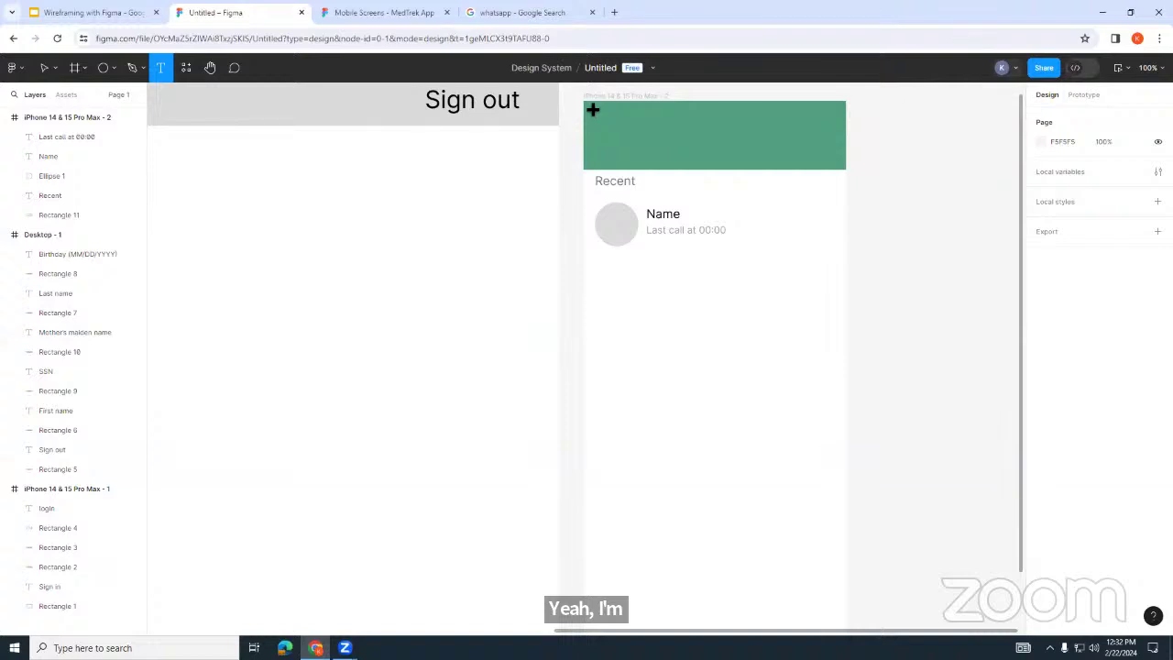
left_click_drag(591, 107, 670, 138)
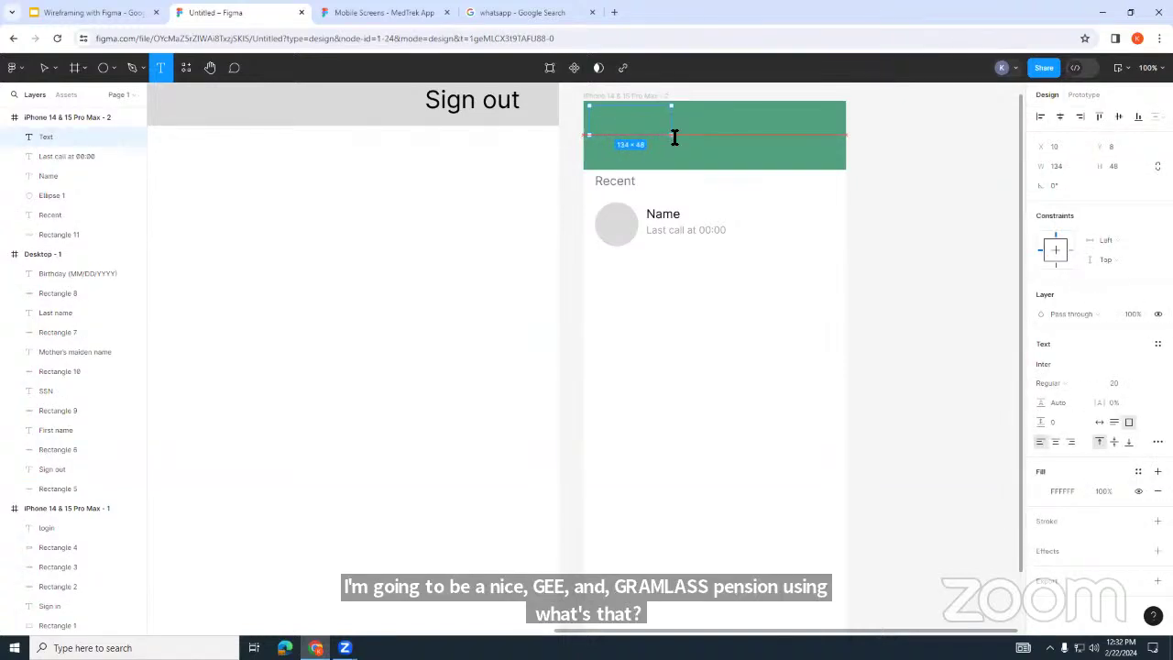
type("WhatsApp")
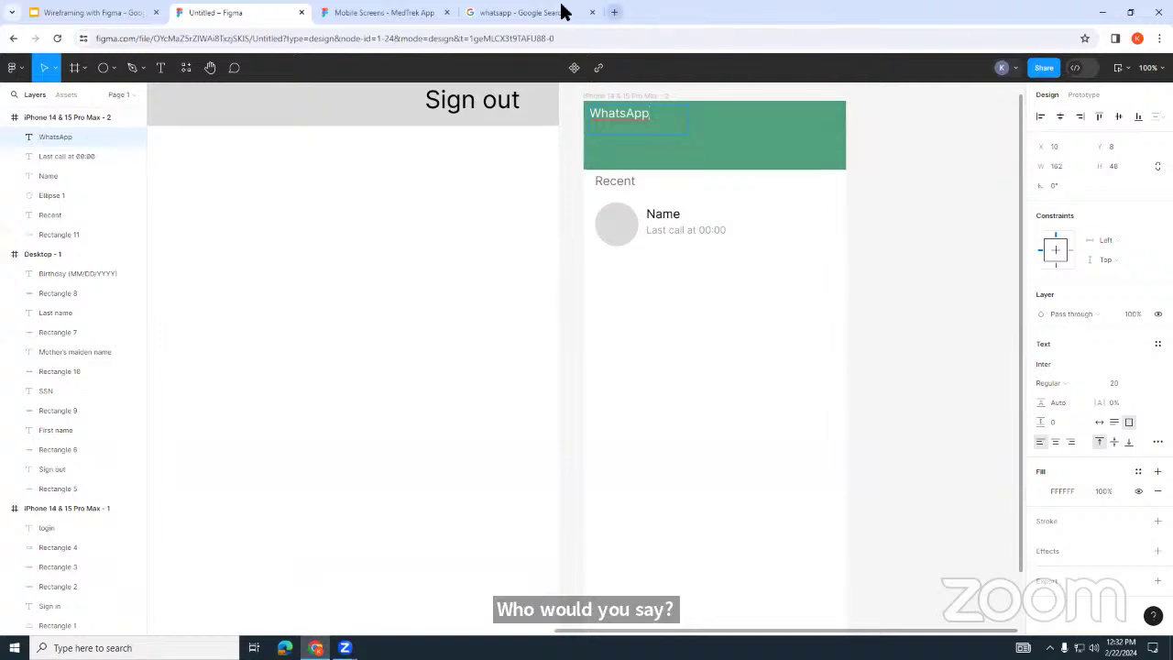
Step: Vertically center the "WhatsApp" title within its text box and set its font weight to Semi Bold
left_click(528, 12)
left_click(237, 12)
left_click(1114, 444)
left_click(1062, 383)
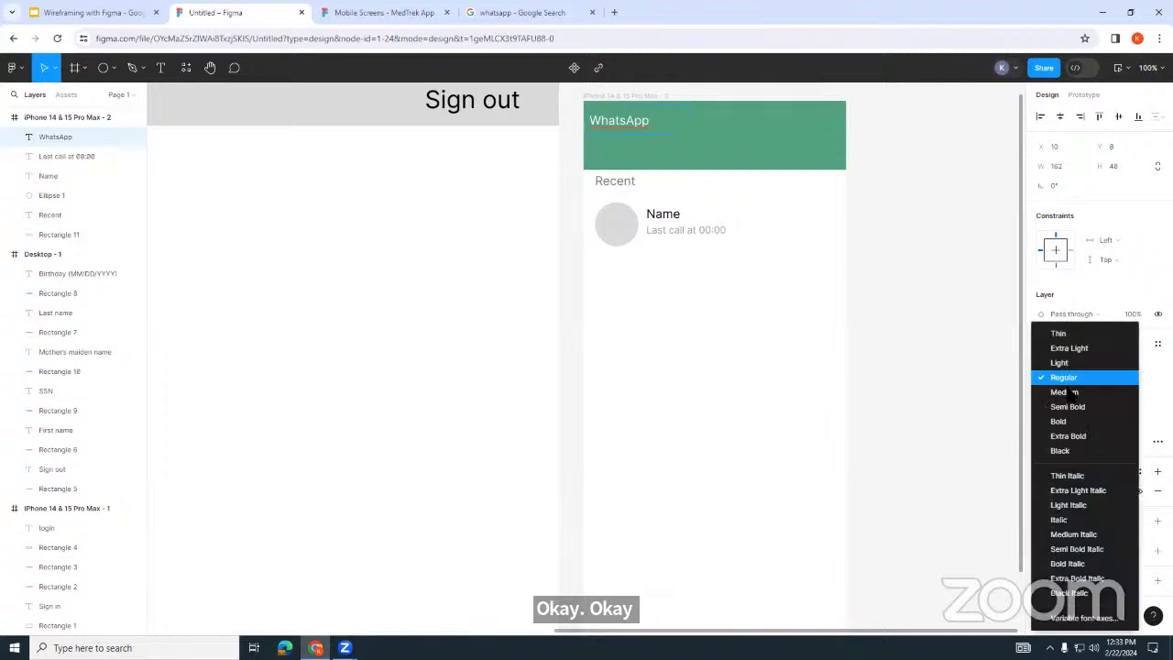
left_click(1079, 437)
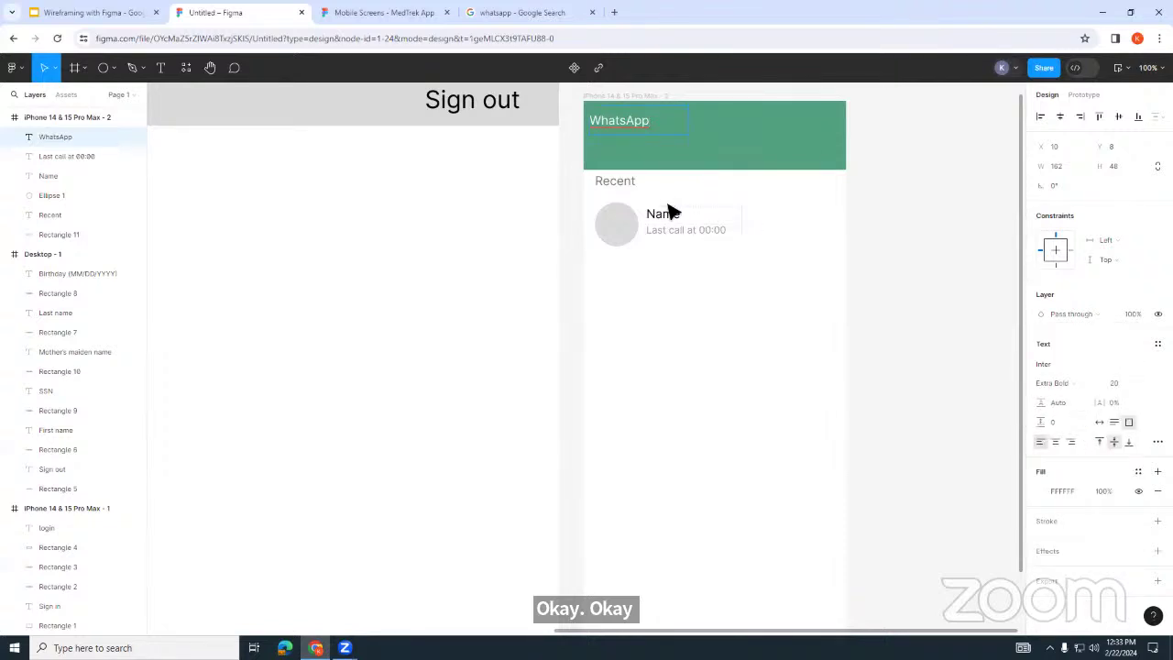
left_click(1078, 383)
left_click(1079, 435)
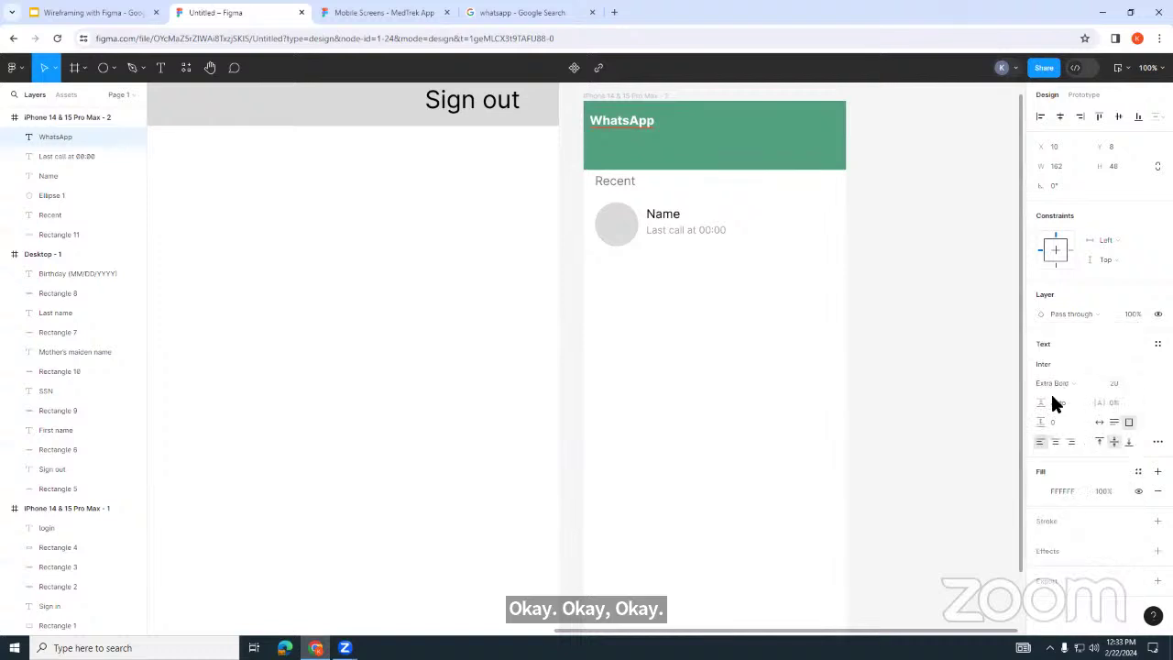
key("Escape")
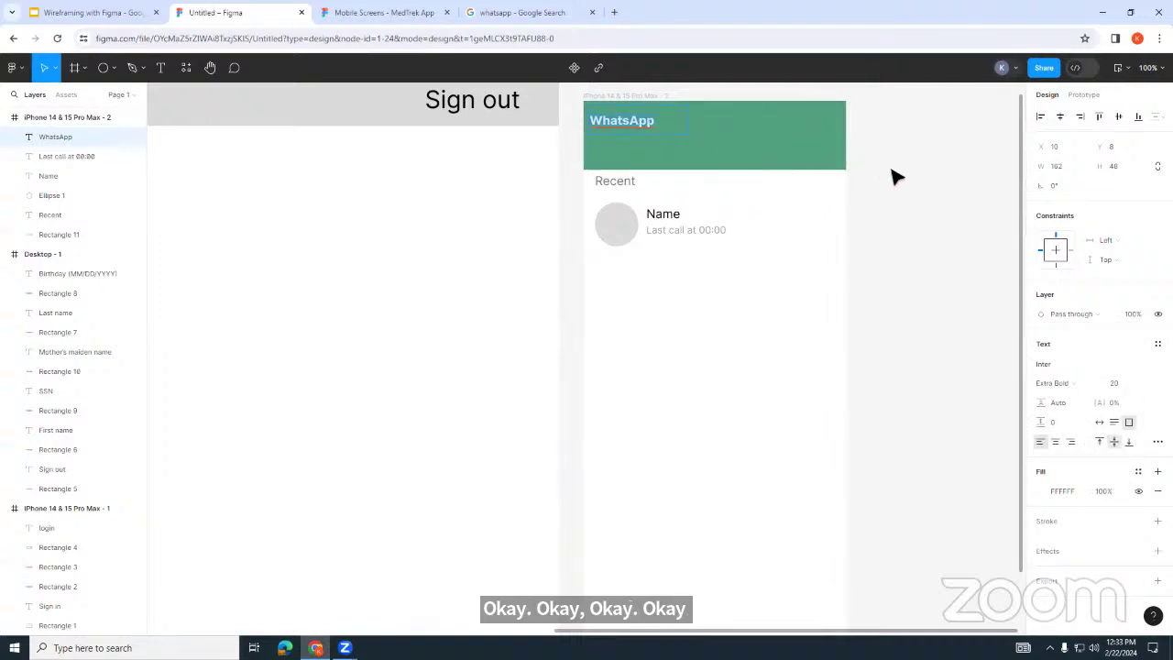
left_click(1085, 384)
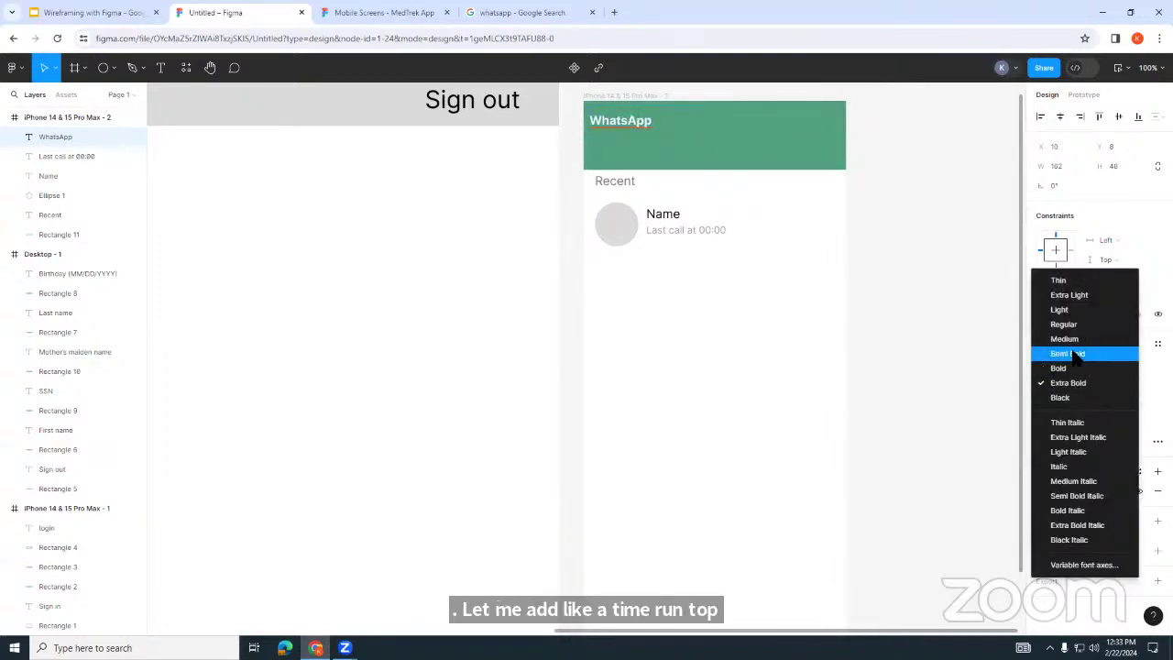
left_click(1077, 351)
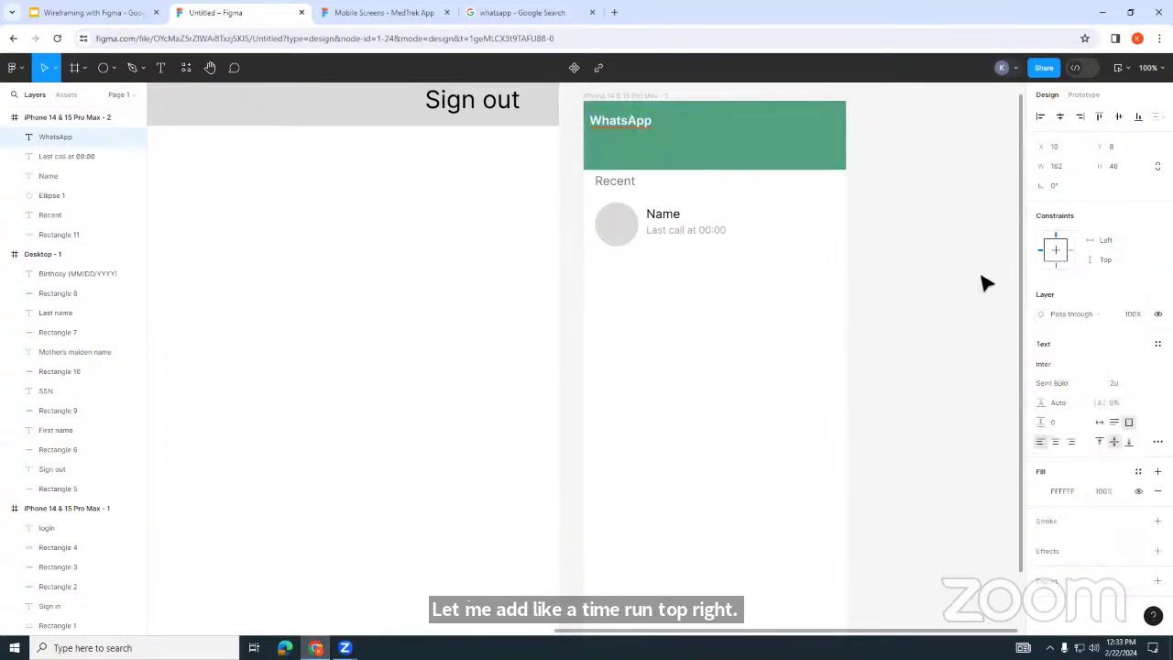
Step: Compare with the reference and shift the "WhatsApp" title slightly down and right, lining up its left edge with "Recent"
left_click(517, 11)
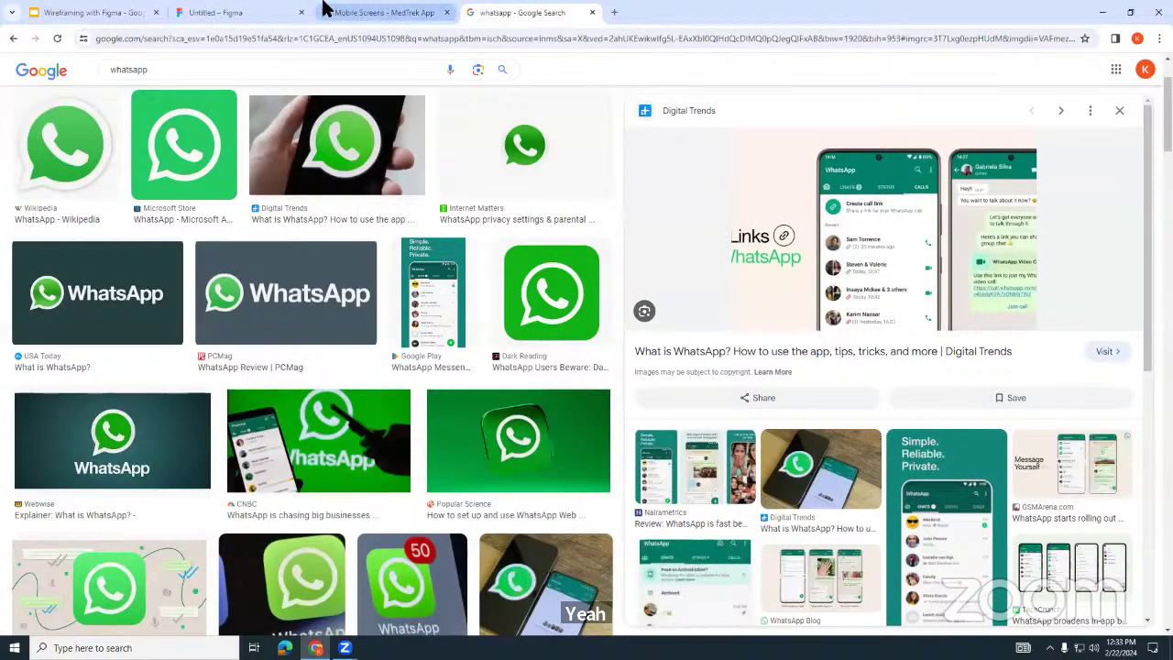
left_click(227, 12)
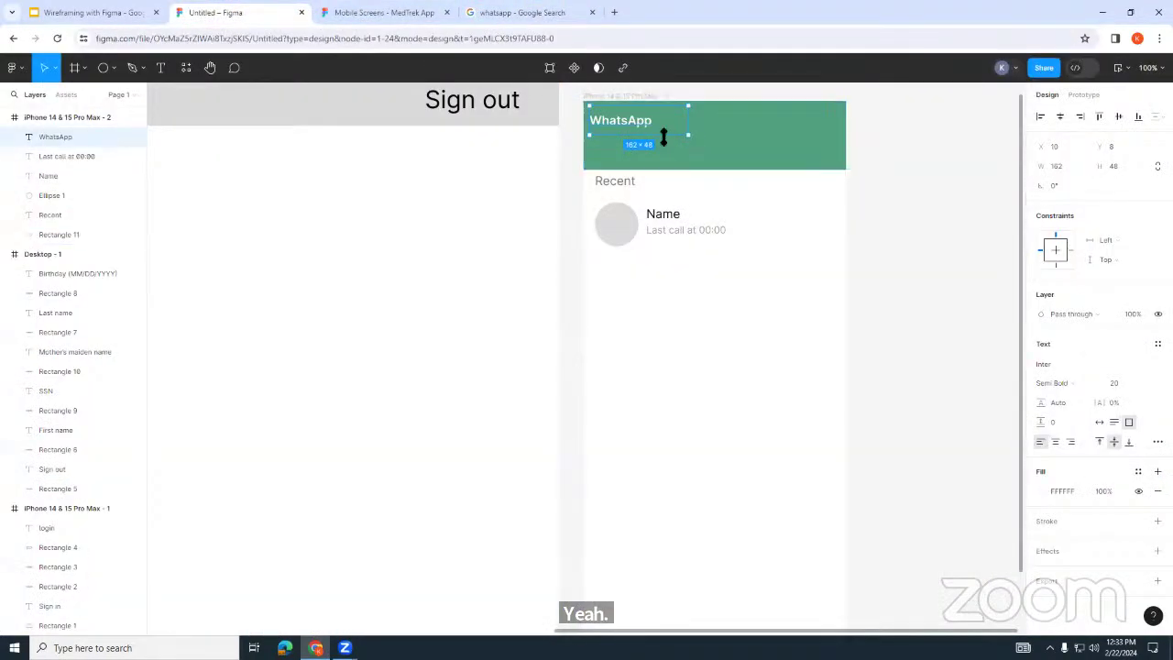
left_click_drag(662, 126, 667, 132)
left_click(890, 162)
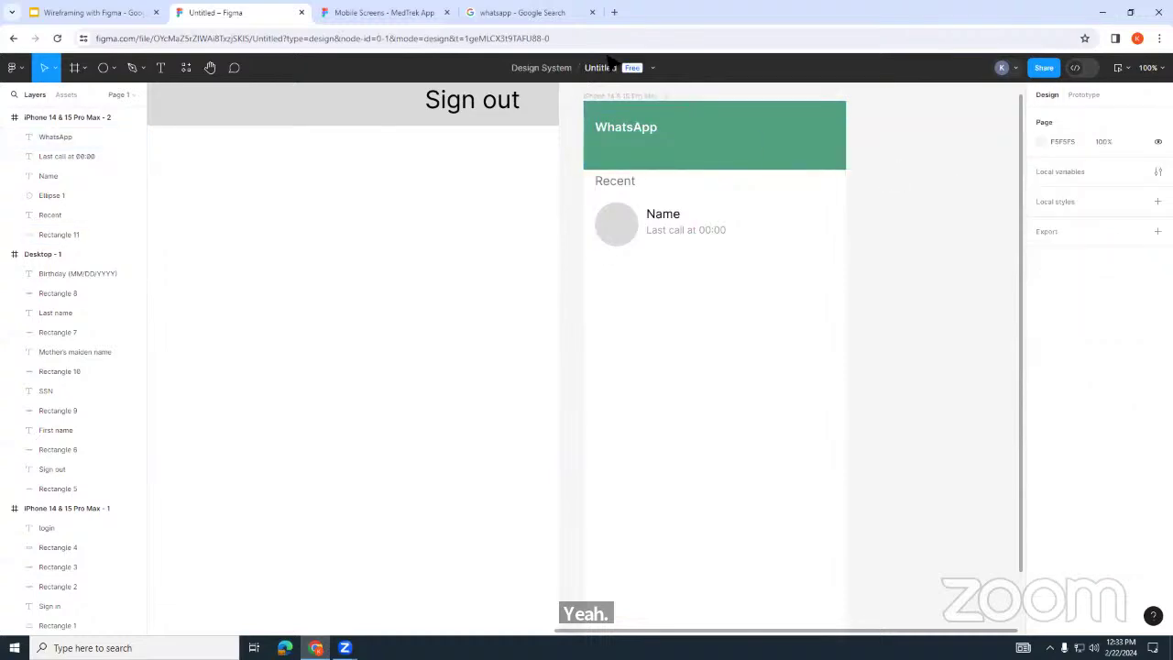
Step: Add a "CHATS" text box of about 138 × 33 below the "WhatsApp" title, near the header's bottom edge
left_click(488, 12)
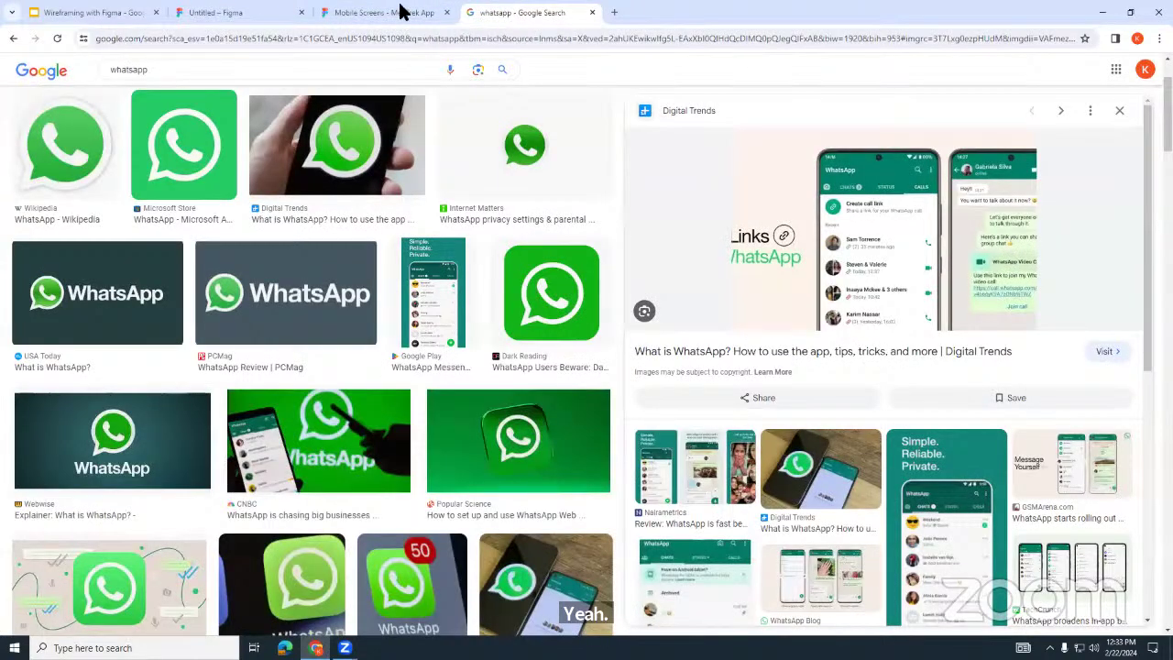
left_click(254, 12)
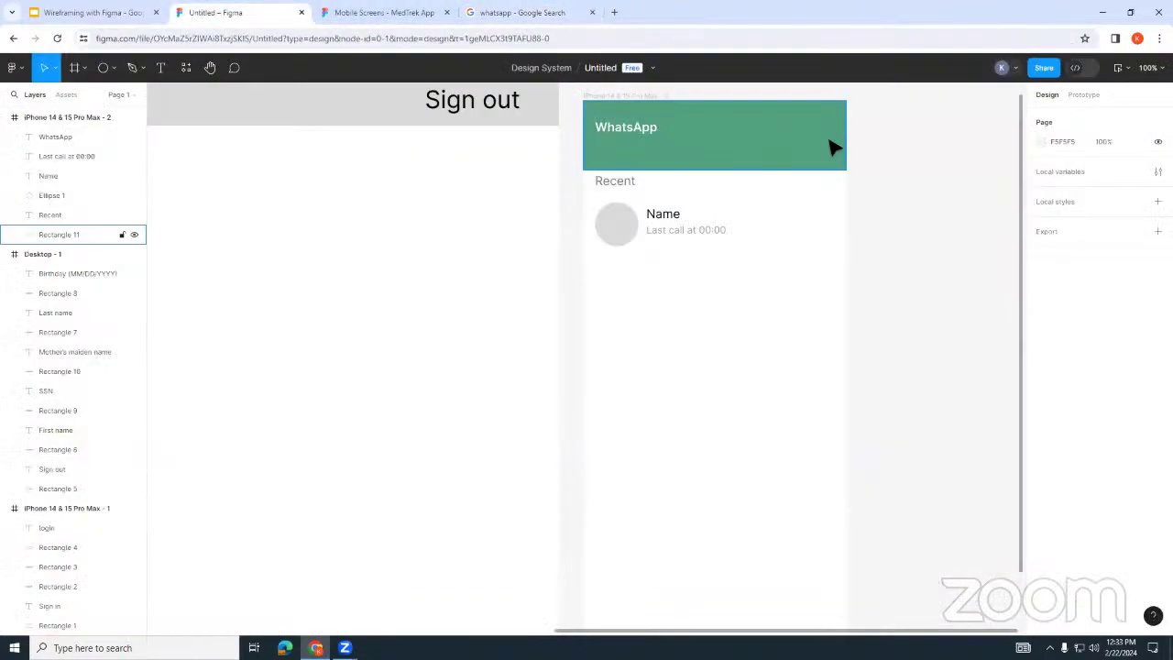
left_click(161, 67)
left_click_drag(589, 144, 661, 161)
left_click_drag(776, 168, 675, 165)
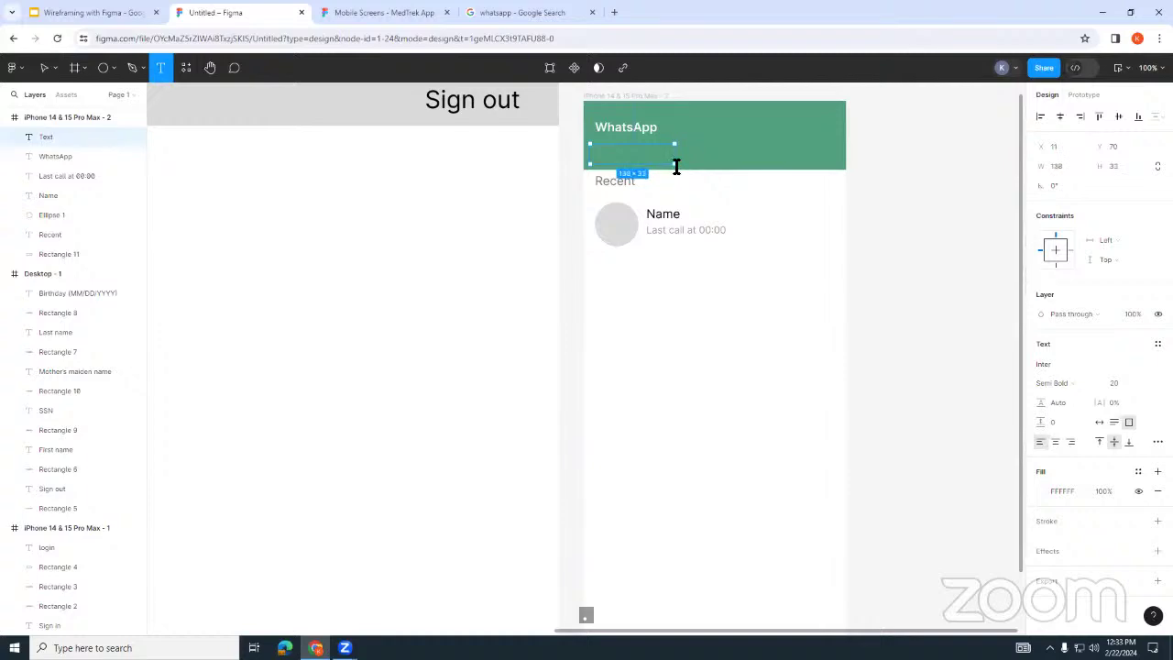
type("CHATS")
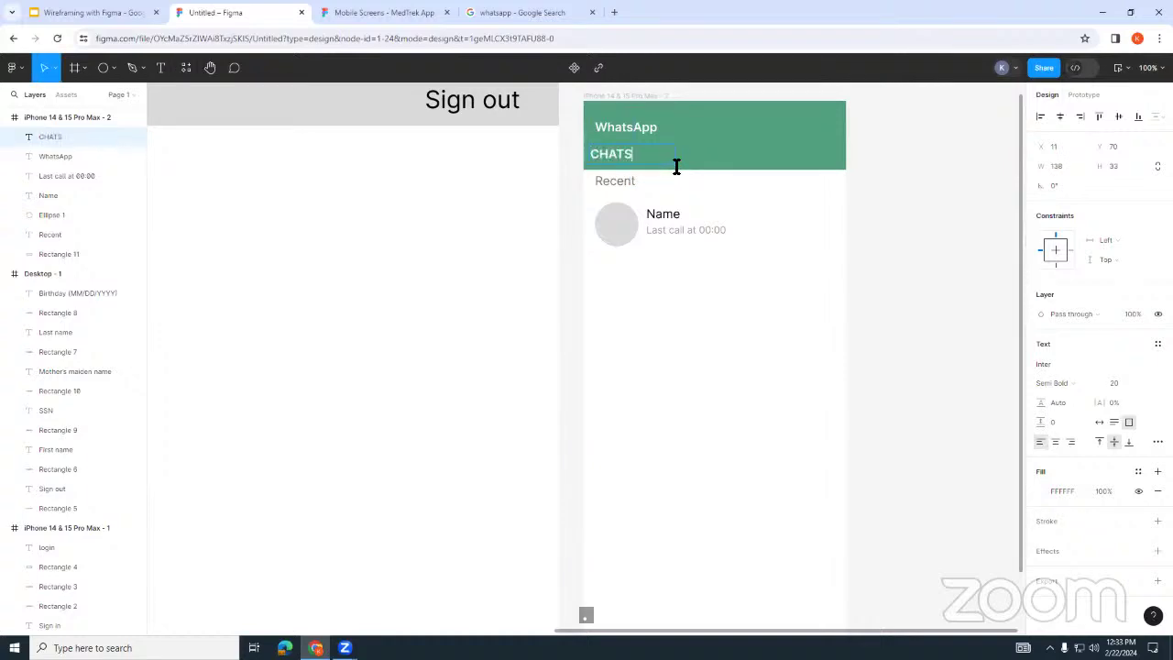
Step: Center the "CHATS" text horizontally within its box and change its fill to light grey DDDDDD
left_click(506, 11)
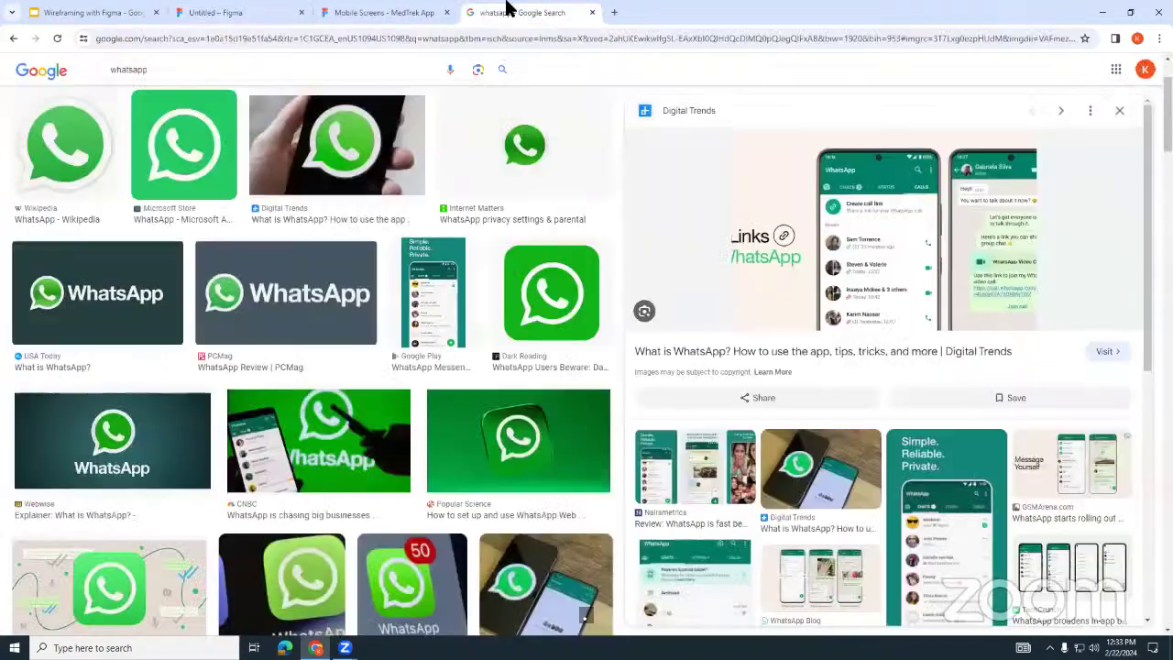
left_click(220, 11)
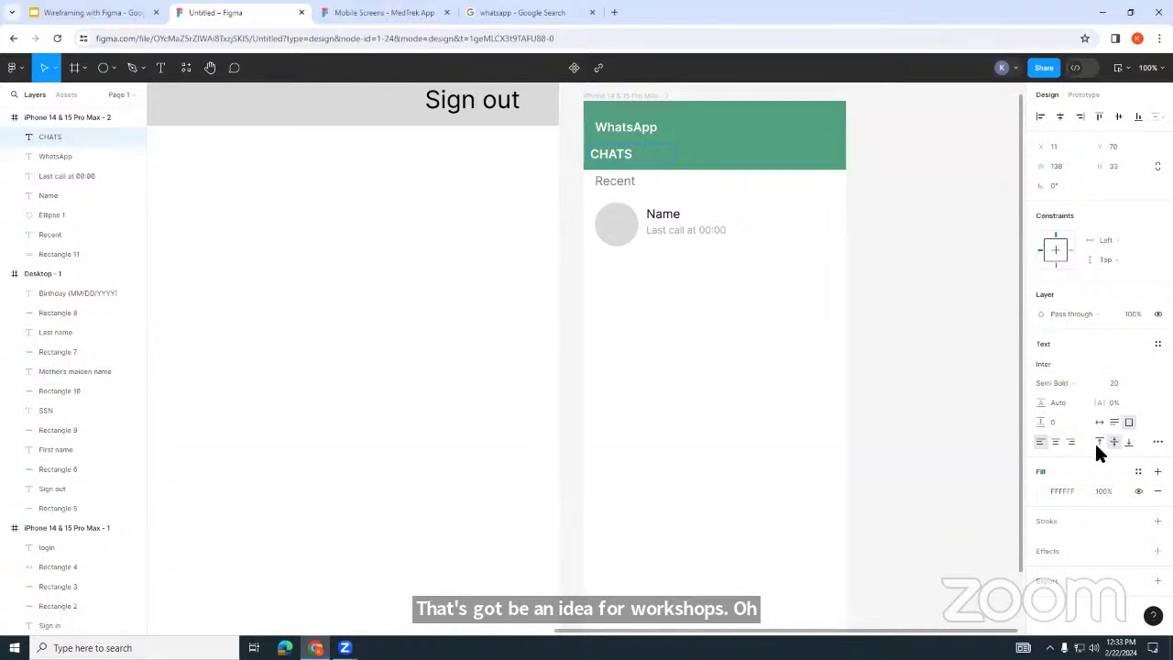
left_click(1055, 442)
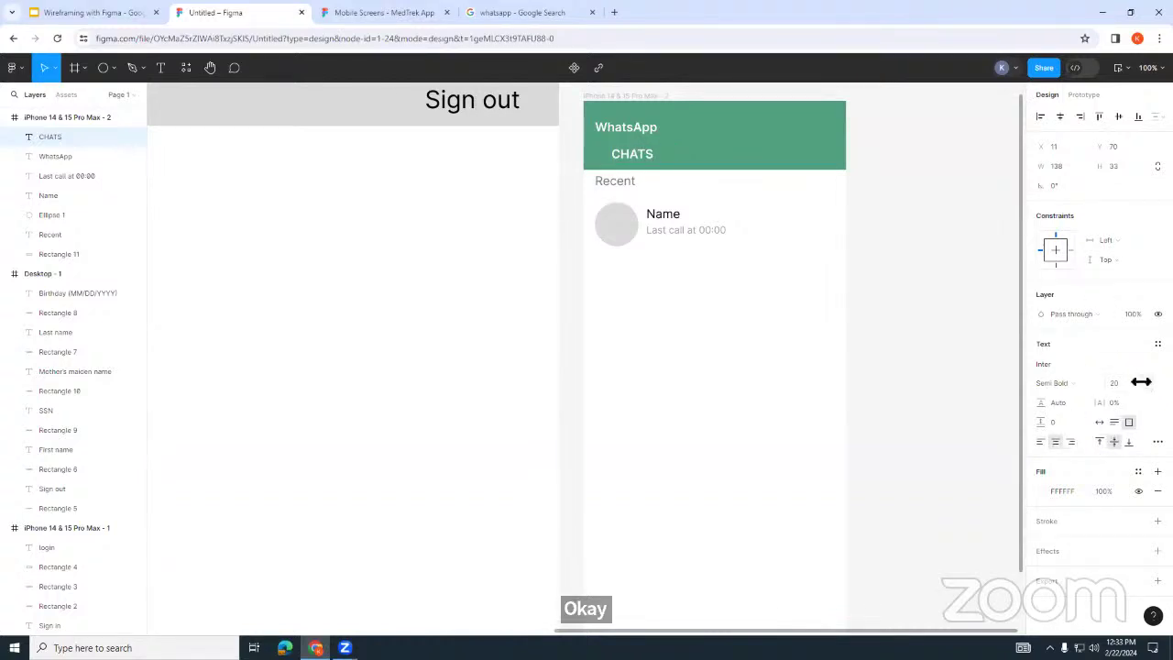
left_click(1077, 384)
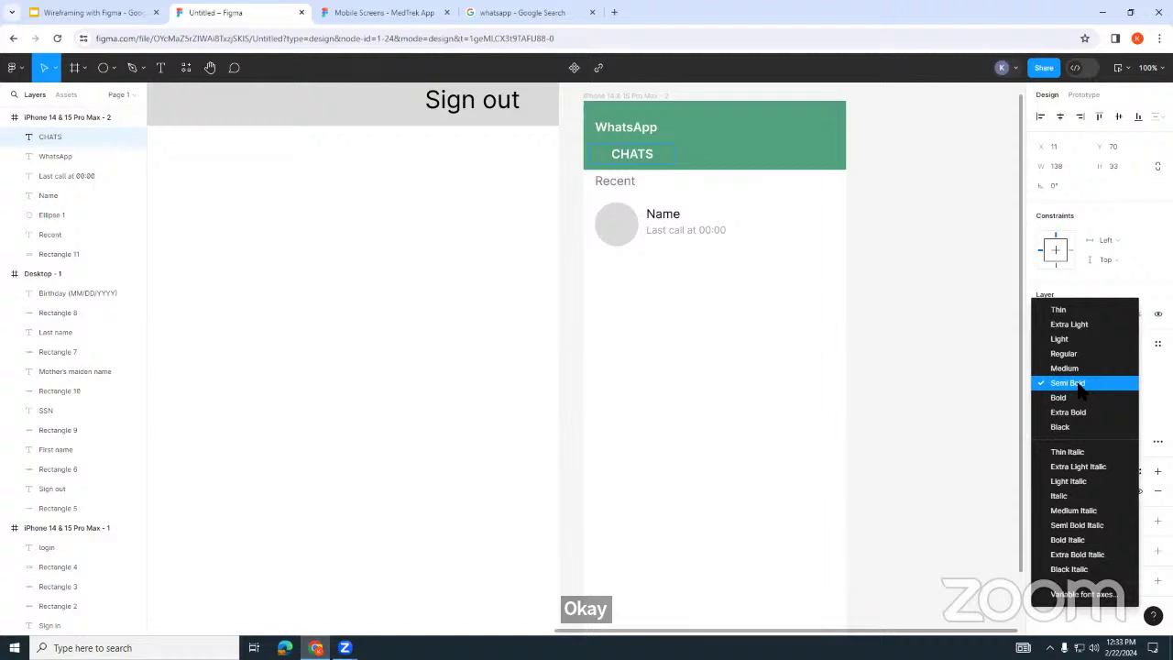
left_click(990, 391)
left_click(1043, 491)
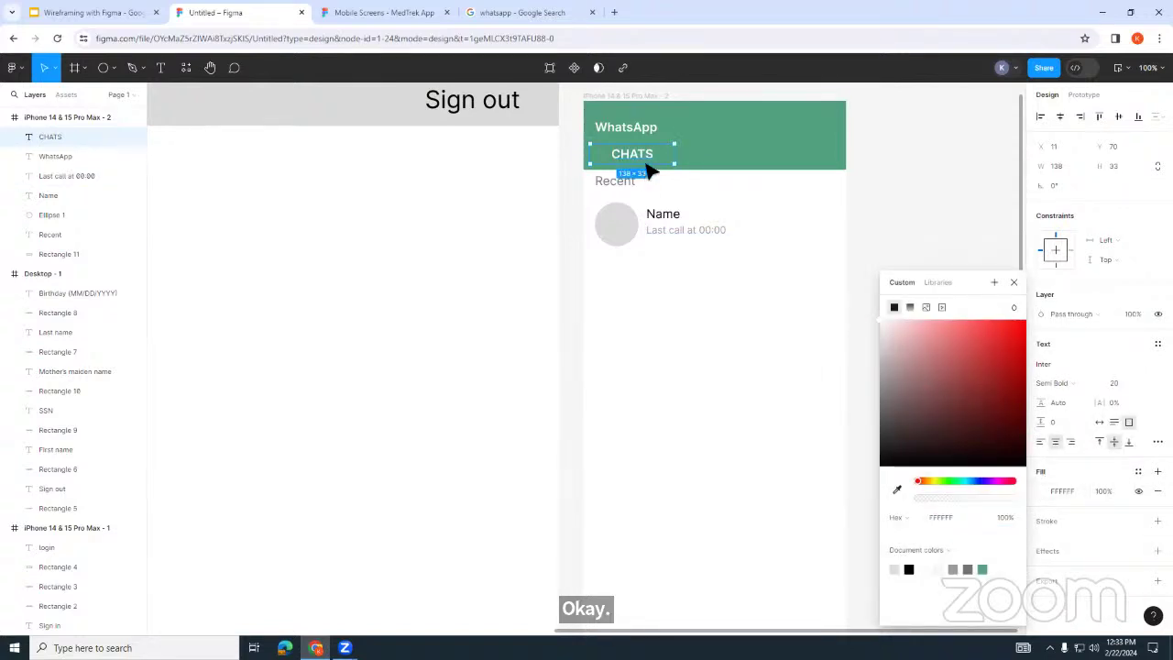
left_click(877, 332)
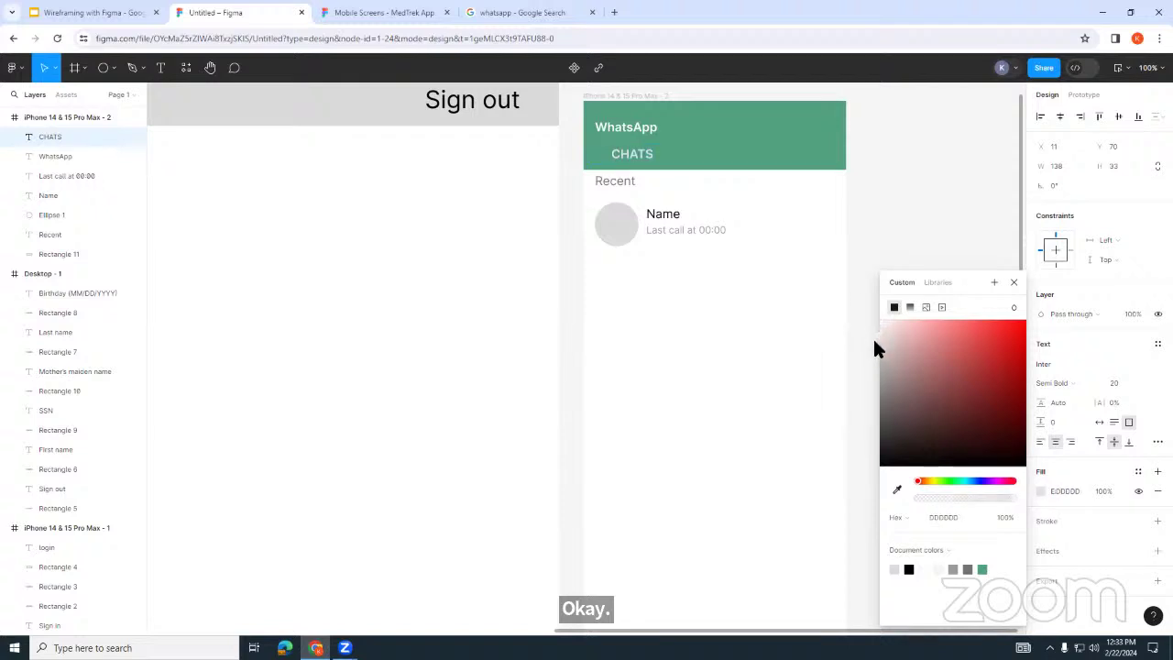
left_click(630, 156)
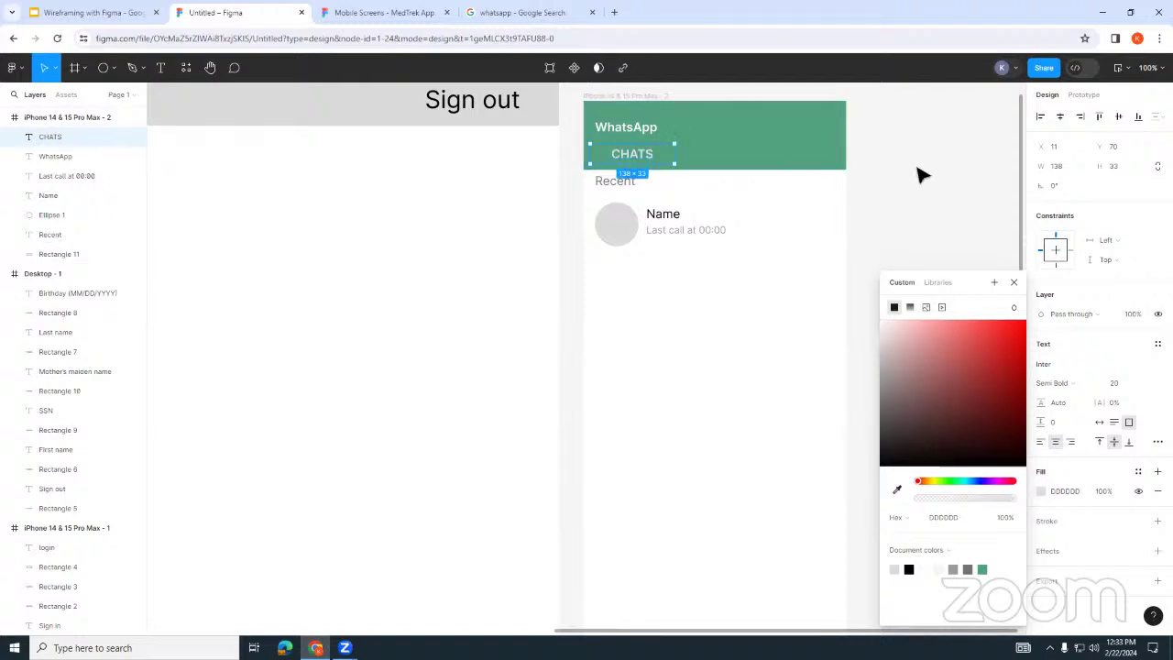
left_click(528, 211)
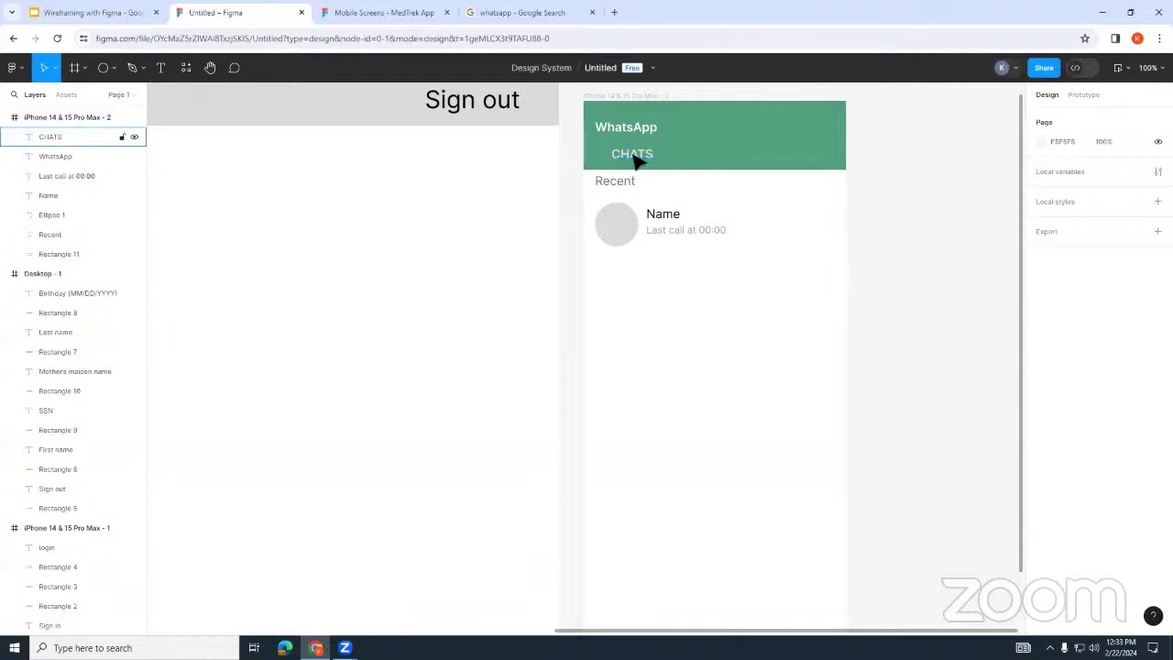
Step: Duplicate the "CHATS" label twice and place the copies beside it in a row across the header
left_click(634, 157)
key("ctrl+d")
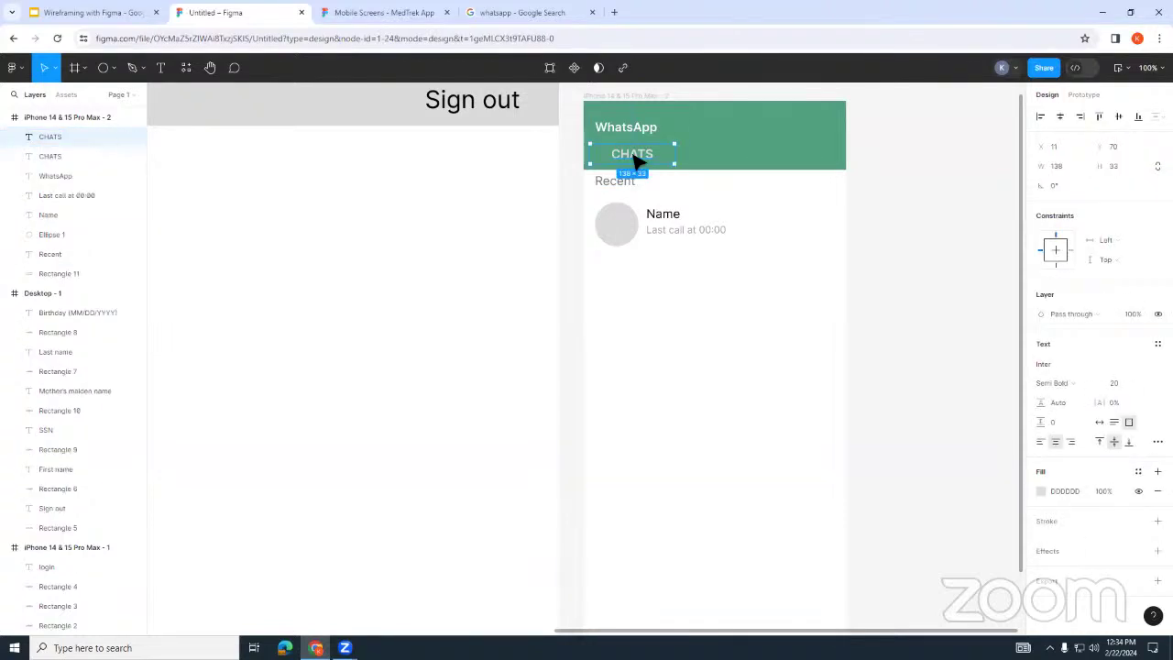
left_click_drag(637, 161, 718, 161)
left_click(632, 158)
key("ctrl+d")
left_click_drag(632, 157, 813, 162)
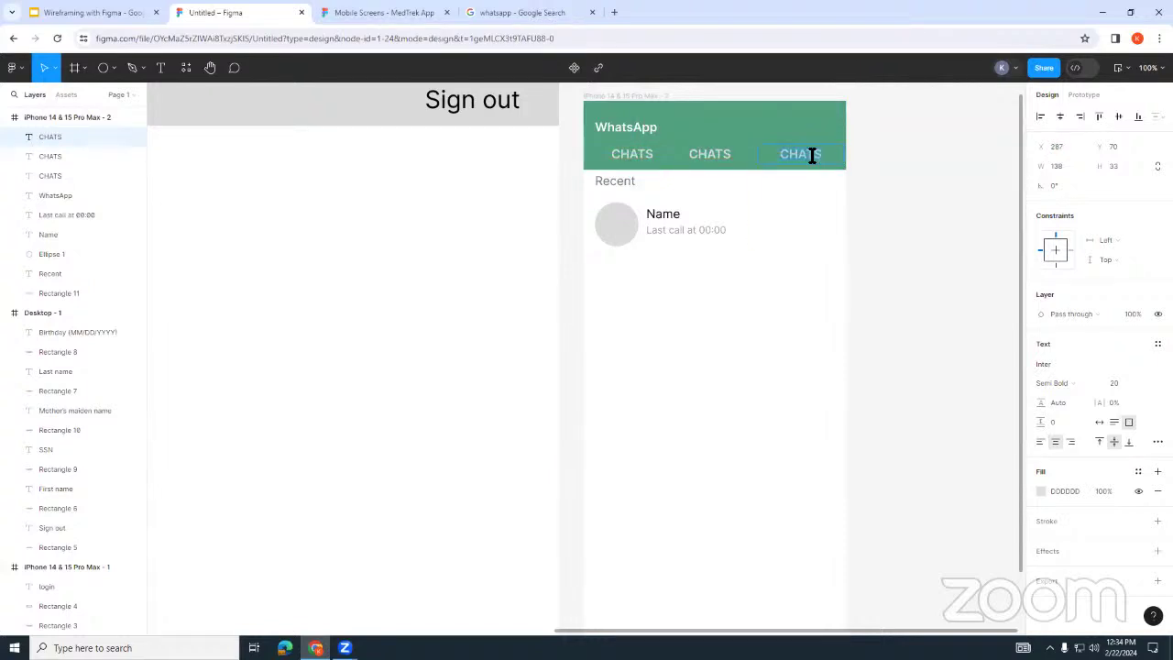
Step: Change the rightmost label to "CALLS" and the middle one to "STATUS", centering the middle label horizontally in the phone frame
type("CALLS")
left_click(726, 160)
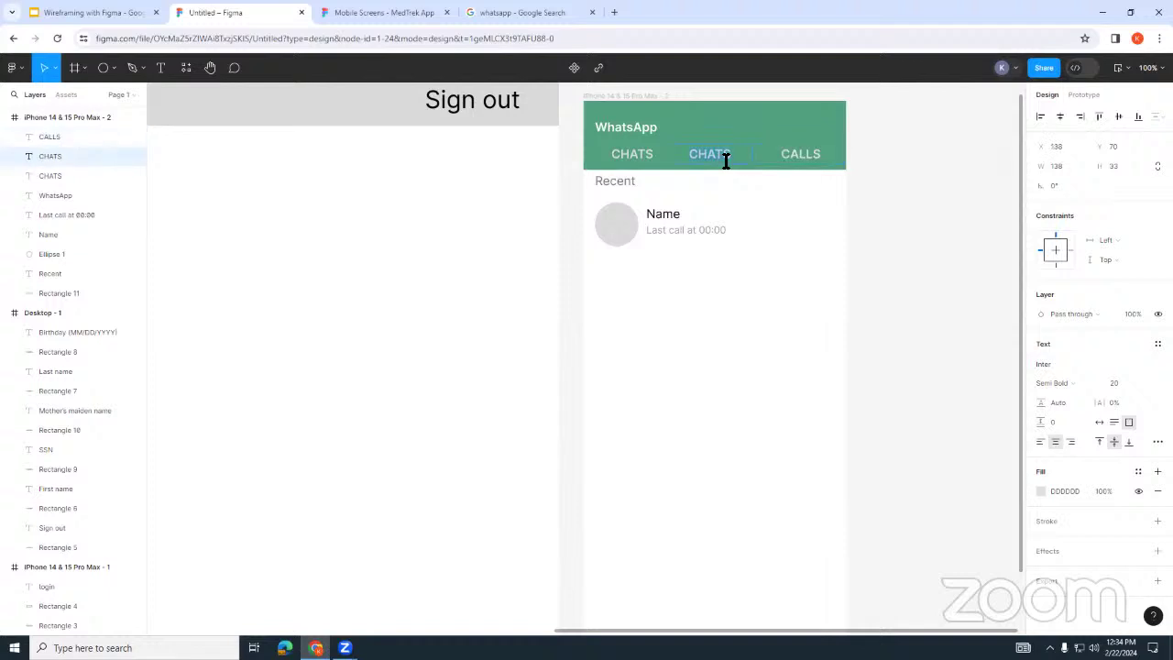
type("STATUS")
left_click_drag(731, 158, 739, 157)
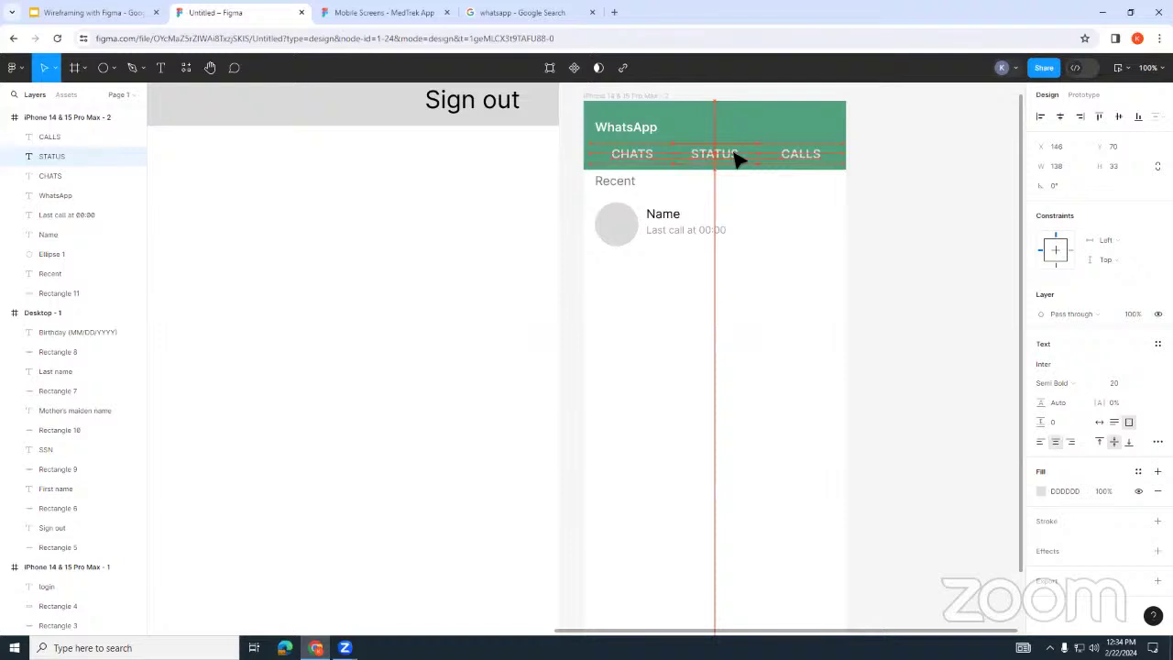
left_click(871, 155)
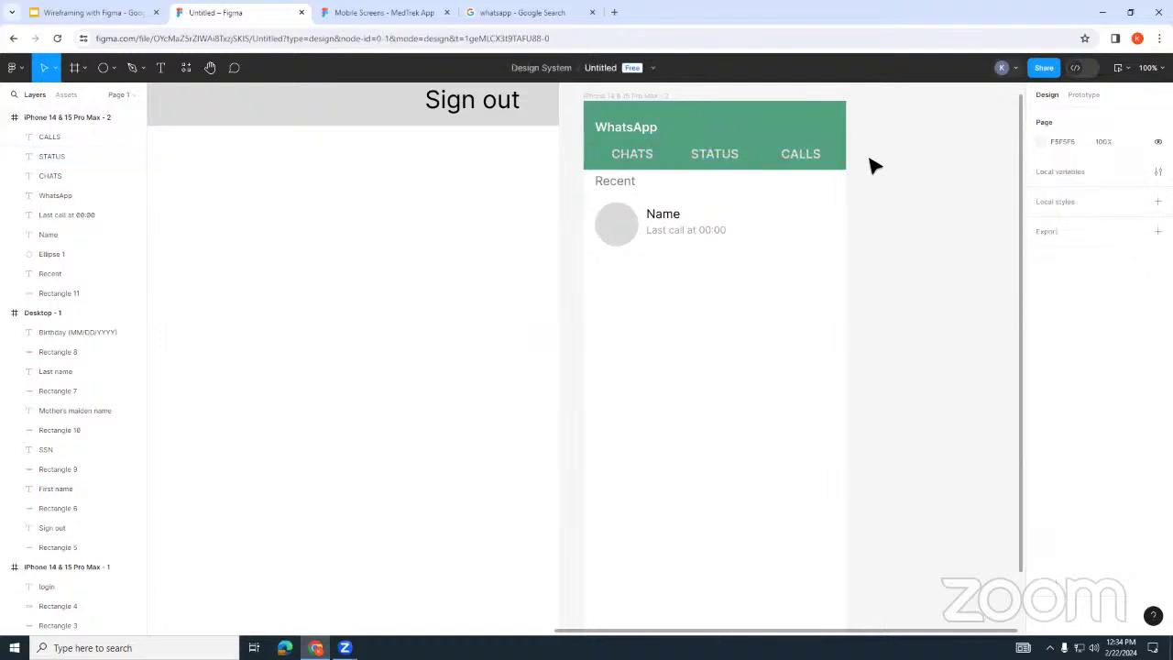
Step: Set the "CALLS" label's fill to white FFFFFF to mark it as the active tab
left_click(820, 160)
left_click(1040, 491)
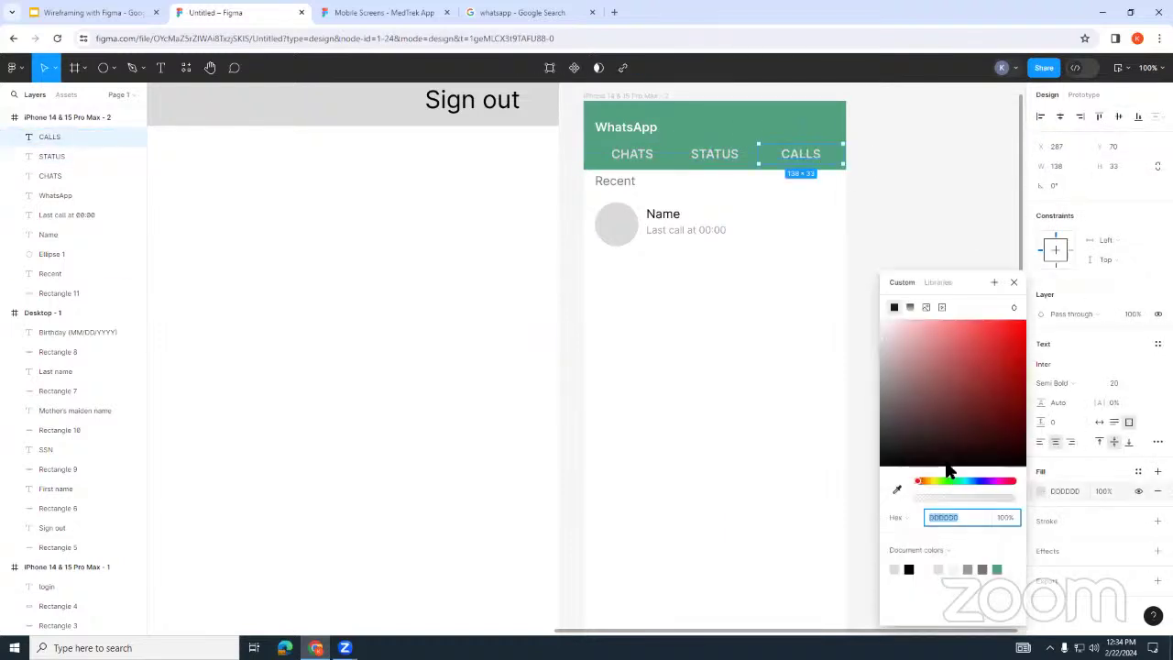
left_click_drag(949, 471, 869, 320)
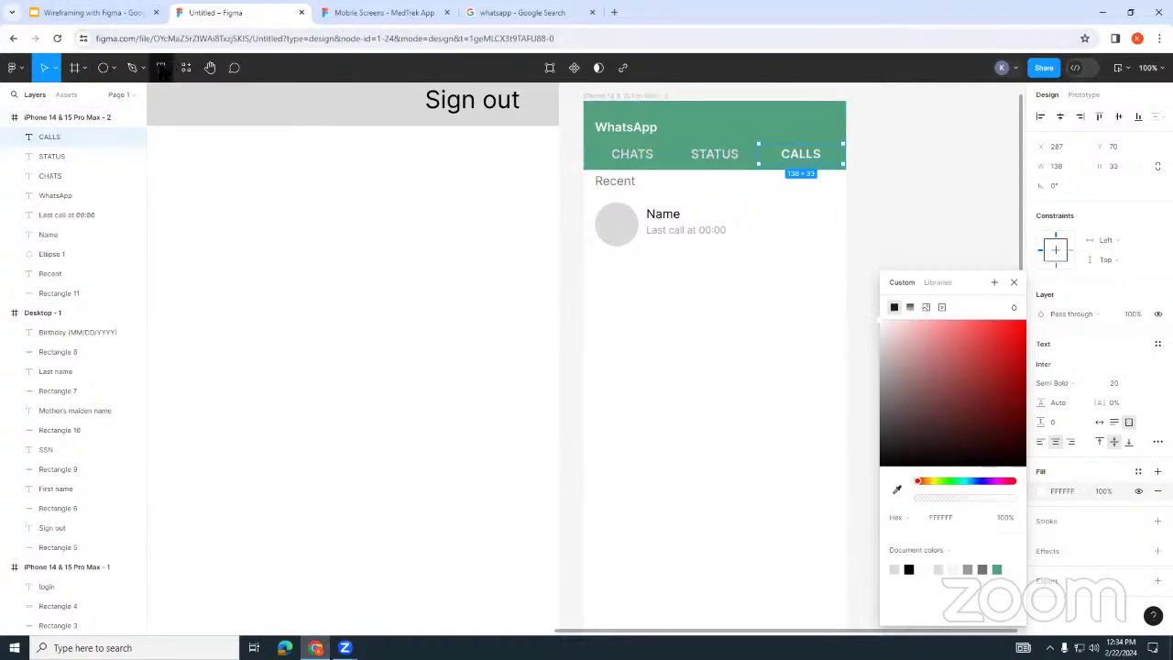
Step: Draw a rectangle about 143 by 11 beneath the "CALLS" label at the header's lower edge and fill it white FFFFFF
left_click(104, 68)
left_click(112, 68)
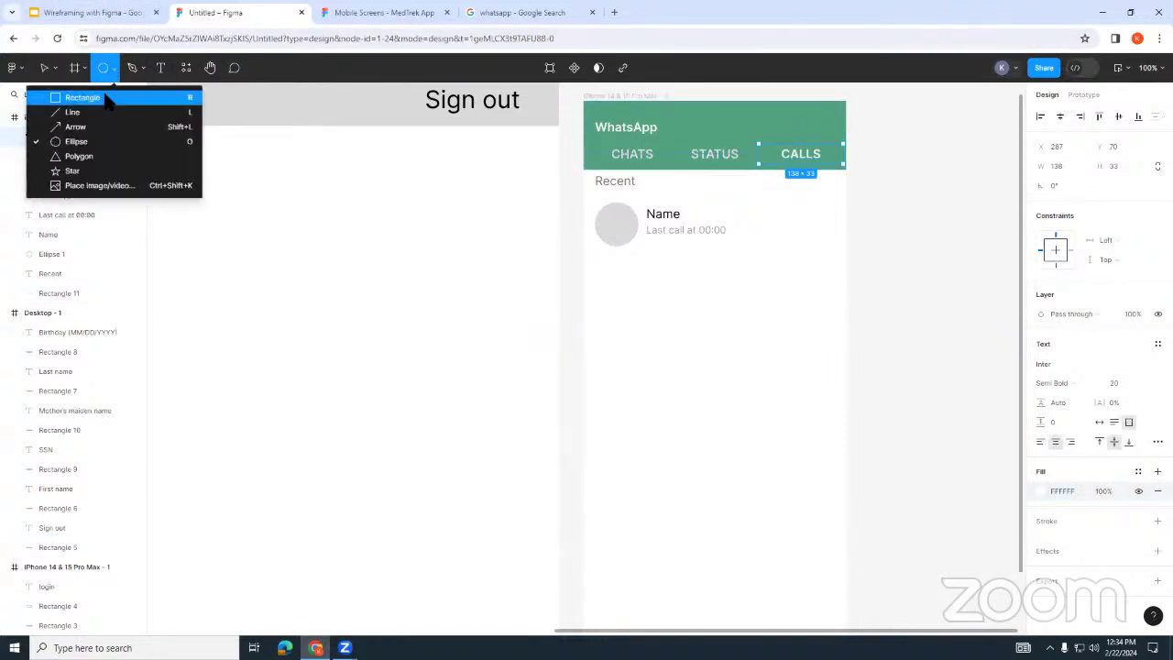
left_click(82, 98)
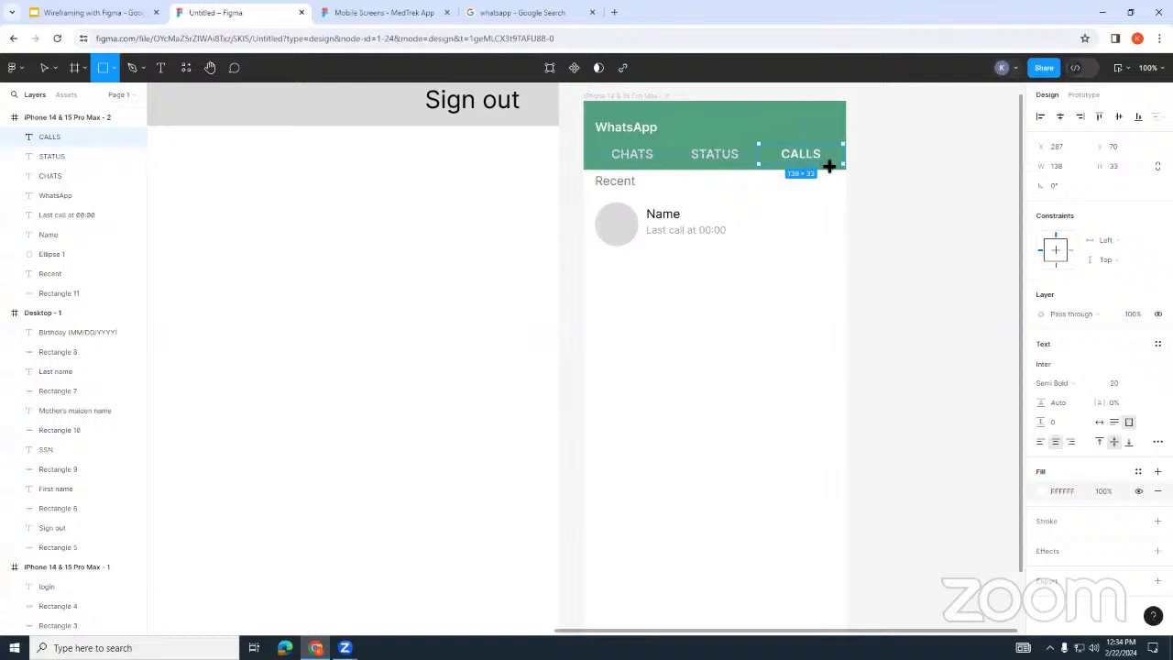
left_click_drag(848, 173, 759, 163)
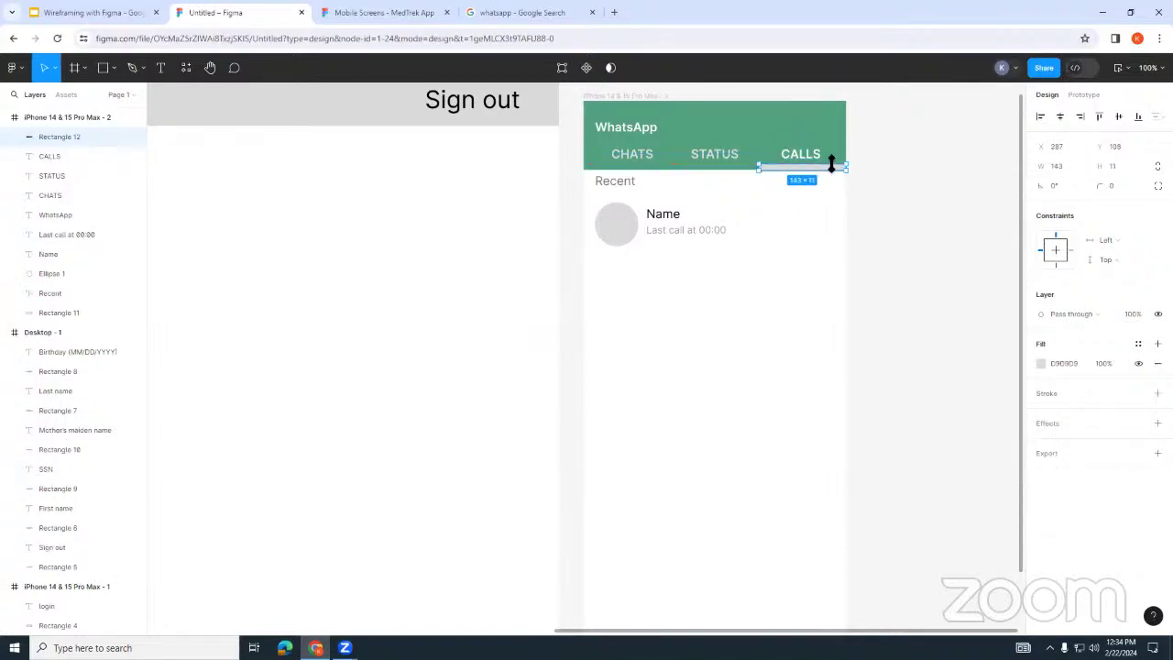
left_click(1041, 364)
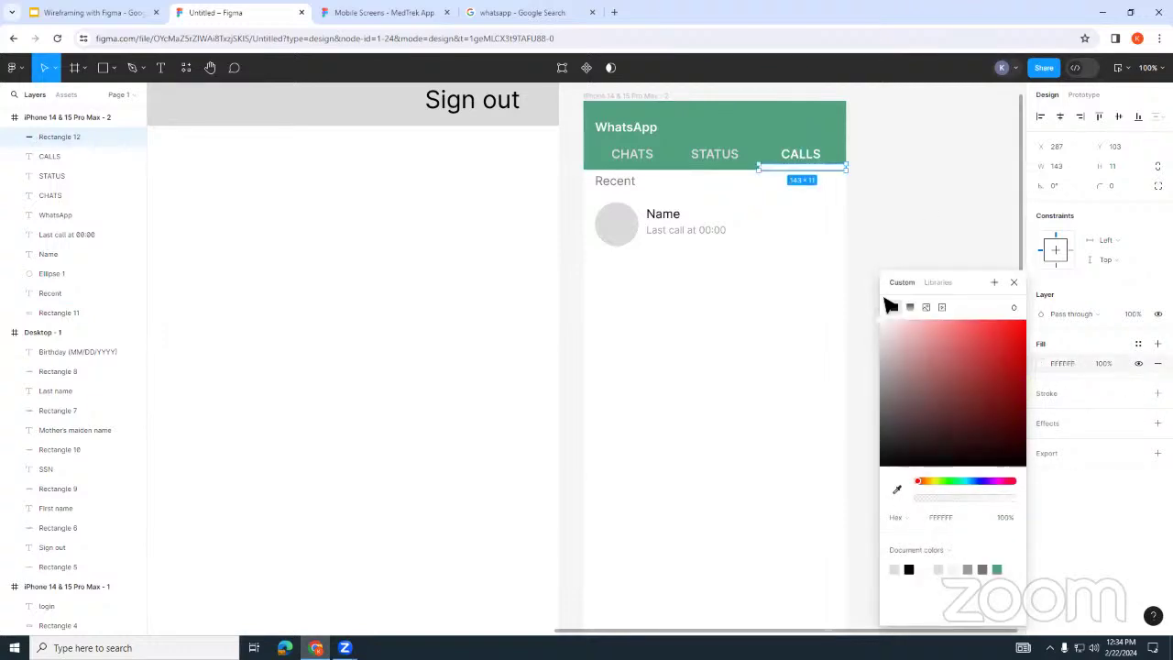
left_click(927, 212)
Step: Check the WhatsApp reference image and set the height of the white bar under "CALLS" to 8
left_click(387, 12)
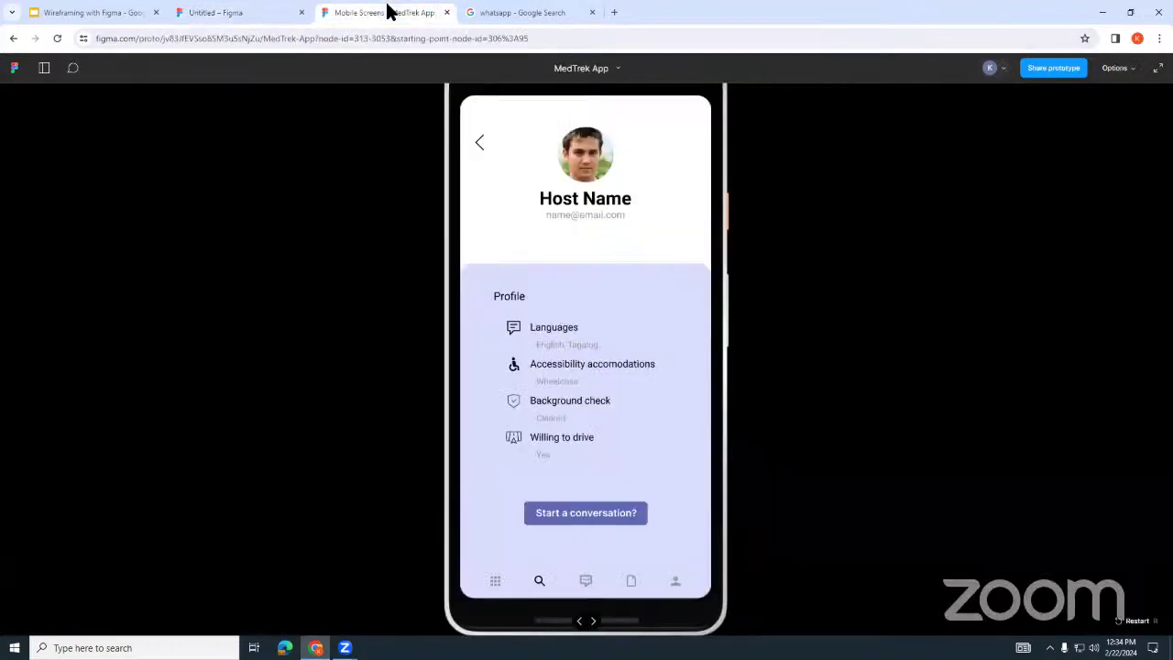
left_click(492, 9)
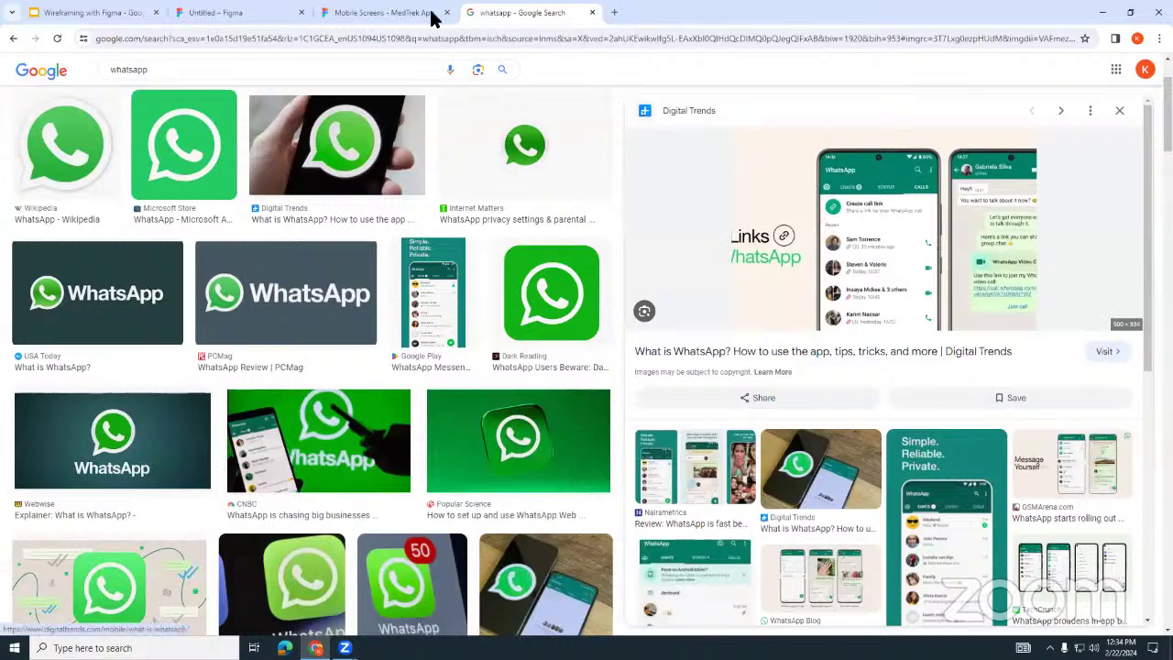
left_click(289, 12)
left_click(800, 168)
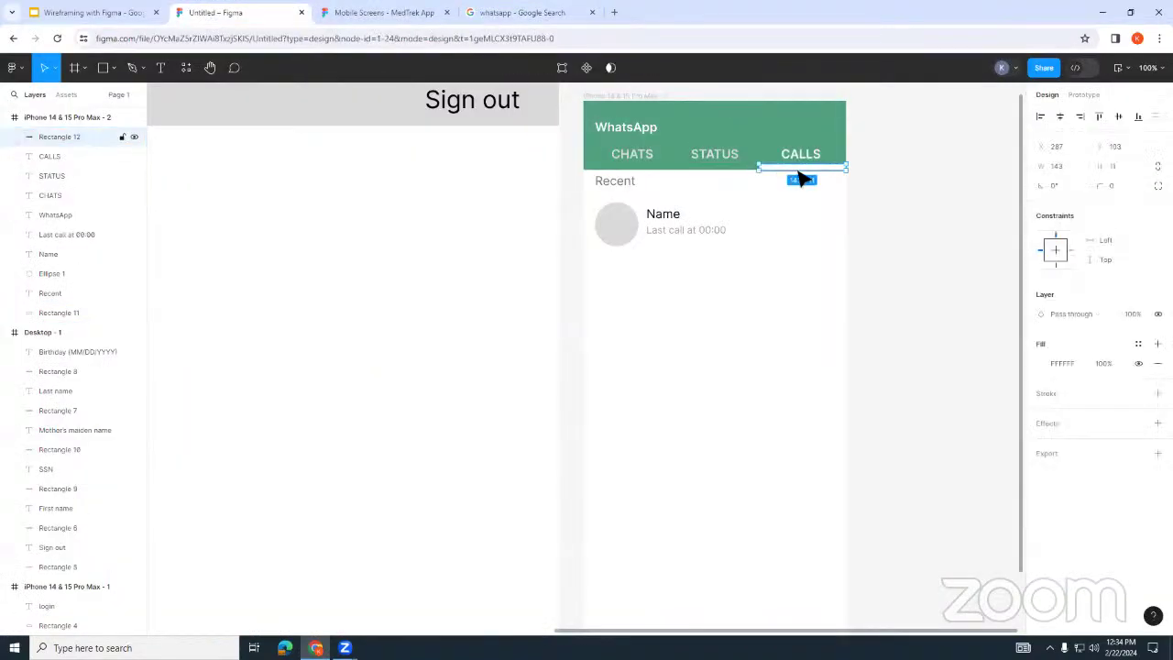
left_click_drag(807, 172, 810, 174)
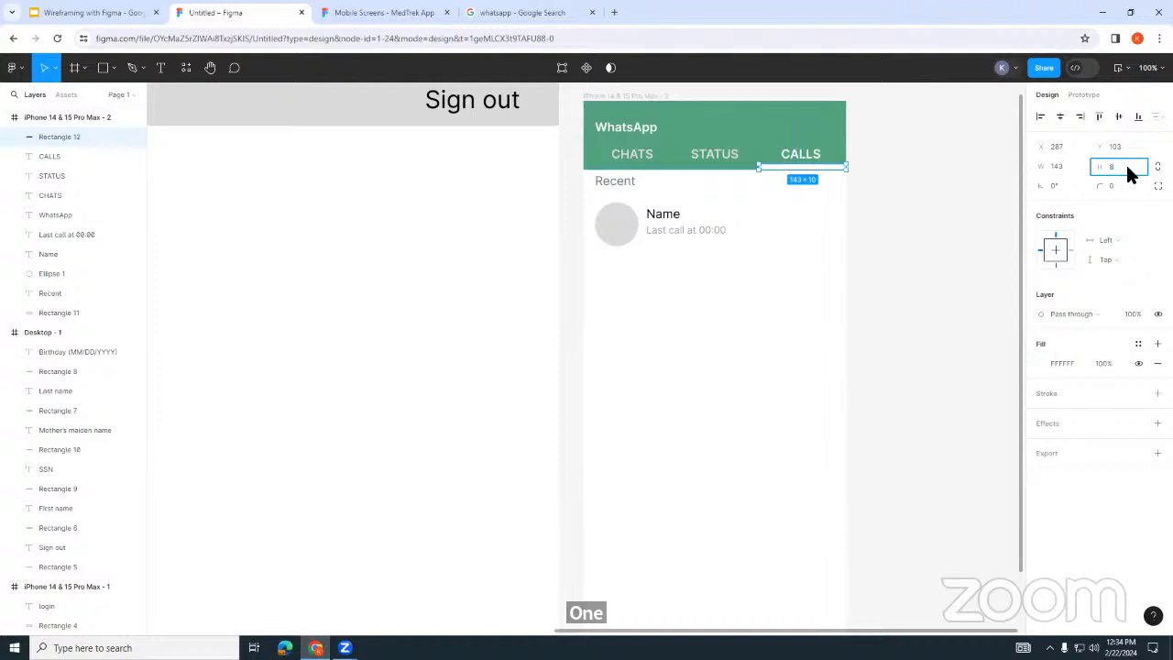
left_click(987, 255)
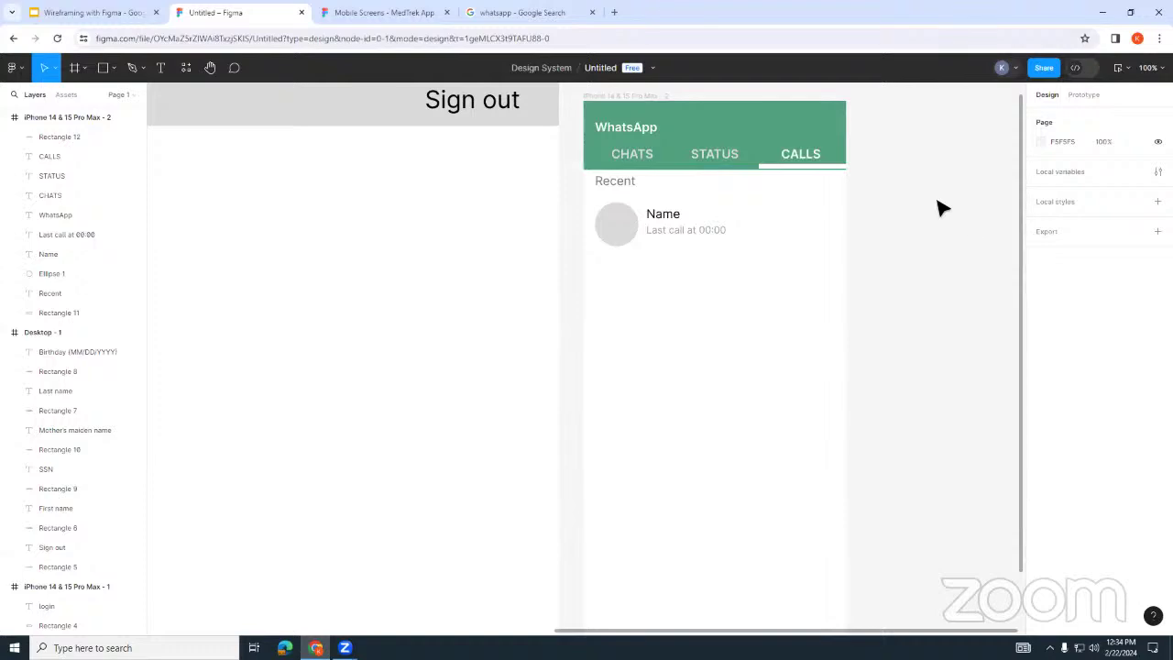
Step: Duplicate the contact entry's circle, "Name" and "Last call at 00:00" texts three times, stacking the copies evenly below the first
left_click(524, 11)
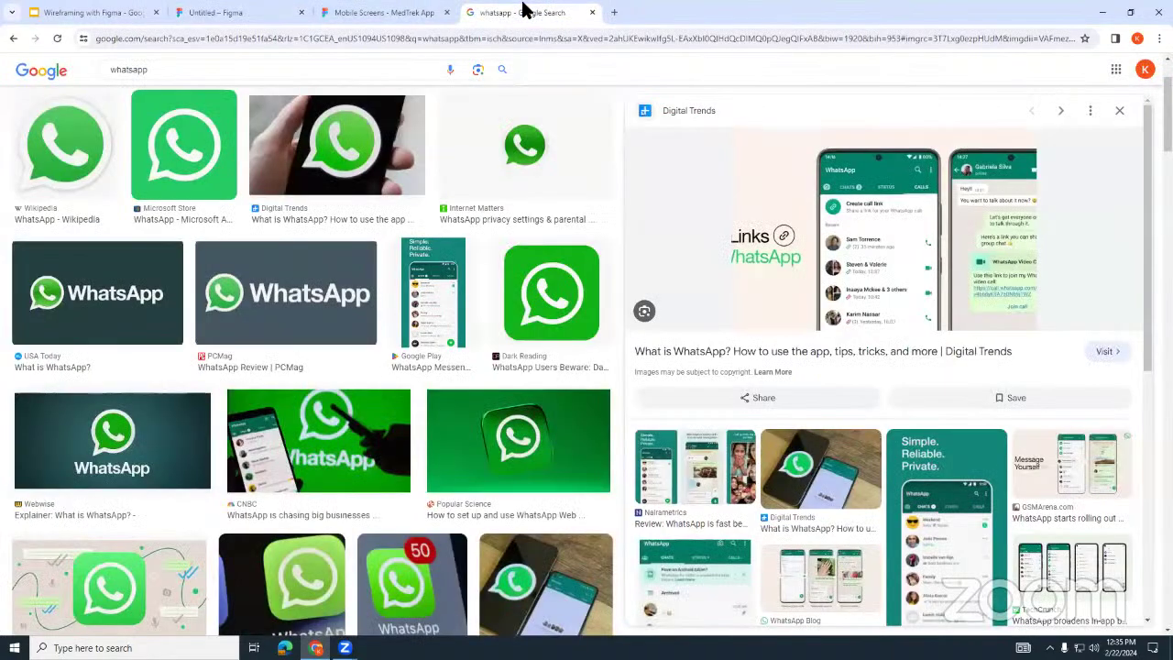
left_click(252, 12)
left_click(632, 227)
left_click(660, 217, "shift")
left_click(673, 236, "shift")
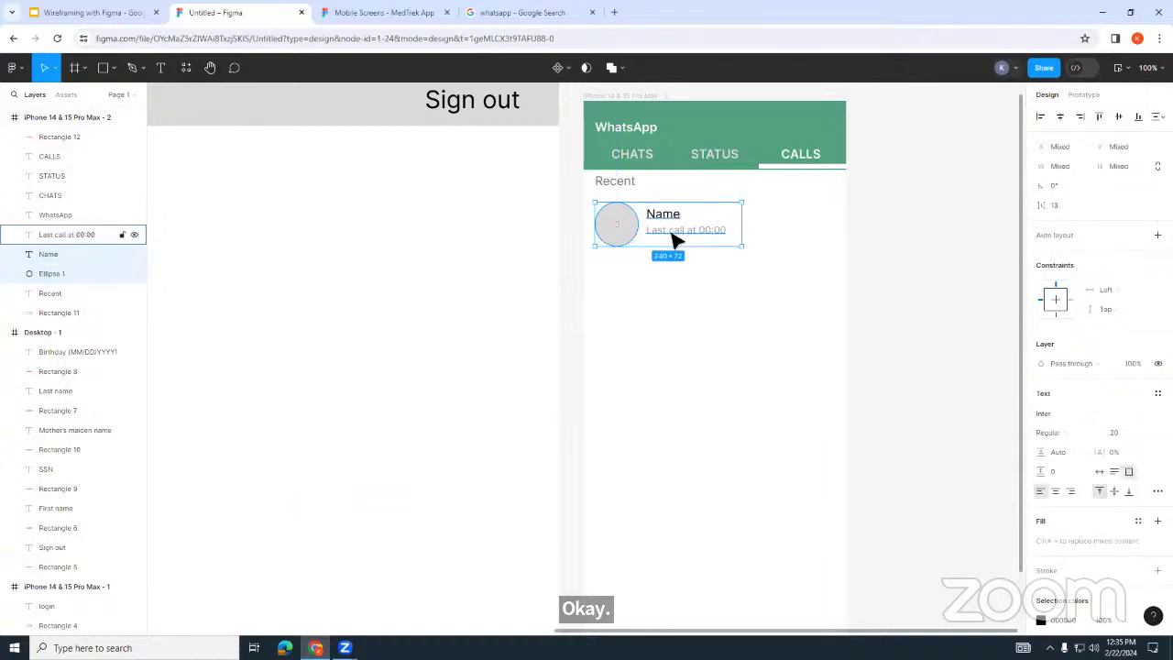
left_click(673, 238, "shift")
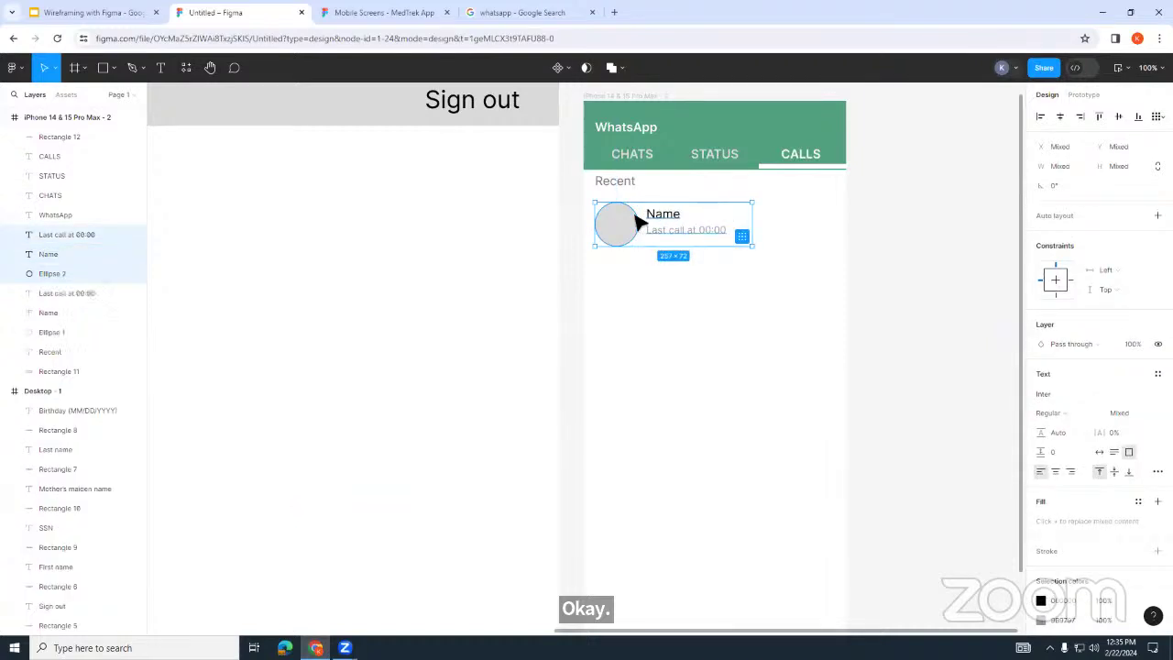
left_click_drag(635, 220, 618, 370)
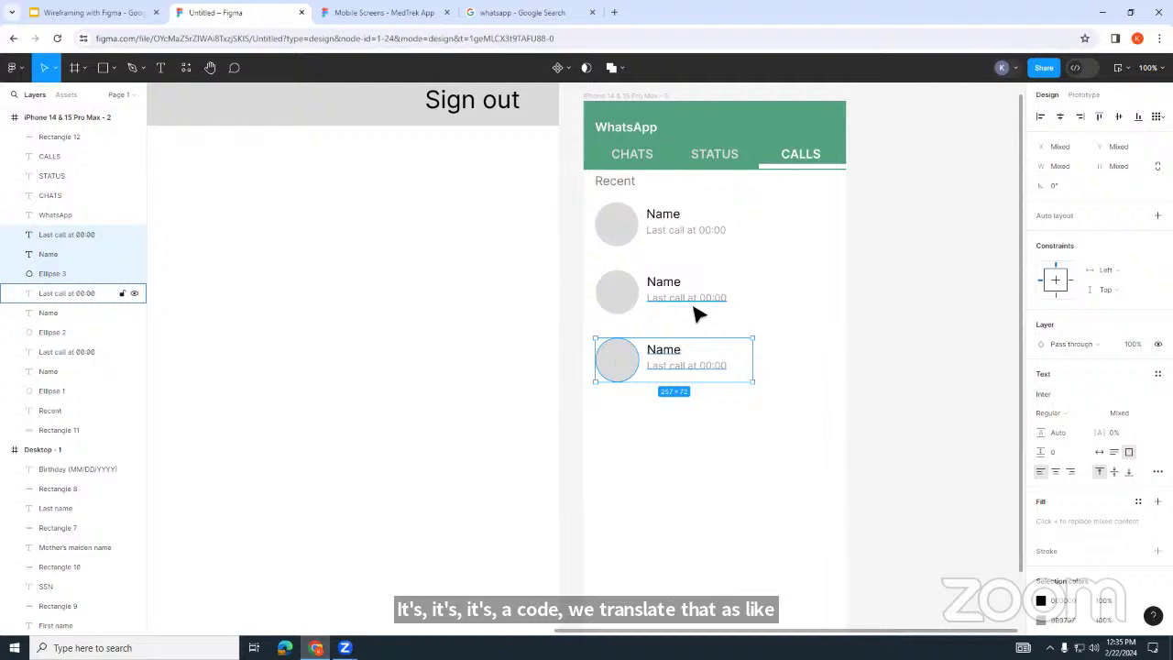
left_click_drag(620, 228, 620, 432)
left_click(927, 336)
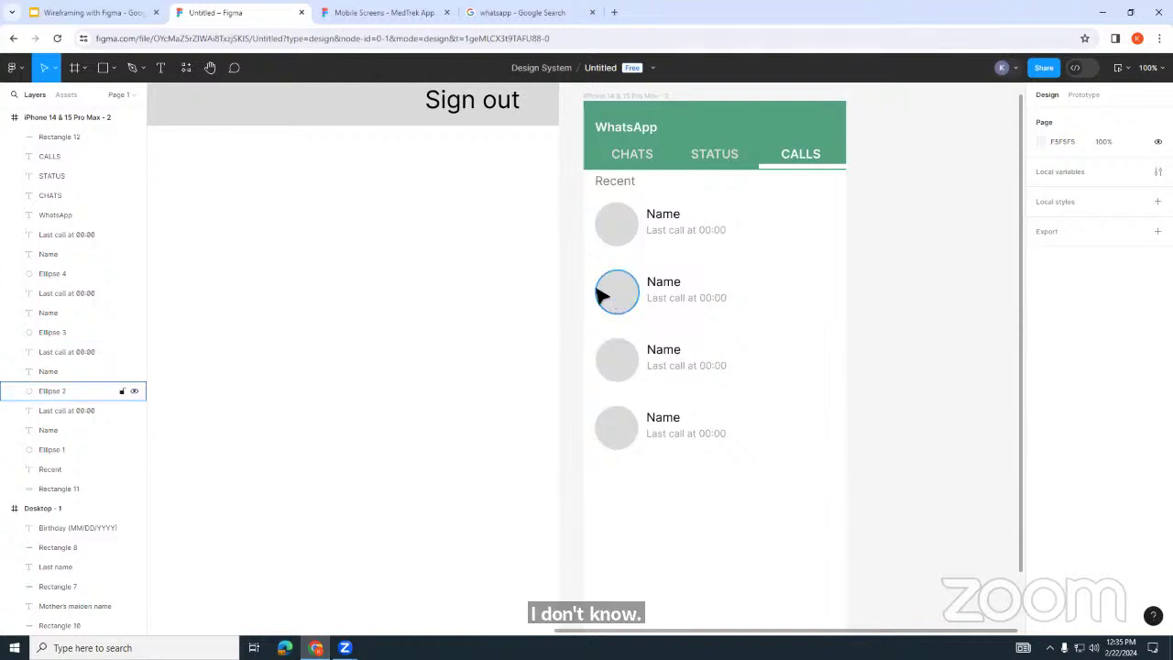
Step: Compare the finished call list in the phone frame with the WhatsApp reference image
left_click(519, 12)
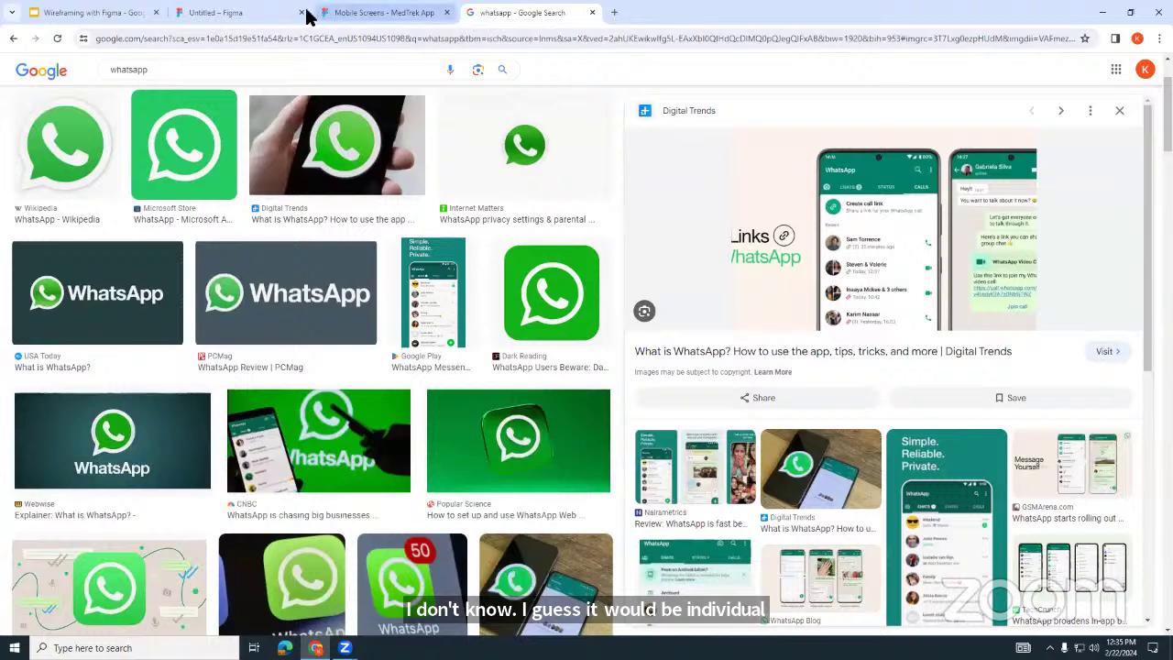
left_click(262, 13)
scroll(916, 231, "up", 1)
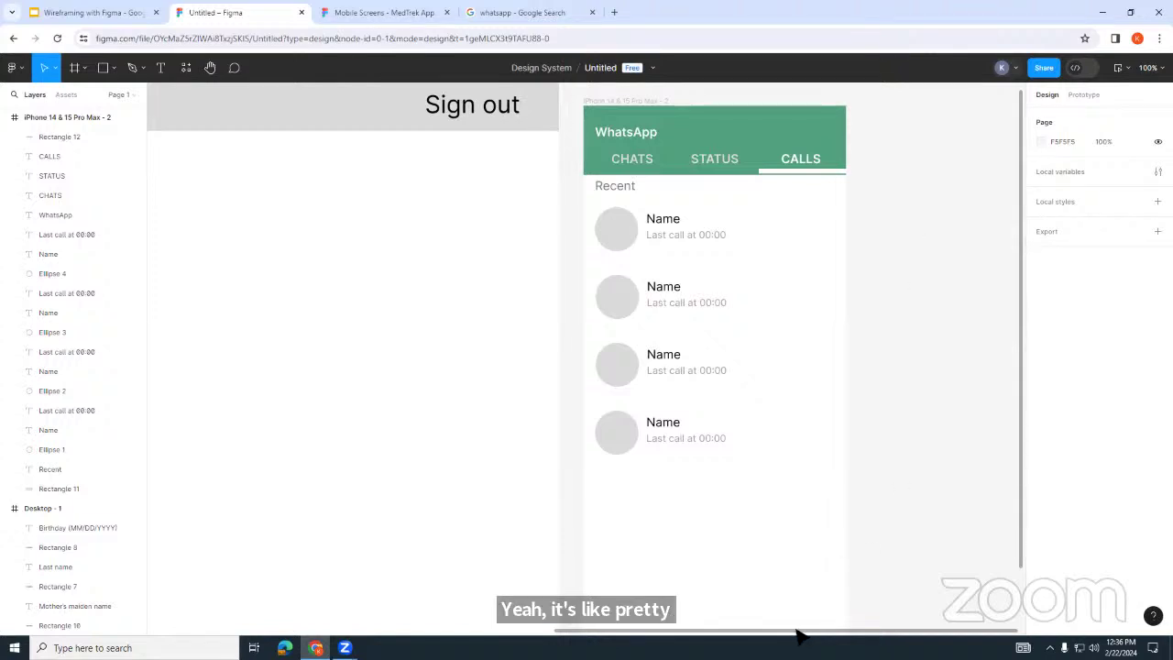
left_click_drag(796, 633, 814, 633)
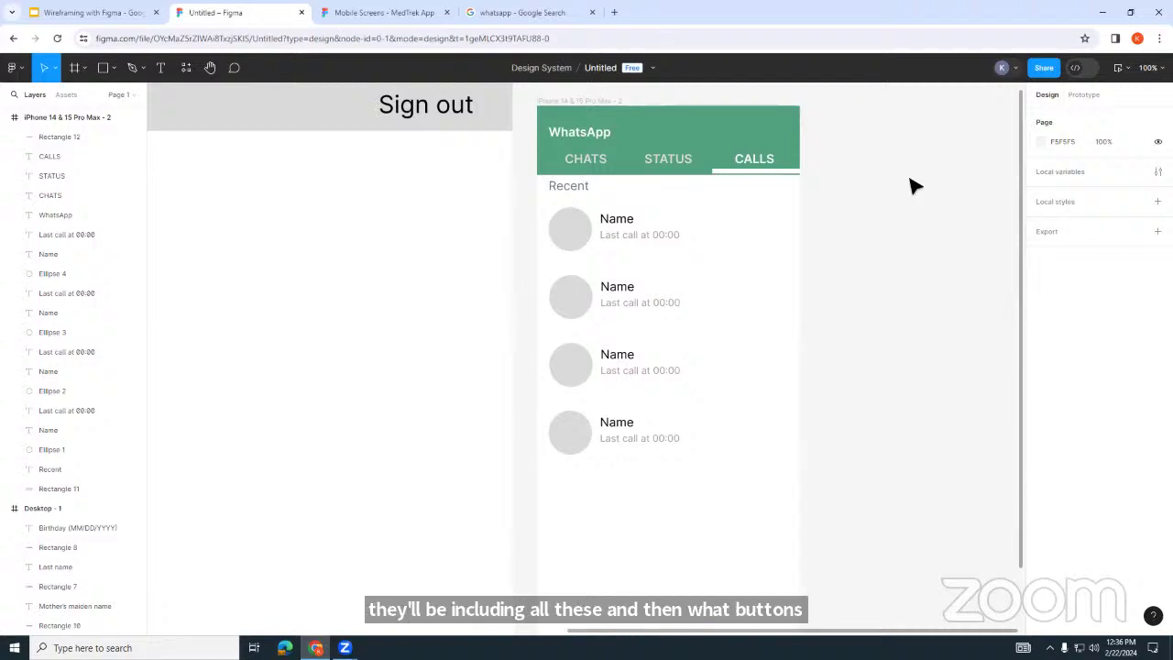
Step: Inspect the "STATUS" label in Dev Mode, return to design mode and clear the selection
left_click(1075, 68)
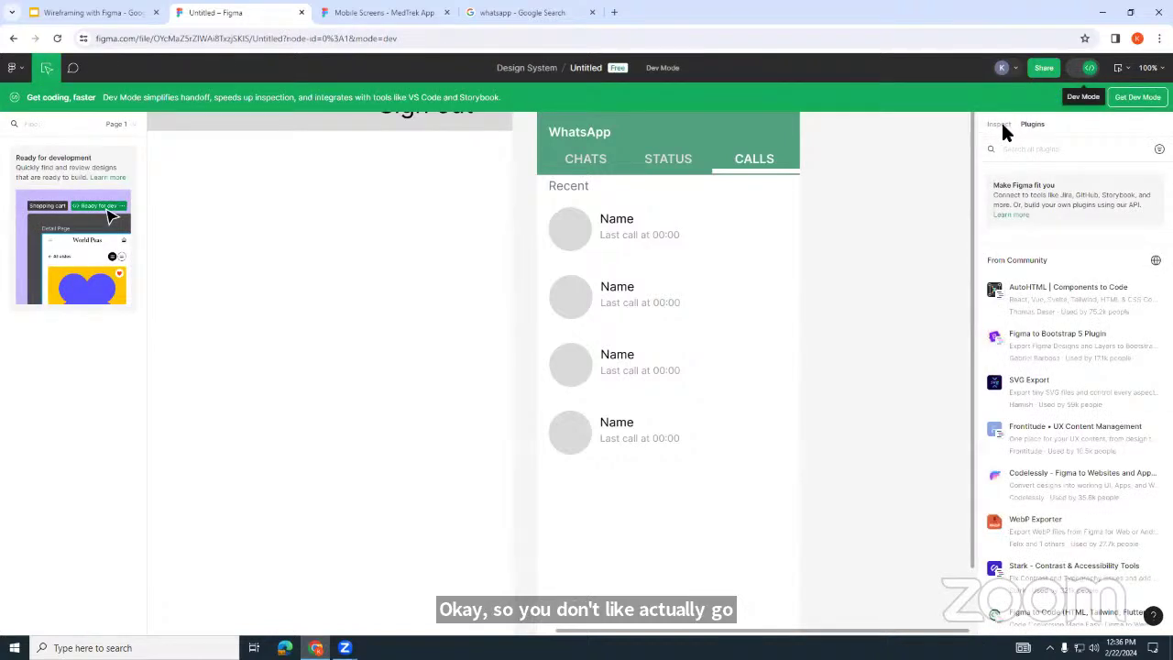
left_click(999, 123)
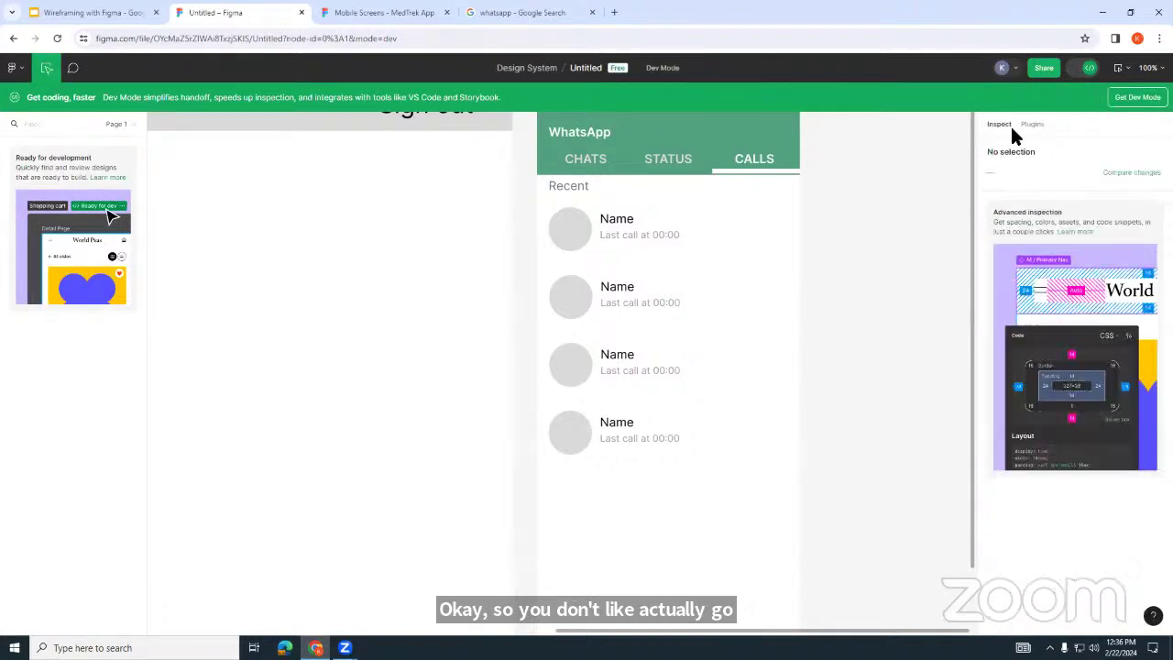
left_click(641, 225)
left_click(687, 168)
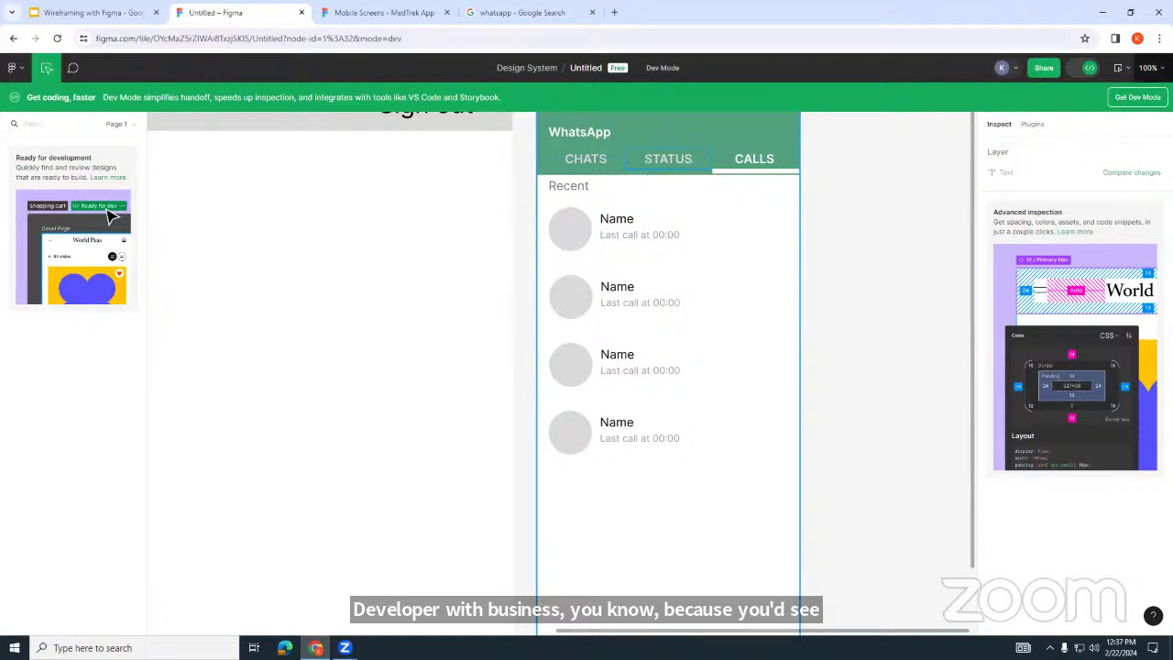
left_click(1089, 67)
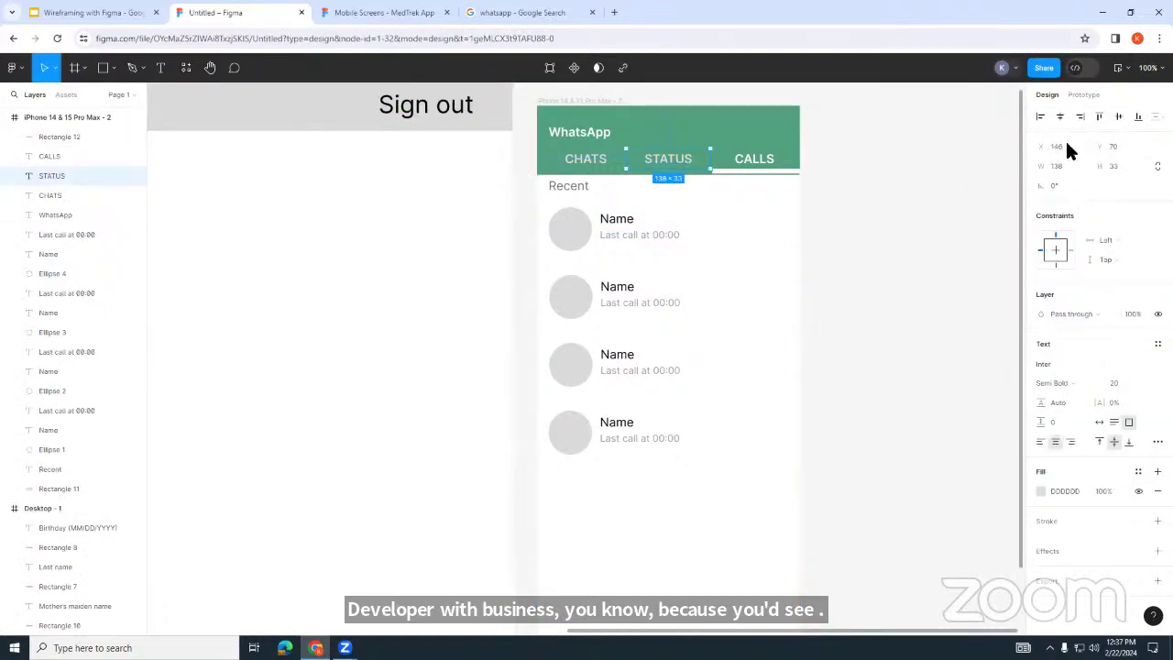
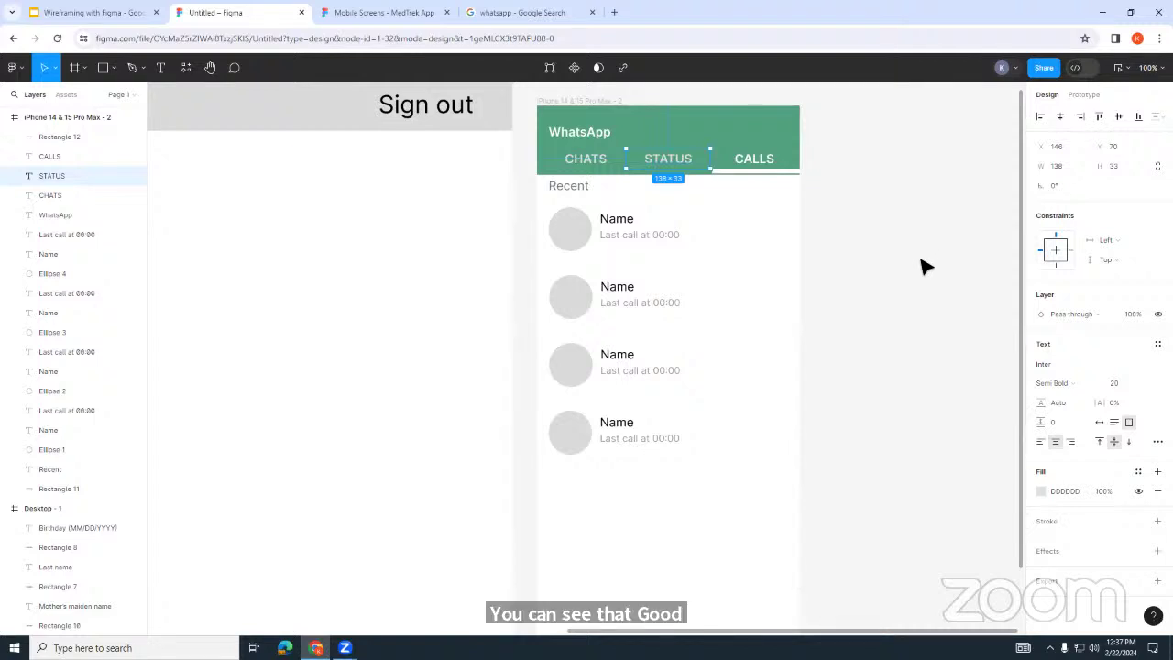
left_click(921, 204)
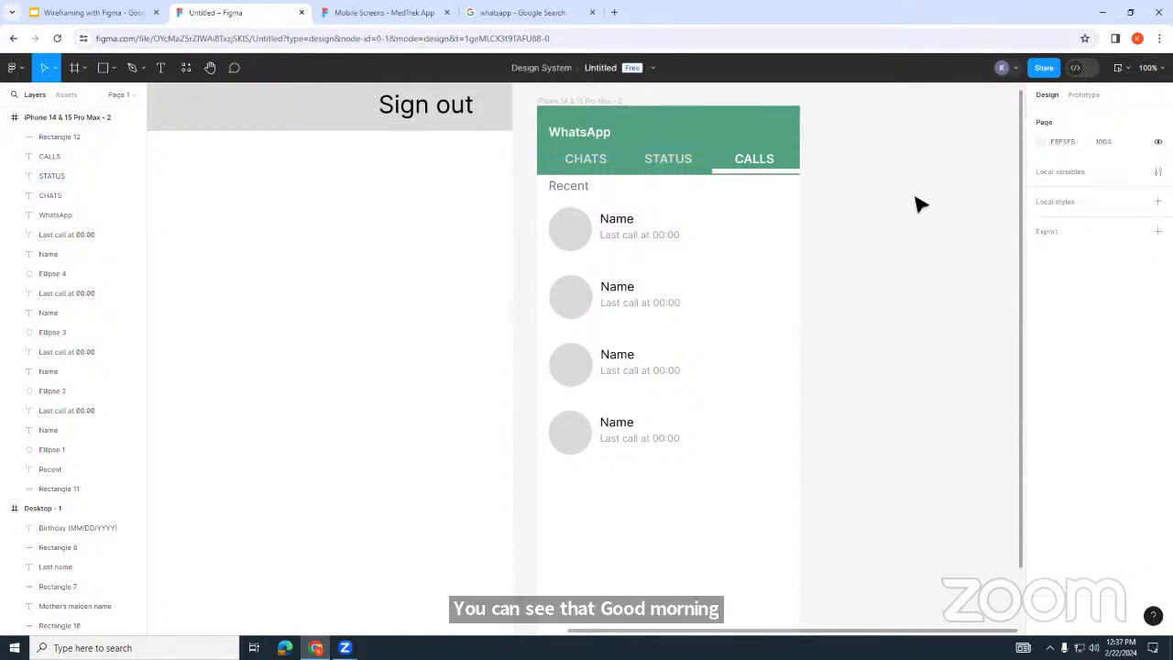
Step: Browse the Dev Mode plugins for the green header rectangle, open the community plugin page and show the target files for Figma to Code
left_click(1078, 66)
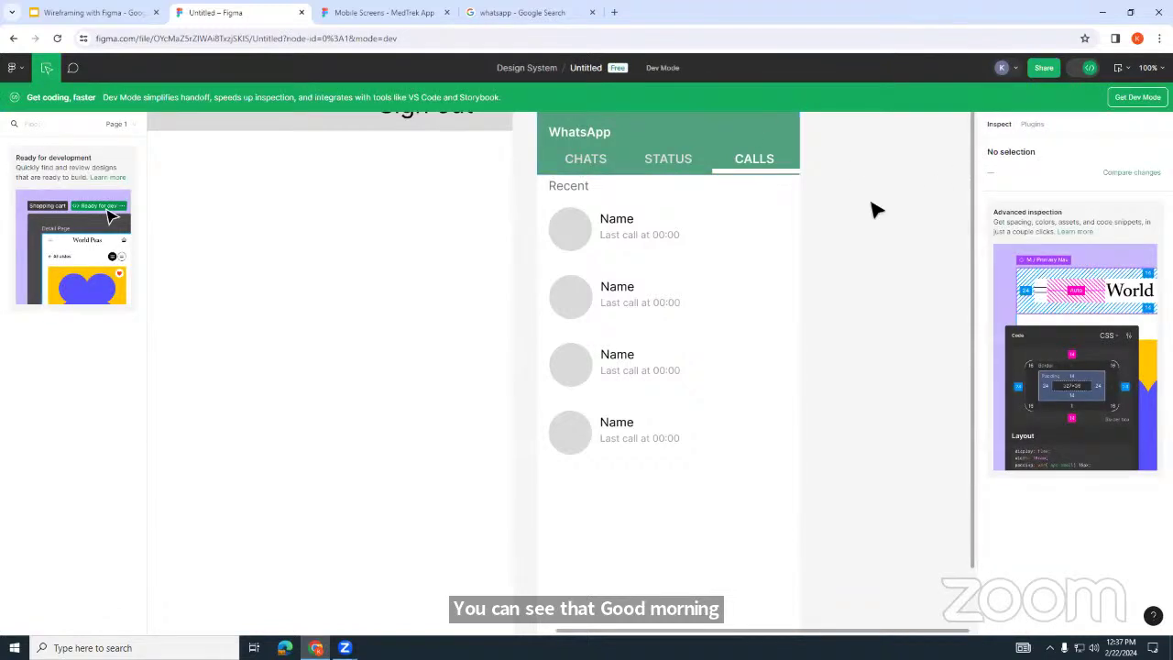
left_click(702, 126)
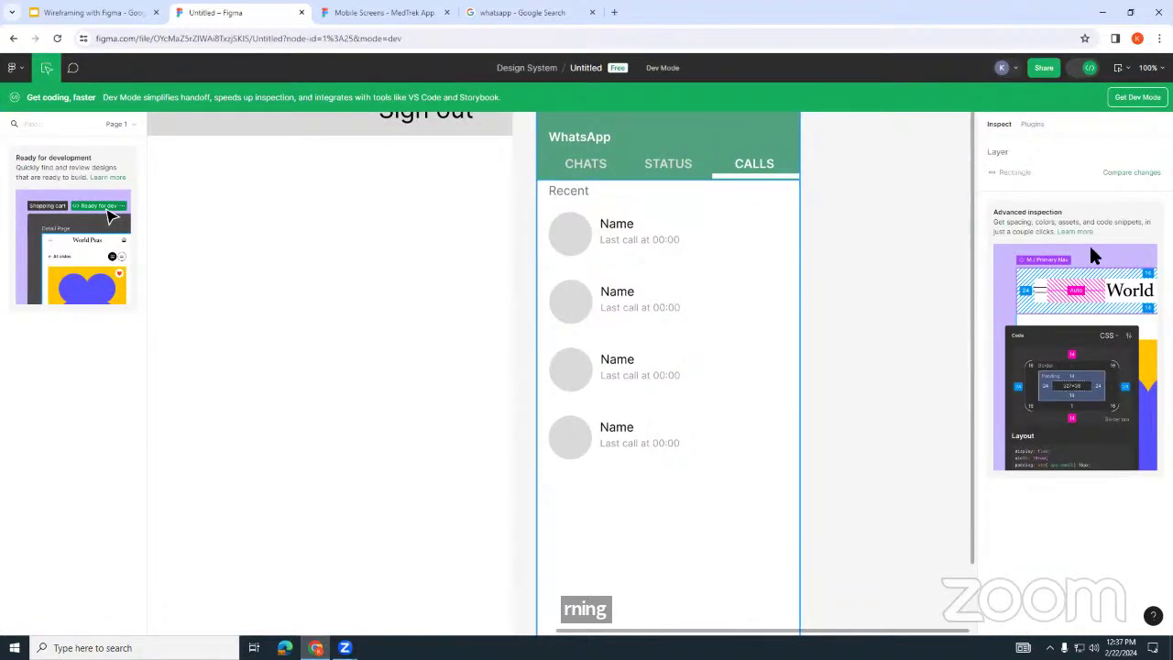
left_click(1031, 124)
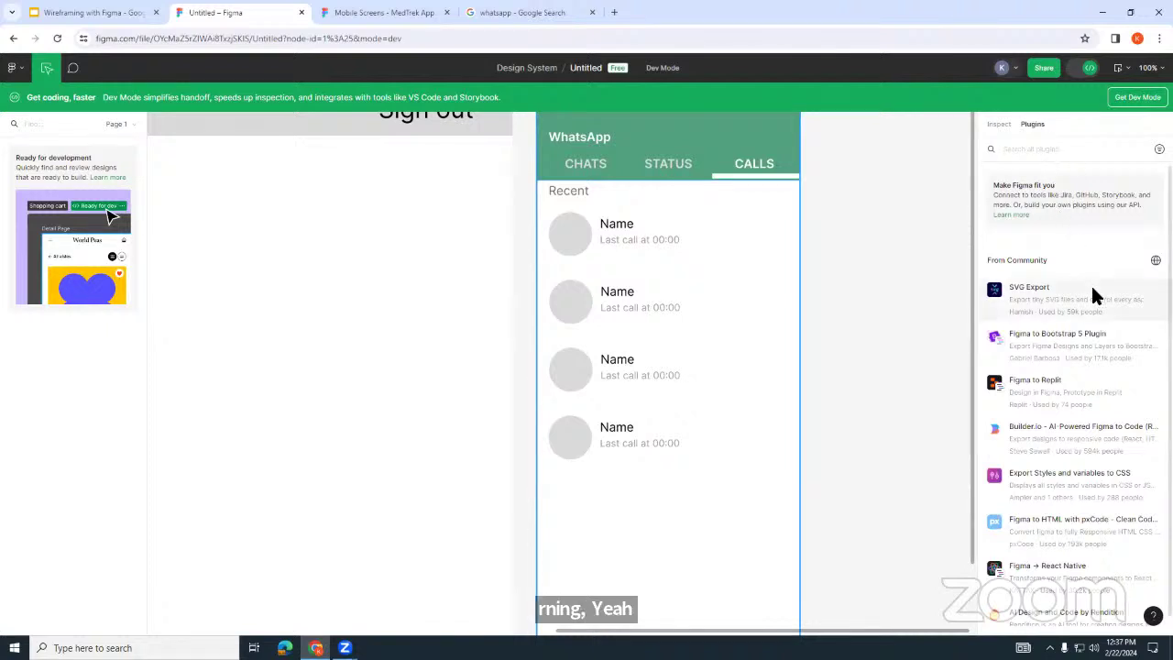
scroll(1093, 290, "down", 3)
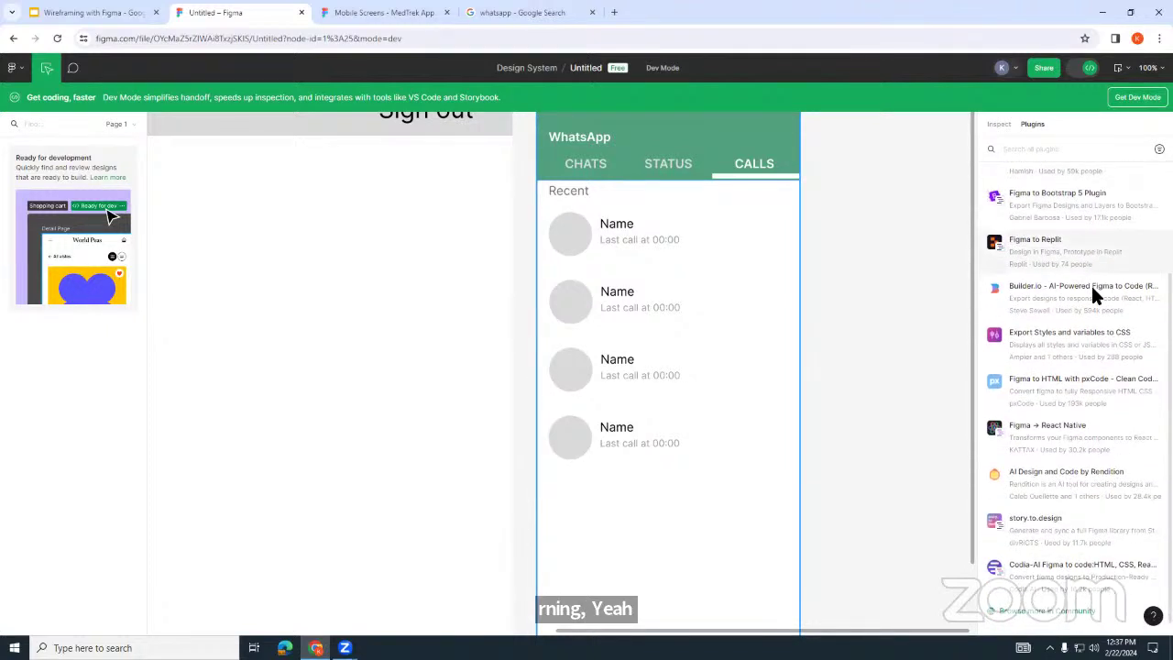
scroll(1091, 283, "up", 3)
scroll(1090, 283, "down", 3)
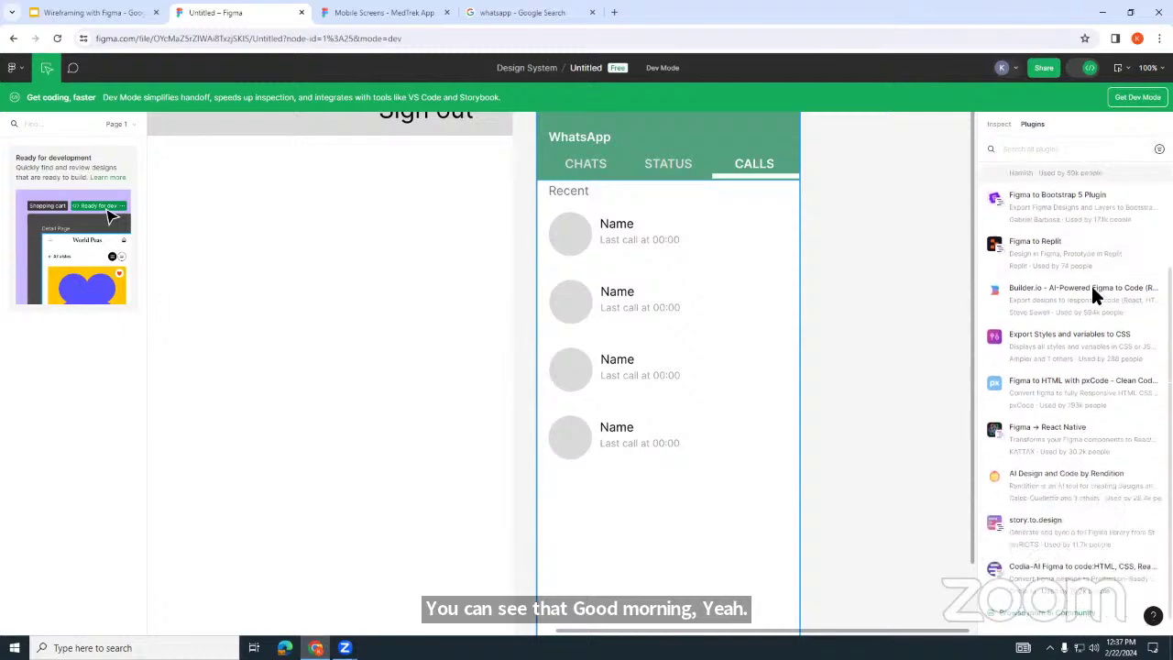
left_click(1032, 609)
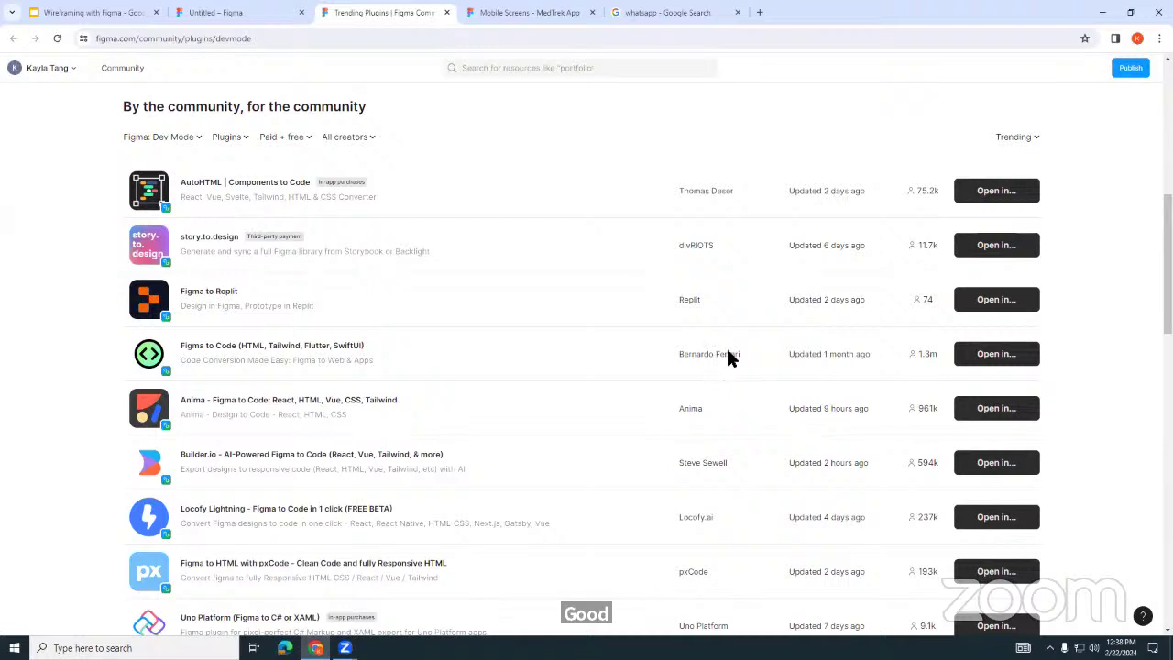
left_click(1018, 358)
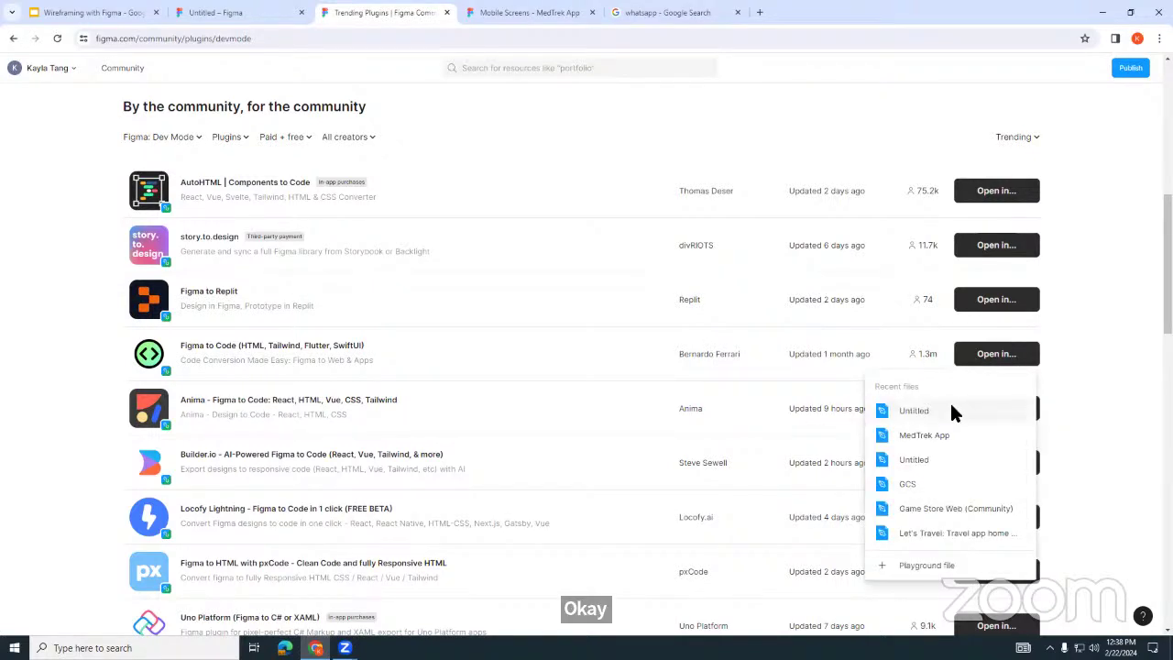
Step: Return to the wireframe file and rename it "test"
left_click(275, 12)
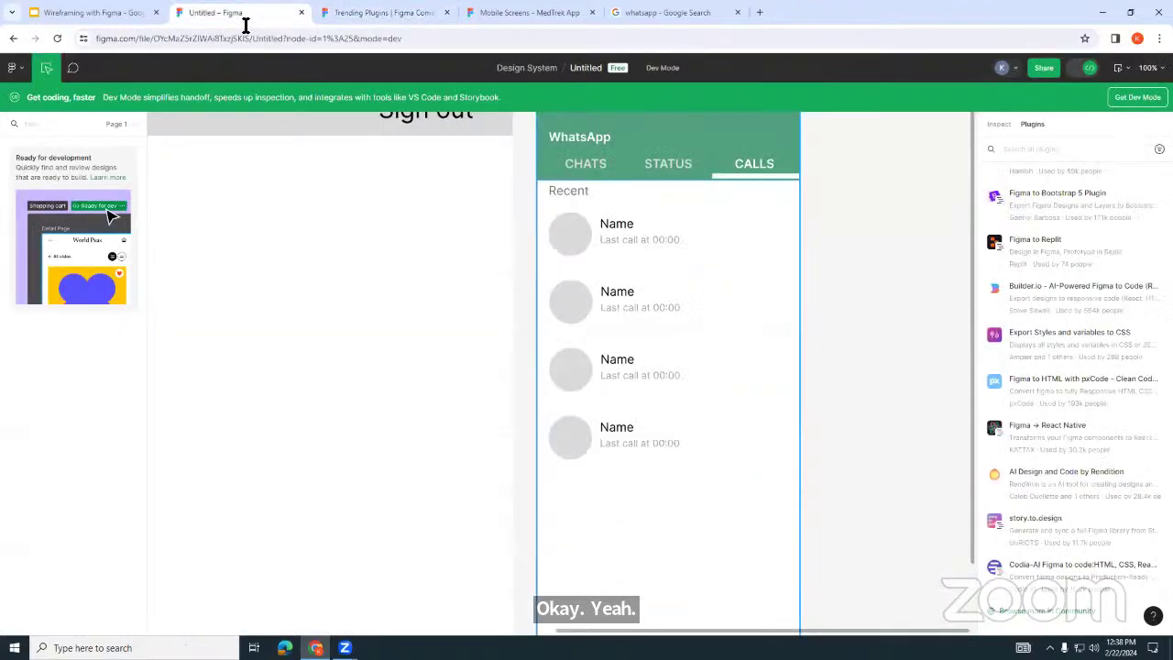
double_click(583, 70)
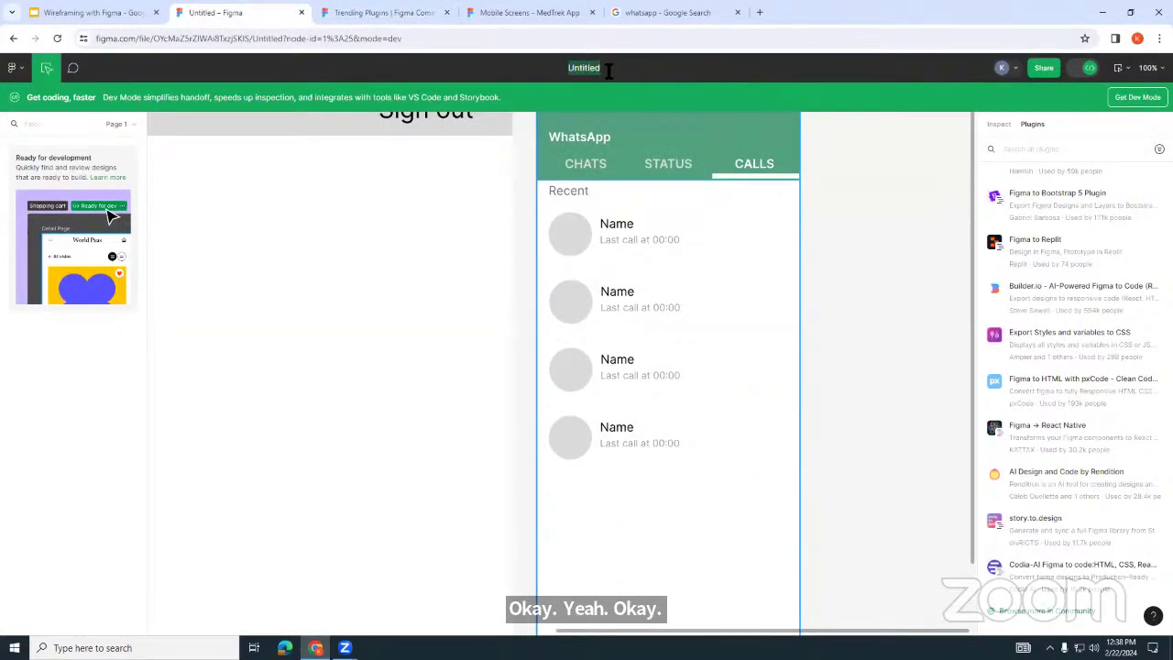
type("test")
key("Return")
left_click(947, 248)
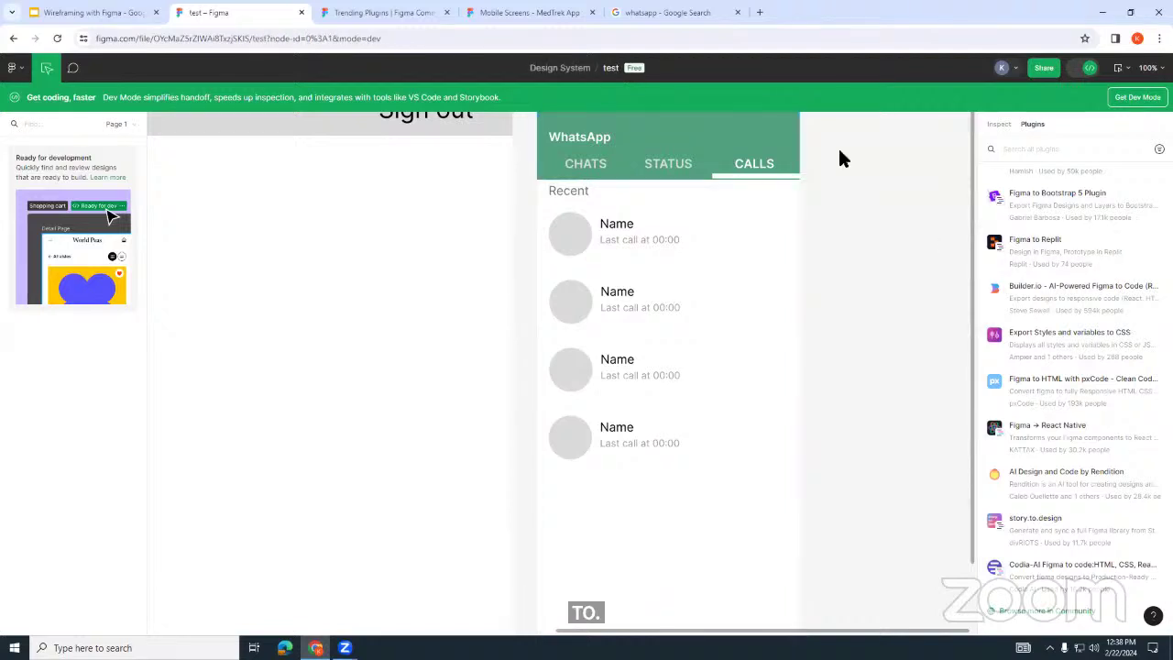
Step: Switch to the community plugin page and show the target files for Figma to Code (HTML, Tailwind, Flutter, SwiftUI)
left_click(354, 7)
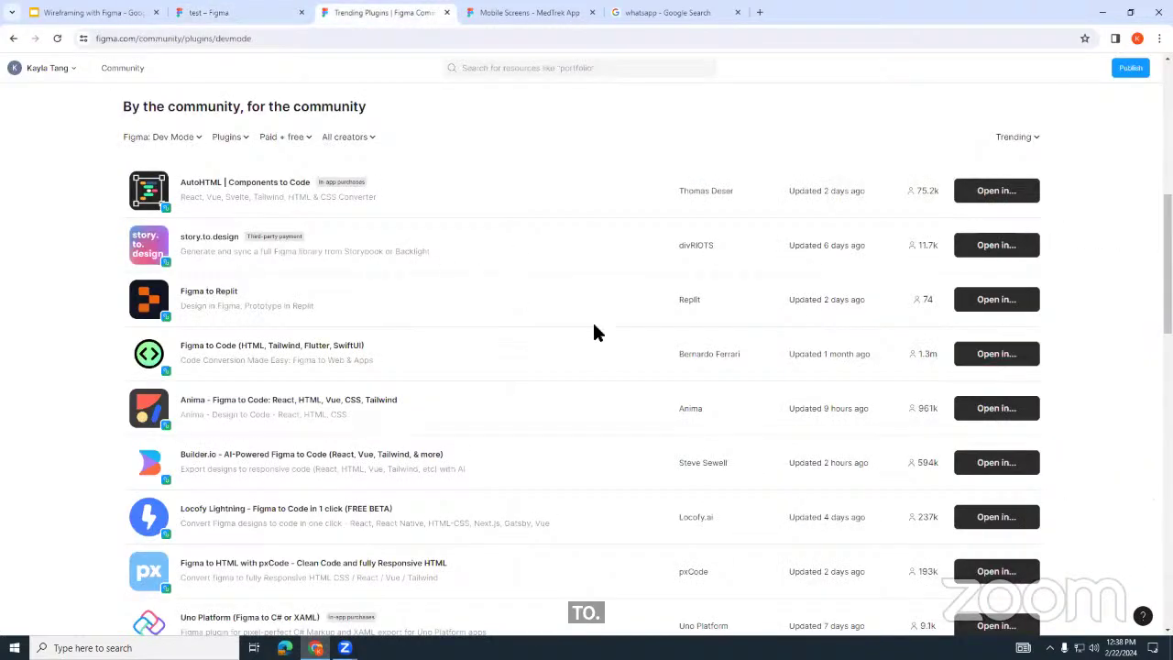
left_click(1008, 358)
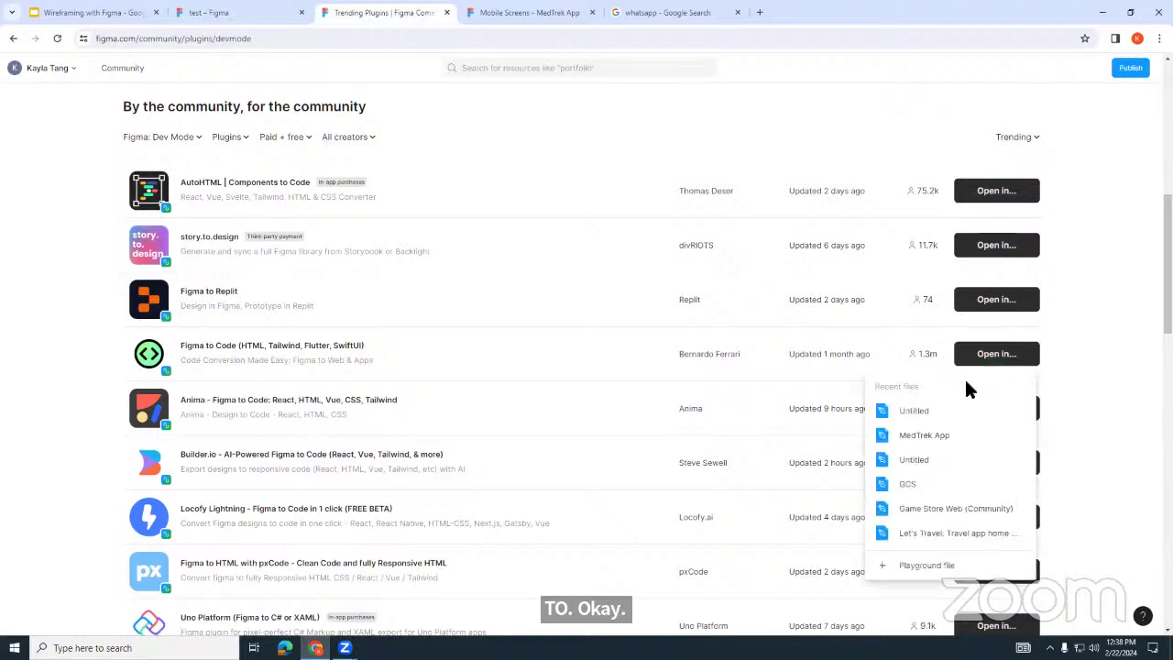
scroll(1003, 430, "down", 2)
scroll(995, 448, "up", 2)
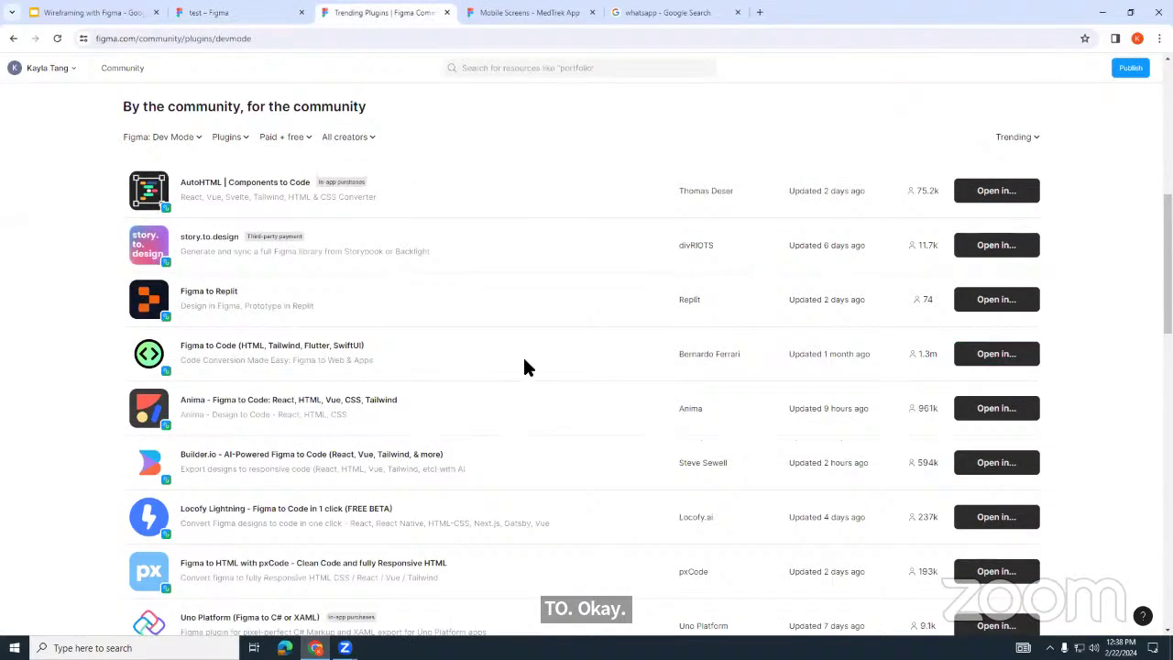
left_click(995, 358)
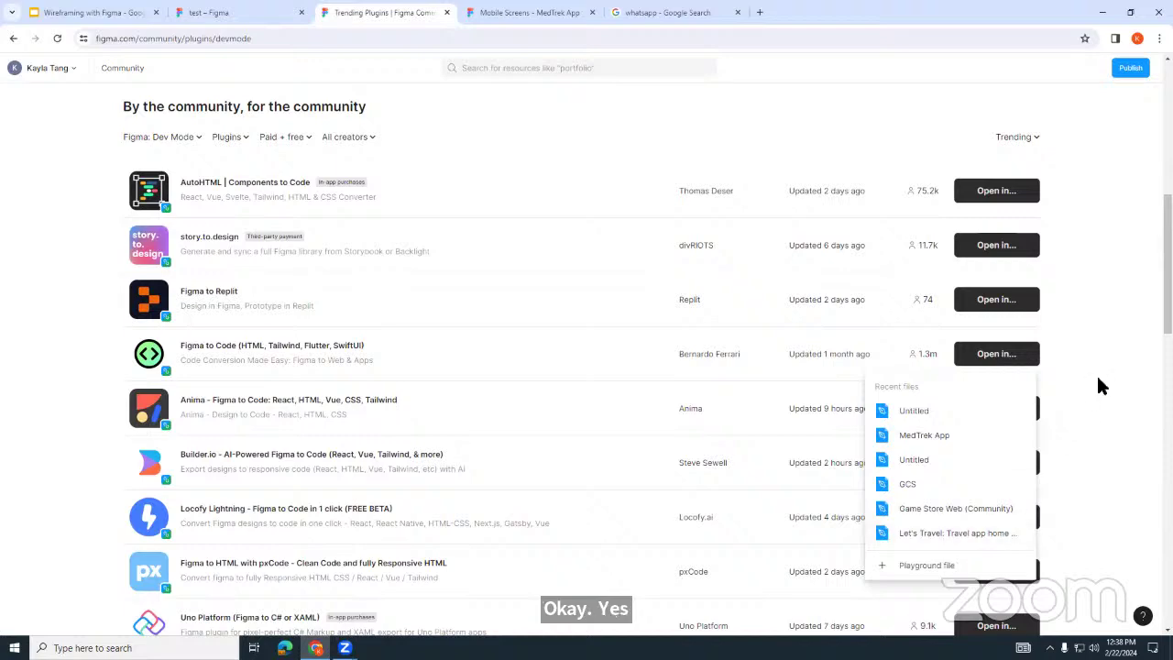
Step: Reload the community plugin page and check the Figma to Code target files again
left_click(55, 39)
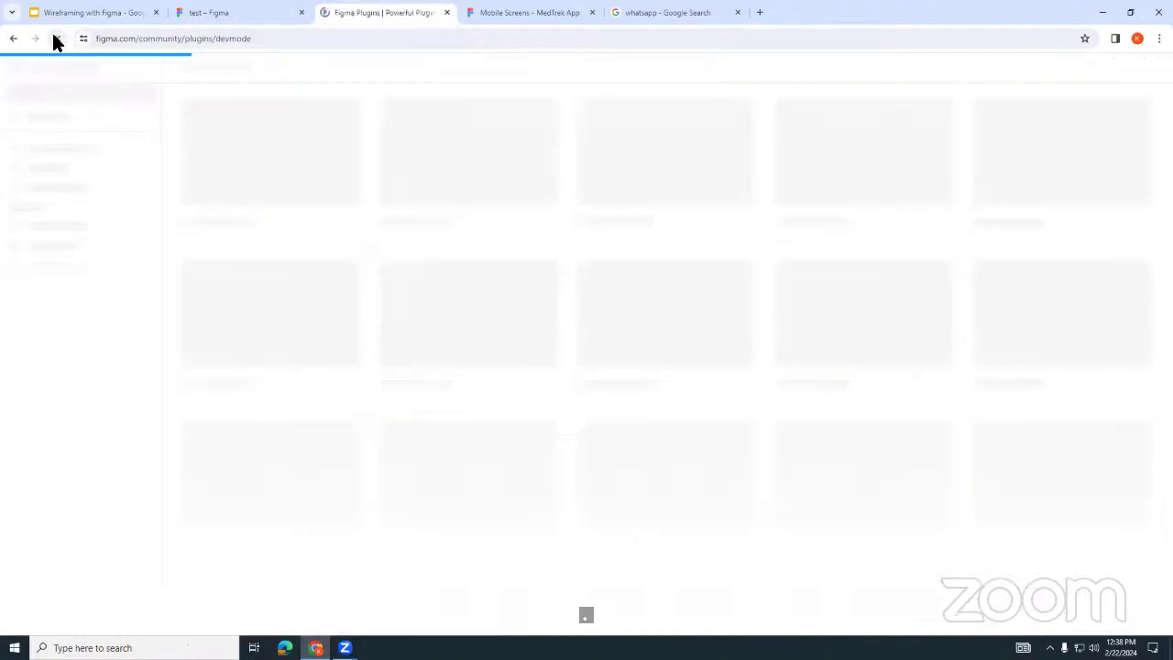
scroll(799, 256, "down", 4)
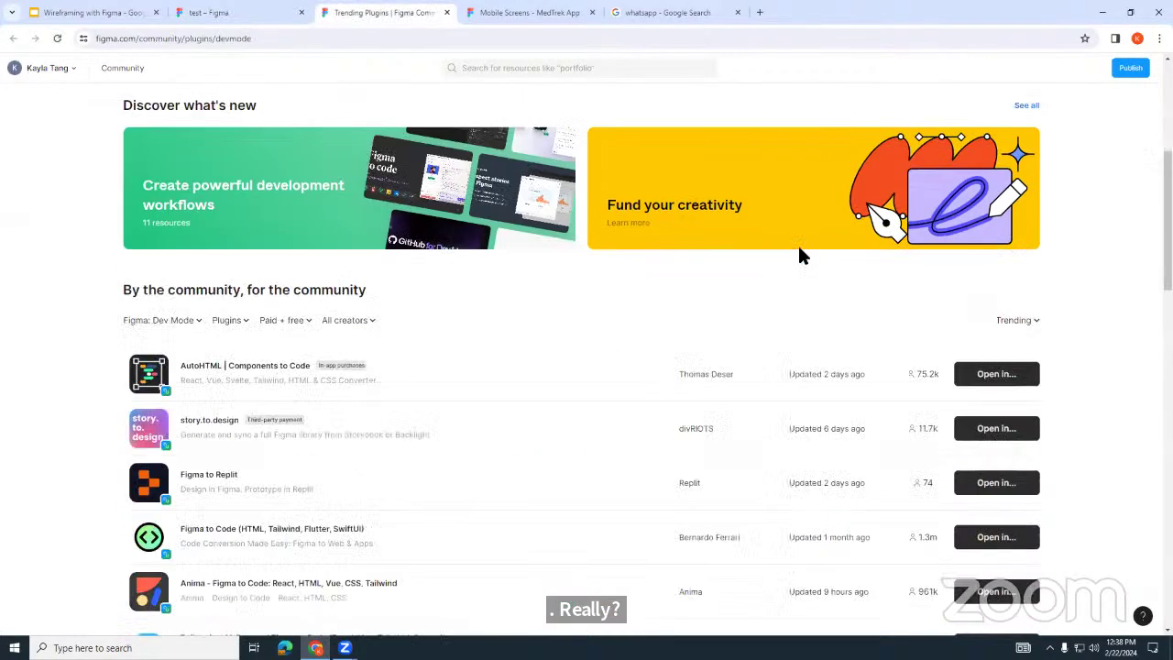
scroll(799, 255, "down", 3)
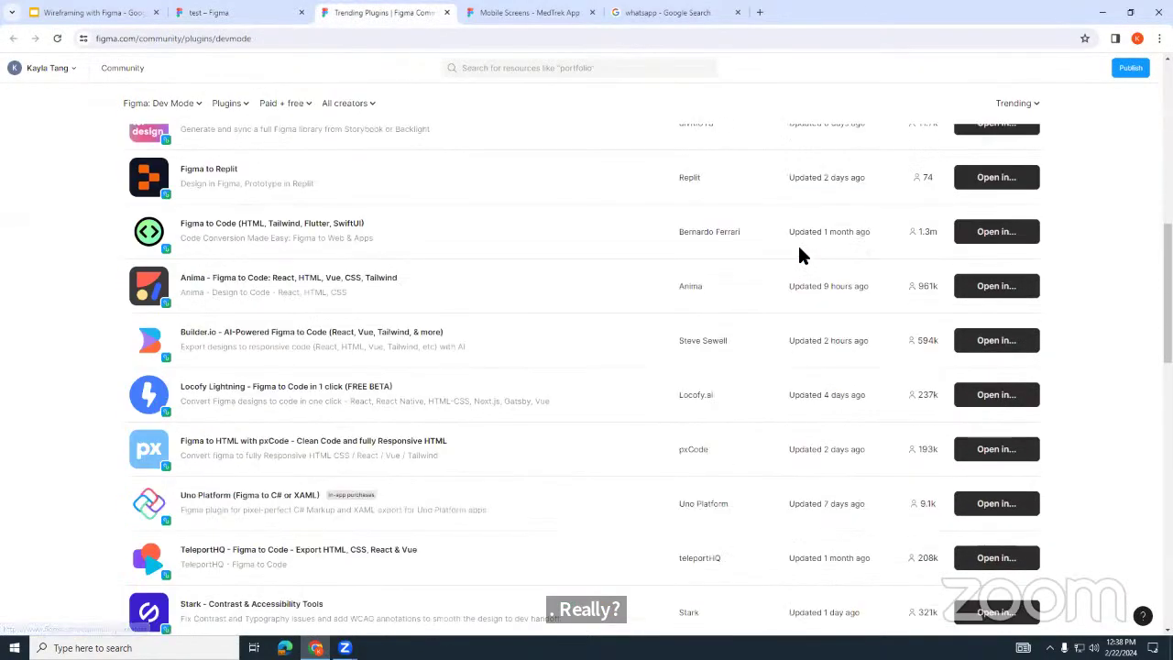
left_click(1022, 232)
scroll(982, 333, "down", 2)
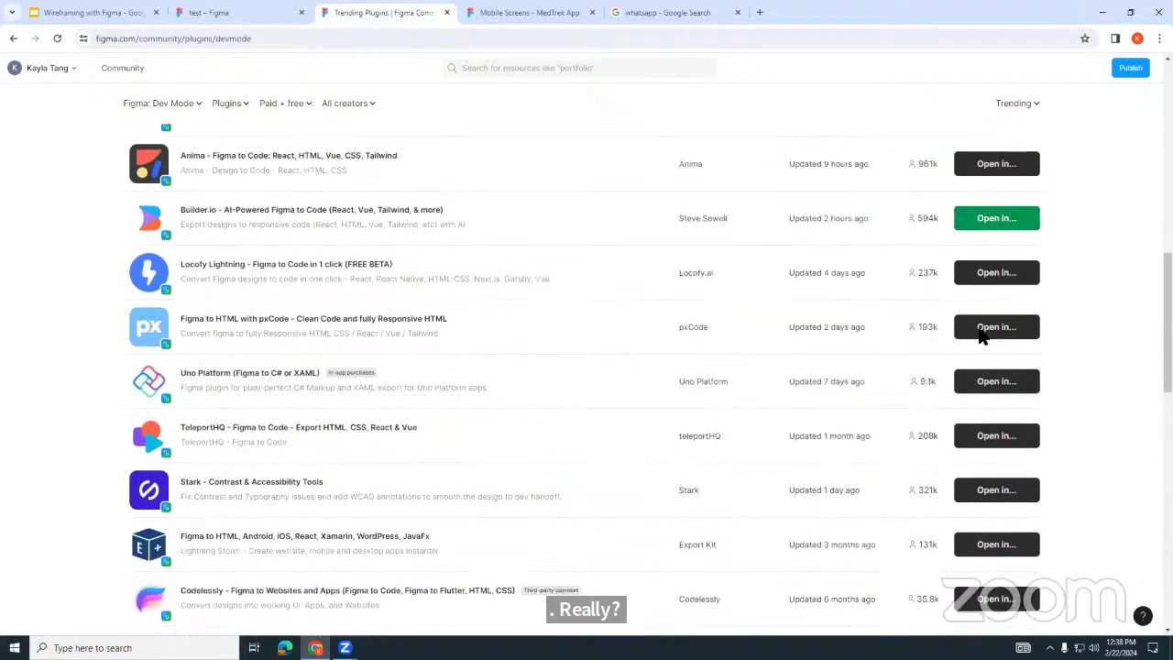
scroll(999, 275, "up", 2)
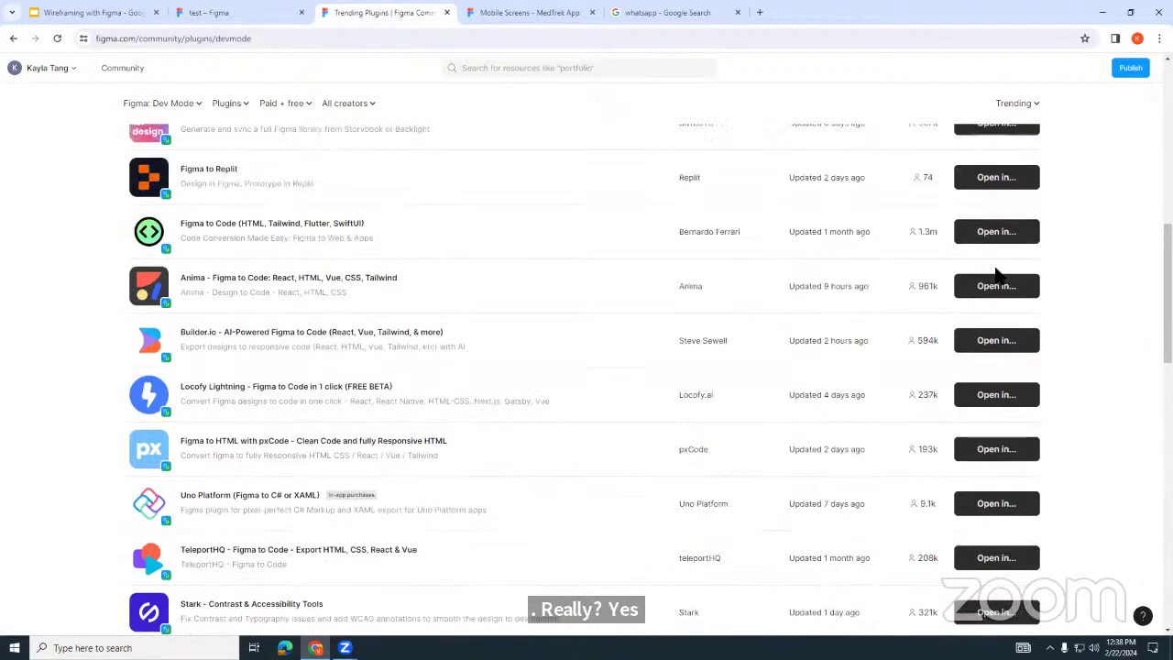
Step: Return to the test file, reload it and switch it to Dev Mode
left_click(247, 13)
left_click(1089, 67)
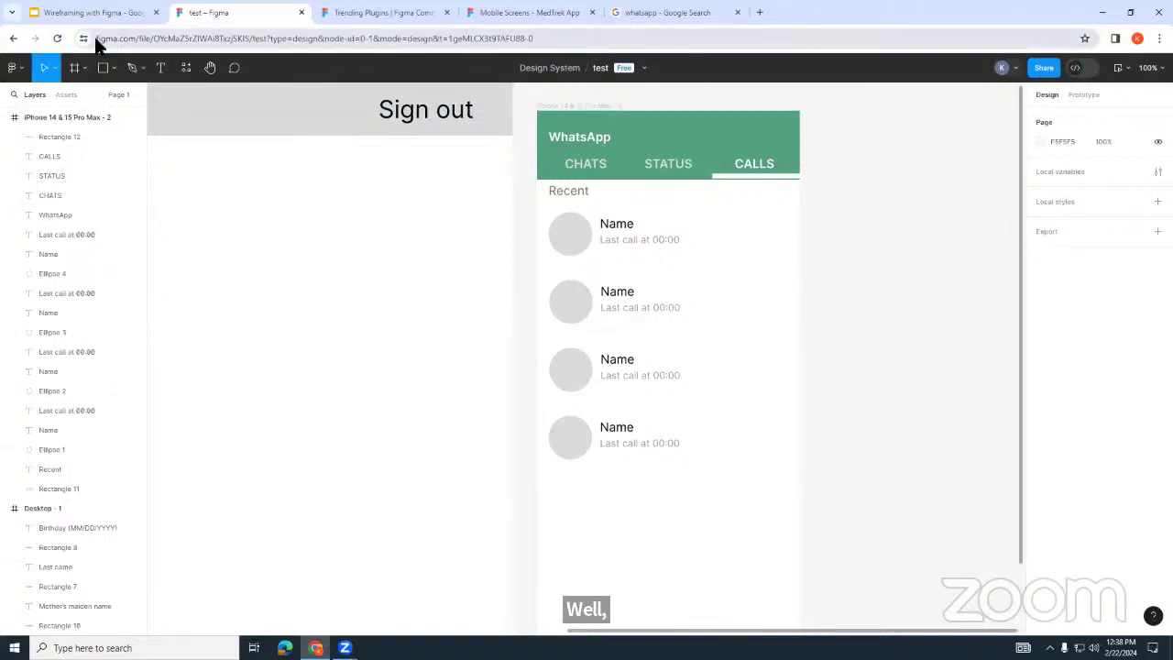
left_click(58, 39)
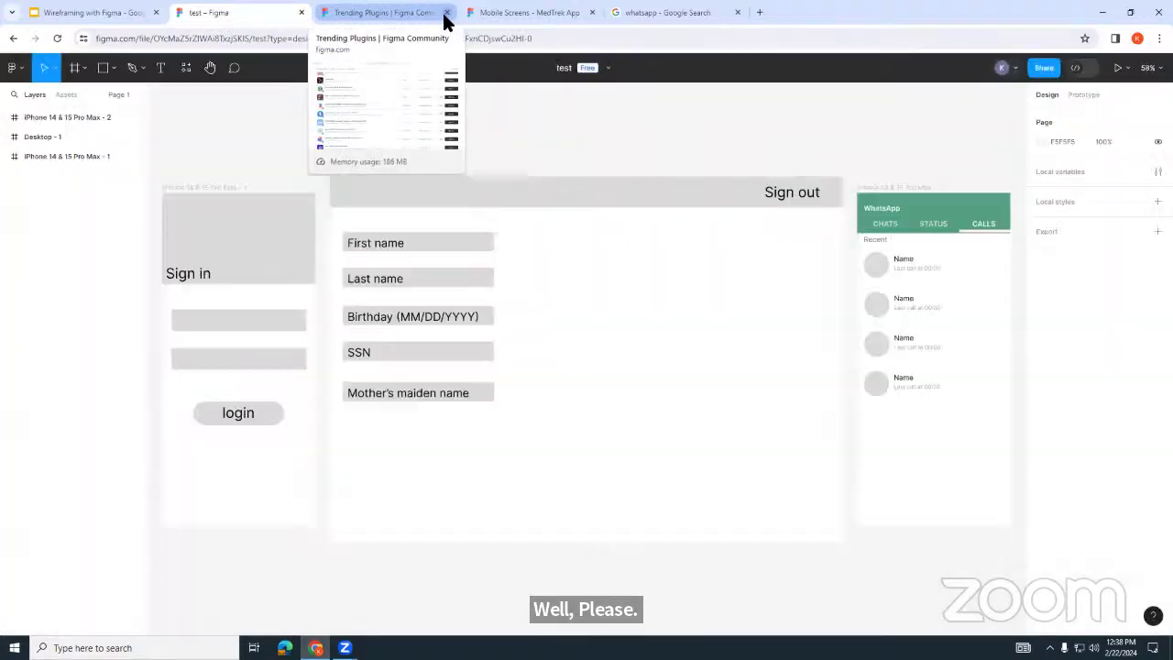
left_click(1077, 66)
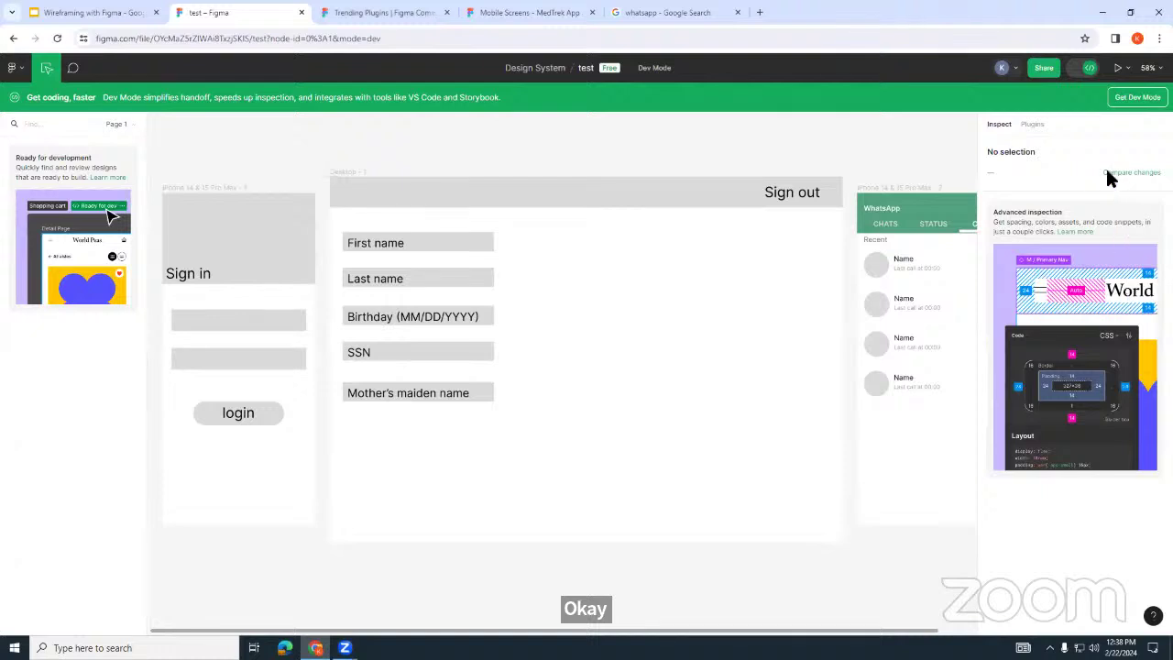
Step: With the green WhatsApp header rectangle selected, open the Figma to Code plugin details and view the Dev Mode plan information
left_click(1032, 124)
scroll(1063, 458, "down", 3)
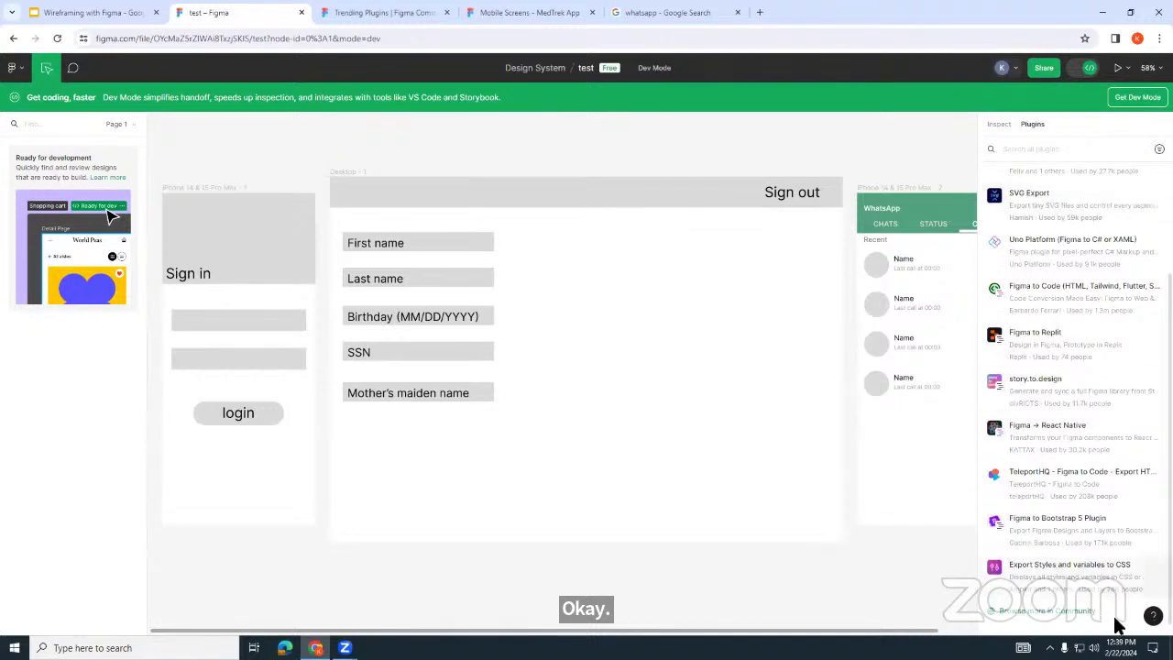
left_click(962, 209)
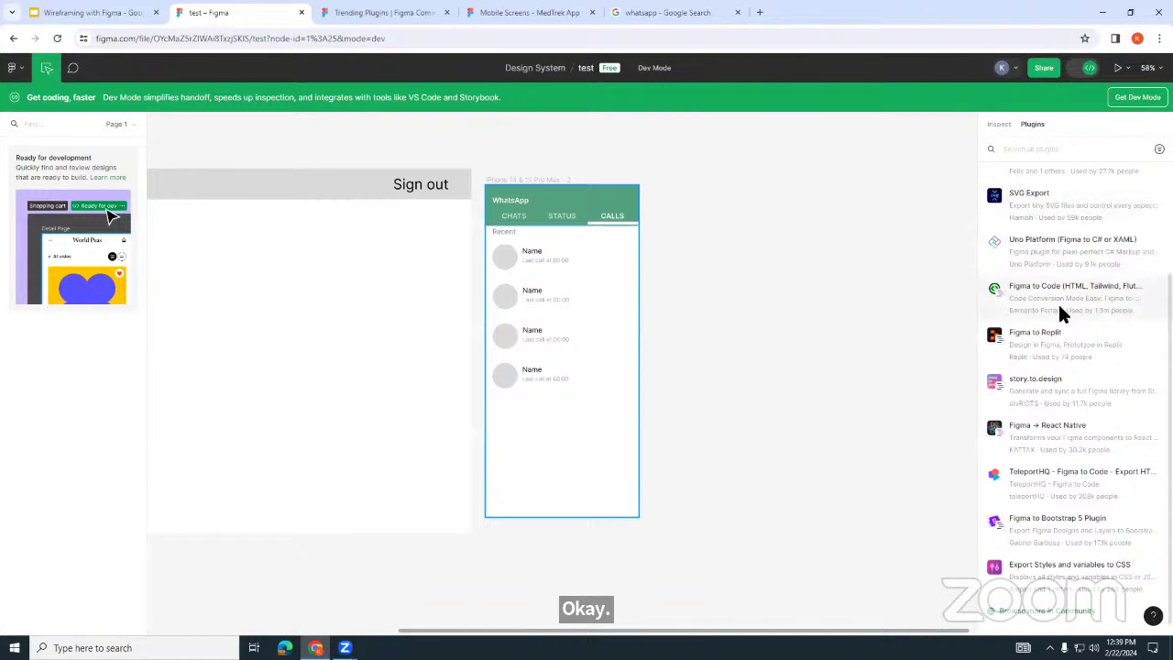
left_click(1041, 294)
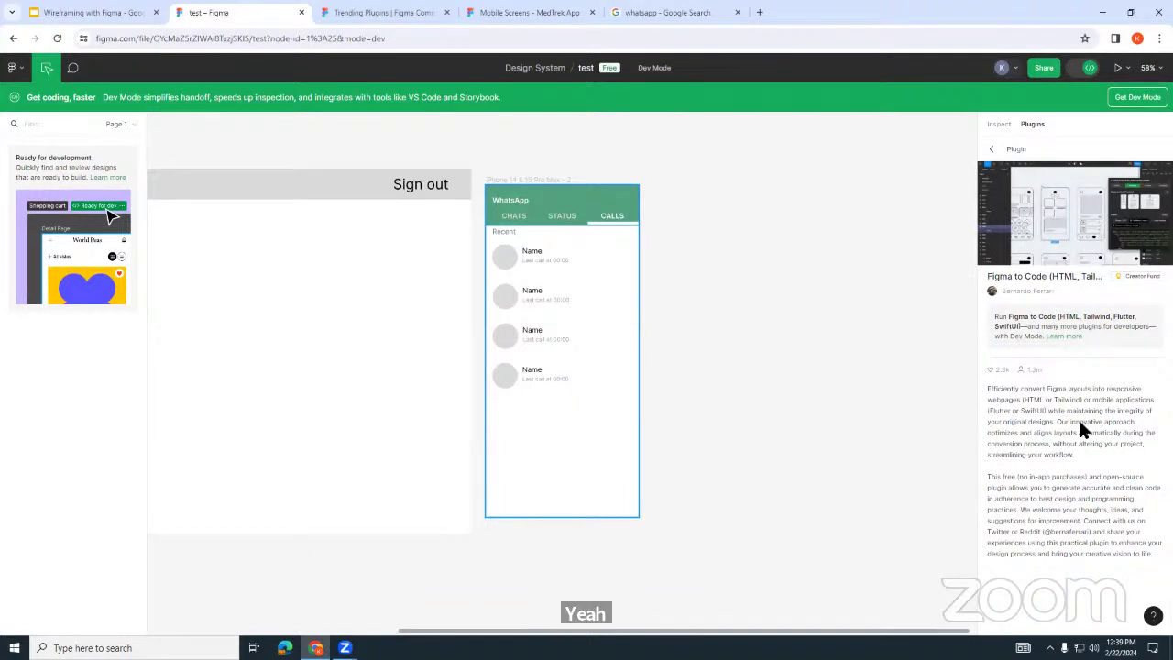
left_click(1066, 337)
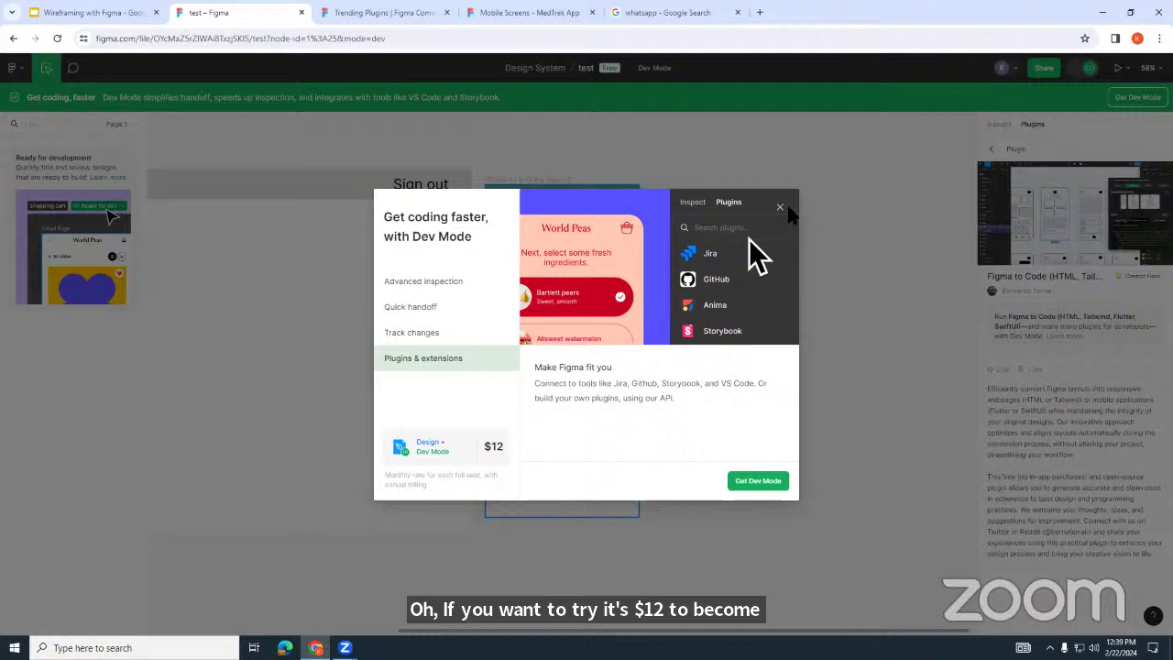
left_click(780, 209)
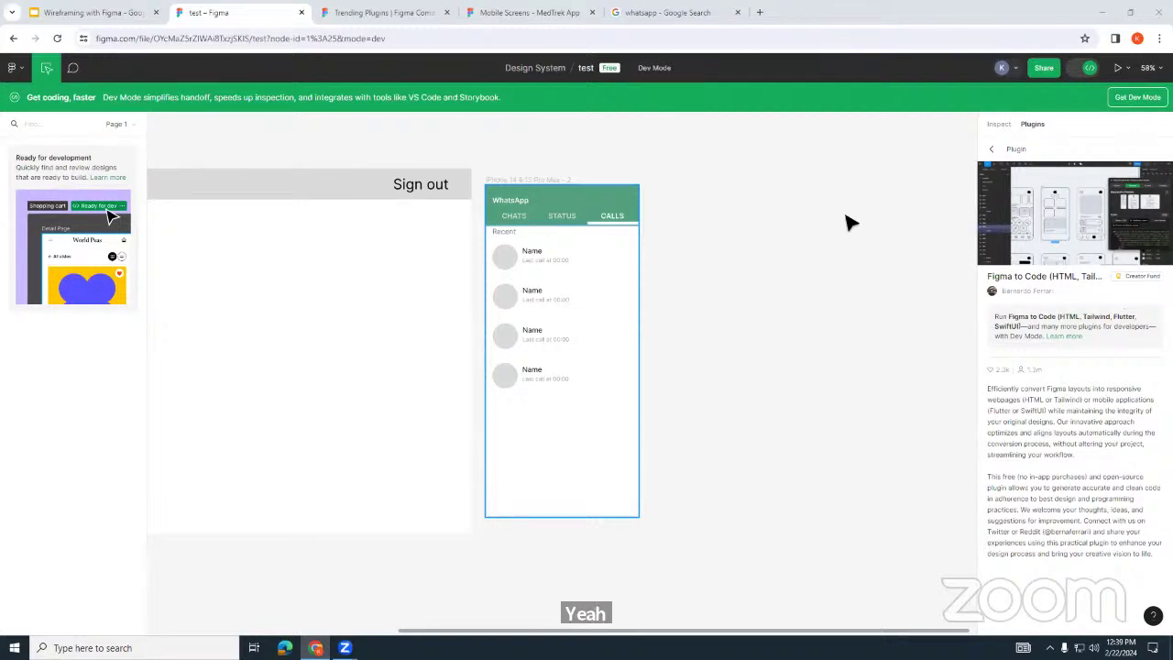
Step: Leave the plugin details, return the test file to design mode and clear the selection
left_click(993, 146)
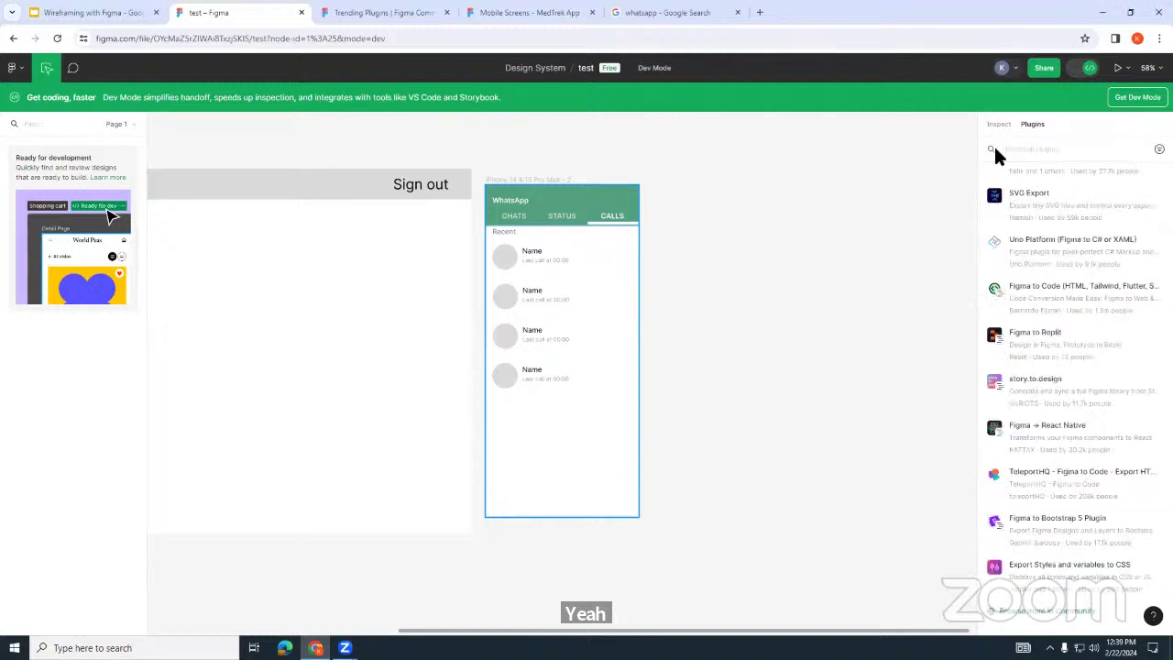
left_click(1090, 67)
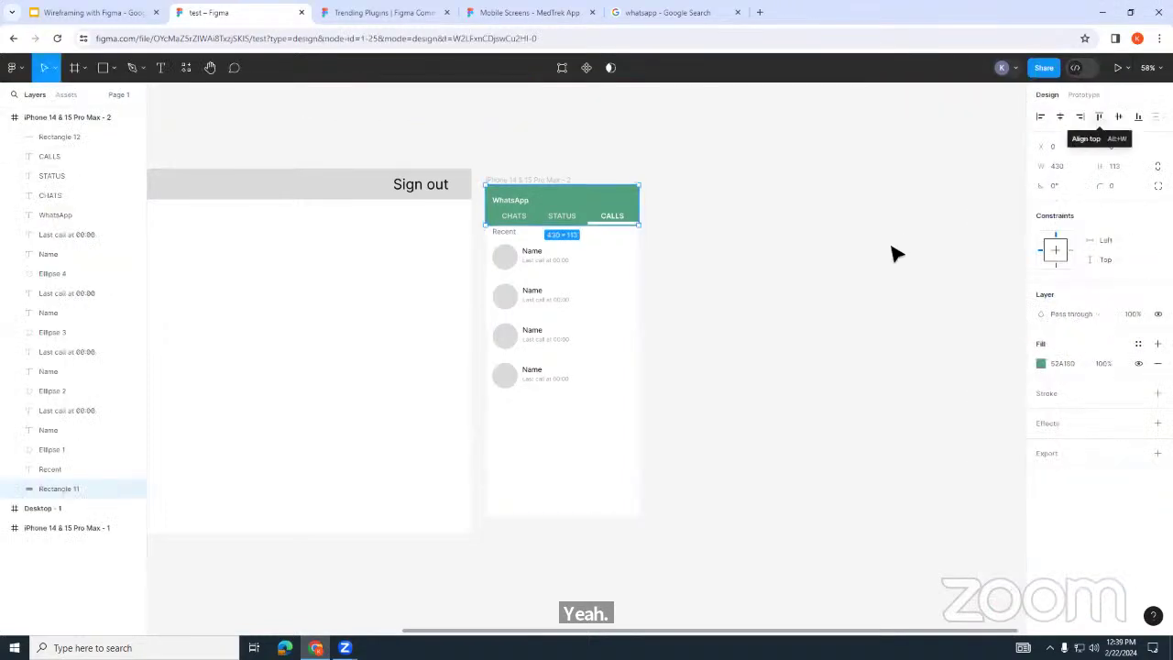
left_click(806, 375)
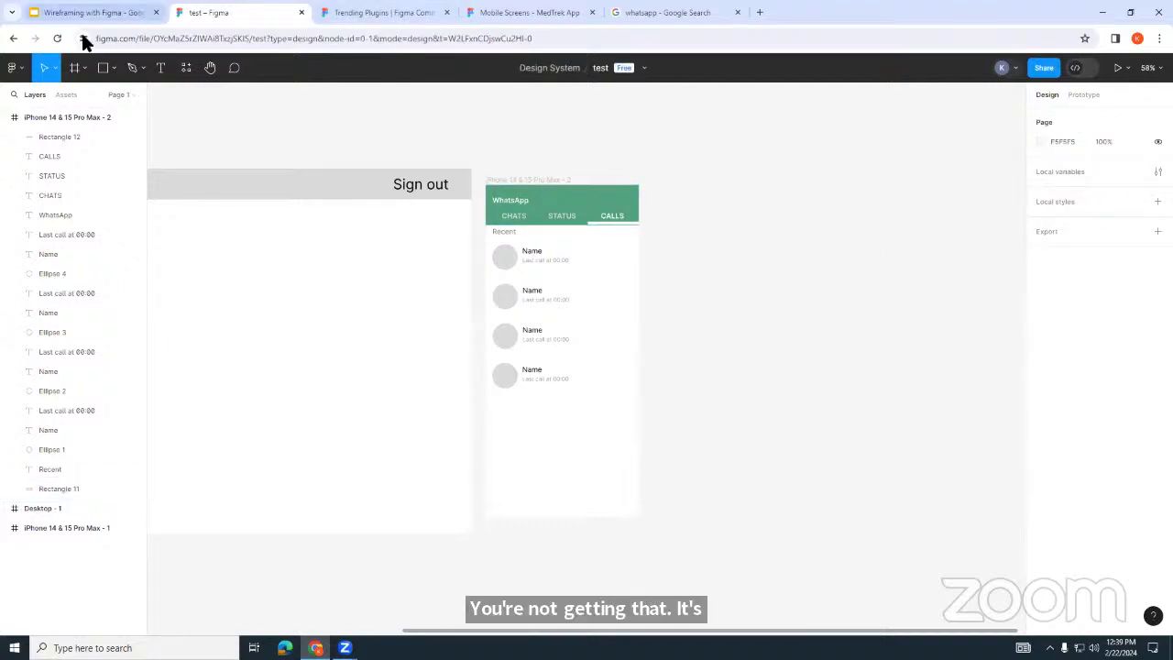
Step: Show the Alternatives slide in the Google Slides deck and close the Trending Plugins and Mobile Screens browser tabs
left_click(119, 9)
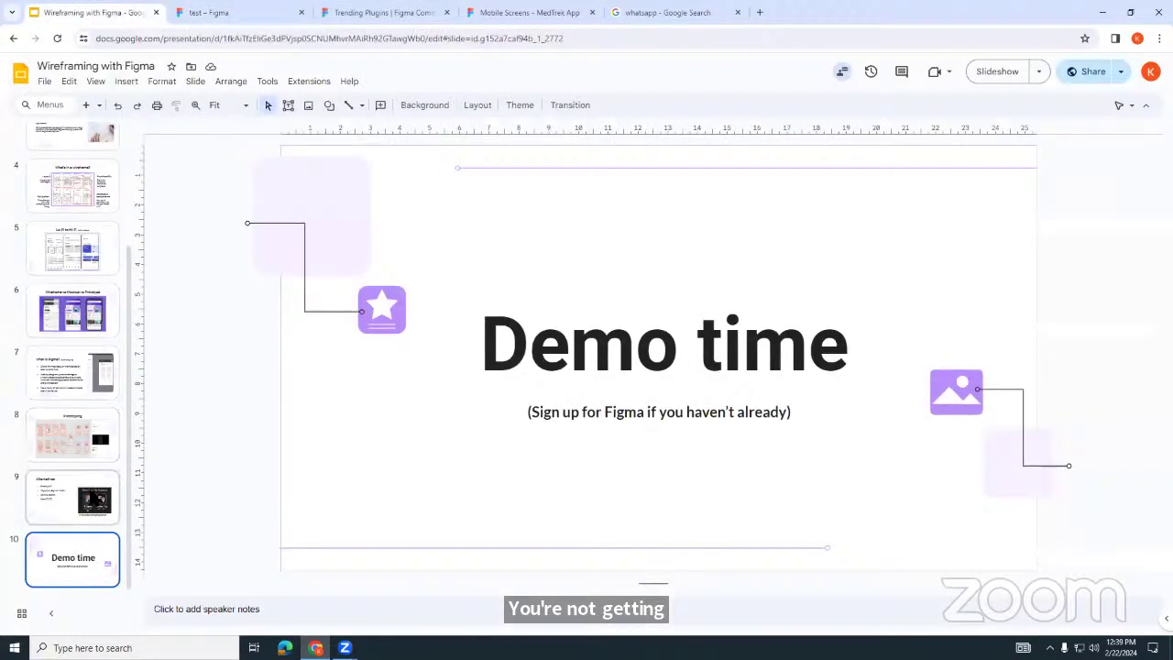
left_click(87, 497)
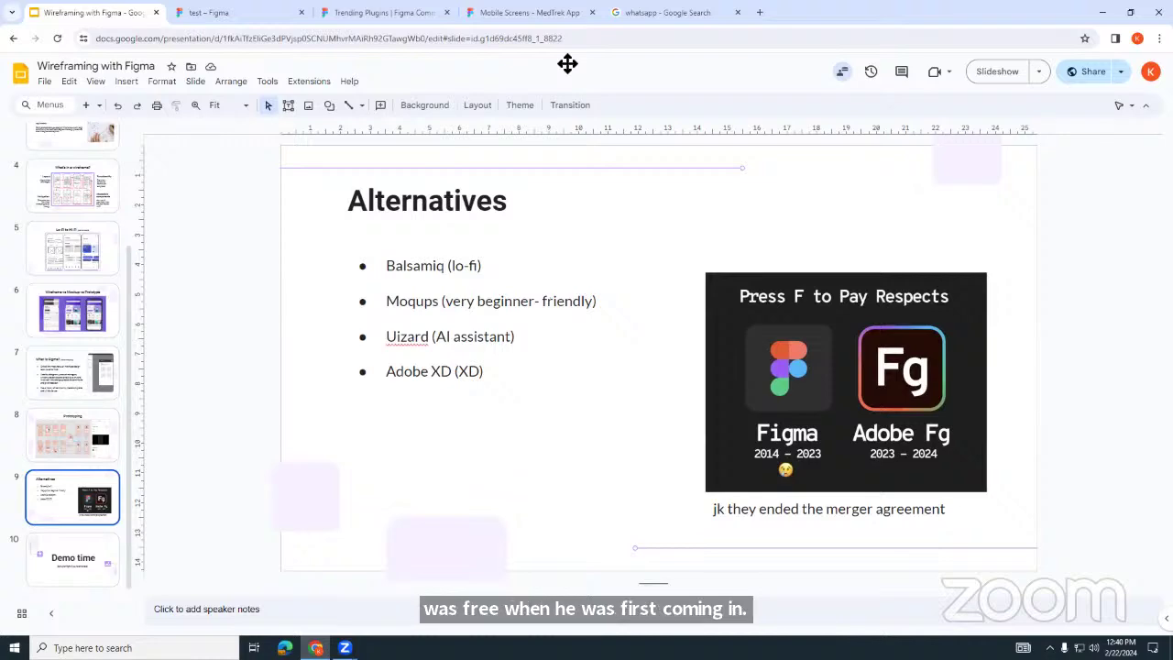
left_click(446, 14)
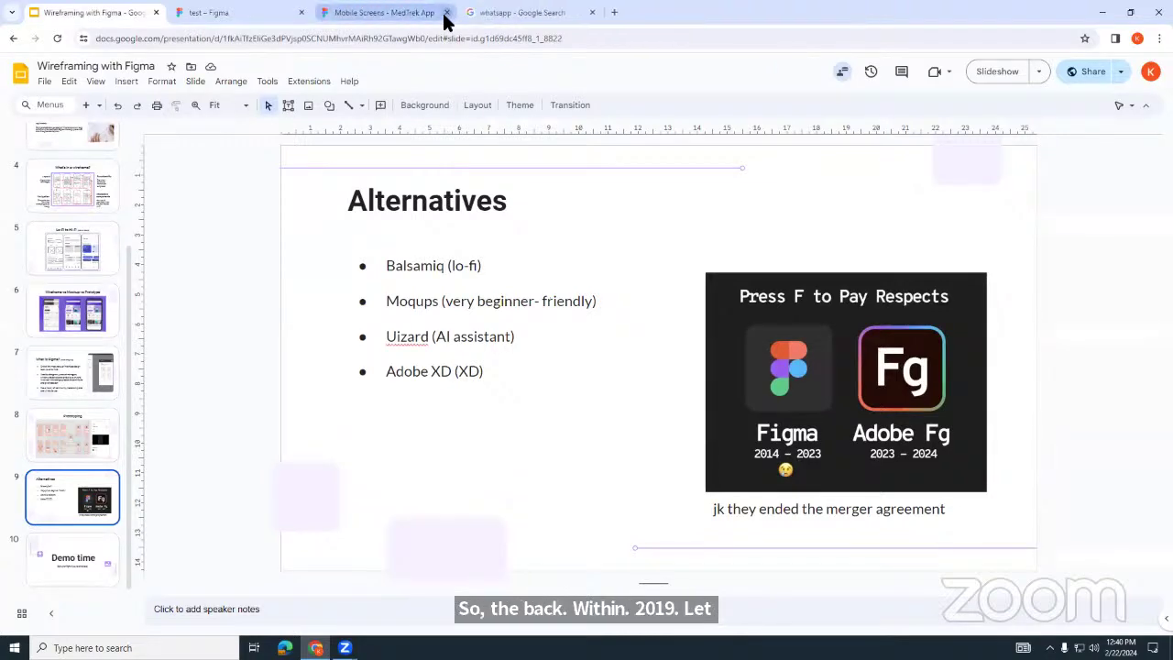
left_click(447, 14)
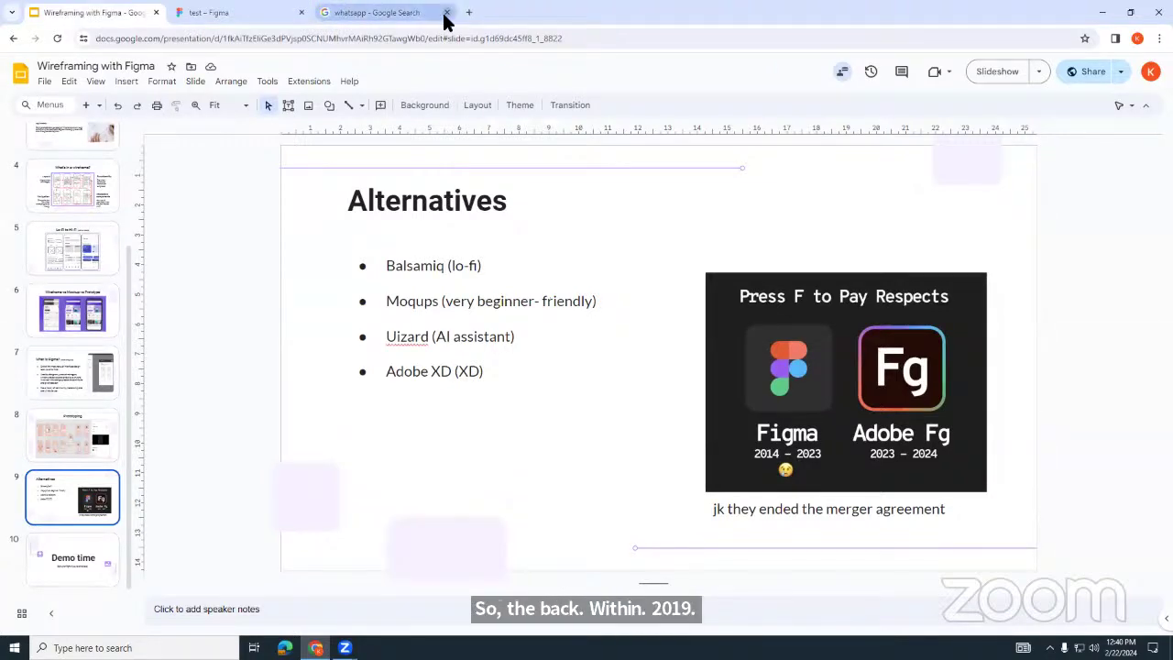
Step: Switch to the WhatsApp Google search and search for "adobe xd" instead
left_click(429, 17)
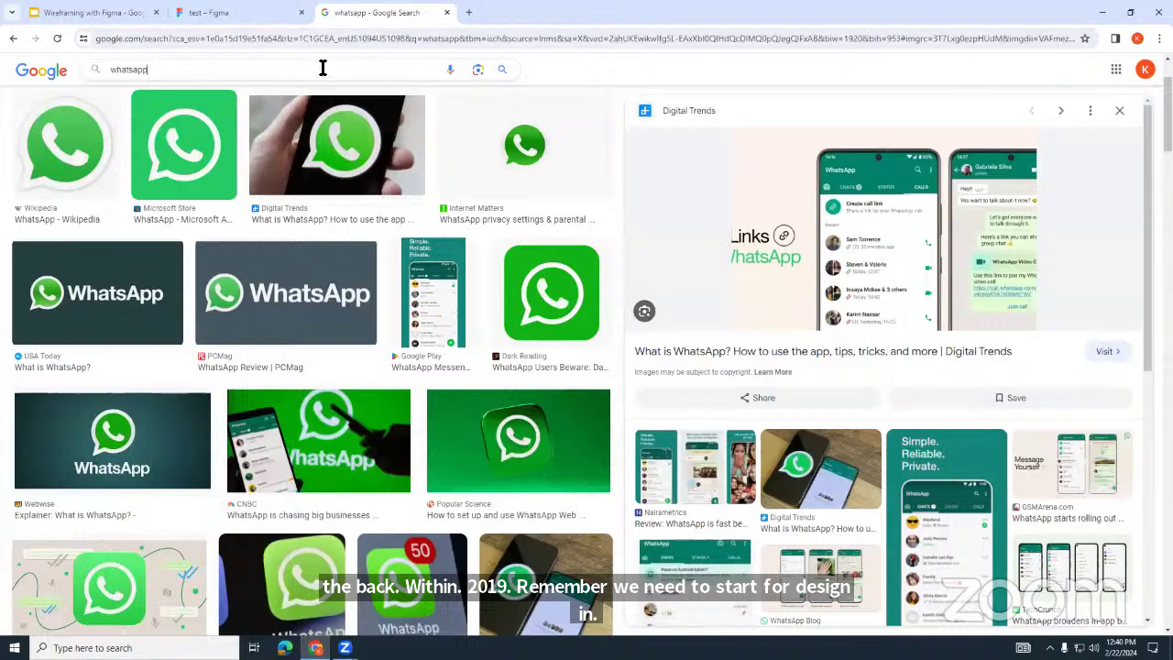
double_click(323, 68)
type("adobe ")
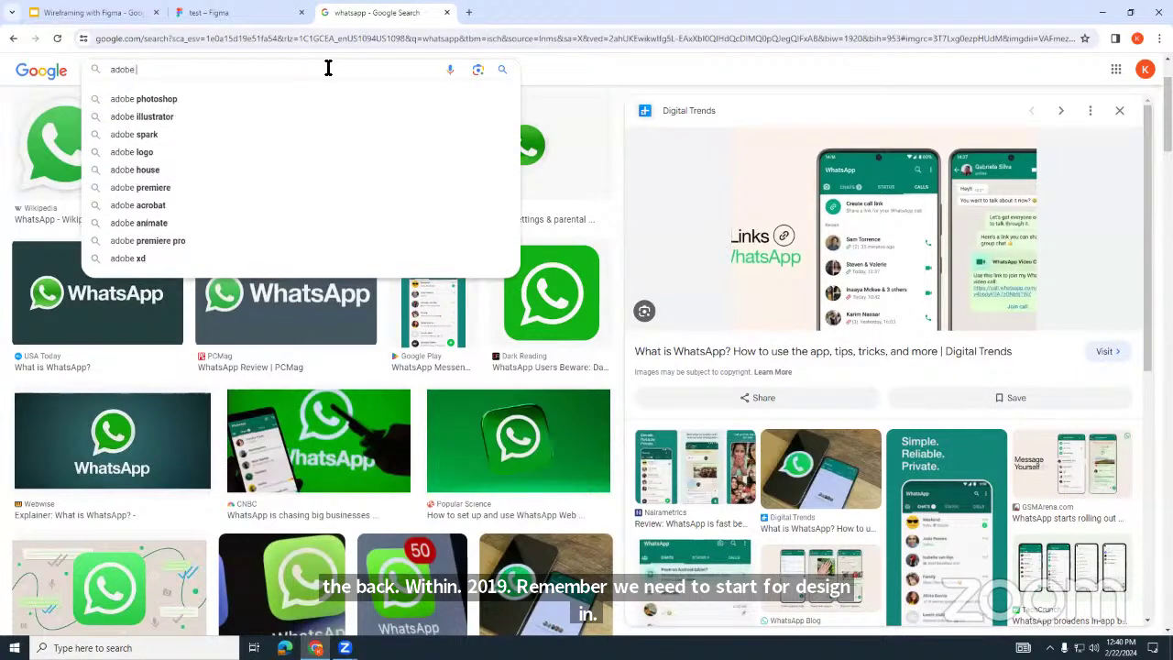
type("xd")
key("Return")
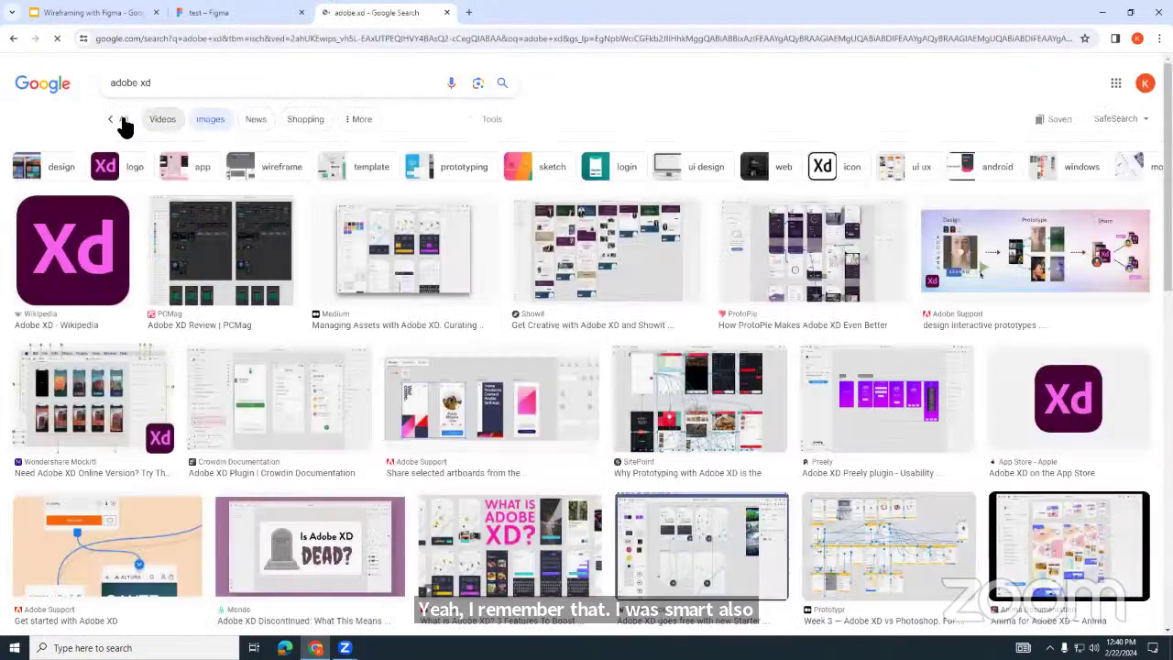
Step: Show all web results for Adobe XD and read the answer to "Is Adobe XD for free?"
left_click(118, 119)
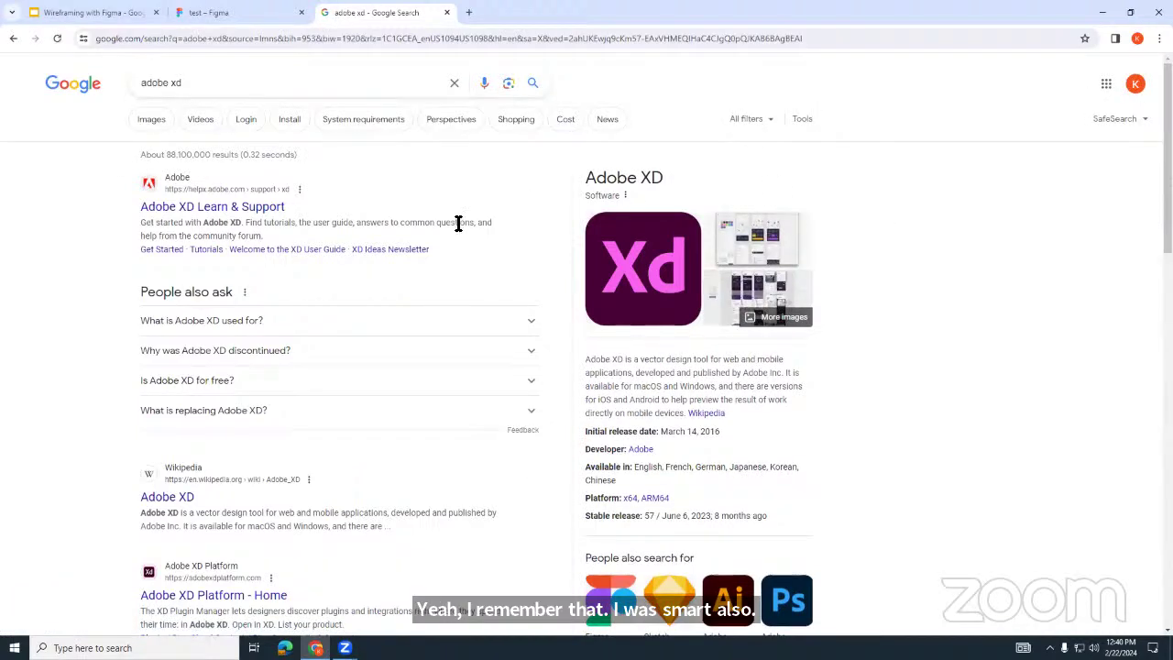
left_click(235, 379)
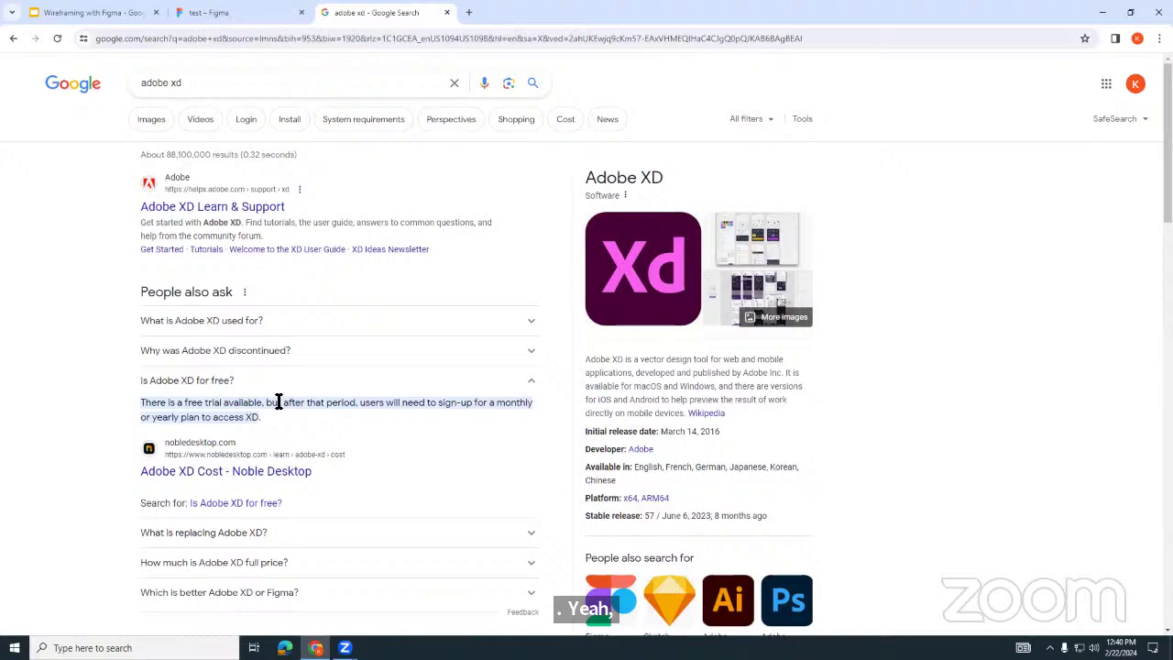
scroll(367, 319, "down", 3)
scroll(366, 319, "up", 2)
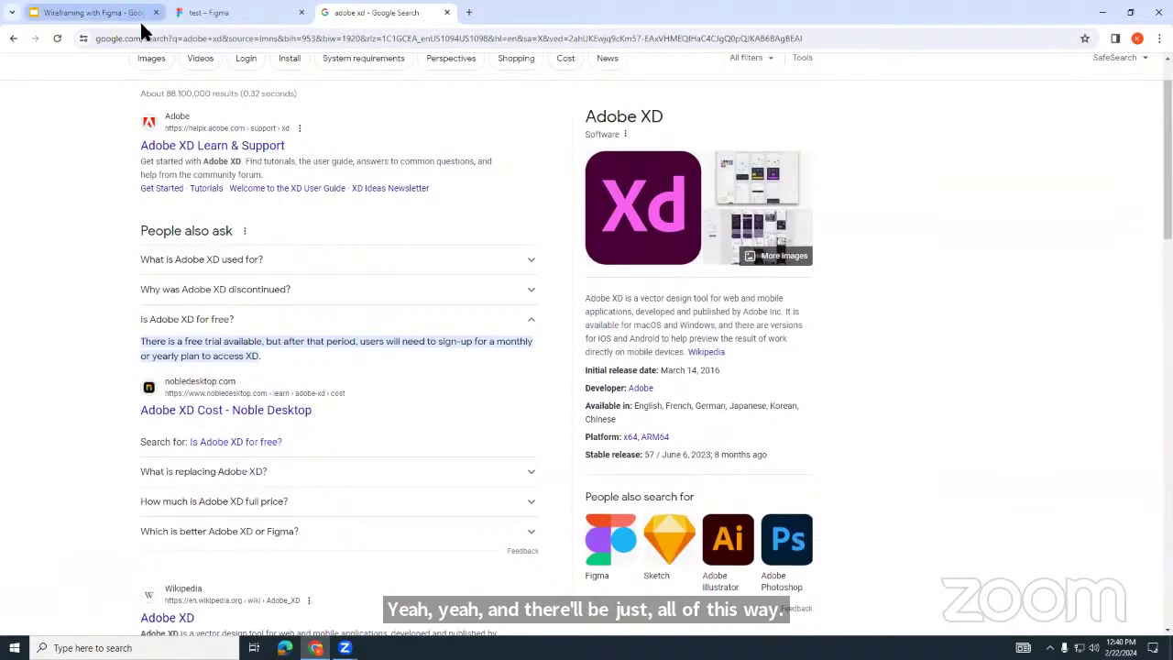
scroll(138, 119, "up", 1)
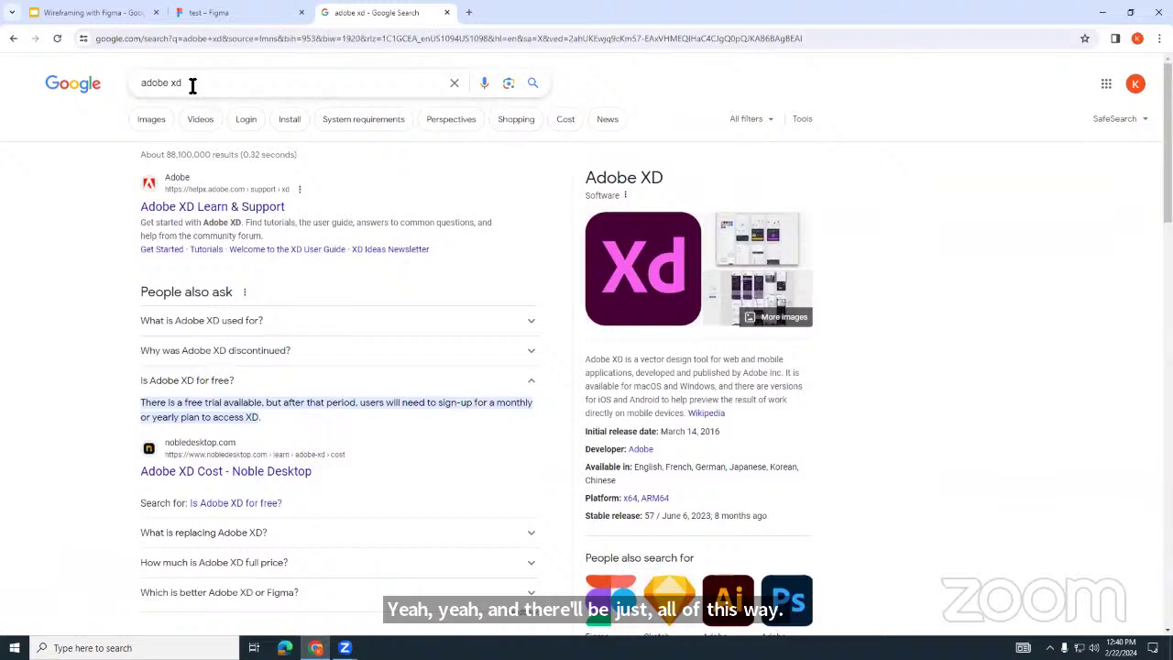
Step: Search Google for "uizard", view its image results and return to all web results
left_click_drag(192, 84, 135, 94)
type("uizard")
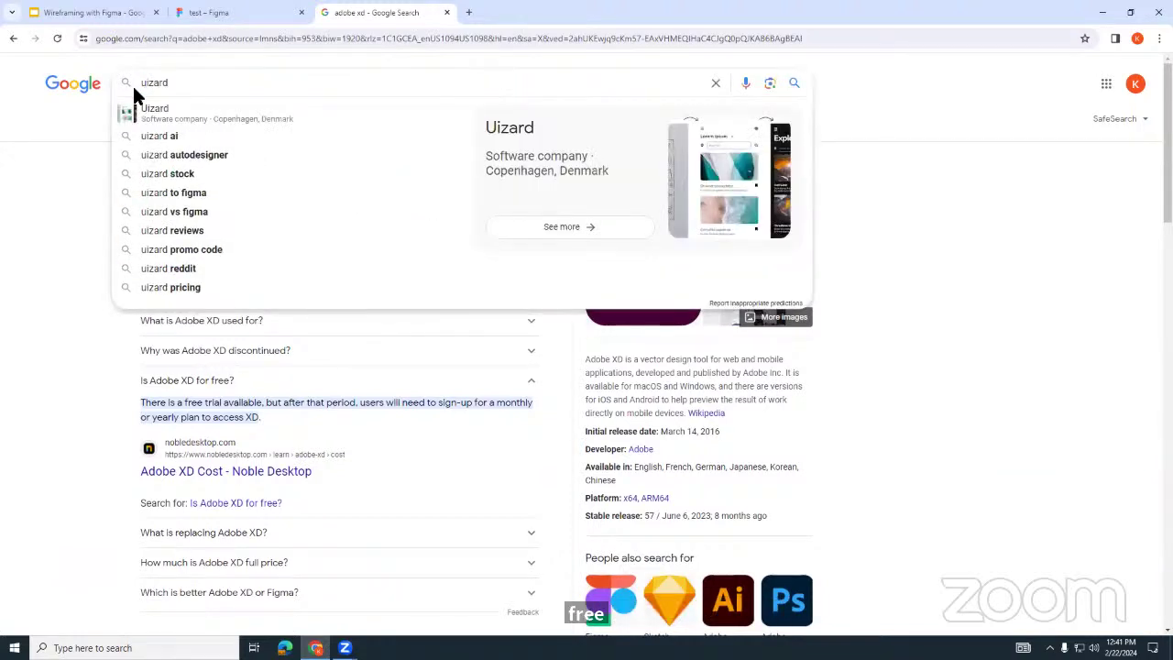
key("Return")
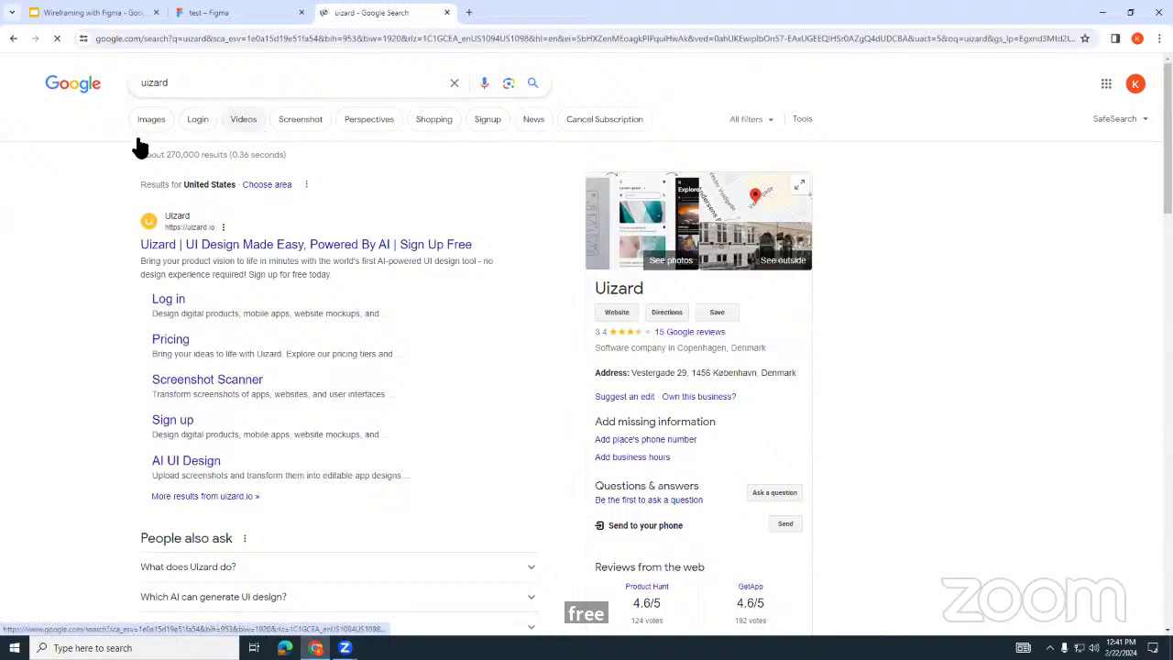
left_click(147, 121)
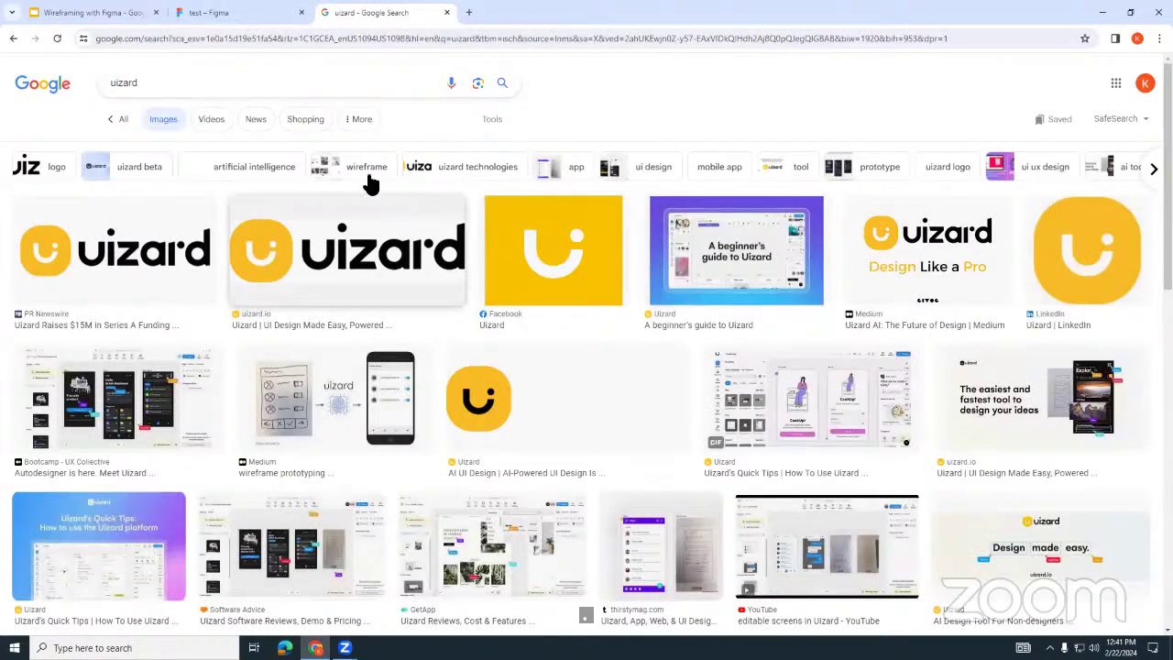
left_click(117, 119)
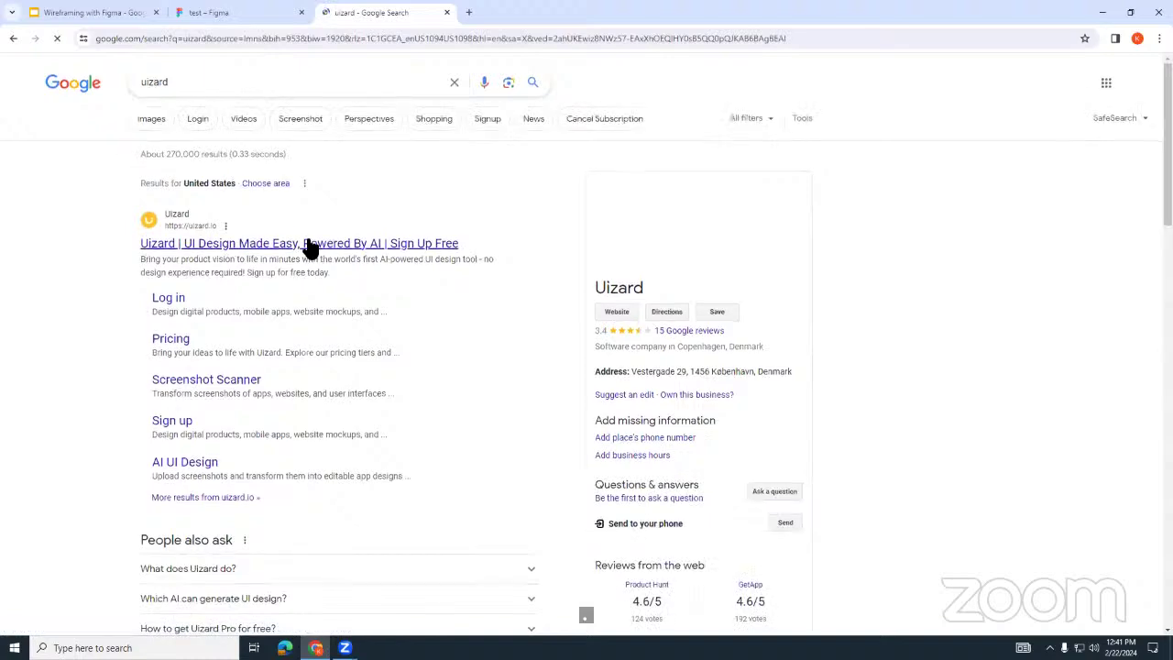
Step: Open Uizard's pricing page from the search results, examine the plans and feature comparison, and return to the results
scroll(274, 240, "down", 2)
left_click(186, 220)
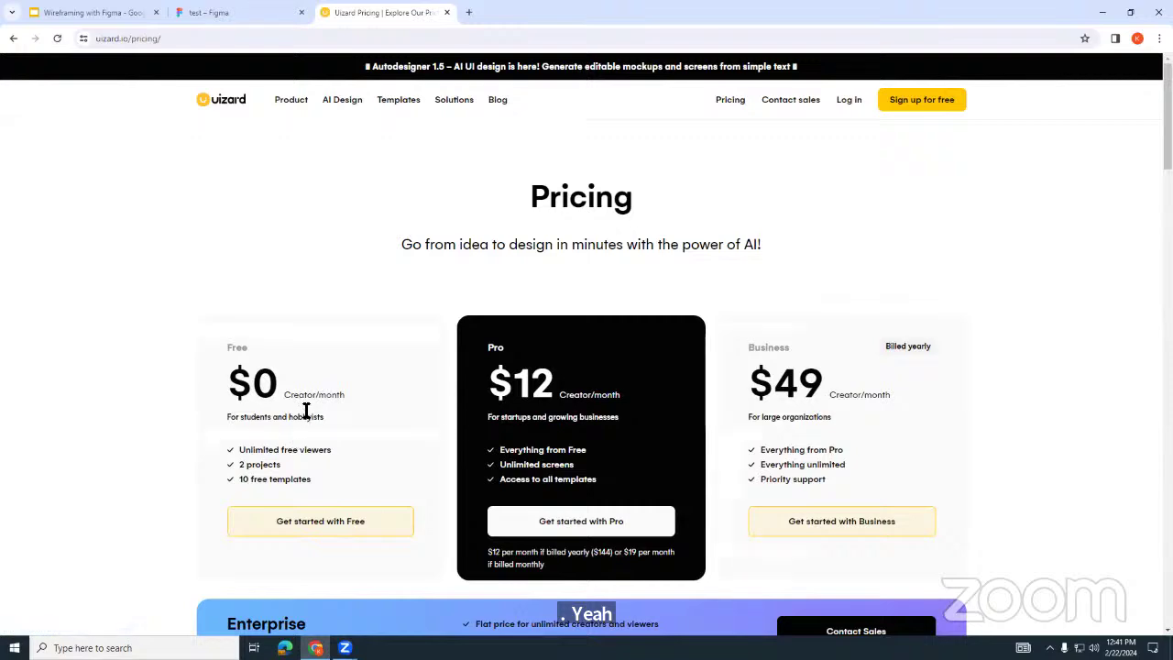
scroll(323, 424, "down", 1)
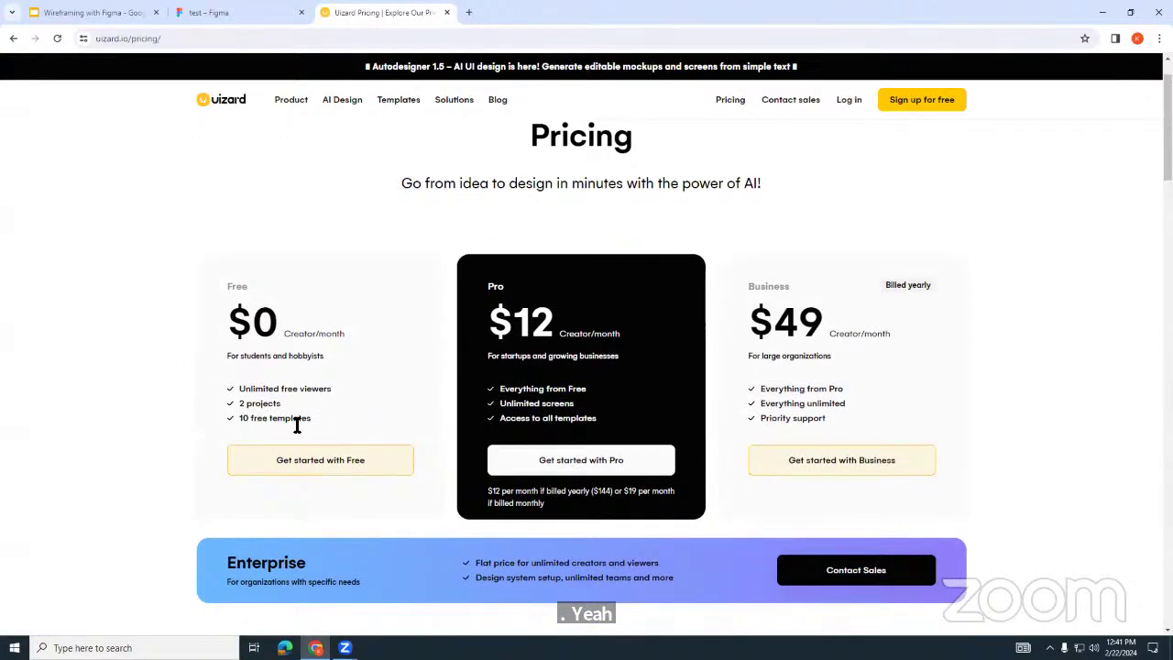
scroll(996, 354, "down", 4)
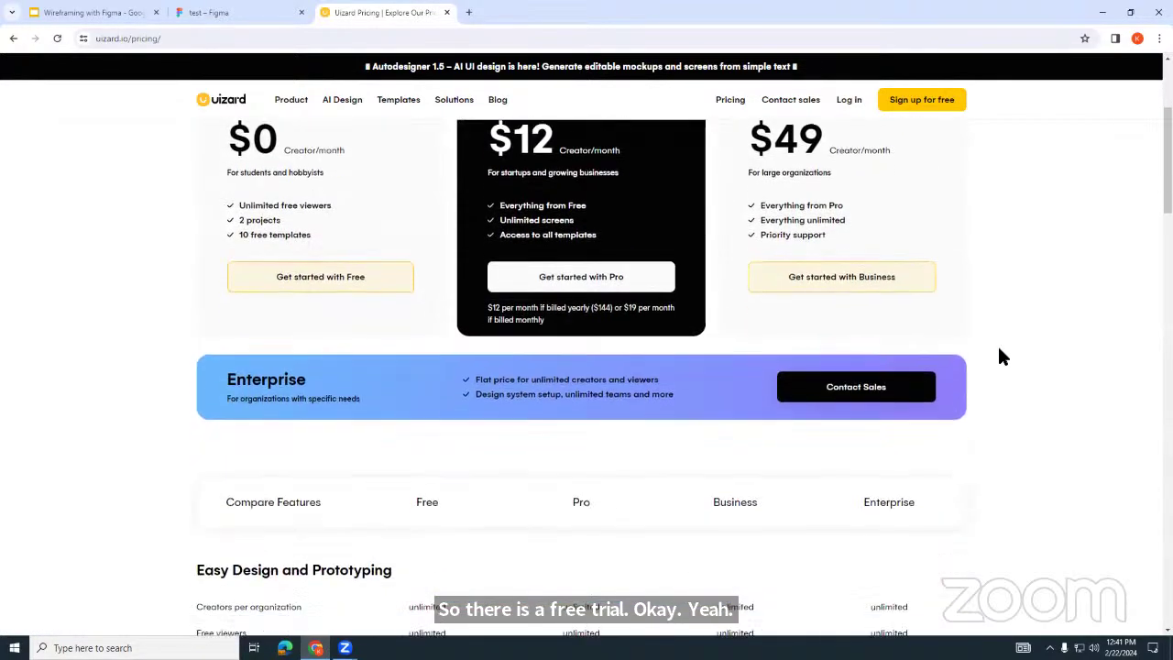
scroll(1001, 355, "down", 3)
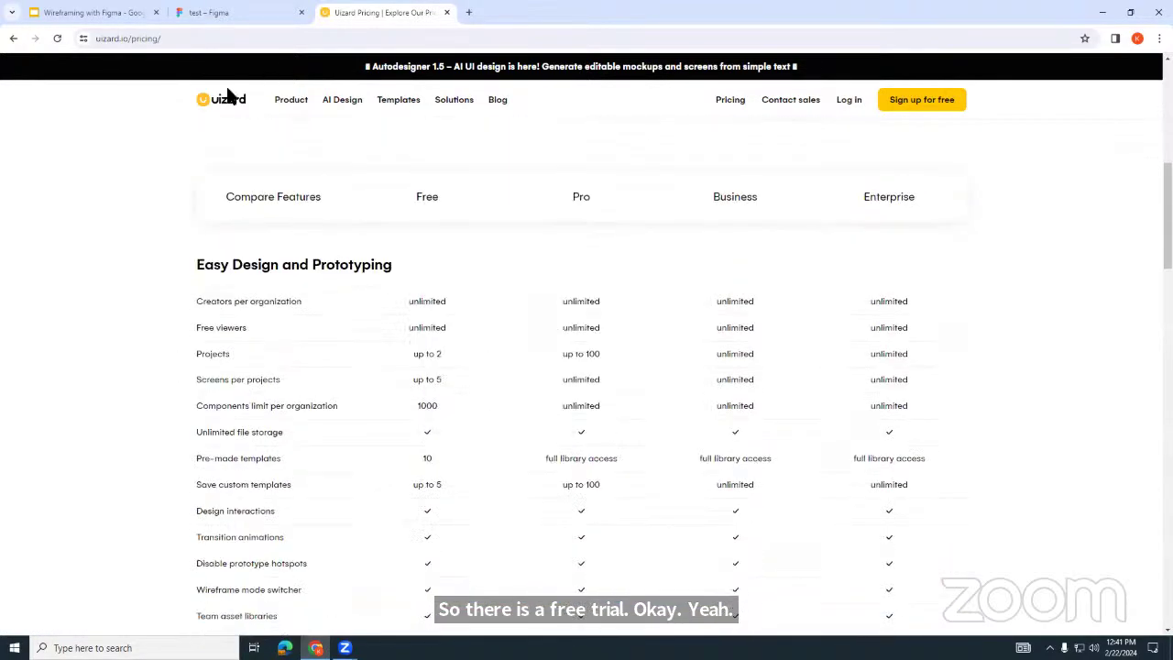
left_click(14, 40)
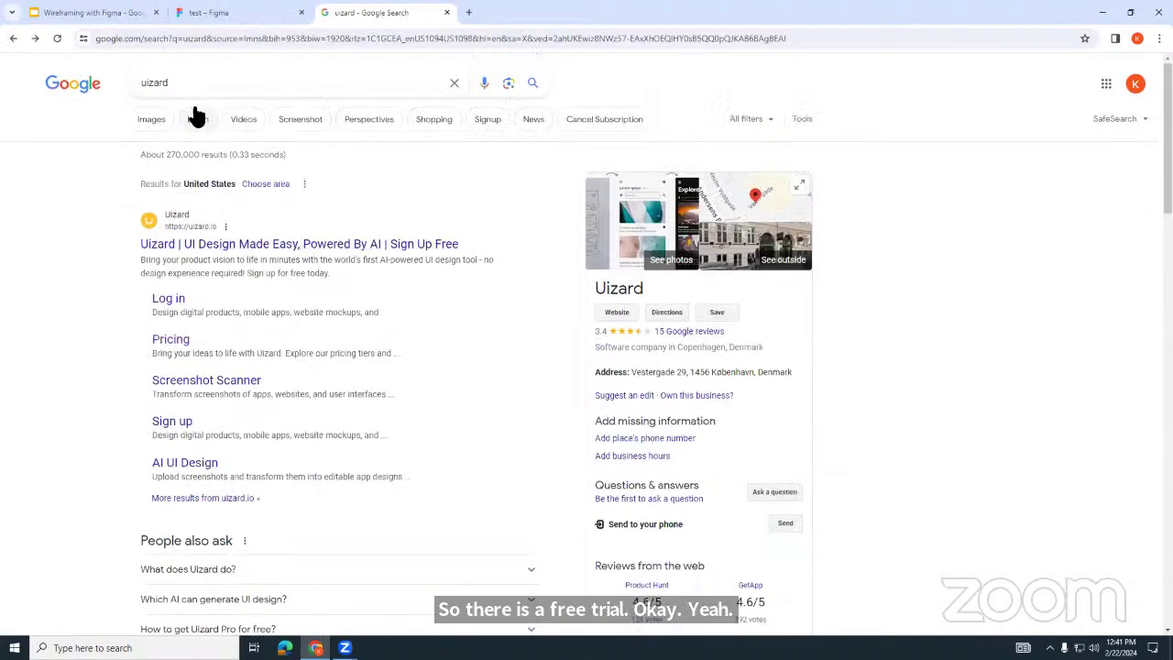
Step: Extend the Google search to the suggested query "uizard ai autodesigner"
left_click(197, 84)
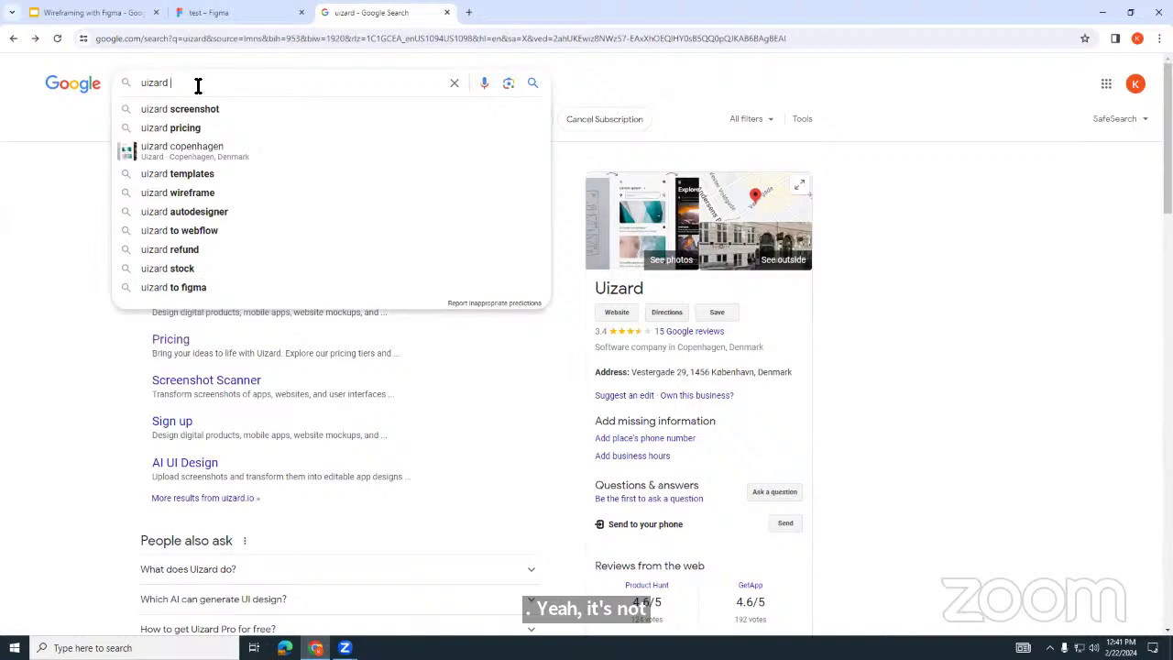
type("ai")
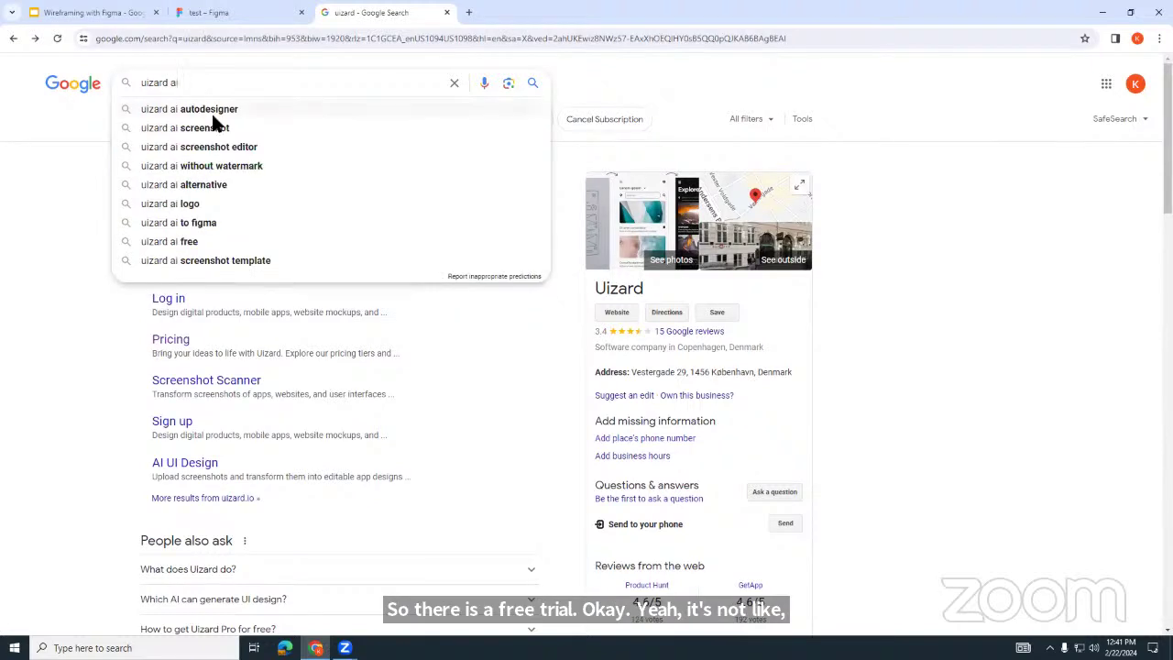
left_click(214, 109)
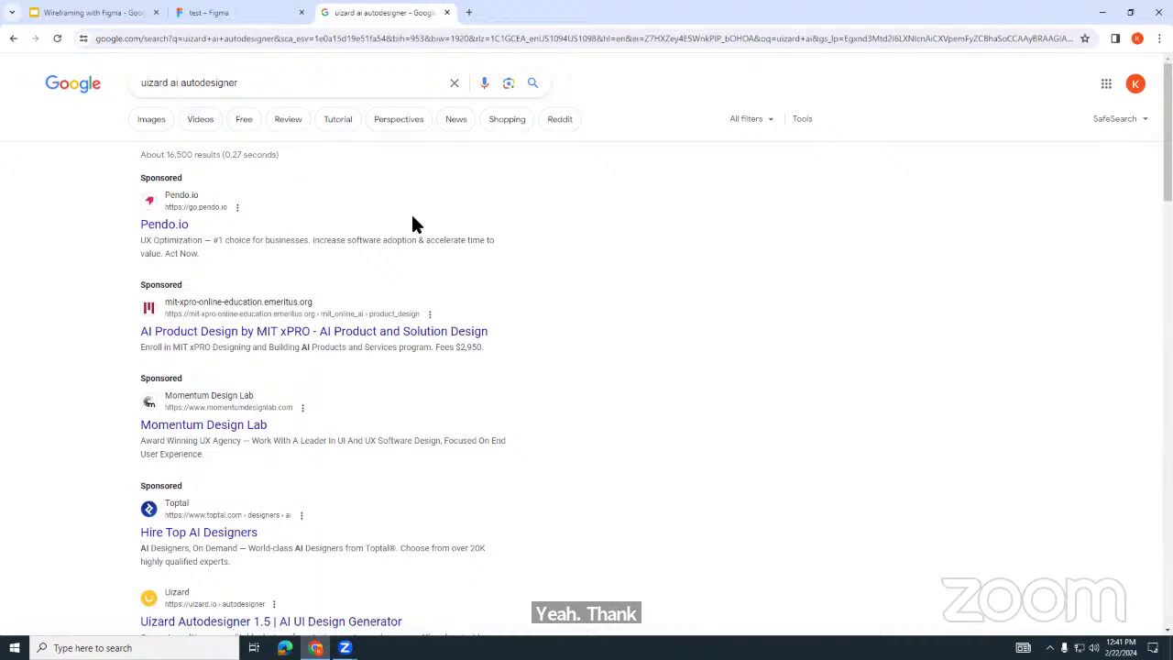
Step: Open the Uizard Autodesigner 1.5 page from the results, look over its introduction and return to the search results
scroll(495, 261, "down", 5)
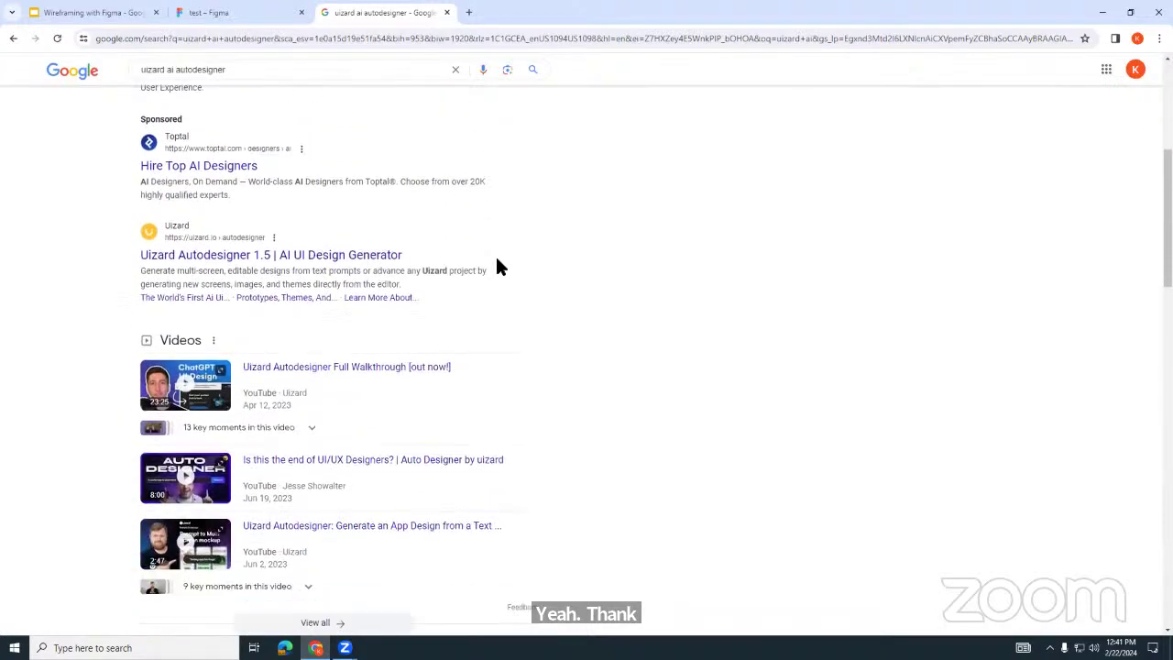
left_click(346, 258)
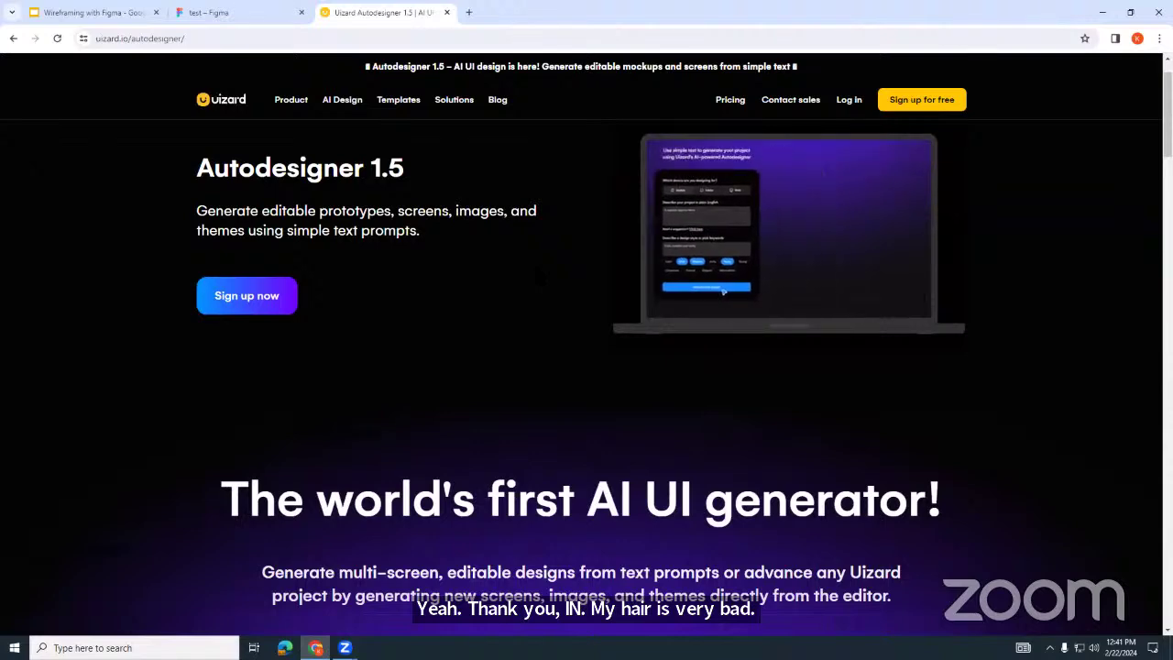
scroll(537, 270, "down", 5)
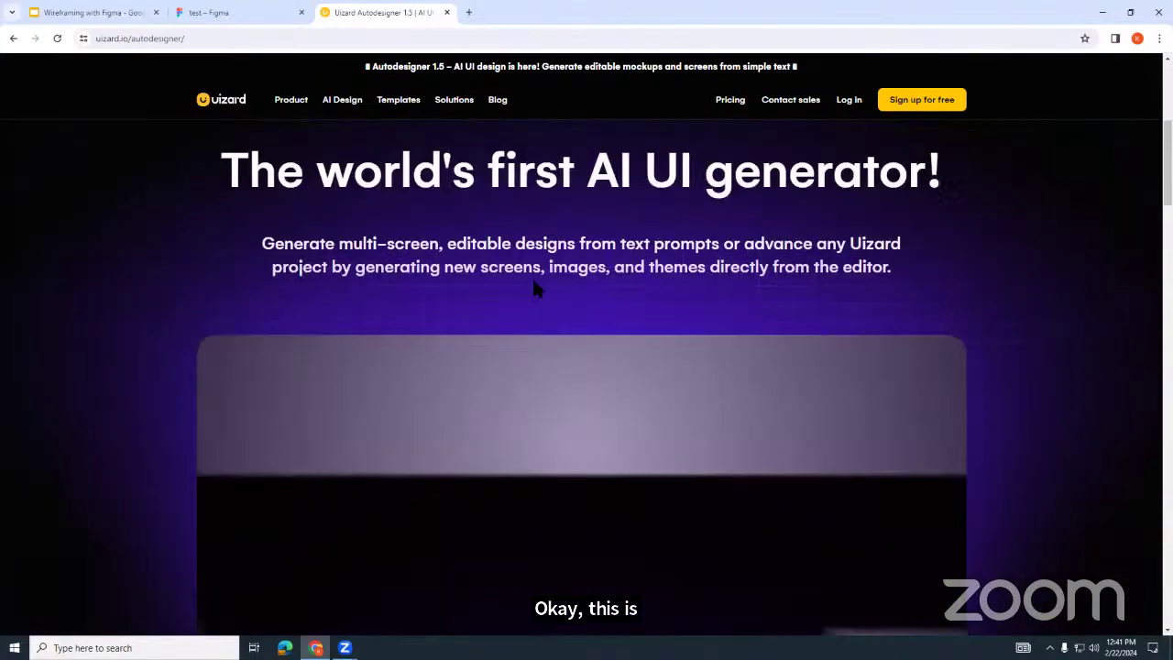
scroll(532, 275, "up", 3)
left_click(11, 38)
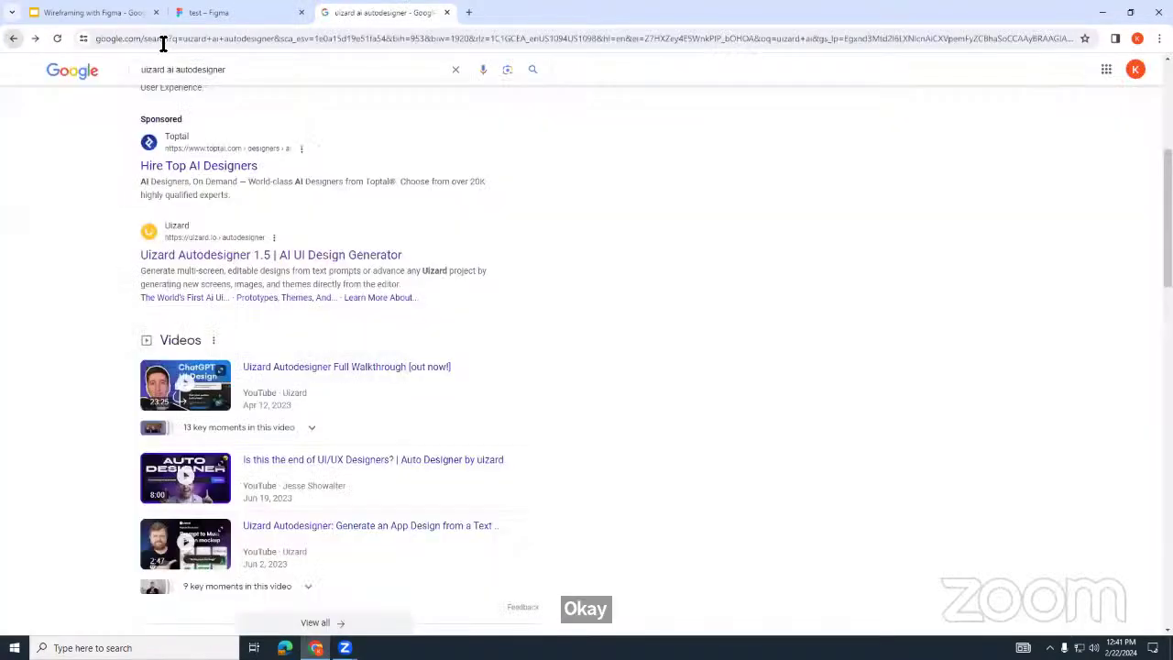
Step: Show the image results for "uizard ai autodesigner" and look through them
left_click(158, 123)
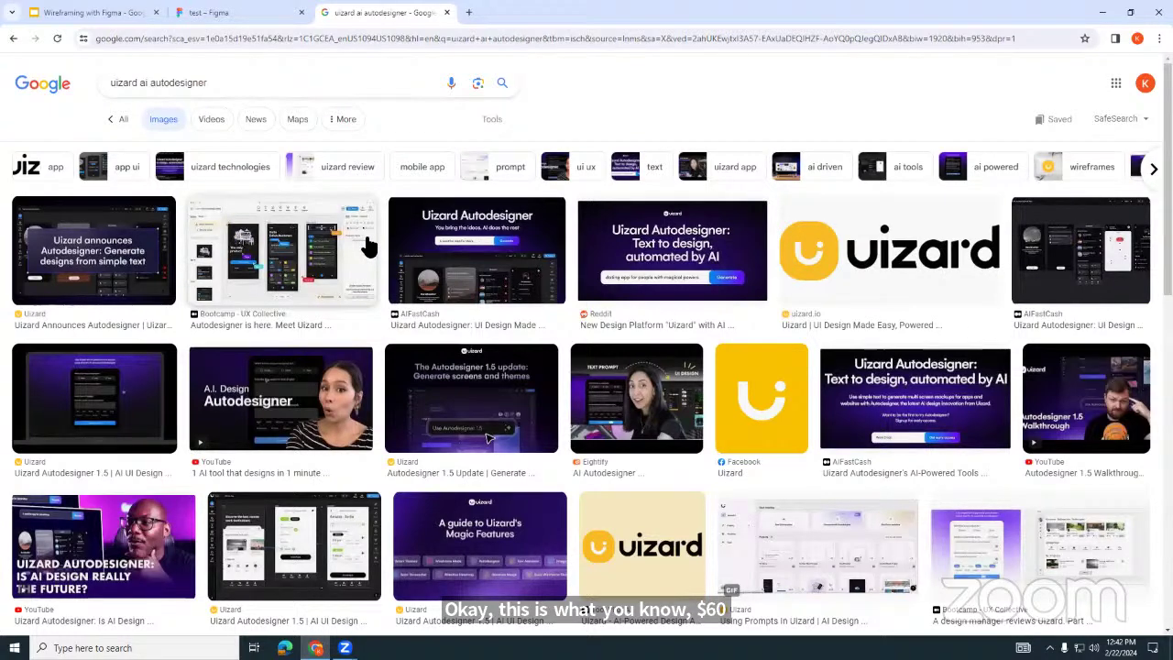
scroll(912, 343, "down", 2)
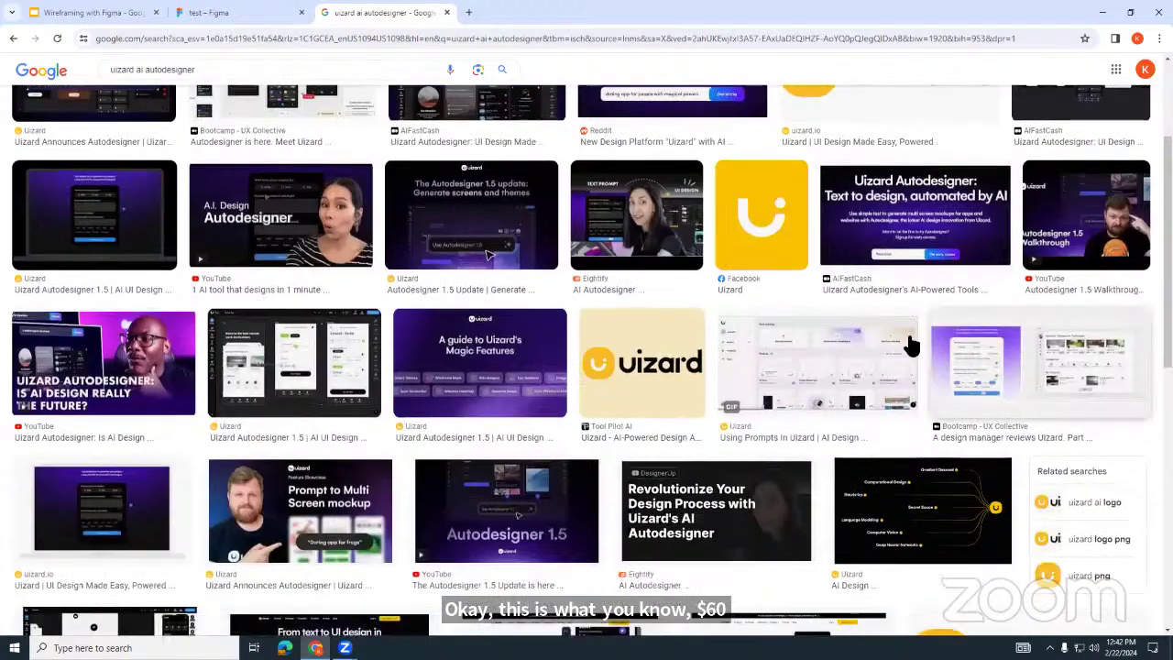
scroll(901, 316, "down", 1)
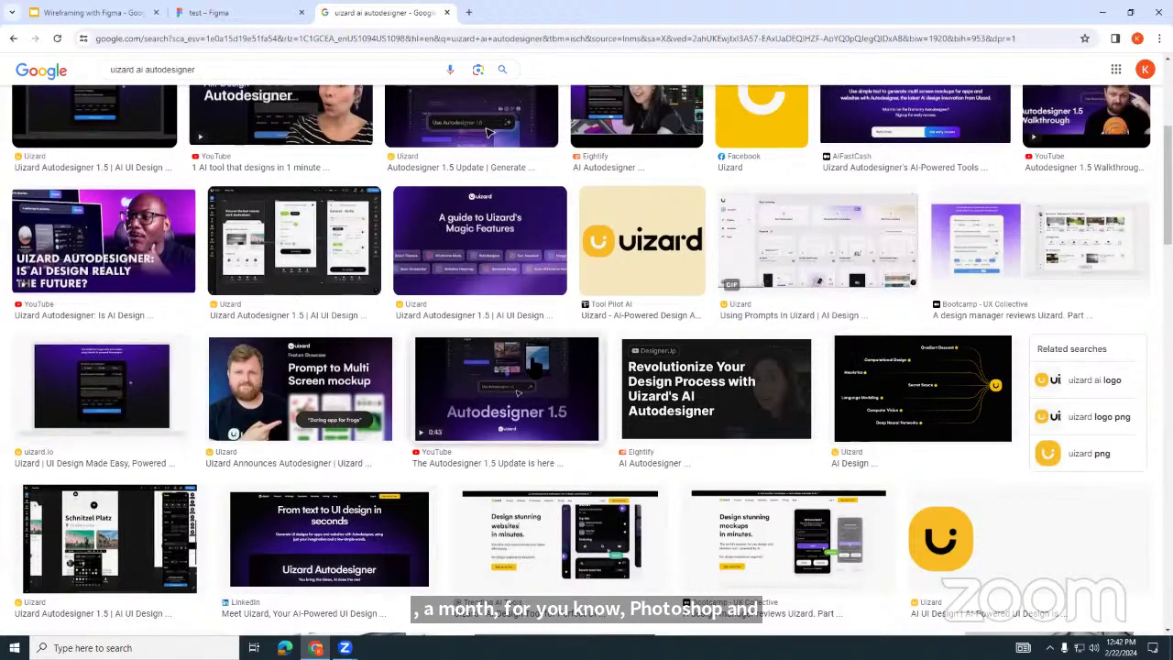
scroll(524, 338, "up", 4)
Step: Switch to the Wireframing with Figma deck in Google Slides and show the Sign-in Form slide
left_click(101, 13)
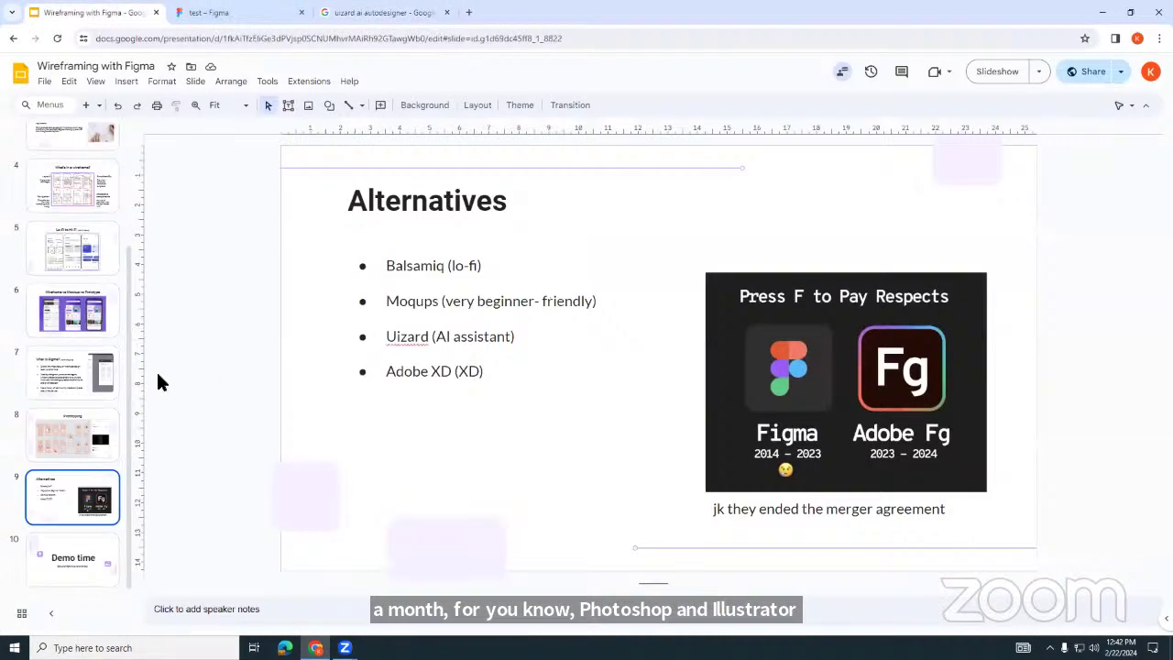
scroll(107, 435, "up", 3)
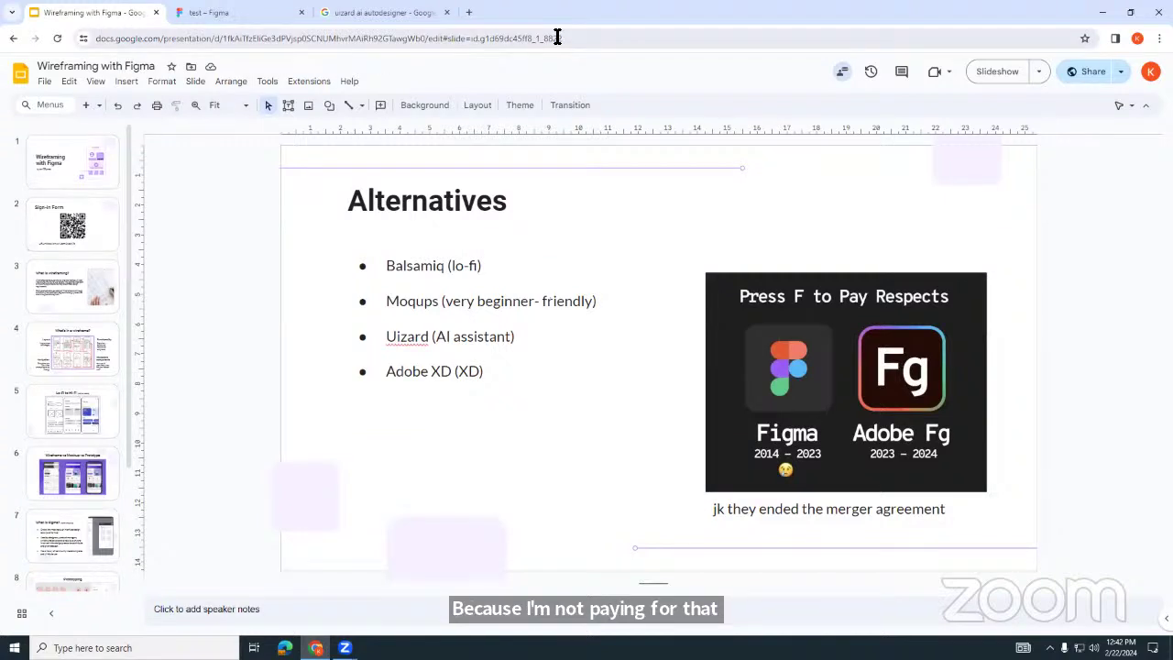
left_click(70, 222)
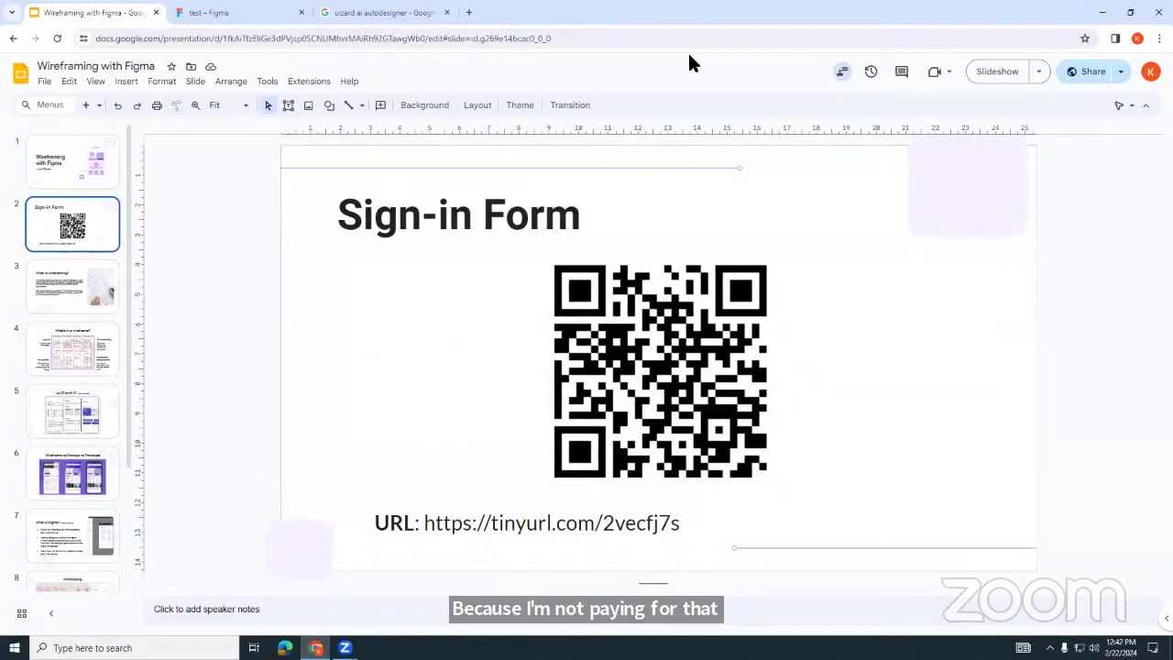